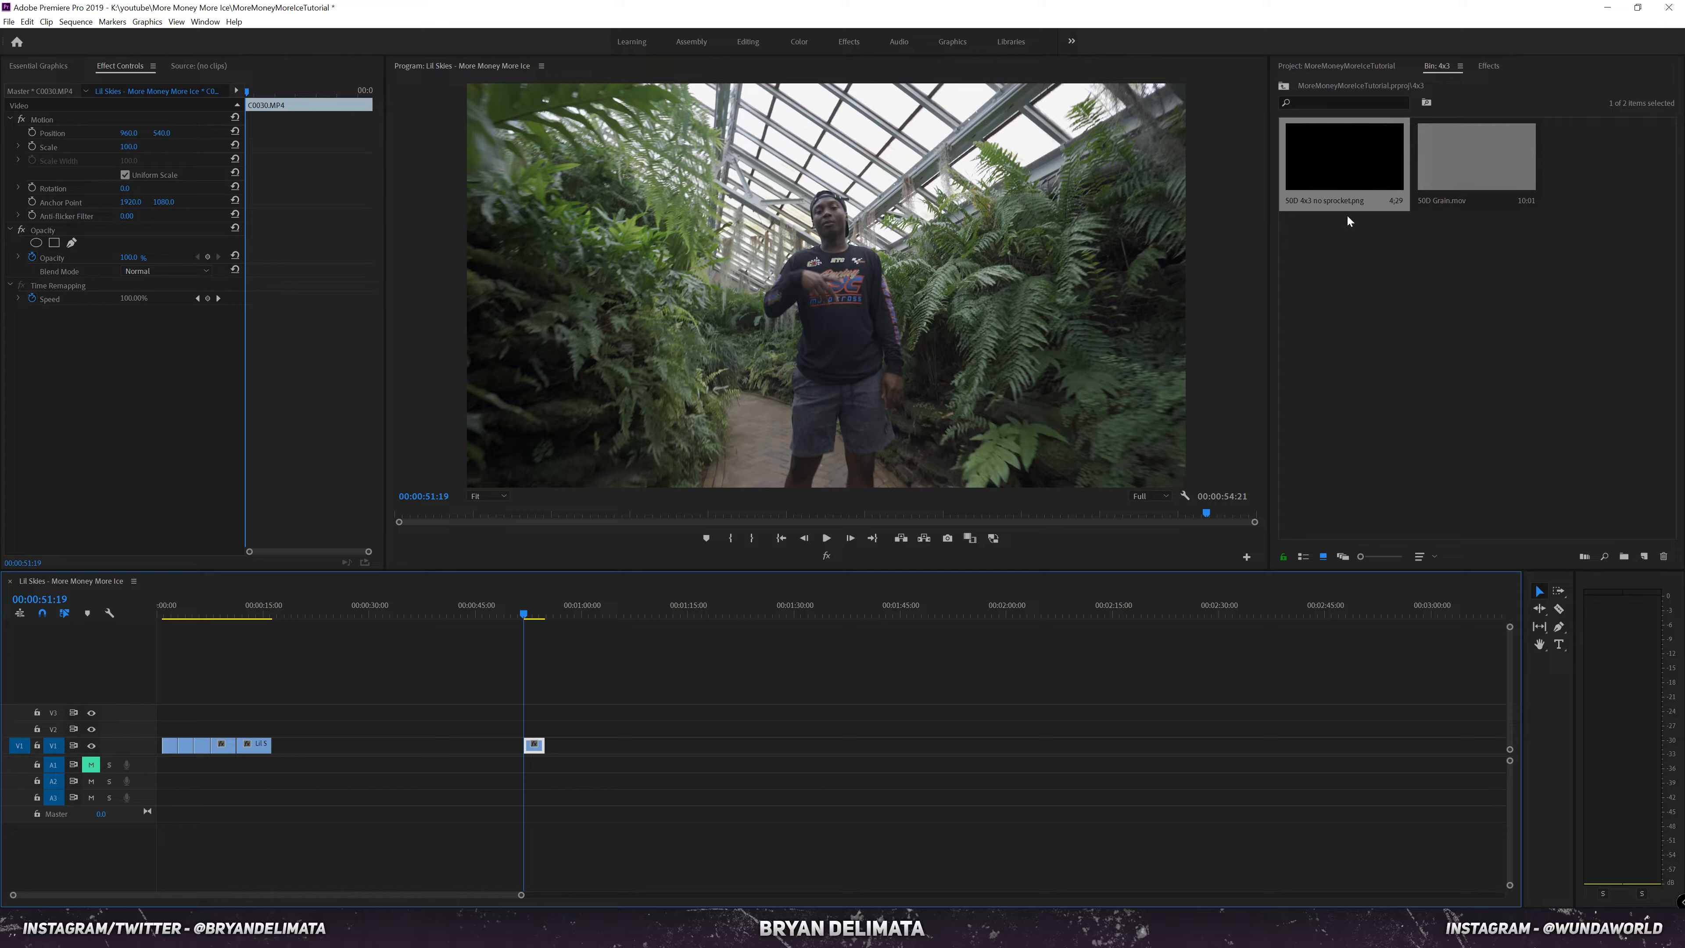
Step: Place 50D 4x3 no sprocket.png on track V3 above the greenhouse clip and scale it to the frame size
click(1346, 165)
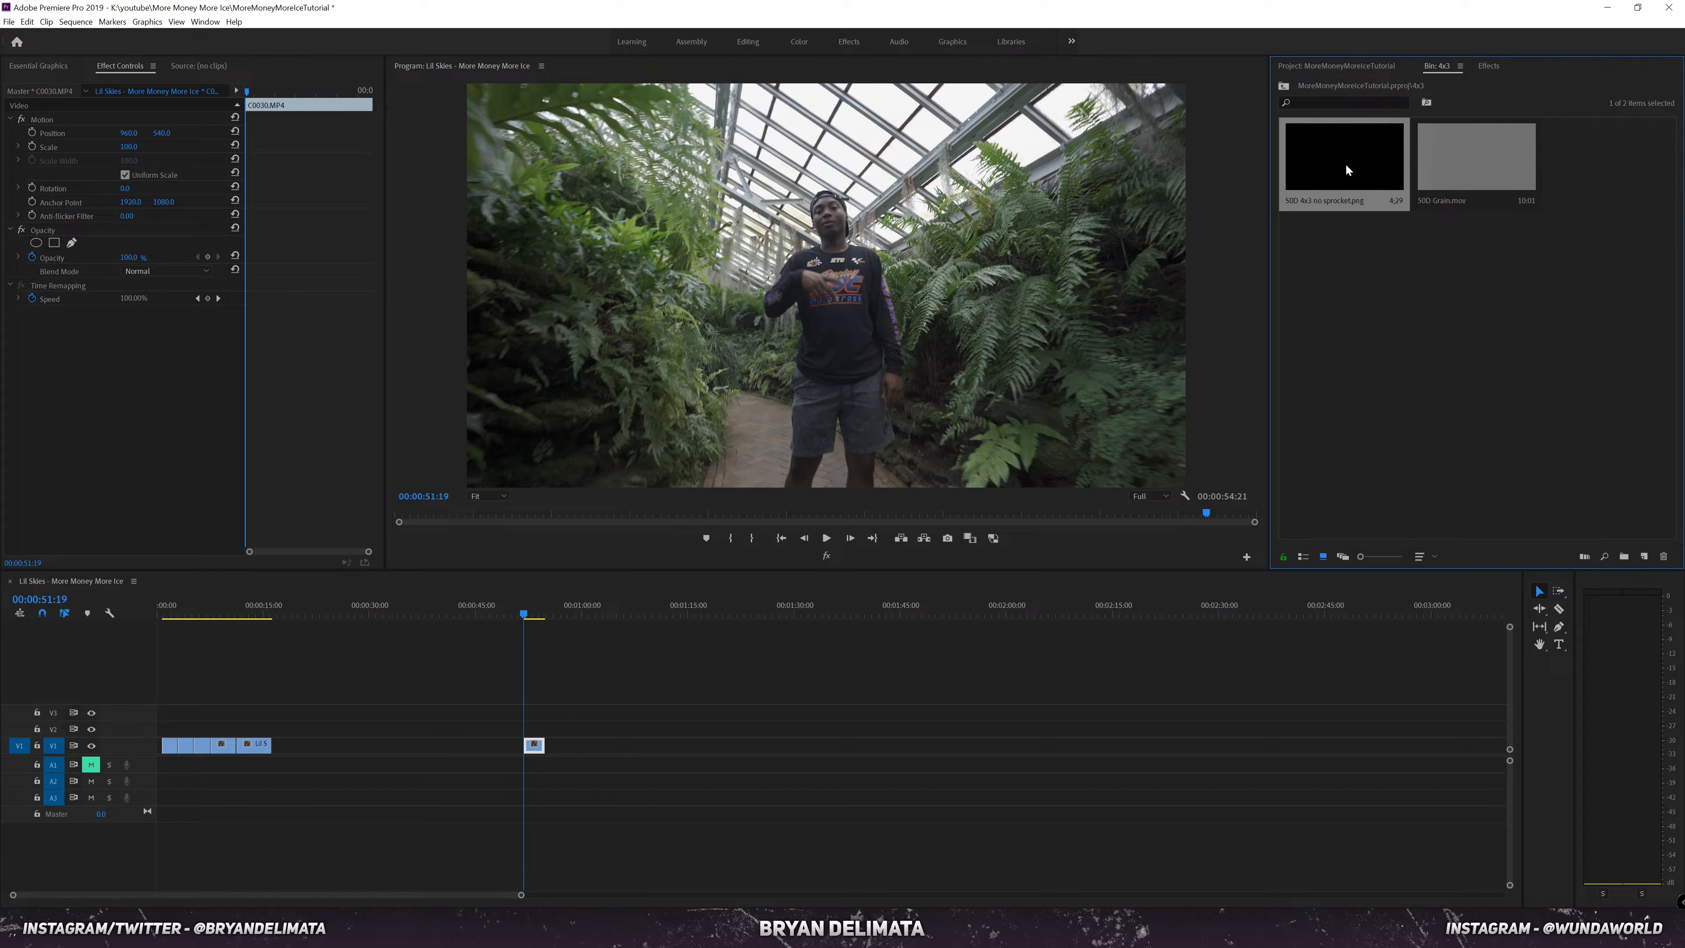
drag(1345, 164, 548, 714)
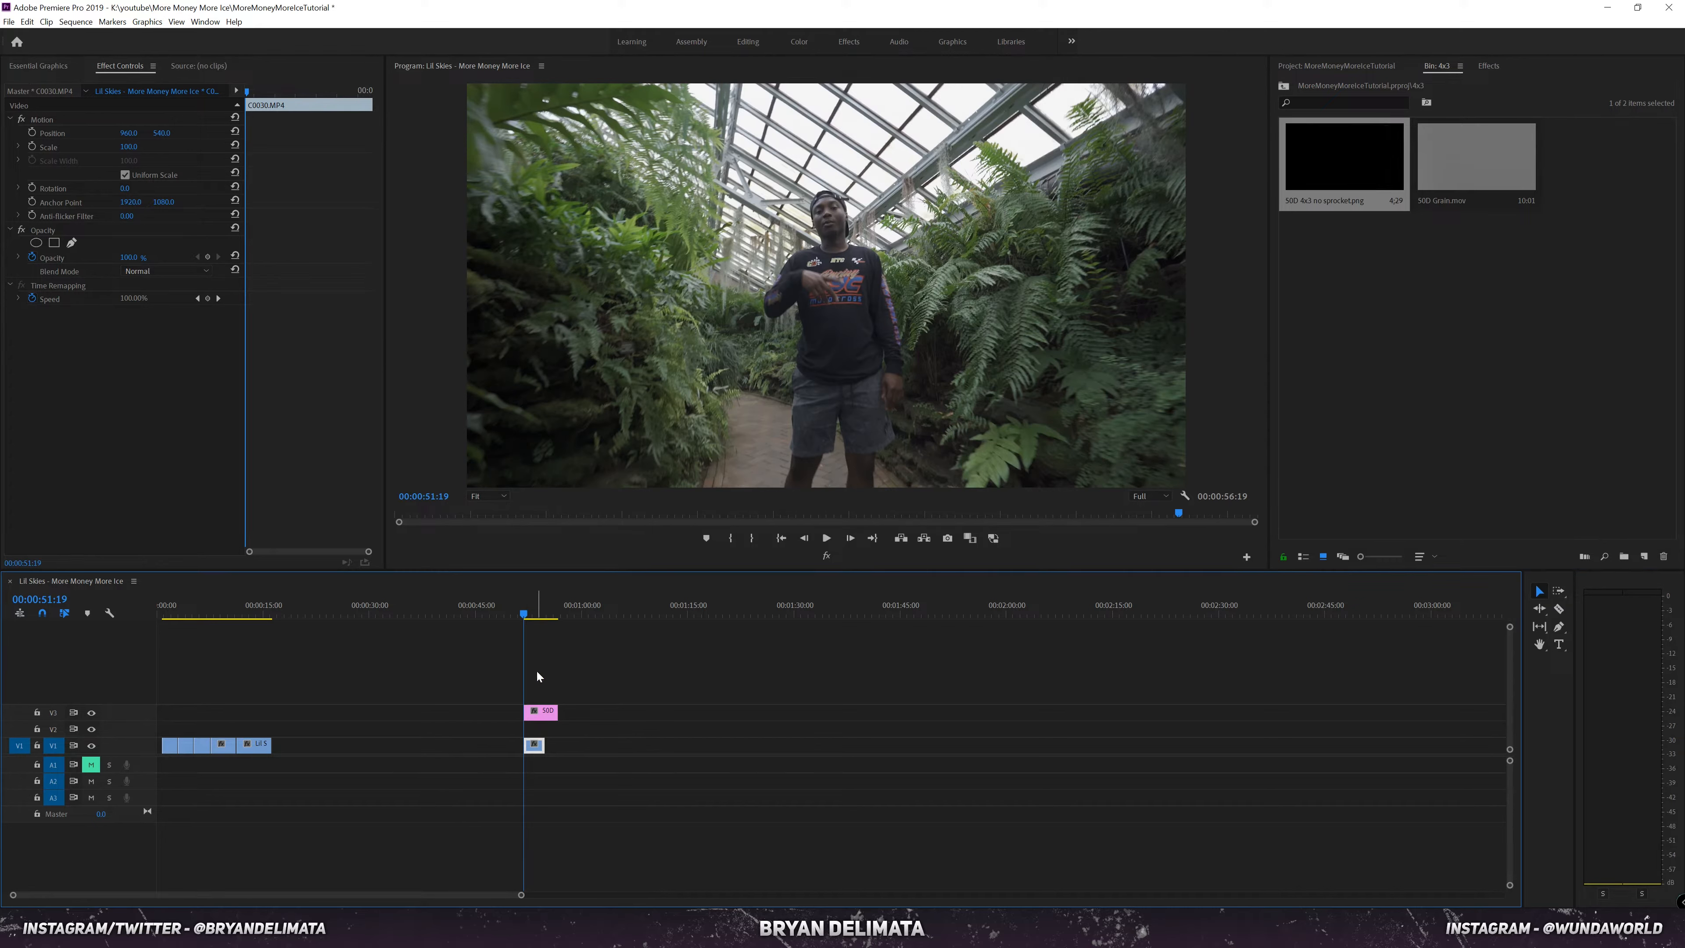
click(528, 604)
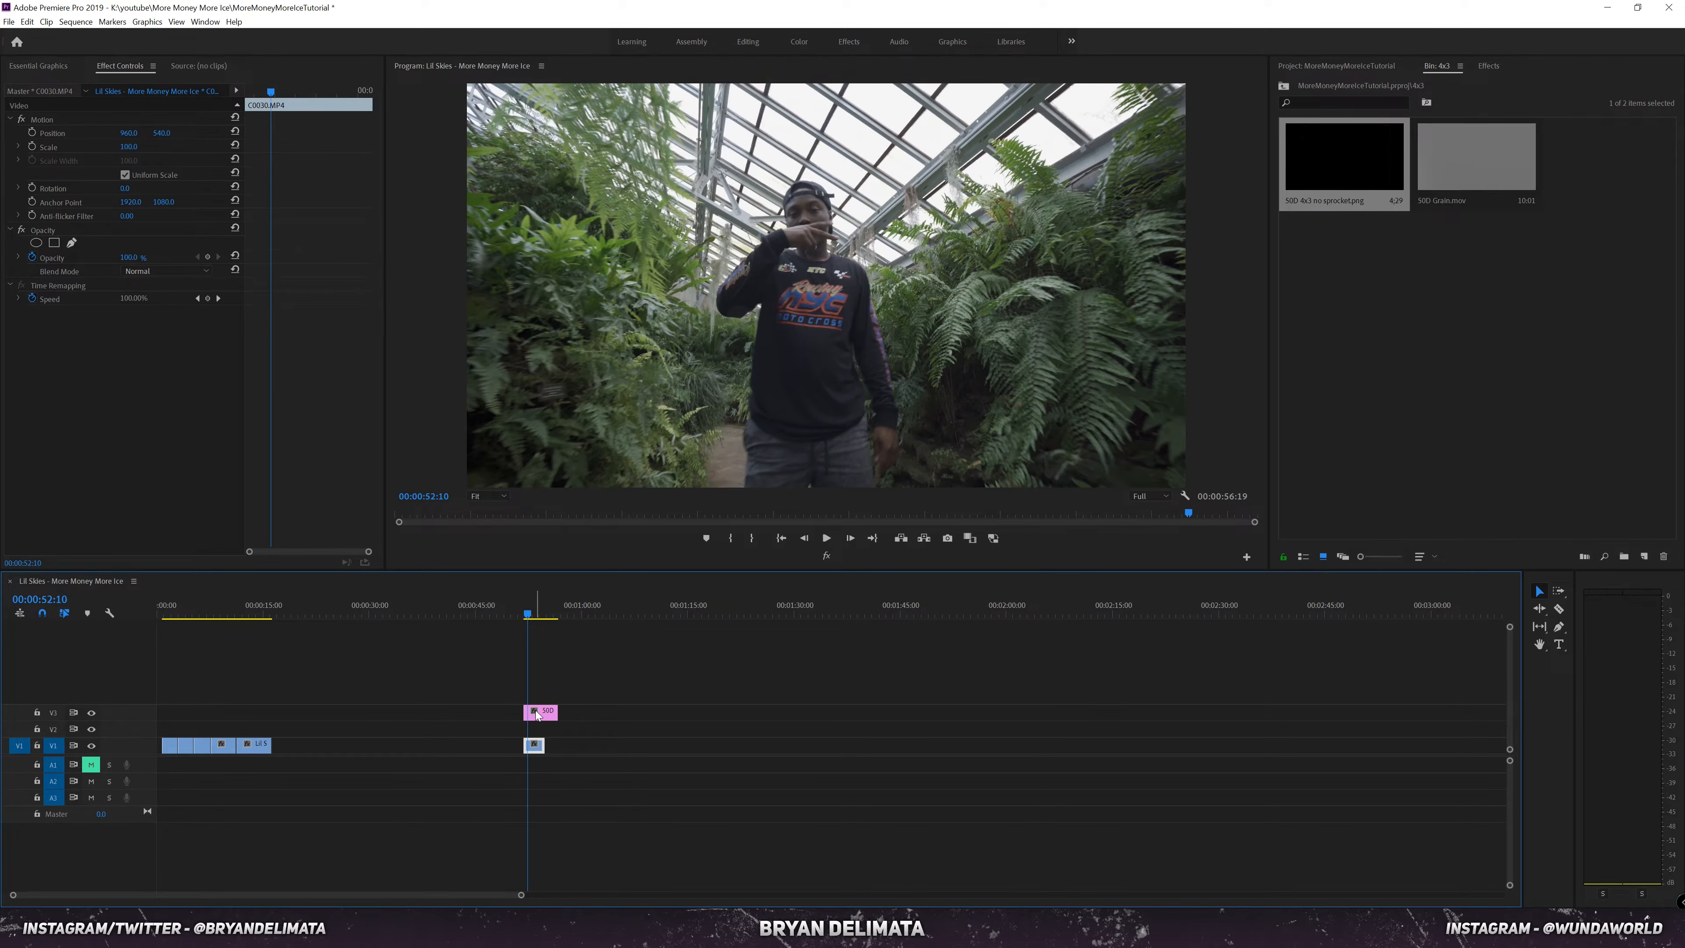
click(538, 714)
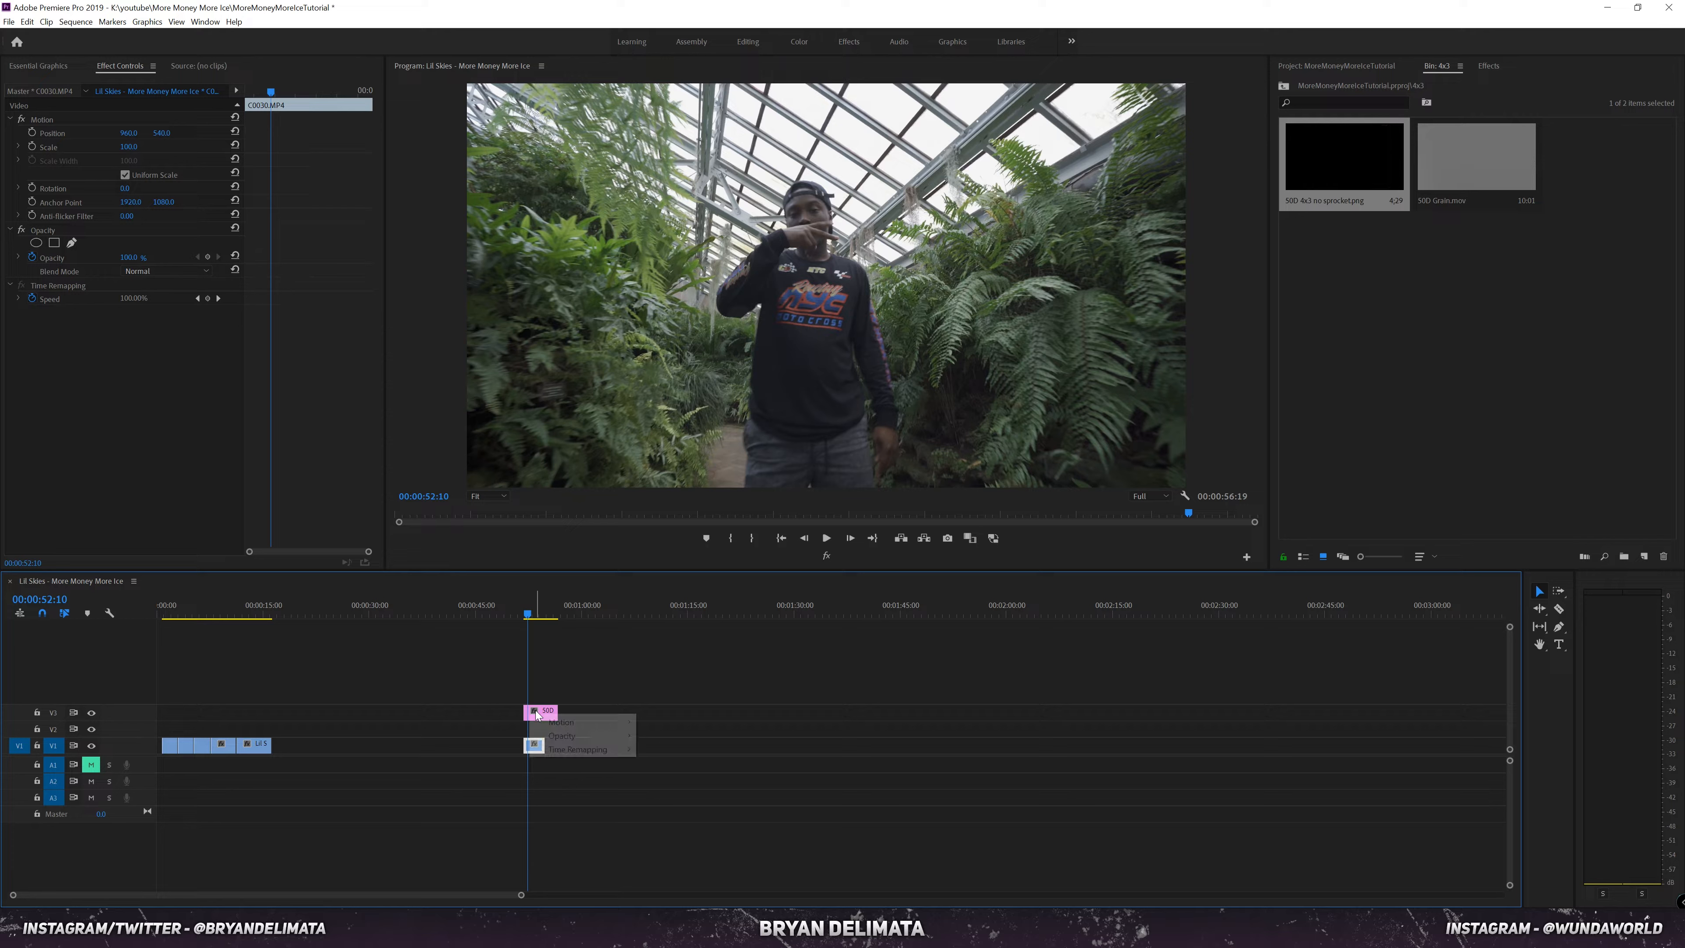
click(550, 712)
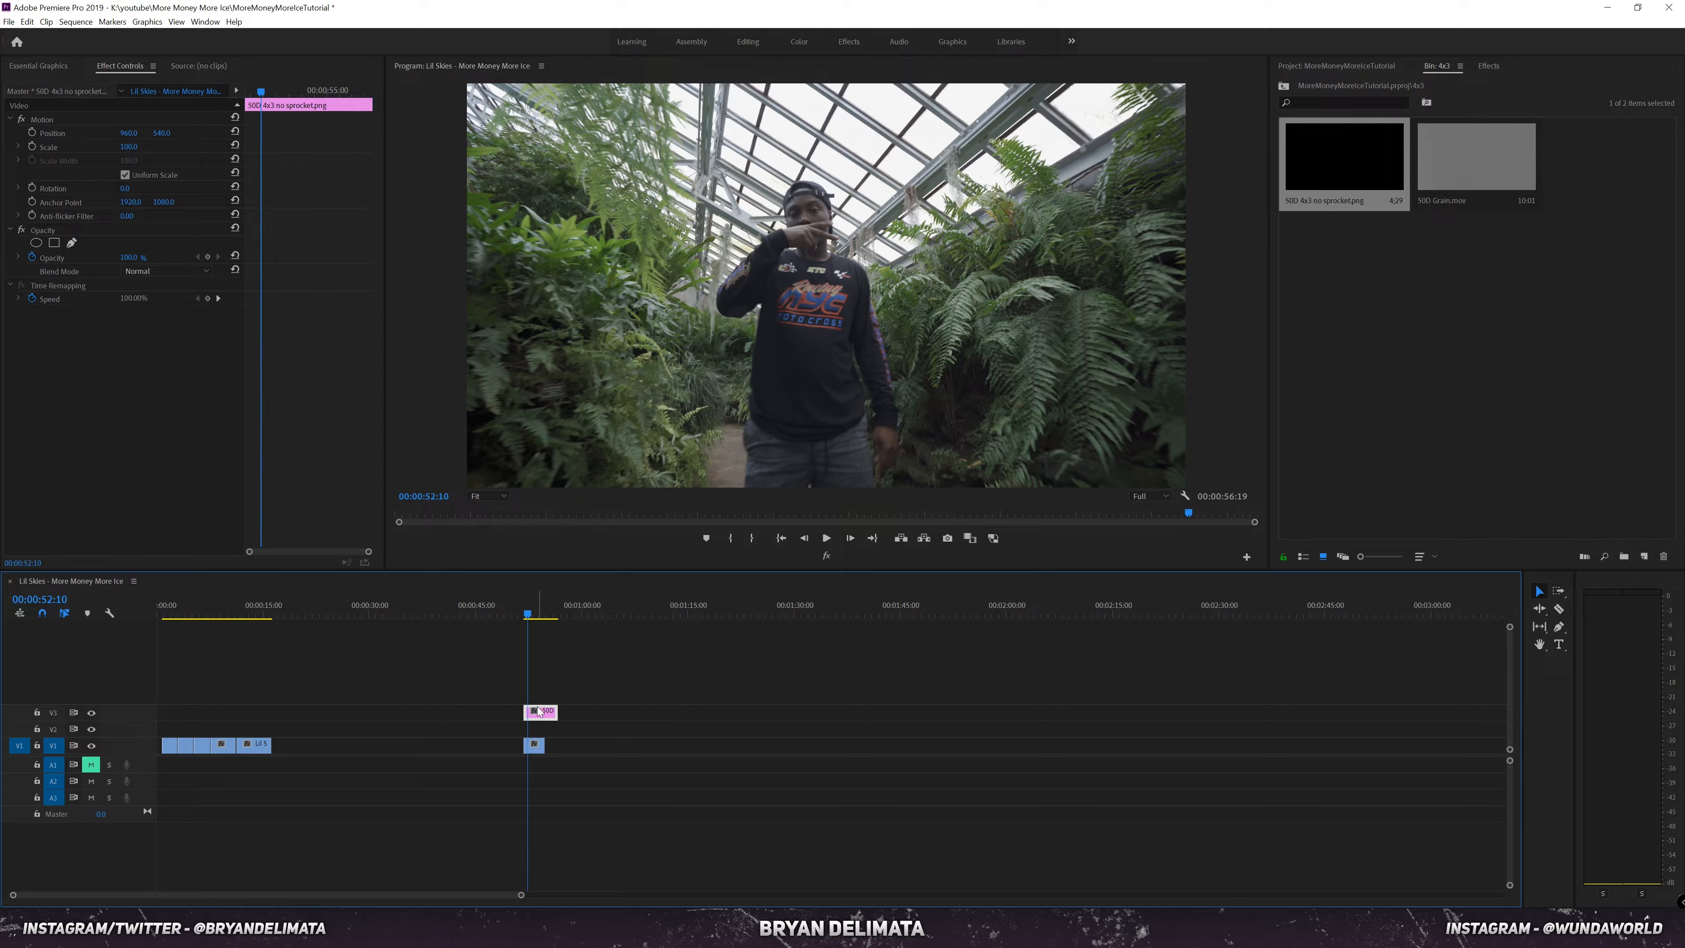
right_click(544, 713)
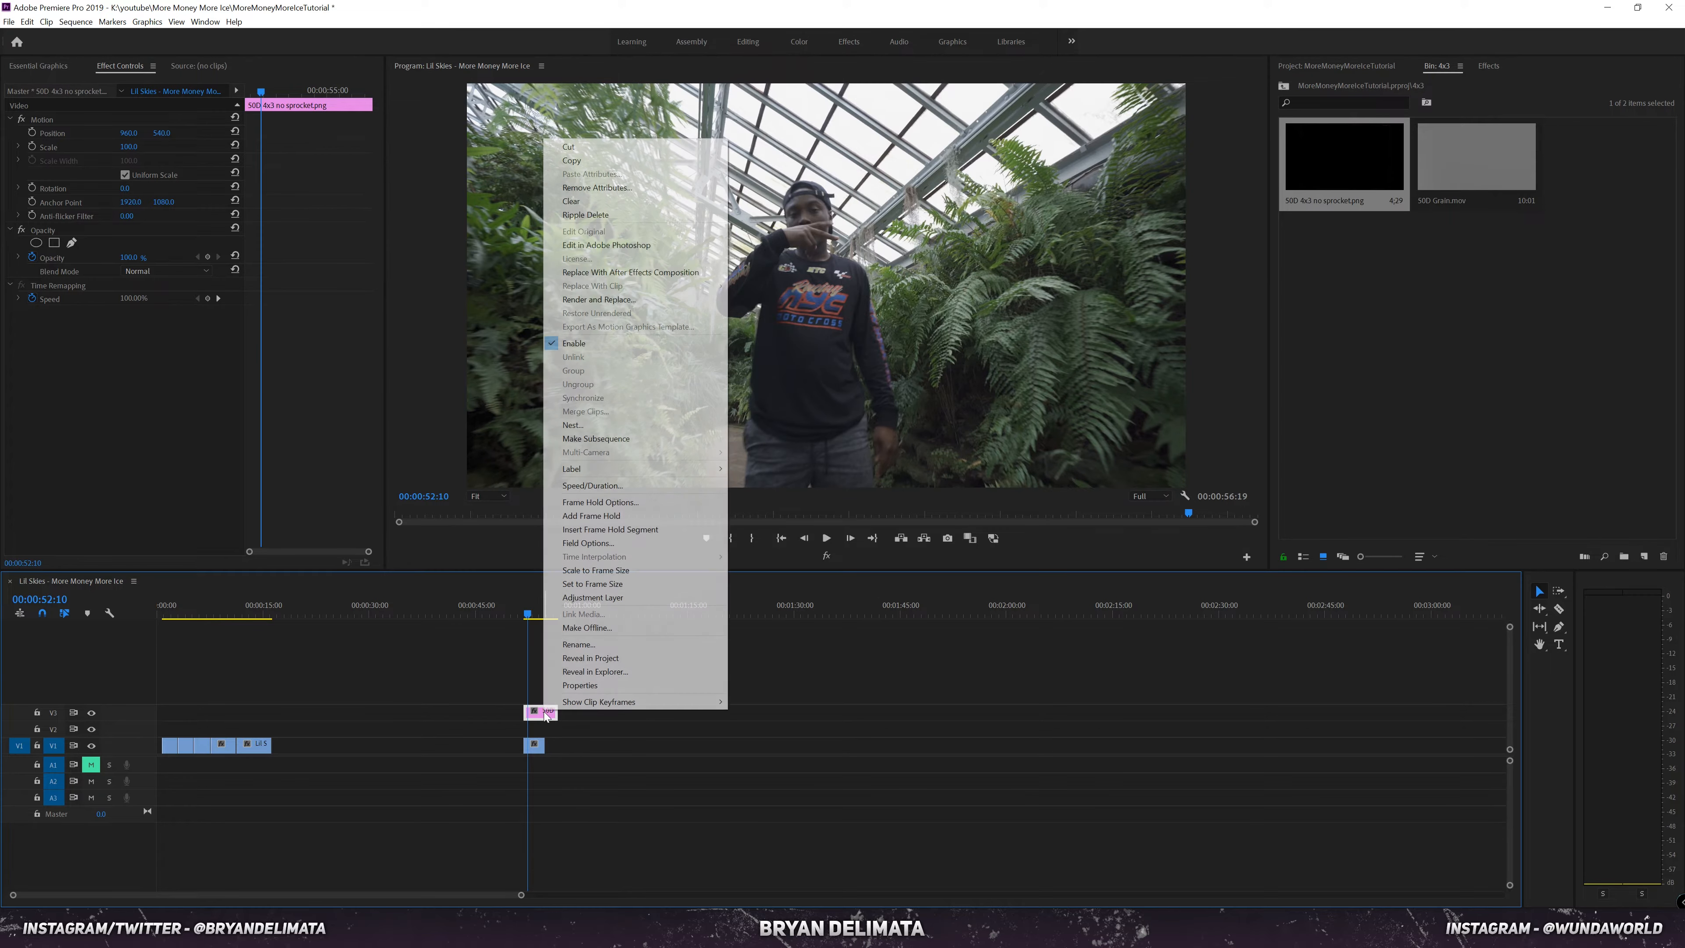
click(598, 575)
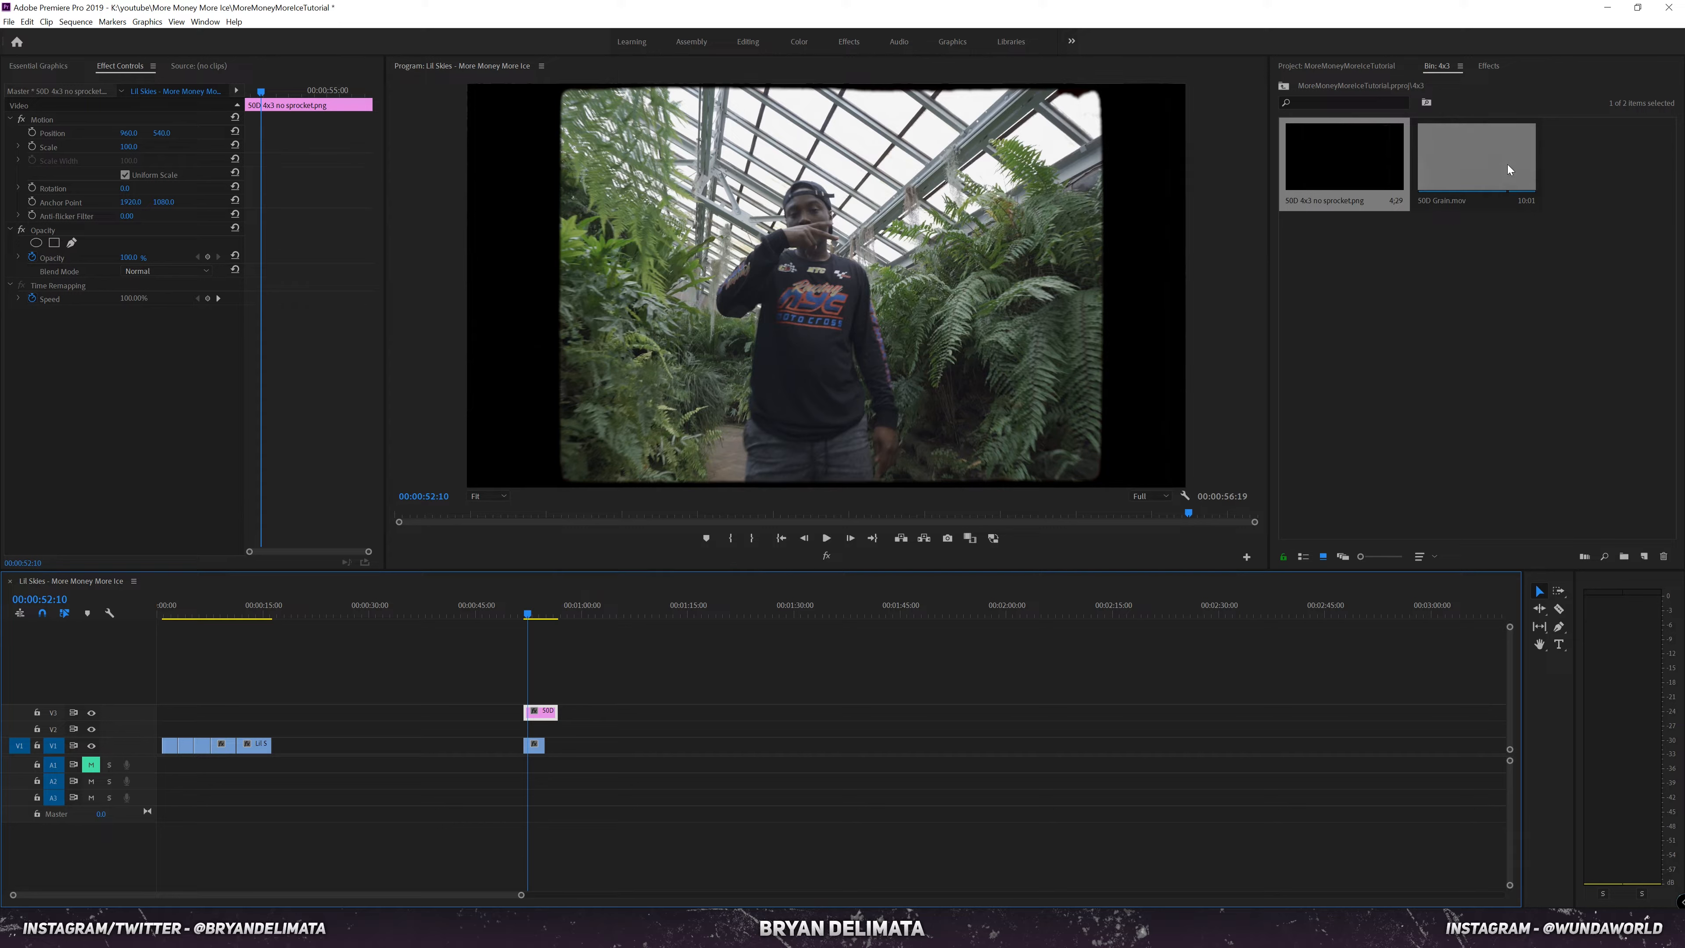
Step: Add 50D Grain.mov on track V2 beneath the frame overlay and set its blend mode to Overlay
click(1471, 184)
drag(1471, 184, 552, 731)
click(553, 730)
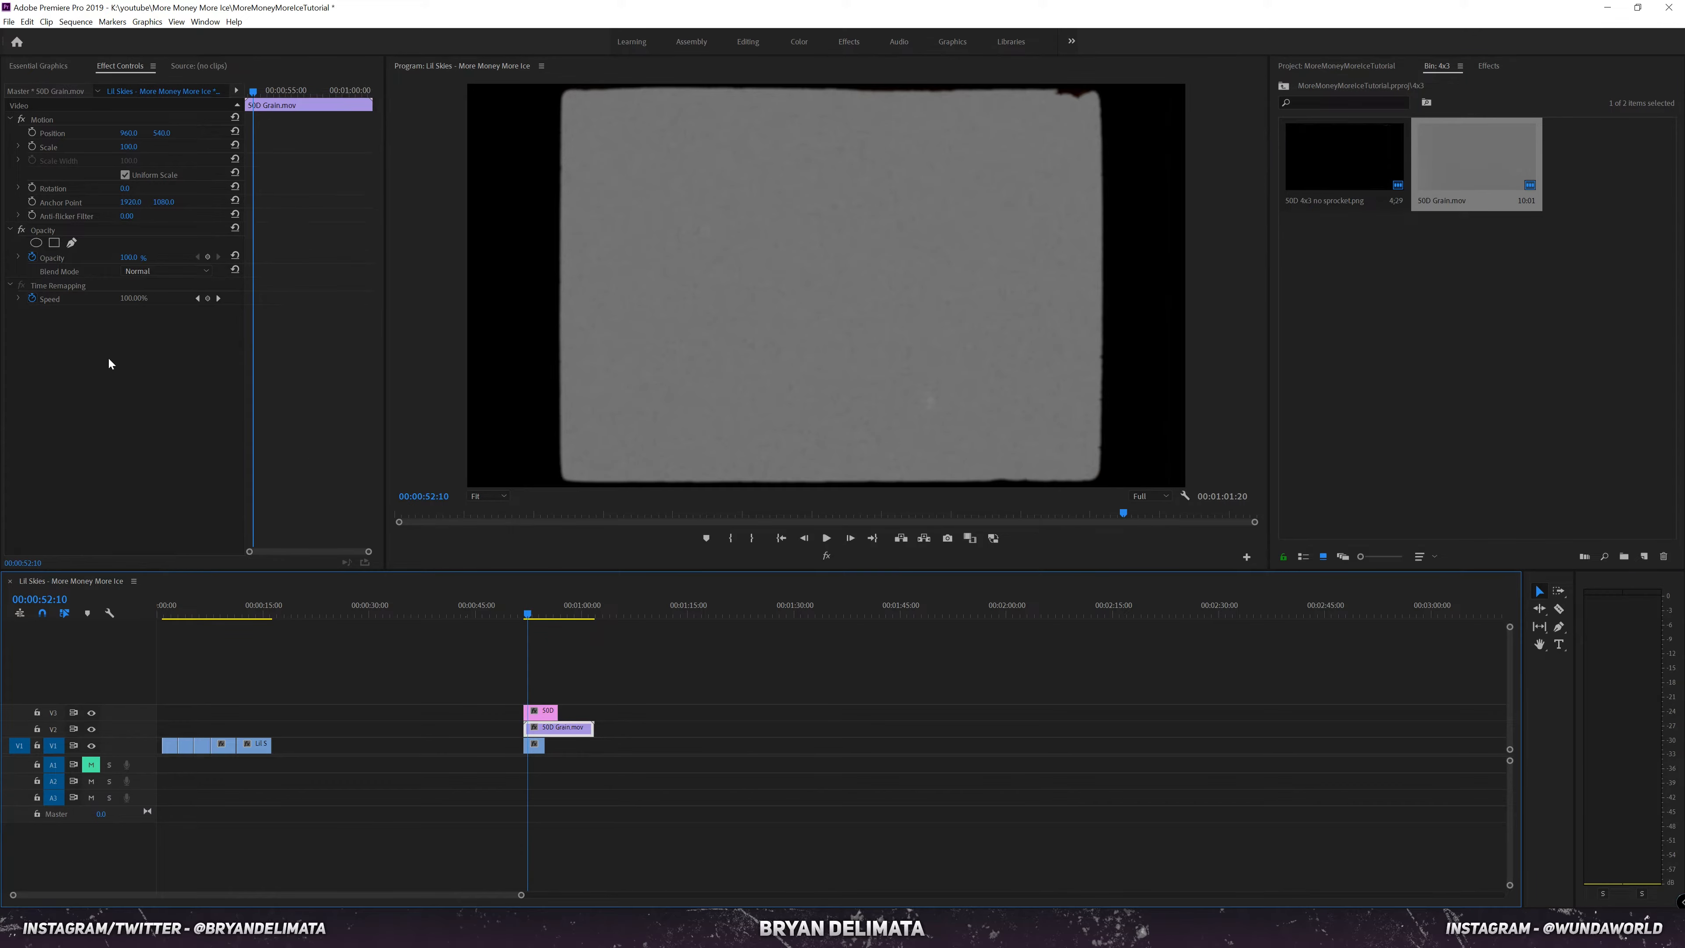
click(151, 271)
click(162, 472)
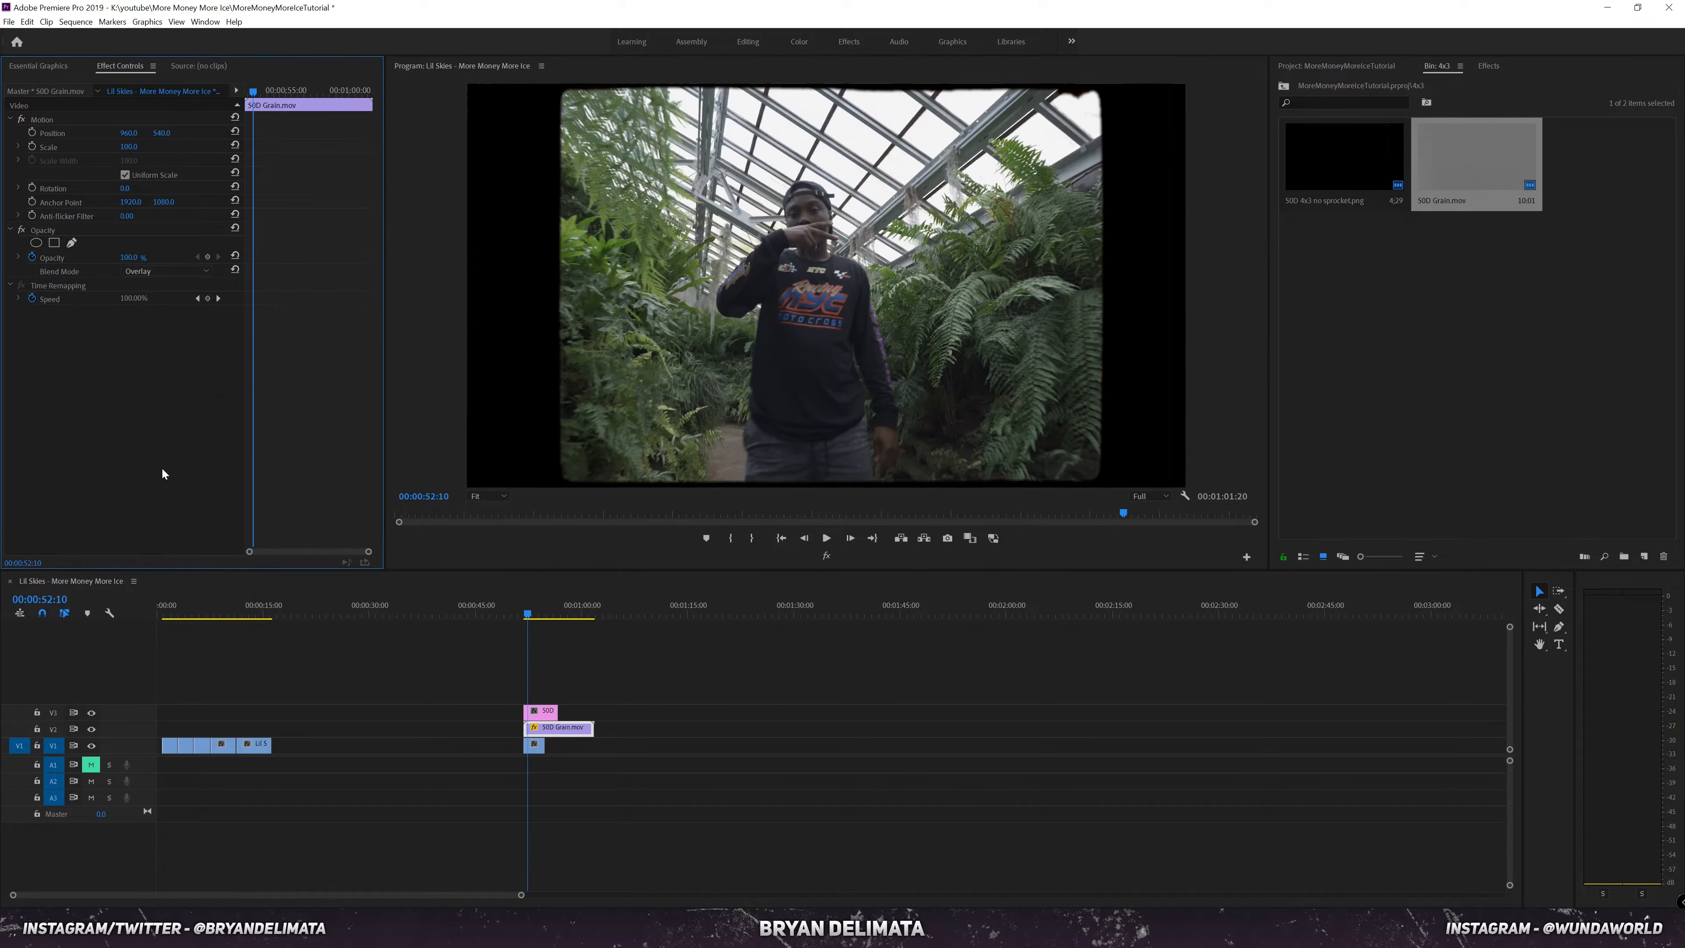
click(524, 605)
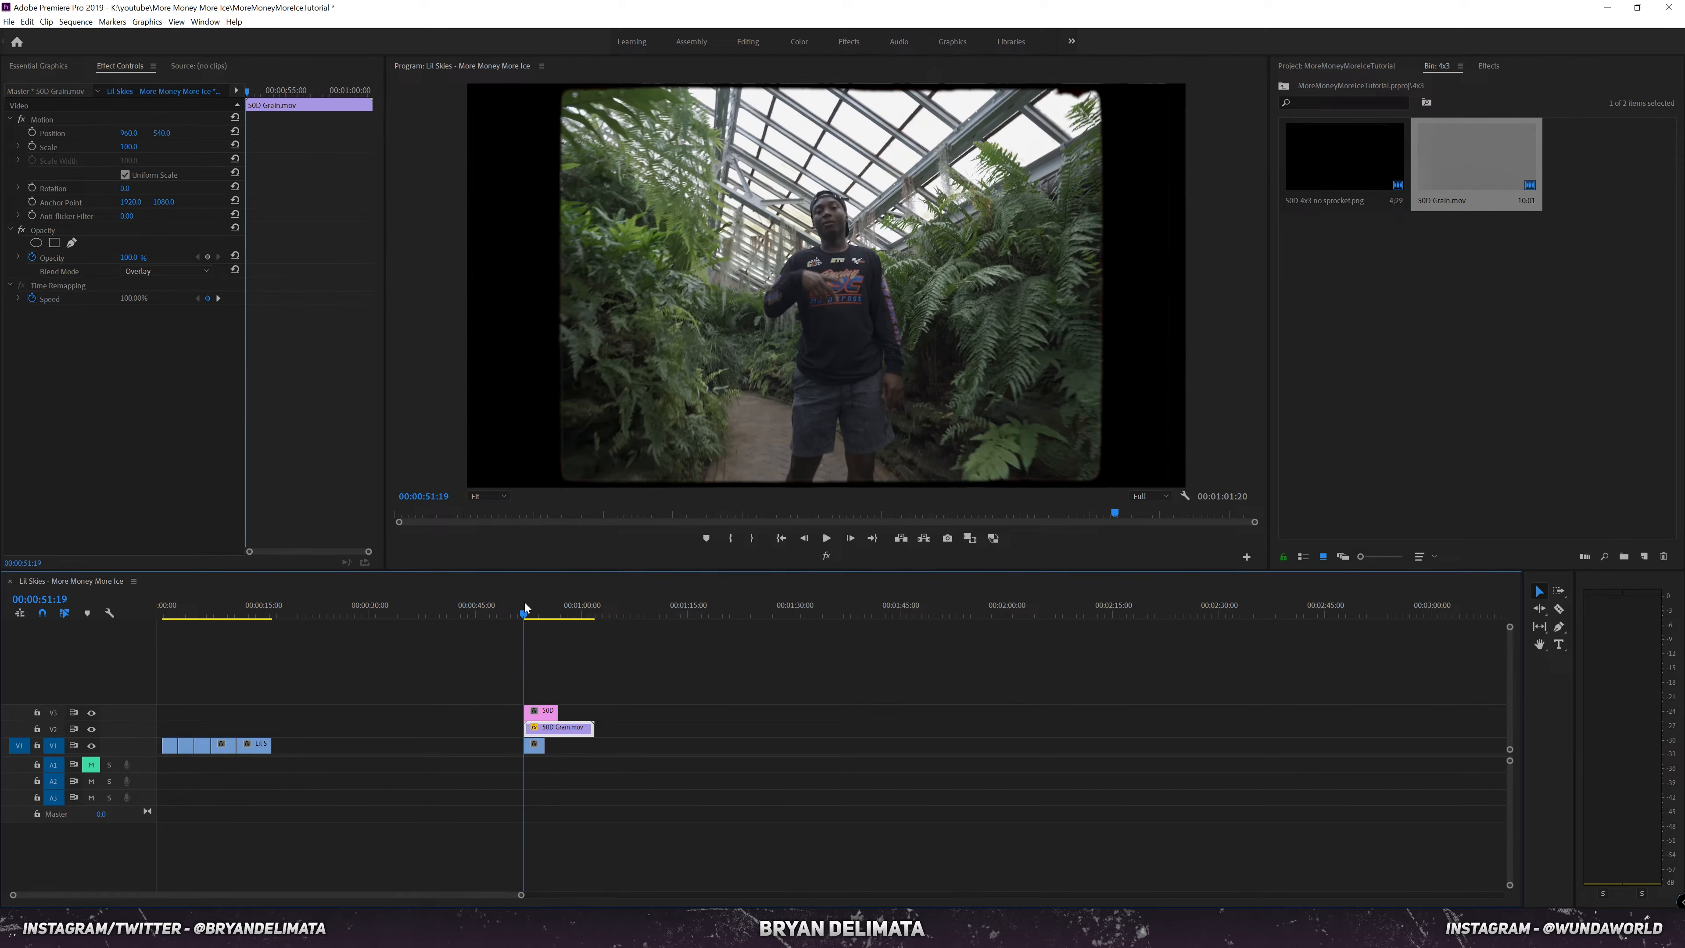
key(space)
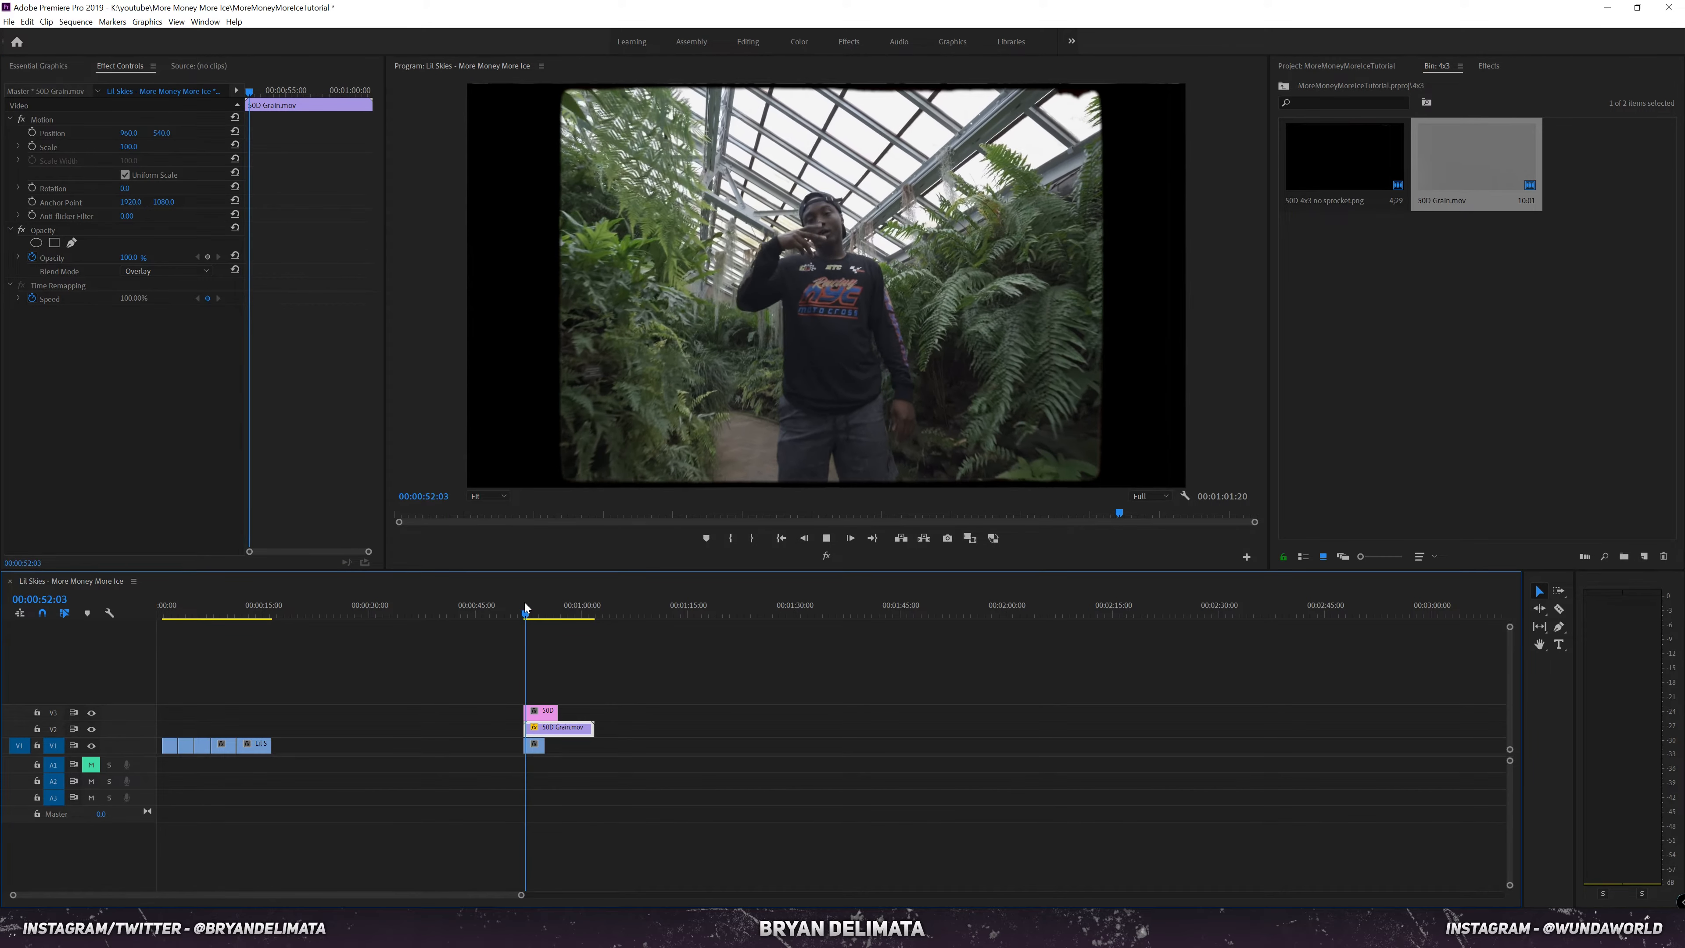
key(space)
Step: Apply Lumetri Color to the 50D Grain.mov clip and adjust its temperature, contrast, highlights and whites for a warmer film look
click(1488, 66)
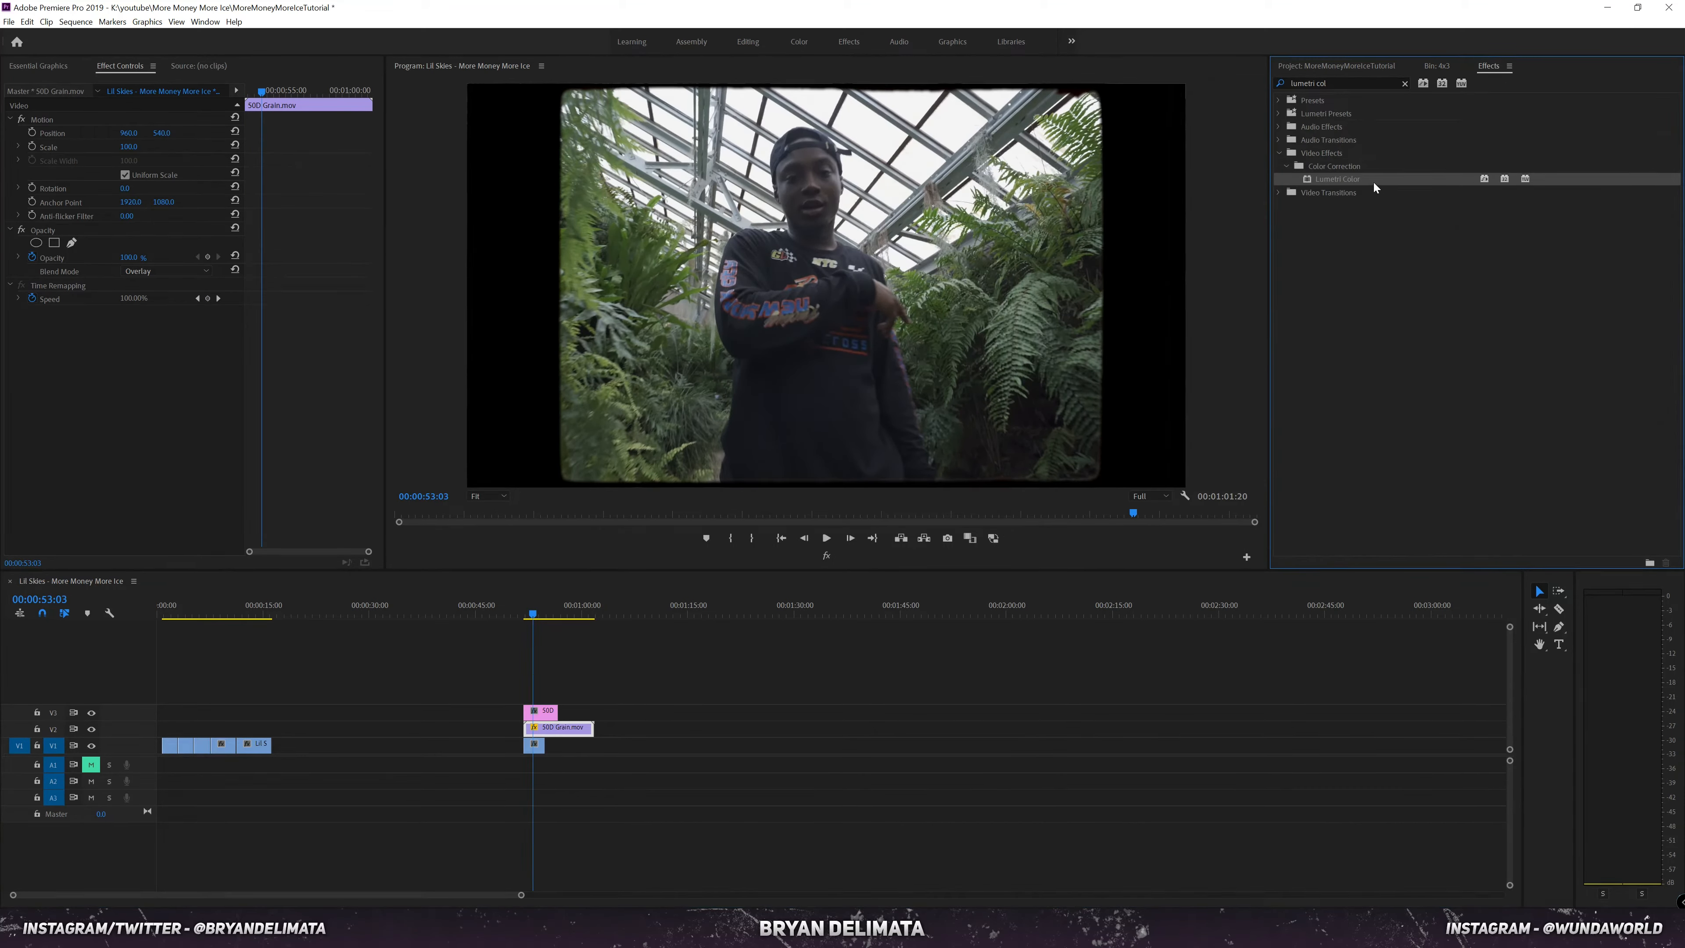
drag(1373, 181, 562, 728)
click(19, 357)
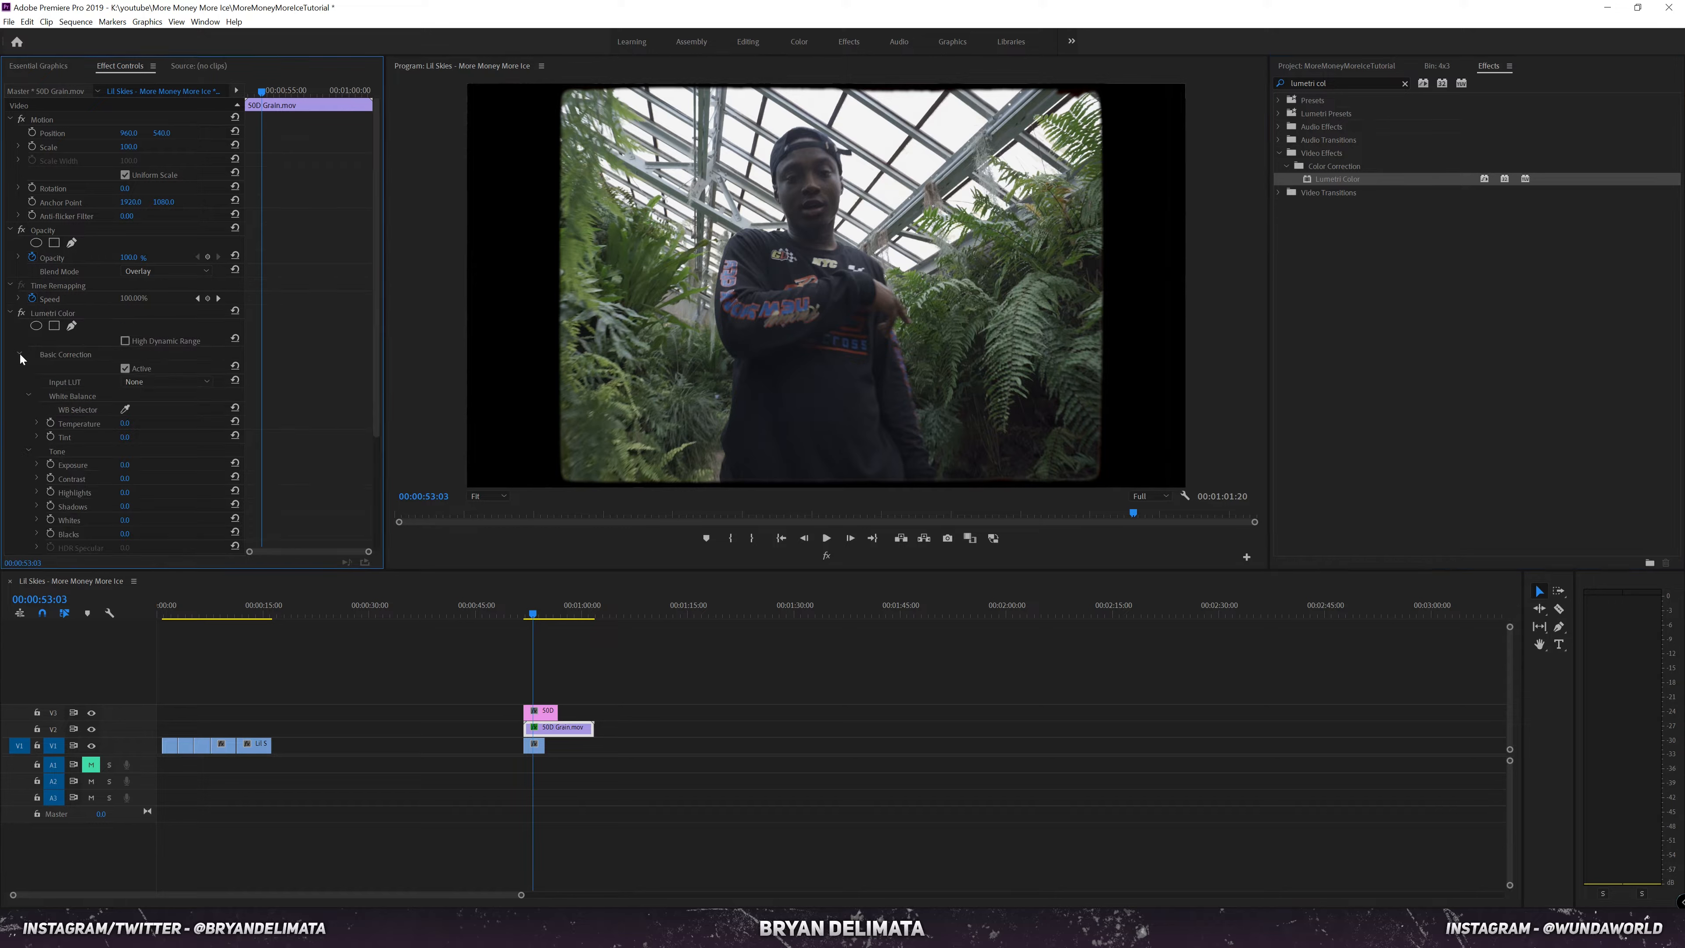
drag(133, 423, 231, 490)
scroll(165, 481, down, 1)
scroll(231, 489, down, 3)
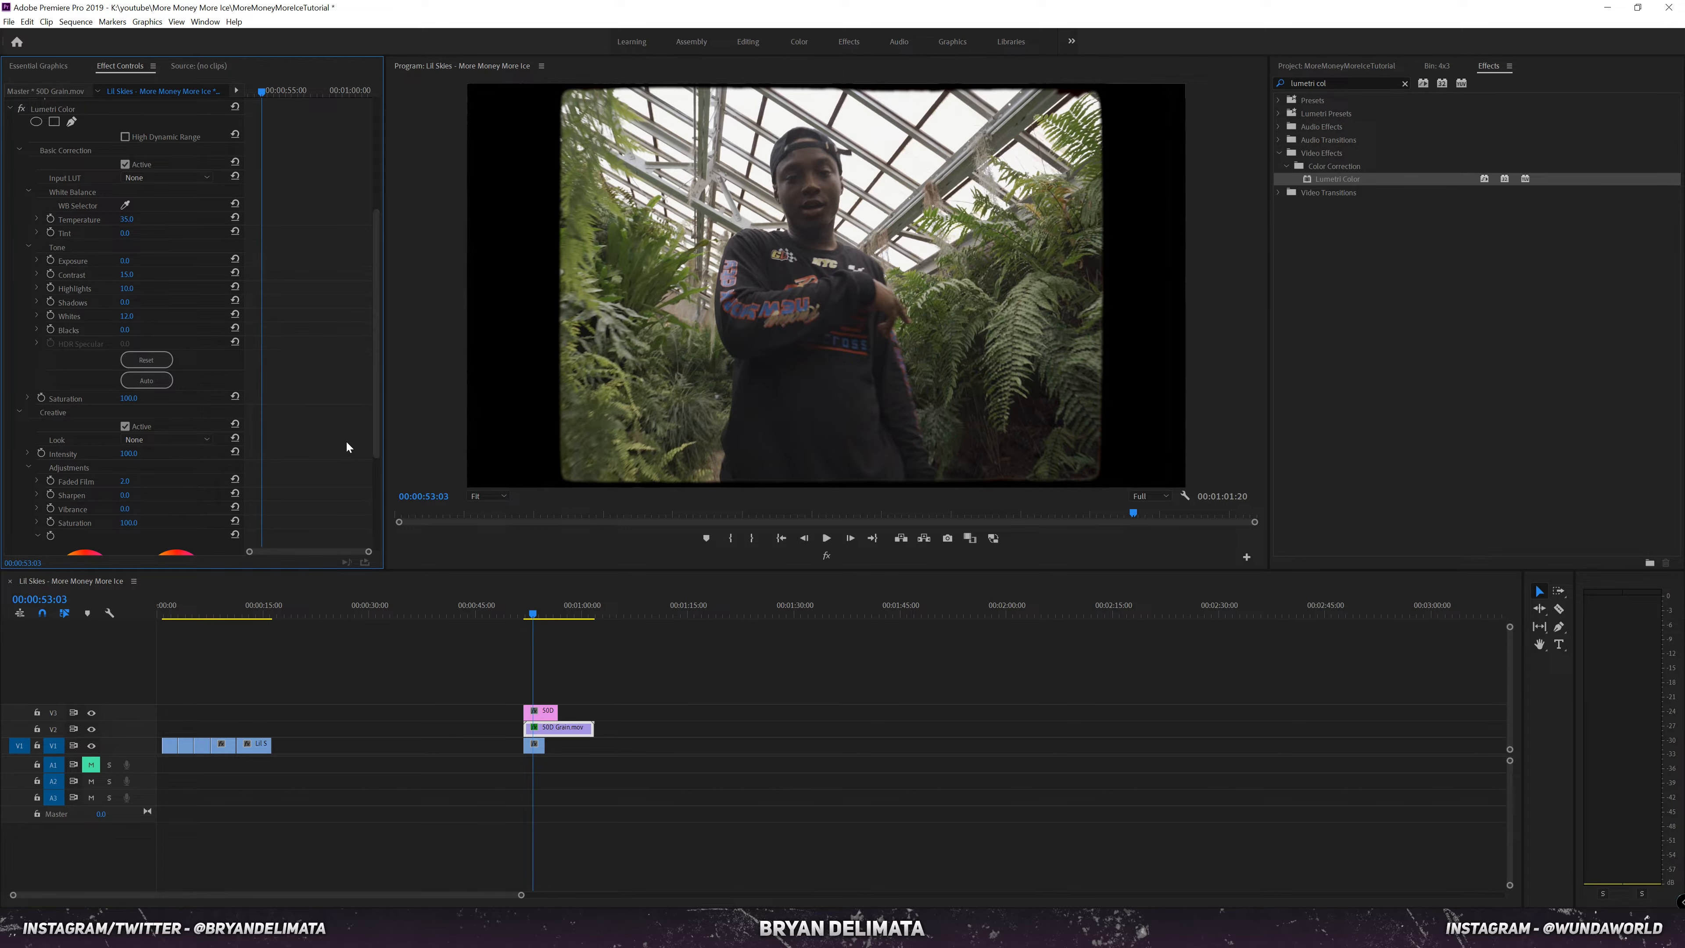
click(525, 610)
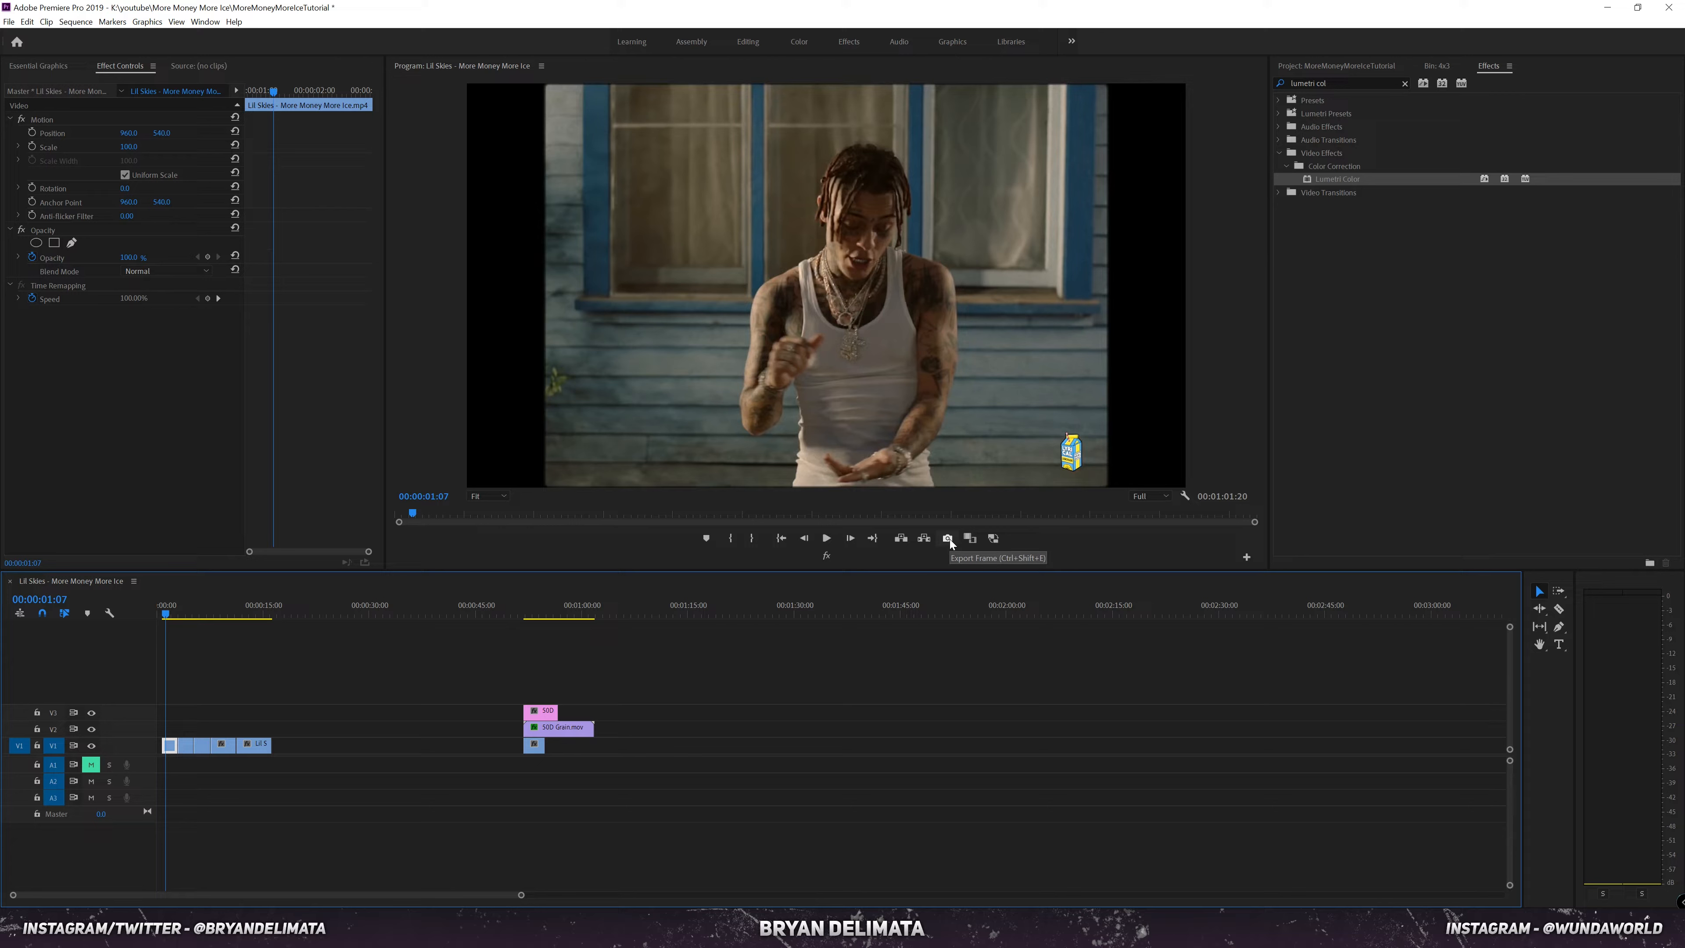
Step: Set up a PNG export of the frame at 00:00:01:07 into the More Money More Ice Images folder
click(1247, 558)
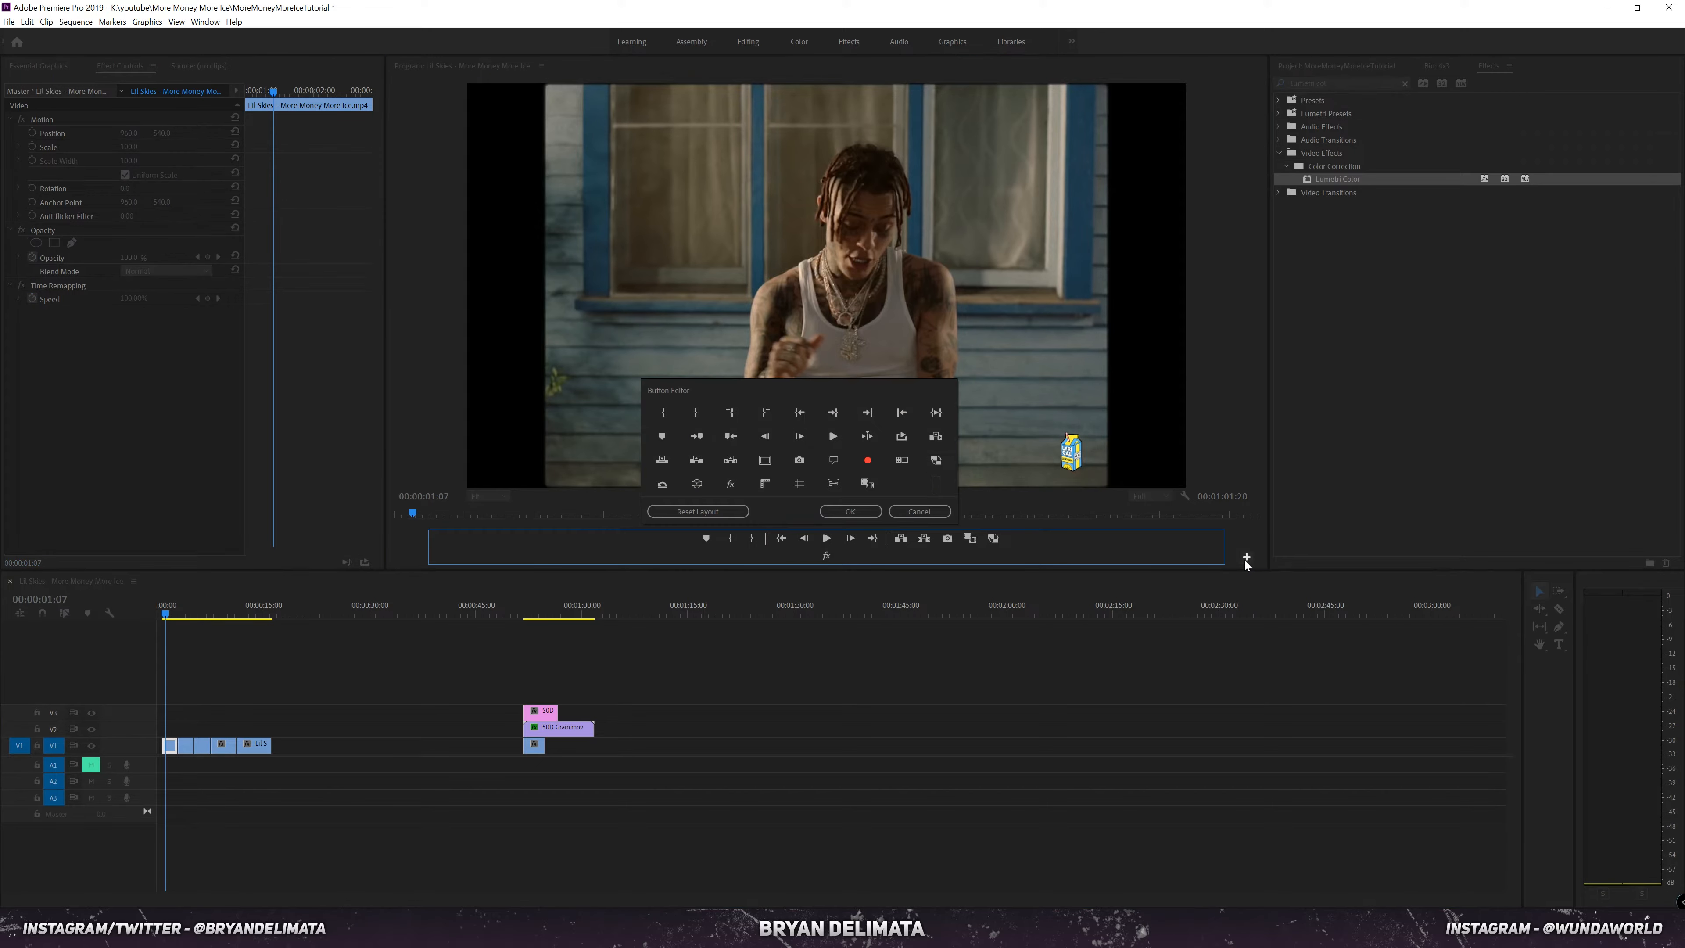
click(851, 511)
key(ctrl+shift+e)
click(925, 493)
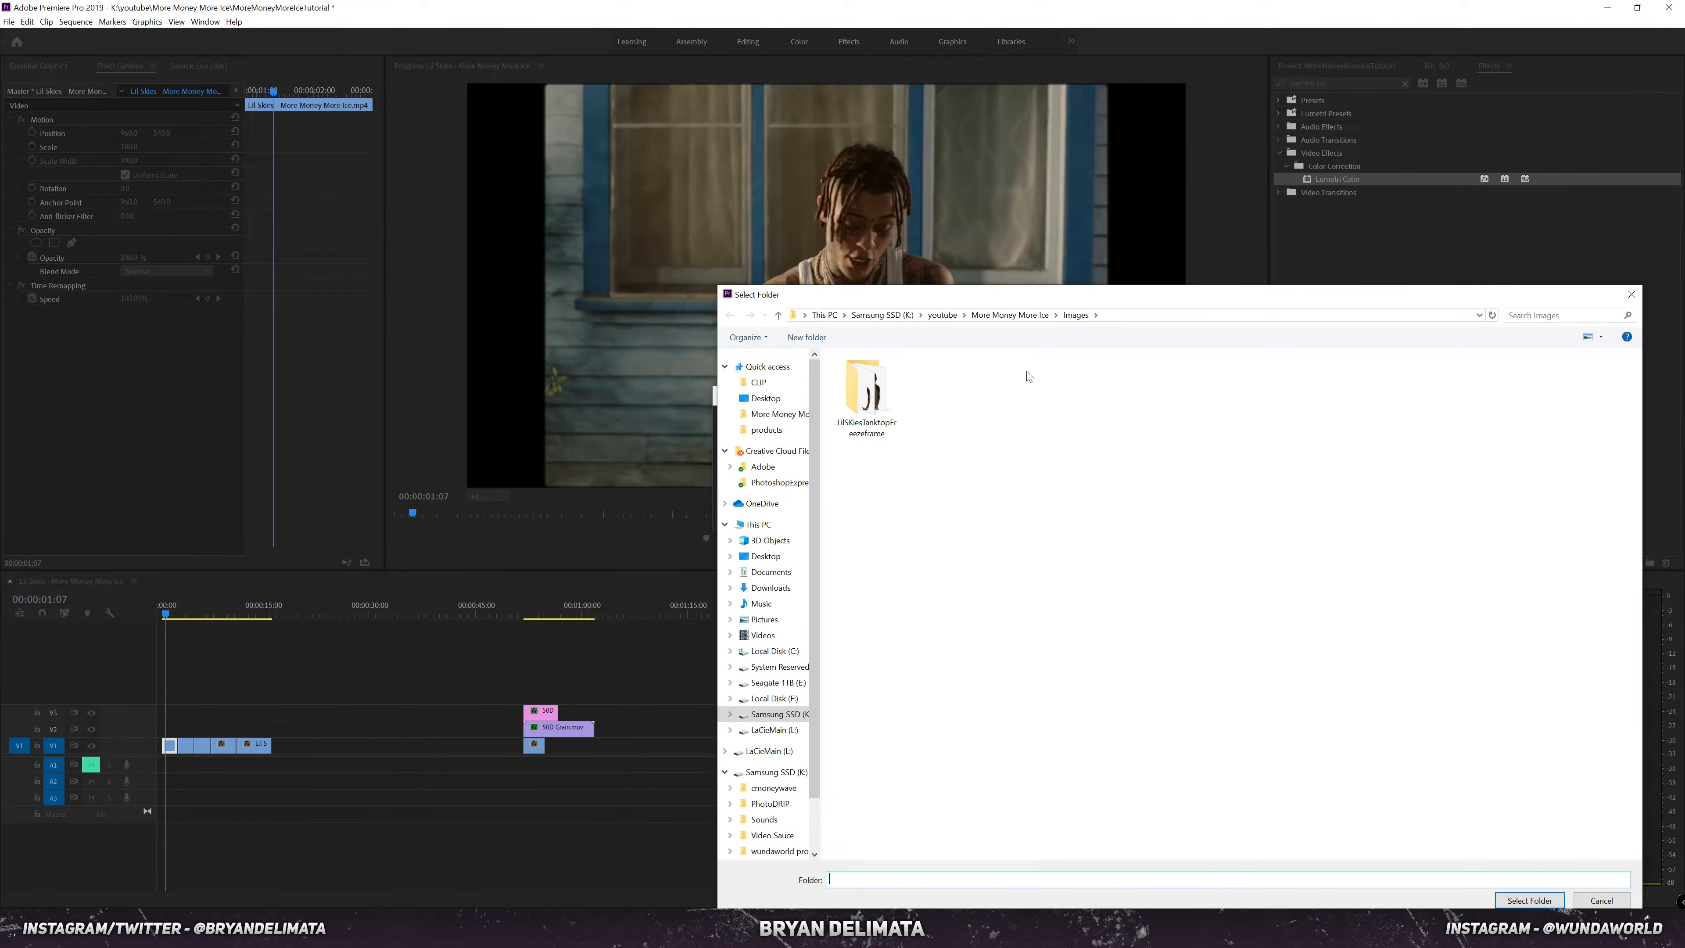
click(1620, 293)
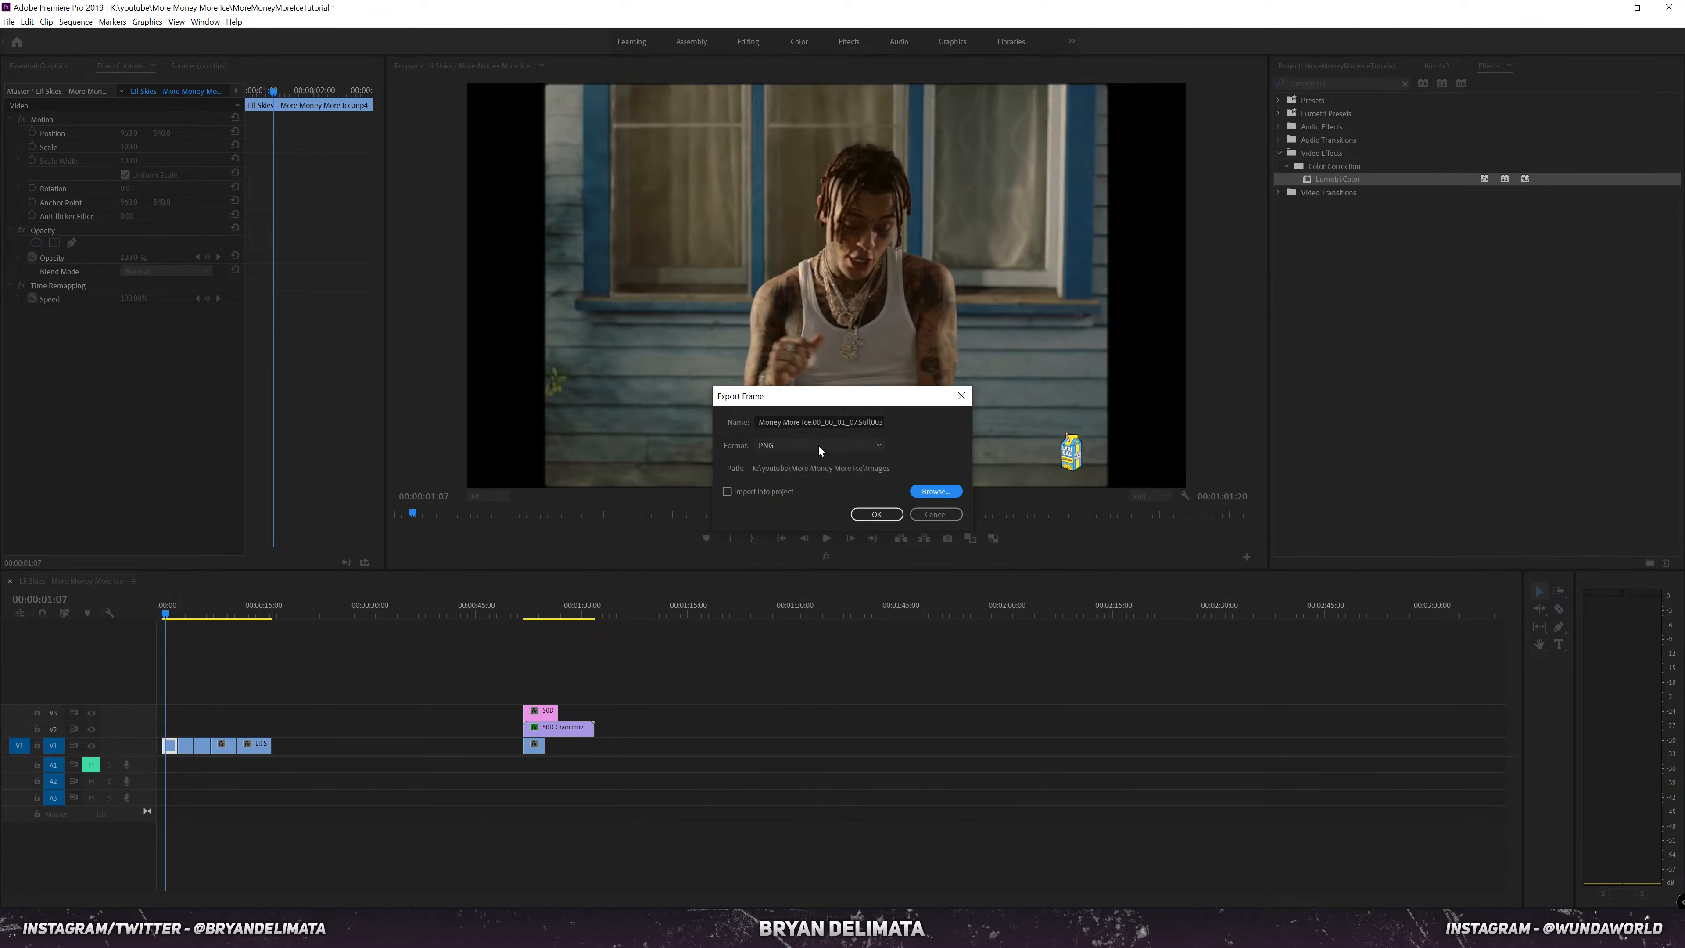
click(802, 422)
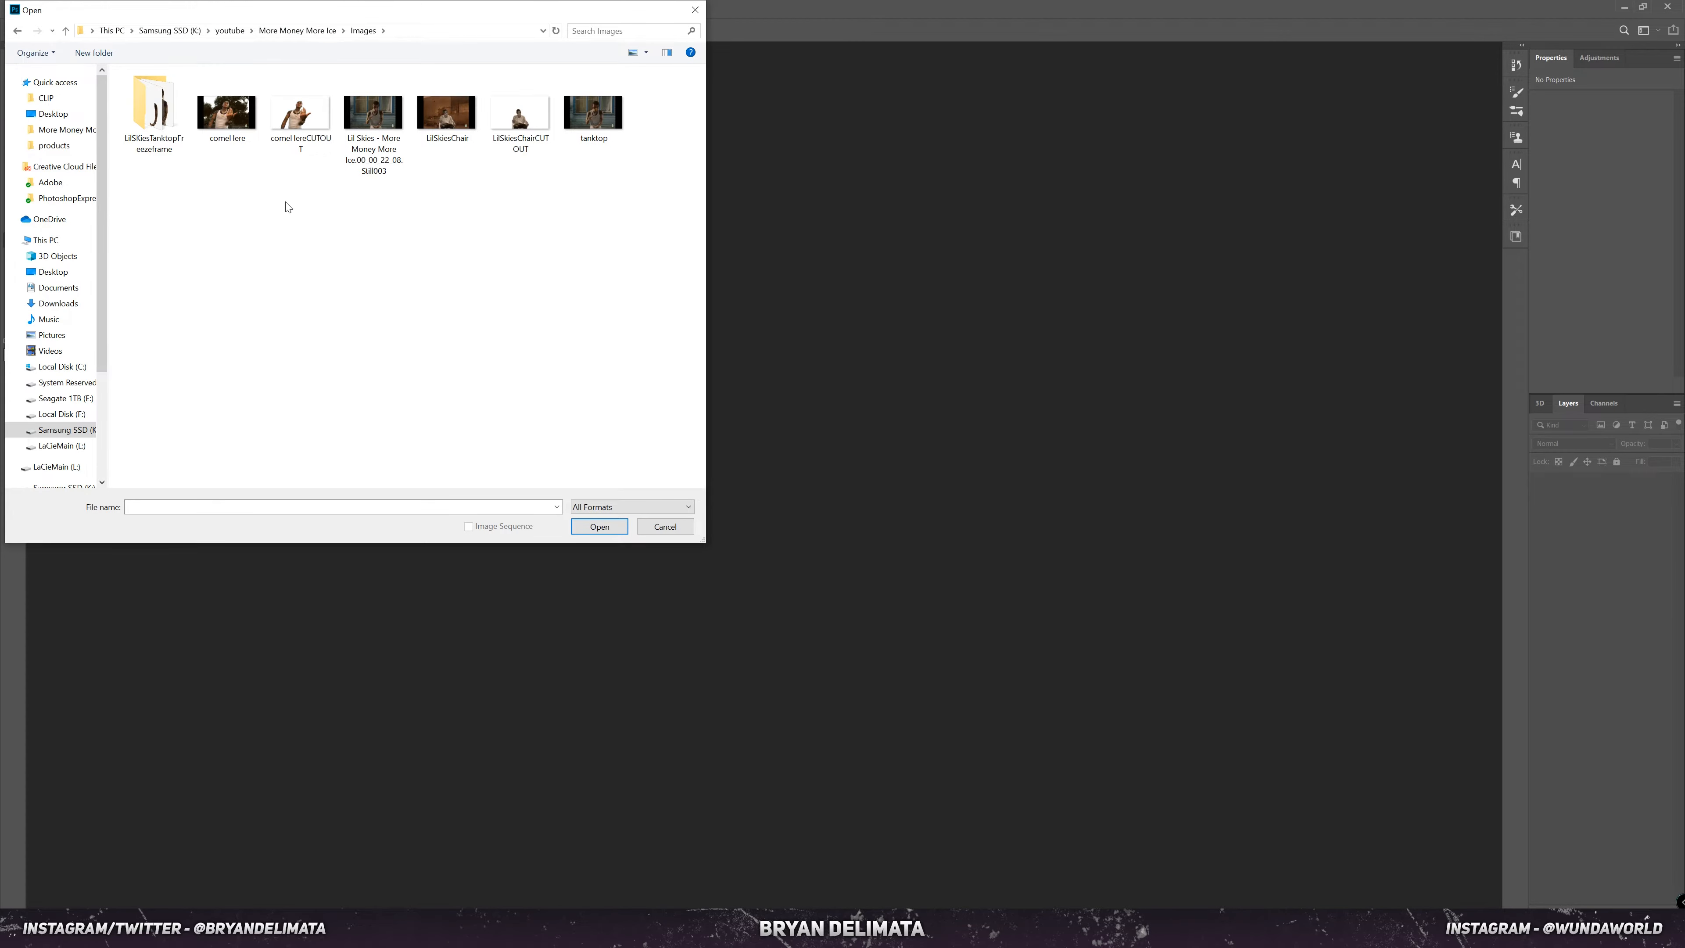
Step: Switch to Photoshop and open the tanktop image from the Images folder
click(593, 113)
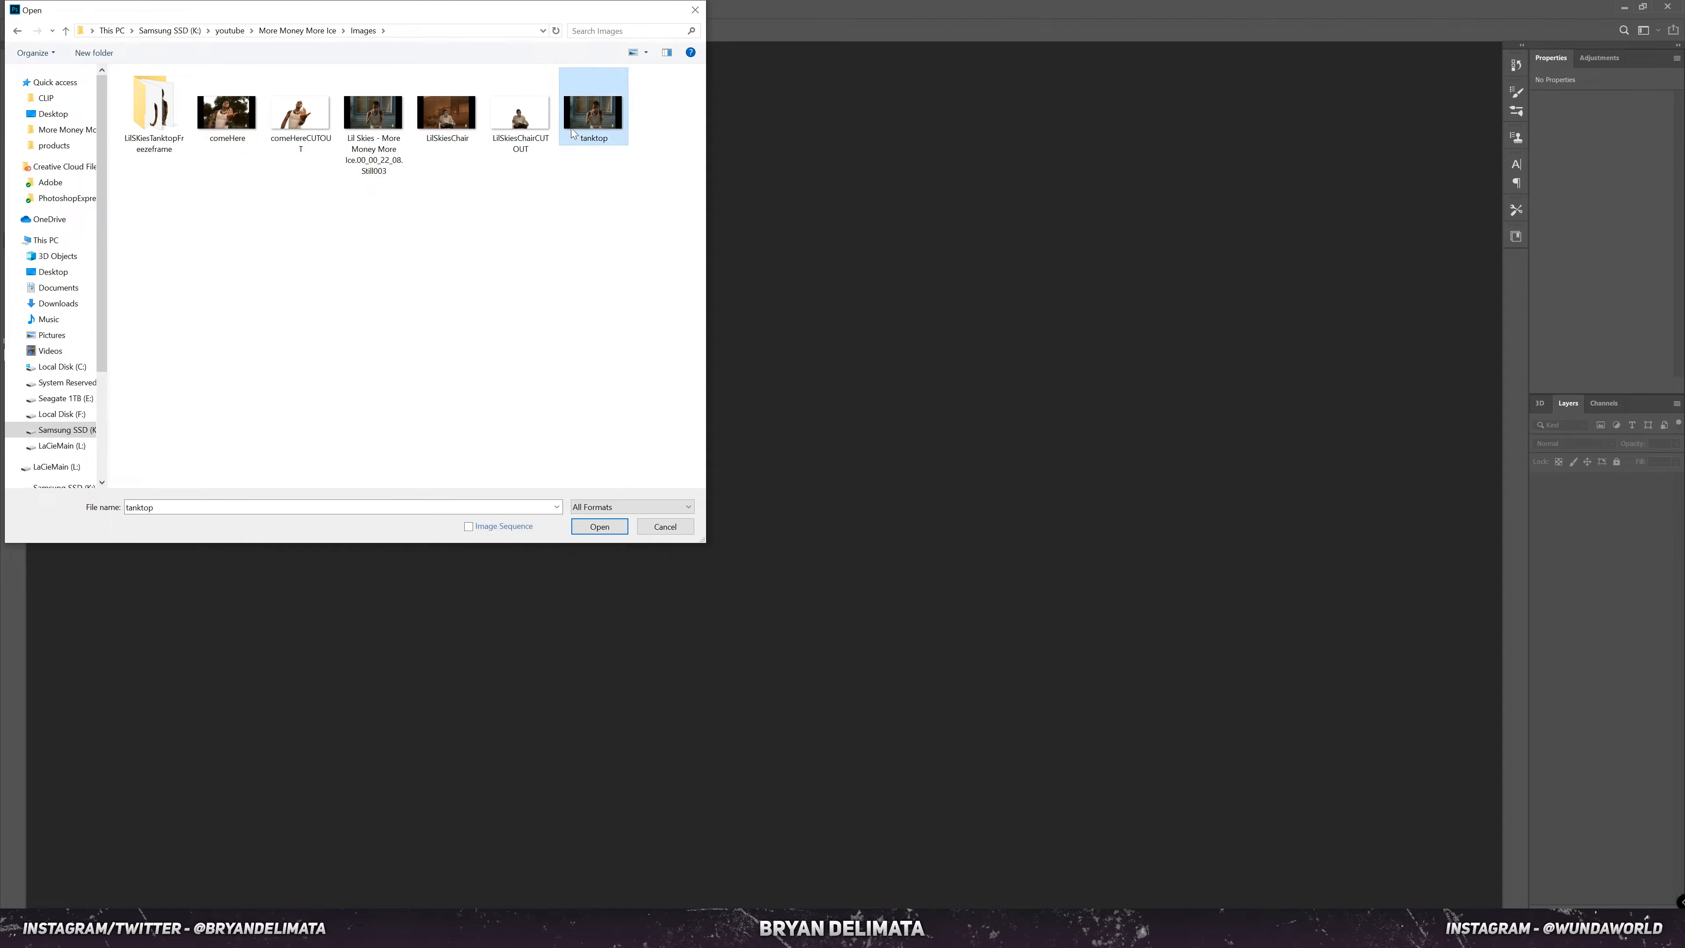
click(589, 526)
Step: Trace a closed Pen path around the raised arm and hand, from the tank top strap around the elbow to the shoulder
scroll(925, 597, up, 5)
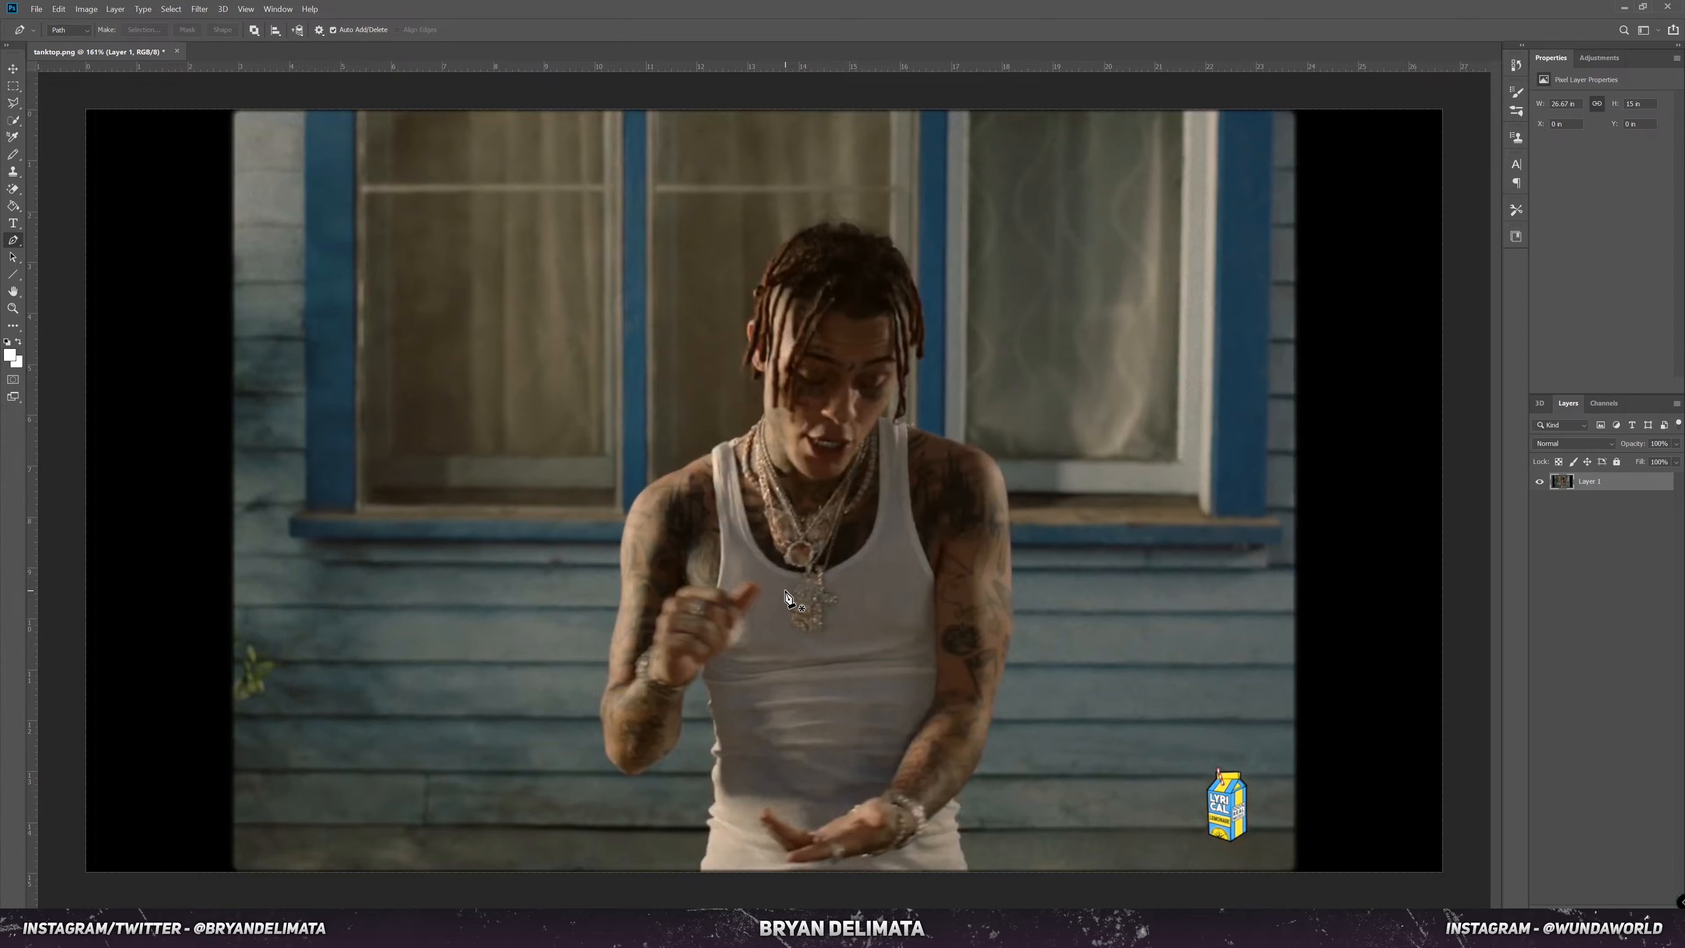
scroll(734, 521, up, 2)
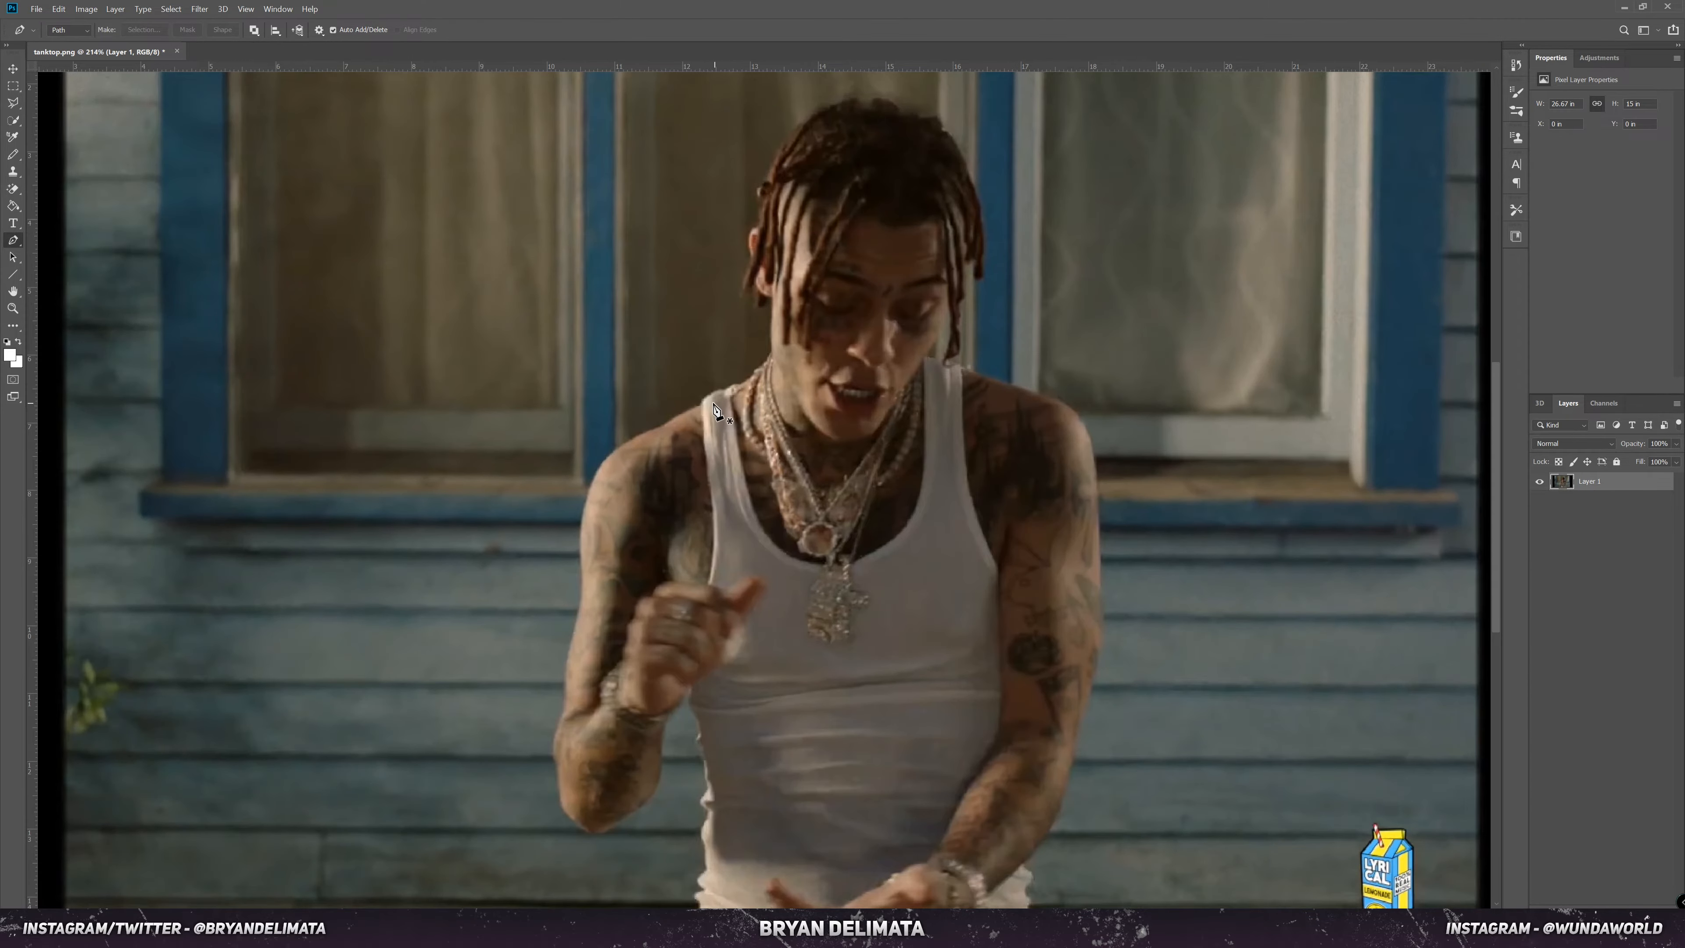
click(700, 400)
click(710, 487)
click(716, 537)
click(706, 583)
click(735, 591)
click(764, 585)
click(749, 614)
click(732, 643)
click(703, 681)
click(680, 693)
click(670, 720)
click(659, 747)
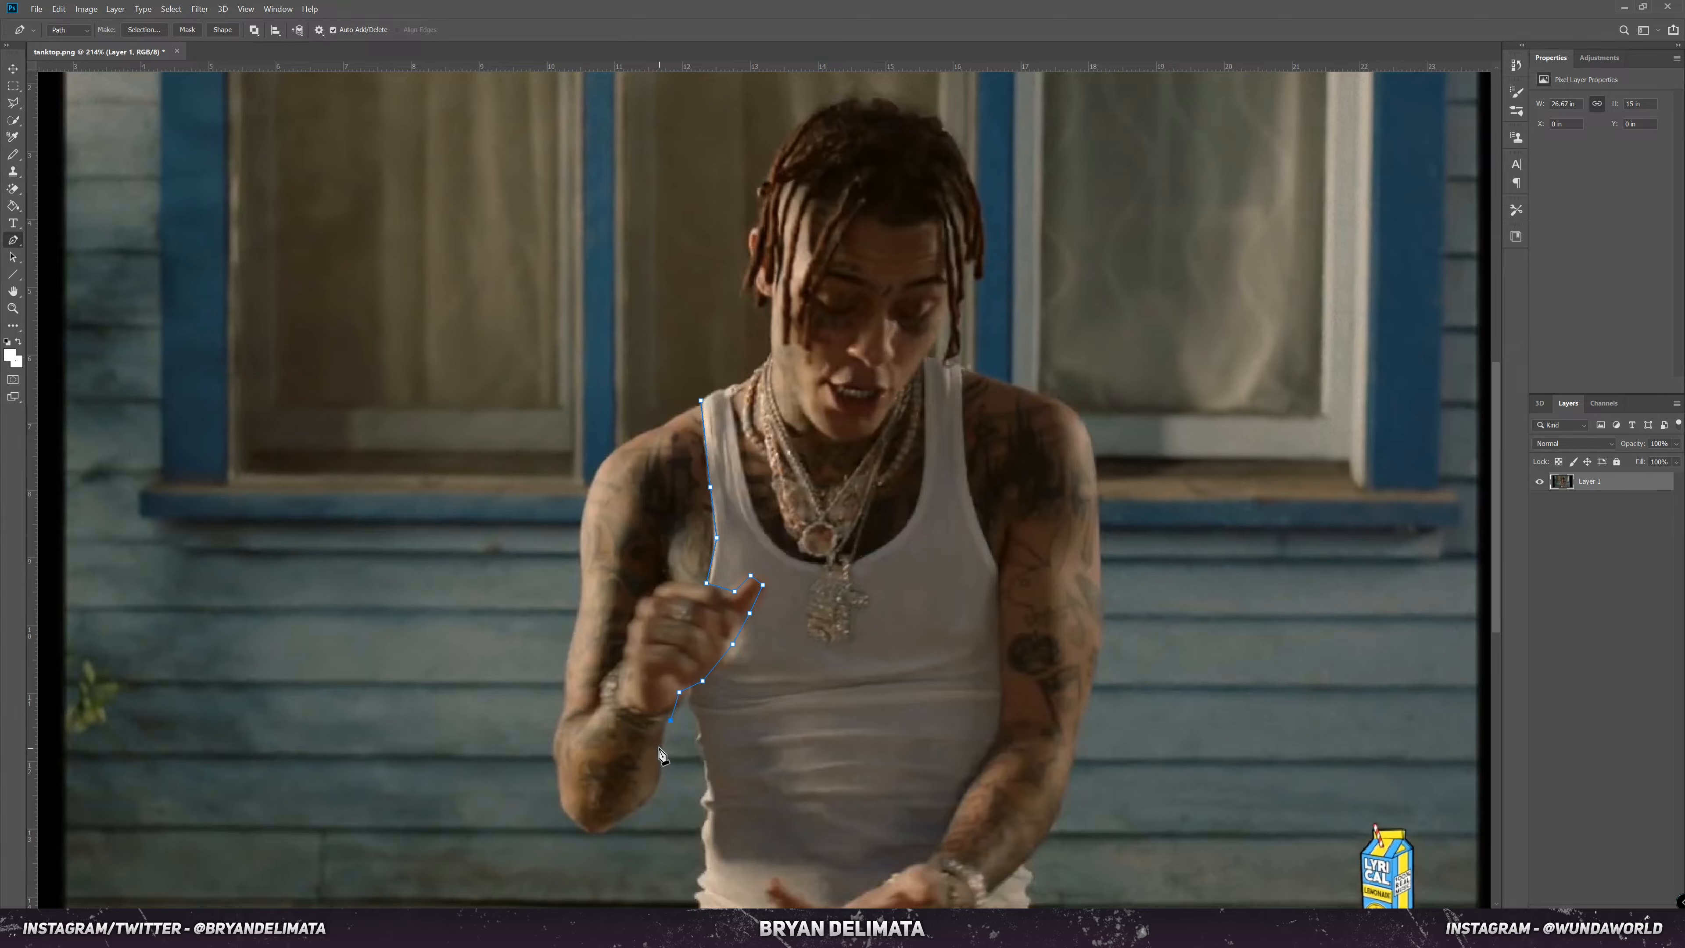
click(654, 793)
click(599, 828)
click(571, 826)
click(559, 788)
click(555, 741)
click(566, 707)
click(568, 647)
click(586, 593)
click(584, 562)
click(583, 502)
click(599, 467)
click(623, 447)
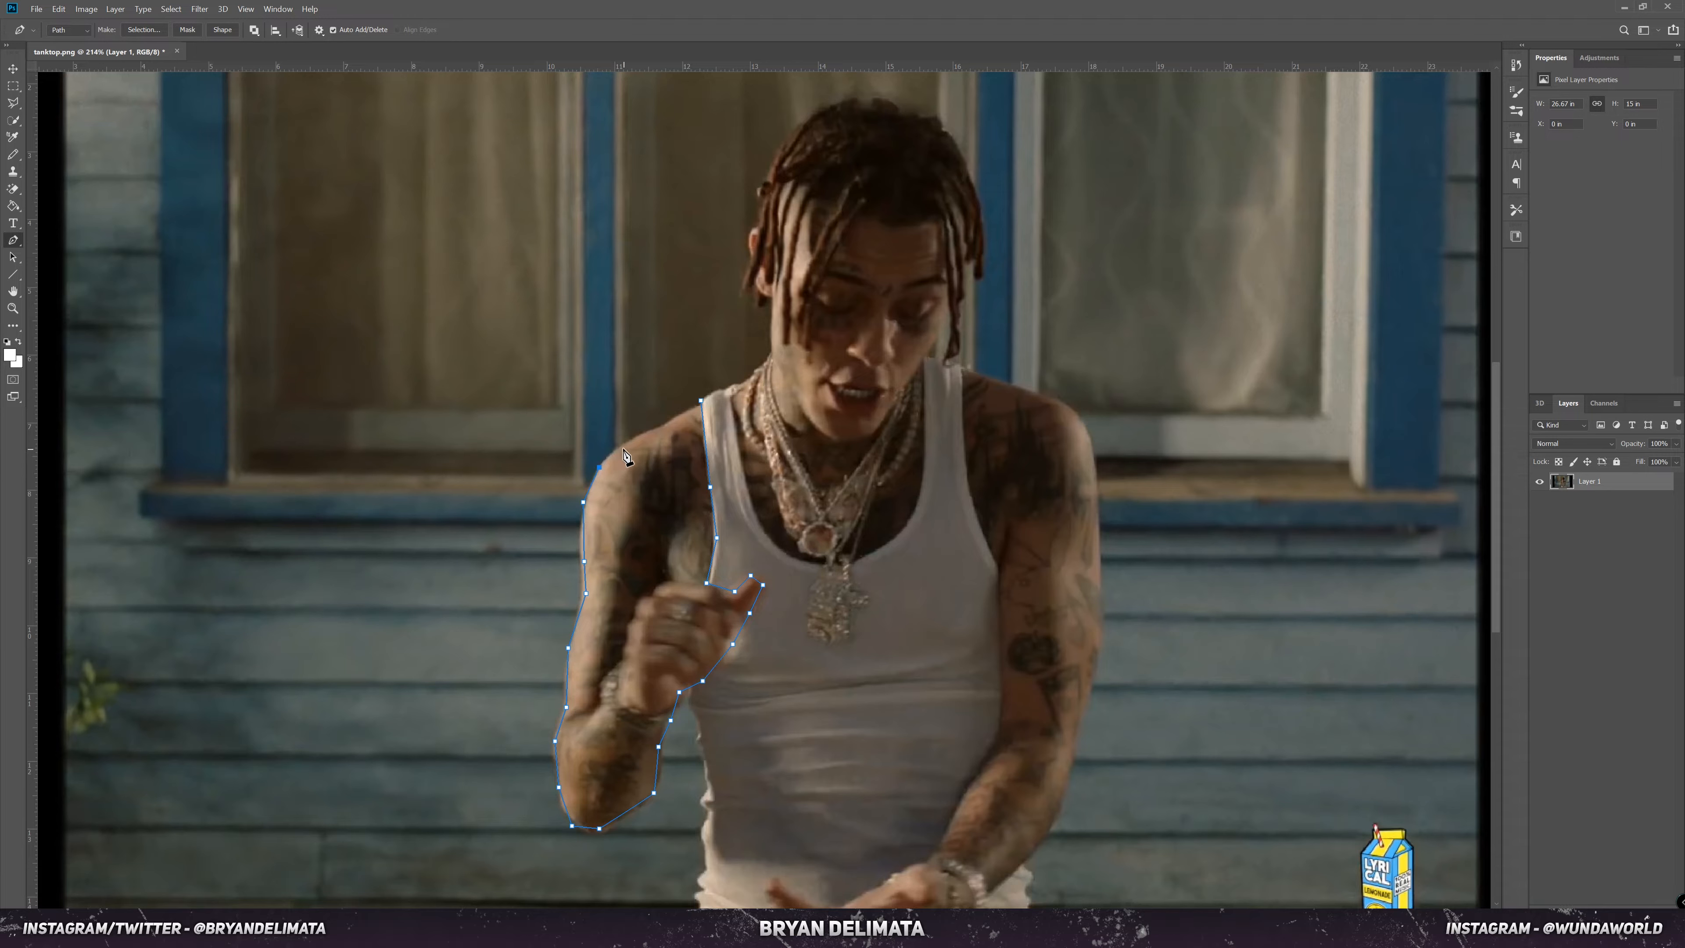
click(655, 432)
click(702, 401)
Step: Convert the arm path into a new anti-aliased selection with a feather radius of 0 pixels
right_click(677, 451)
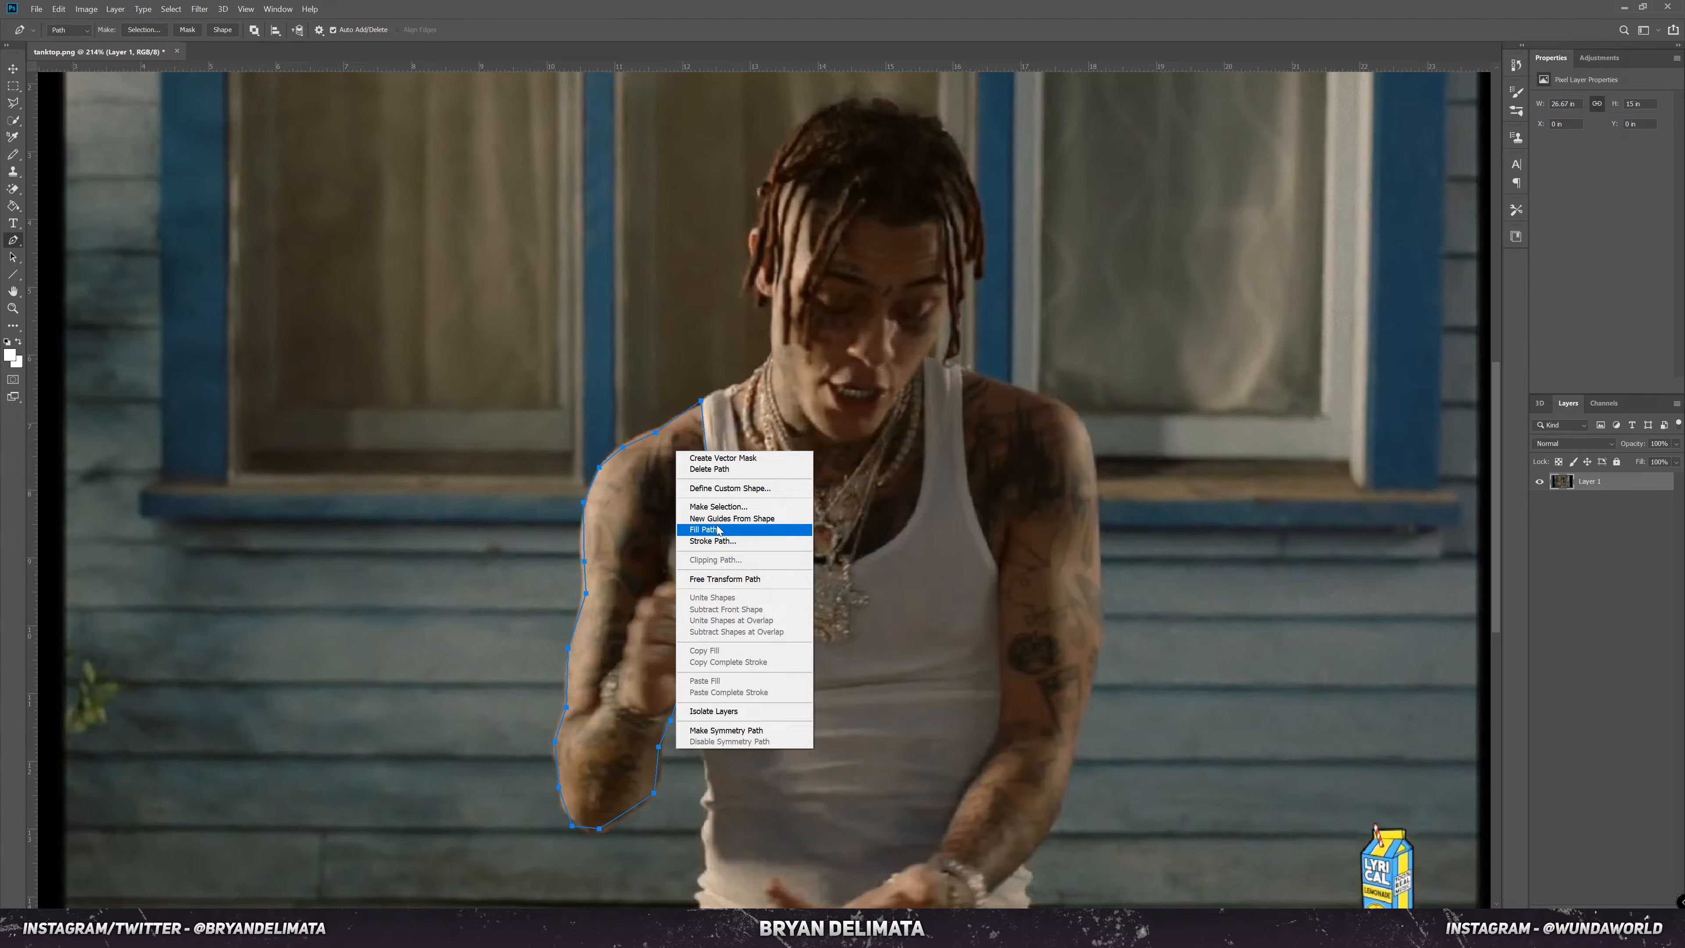
click(718, 506)
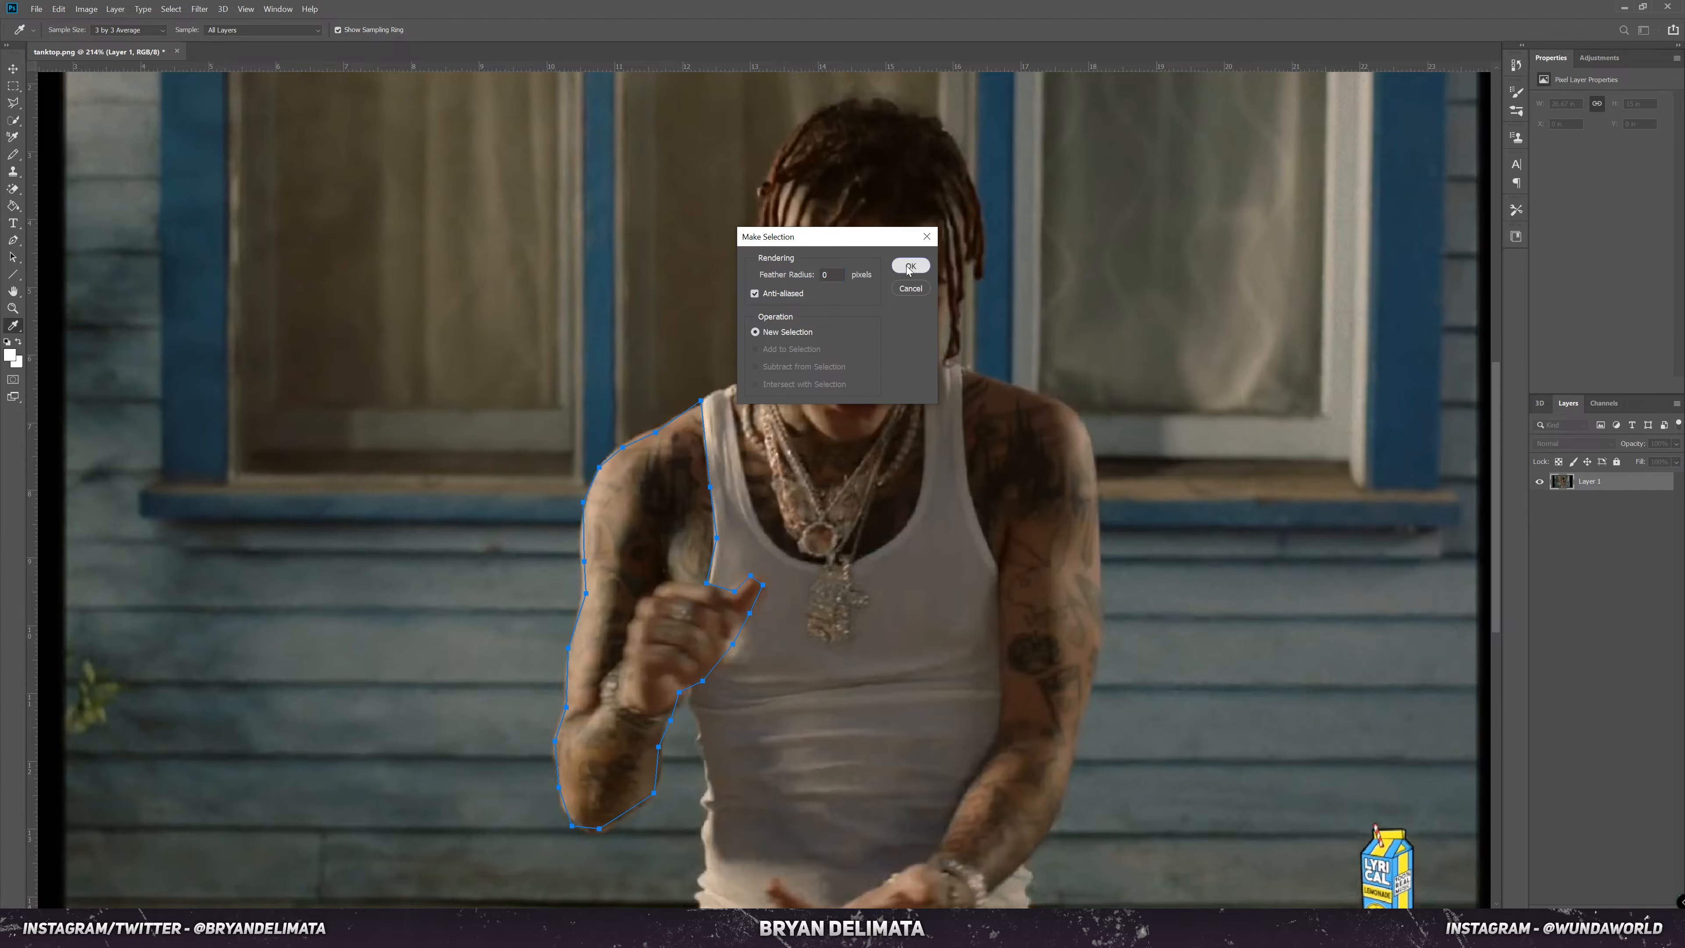
click(910, 266)
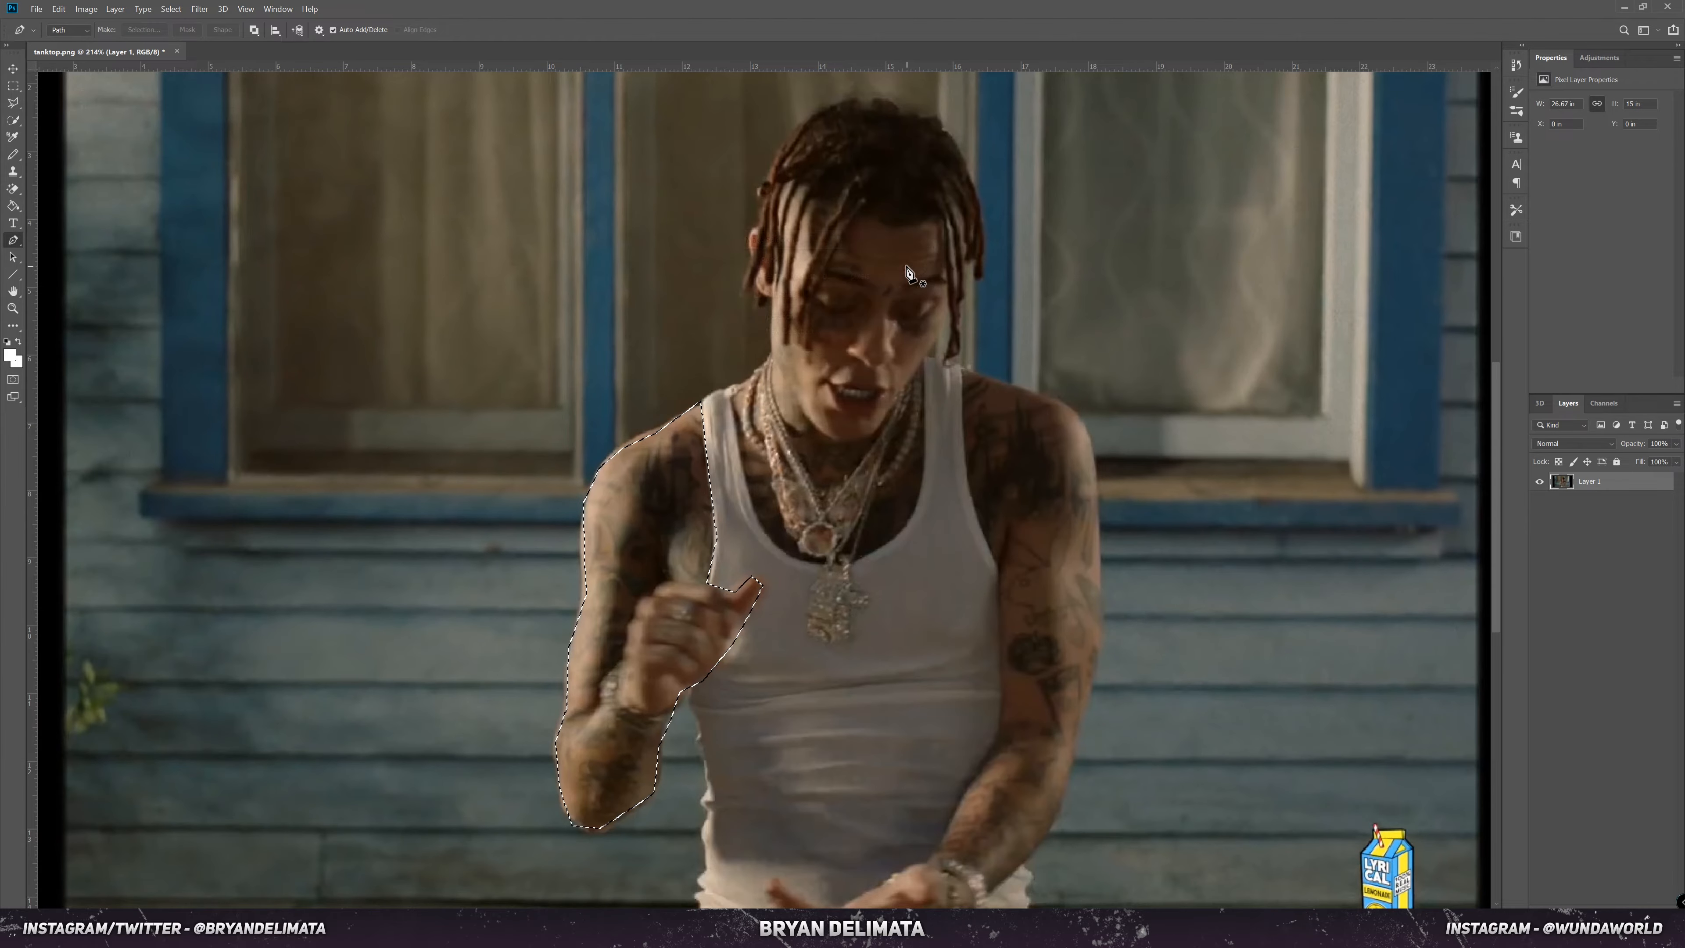
right_click(672, 497)
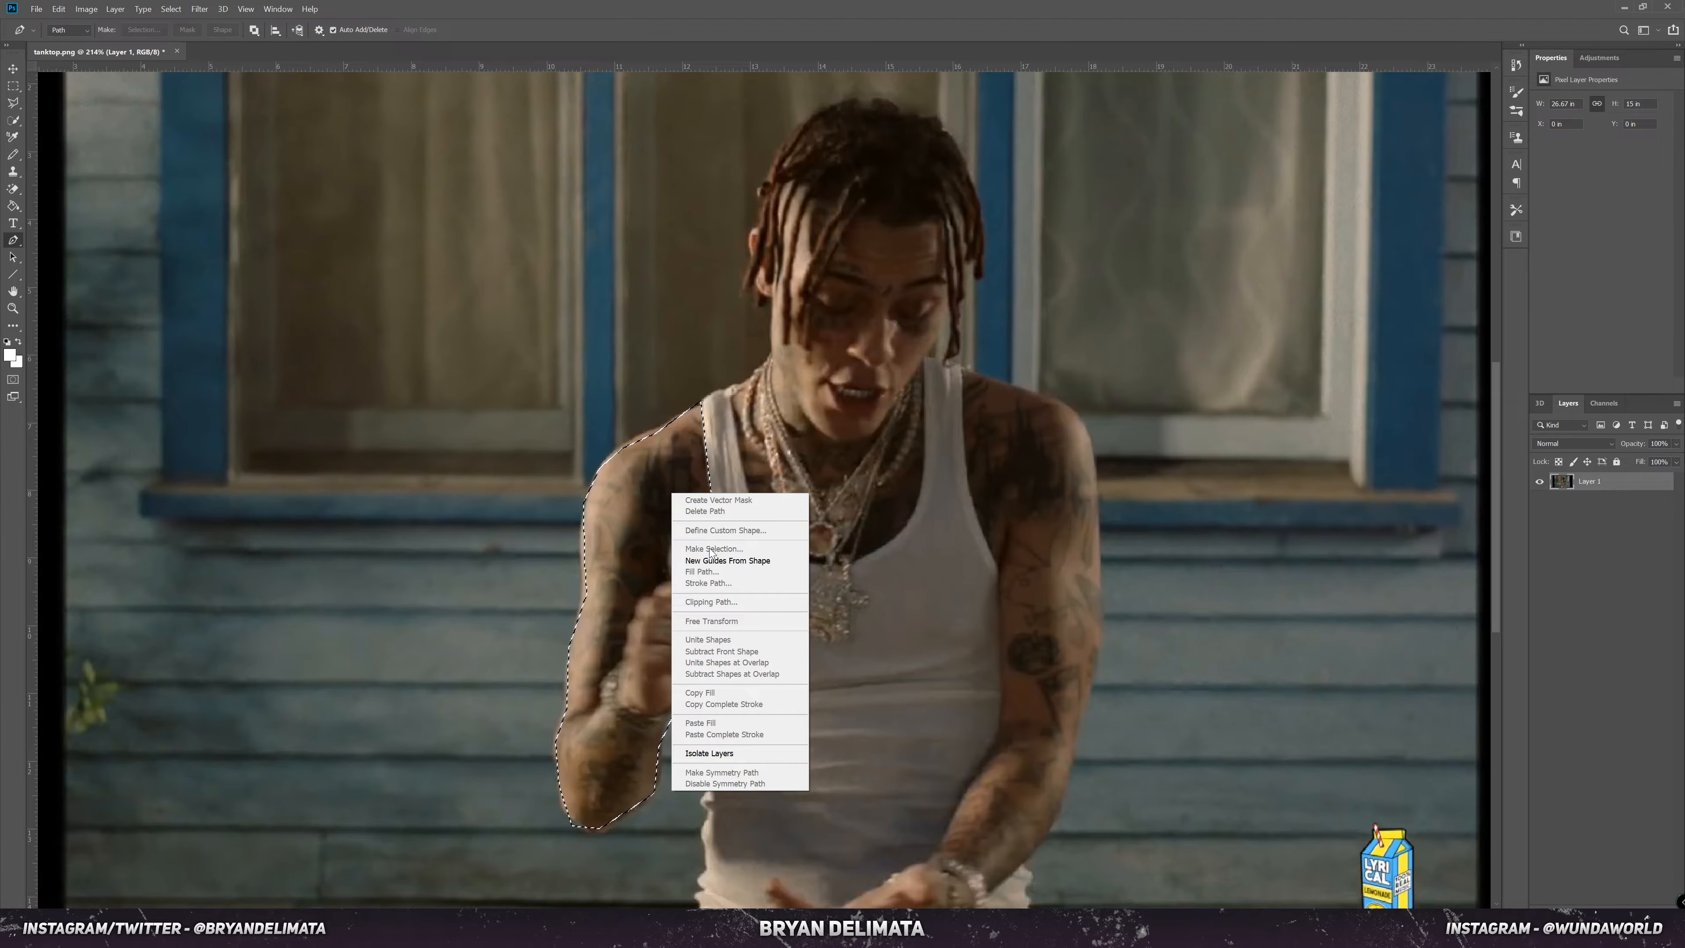
click(687, 490)
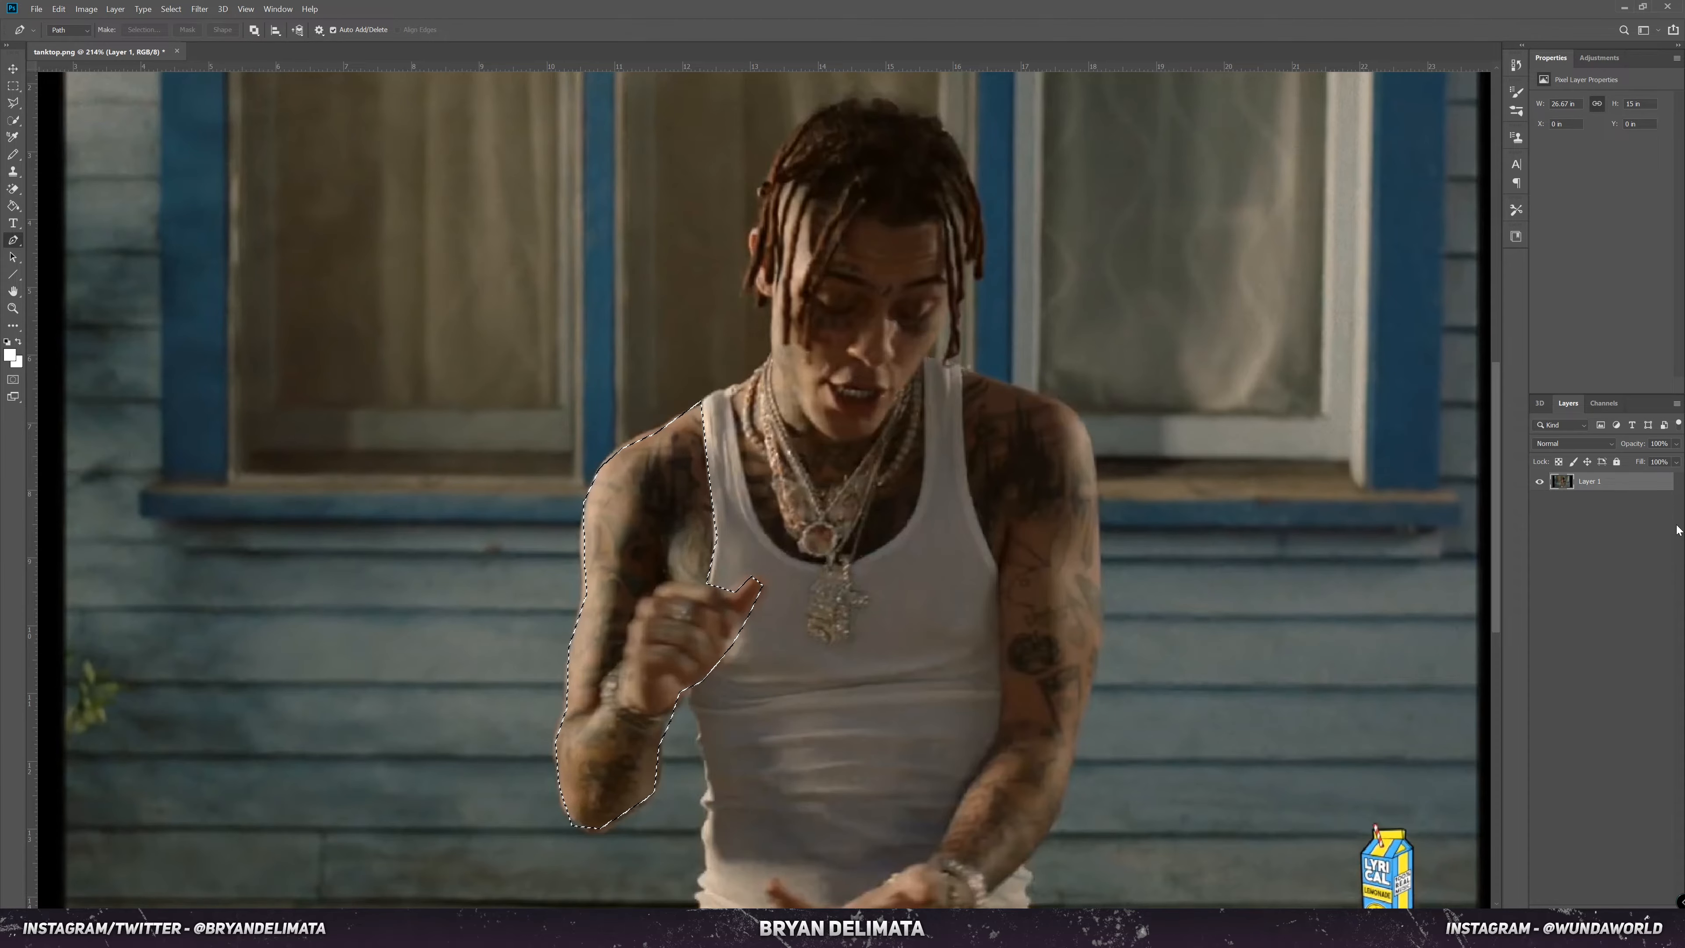
Step: Copy the selected arm onto its own layer and hide Layer 1
key(ctrl+j)
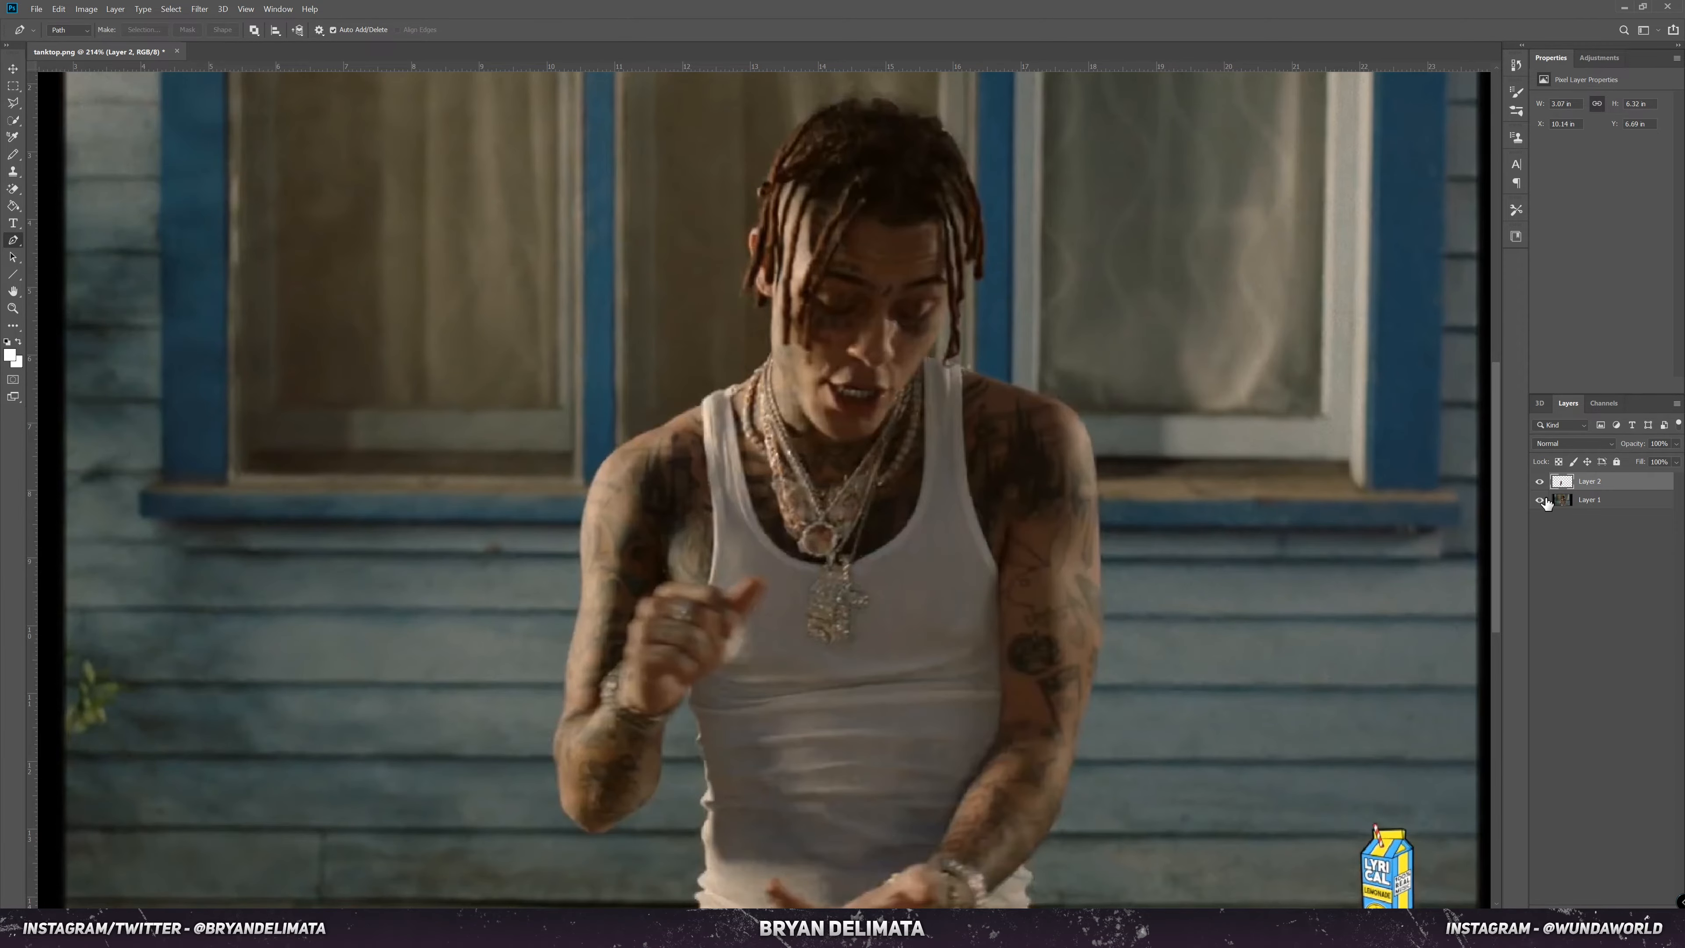
click(1540, 500)
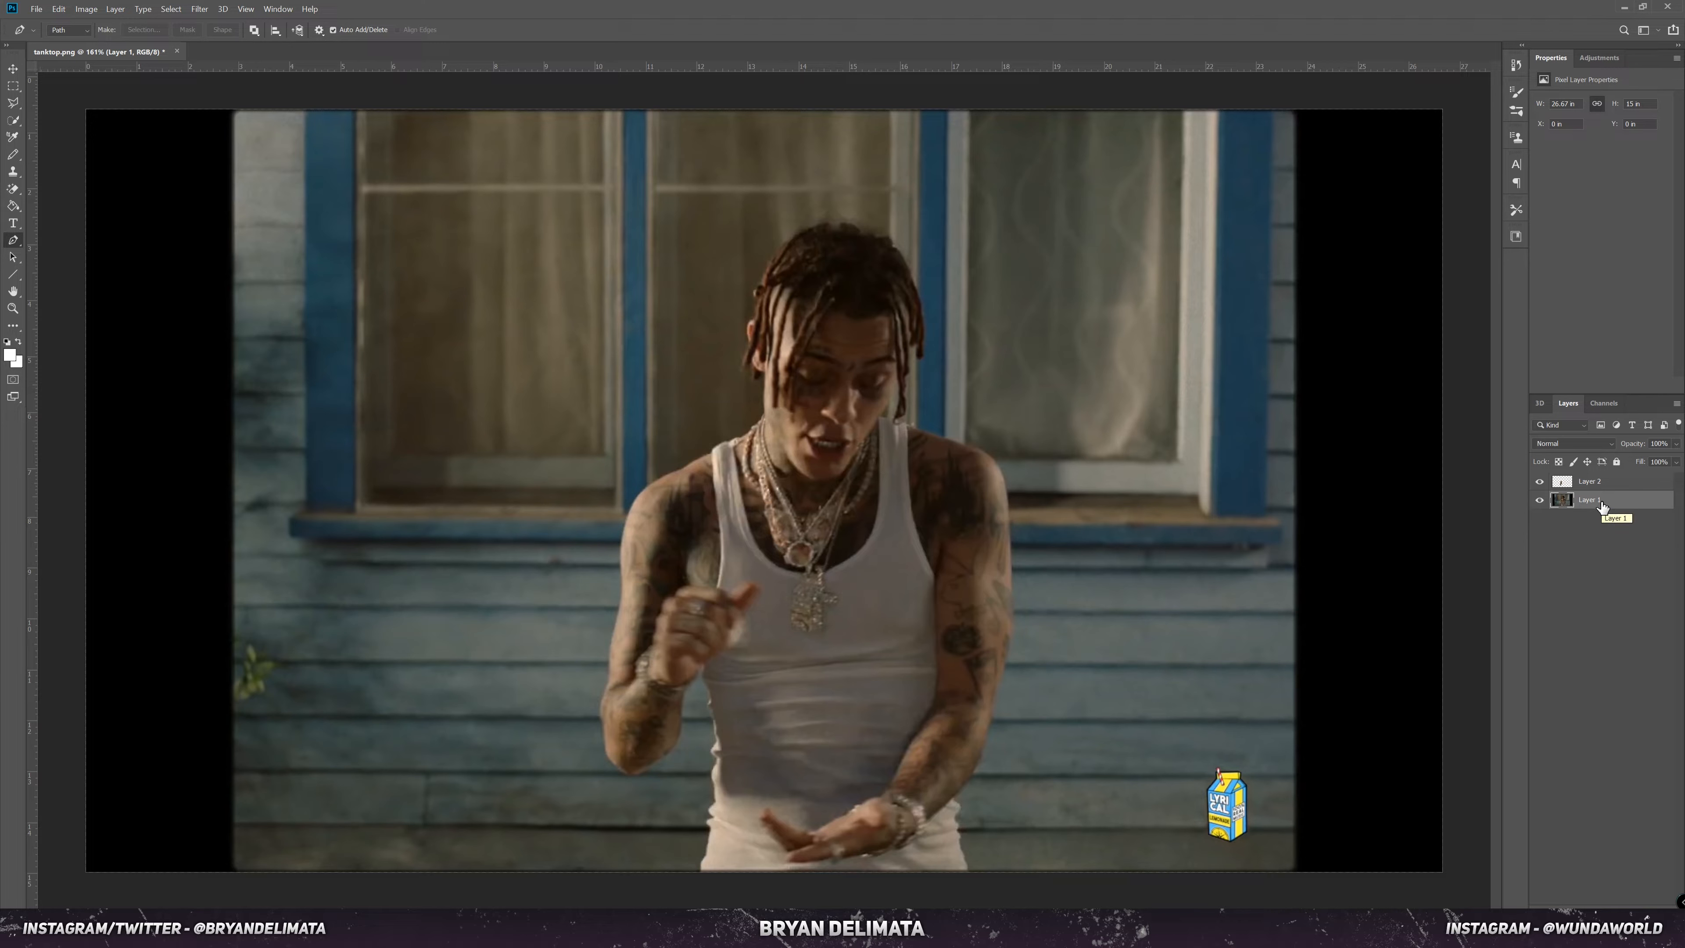
click(1599, 487)
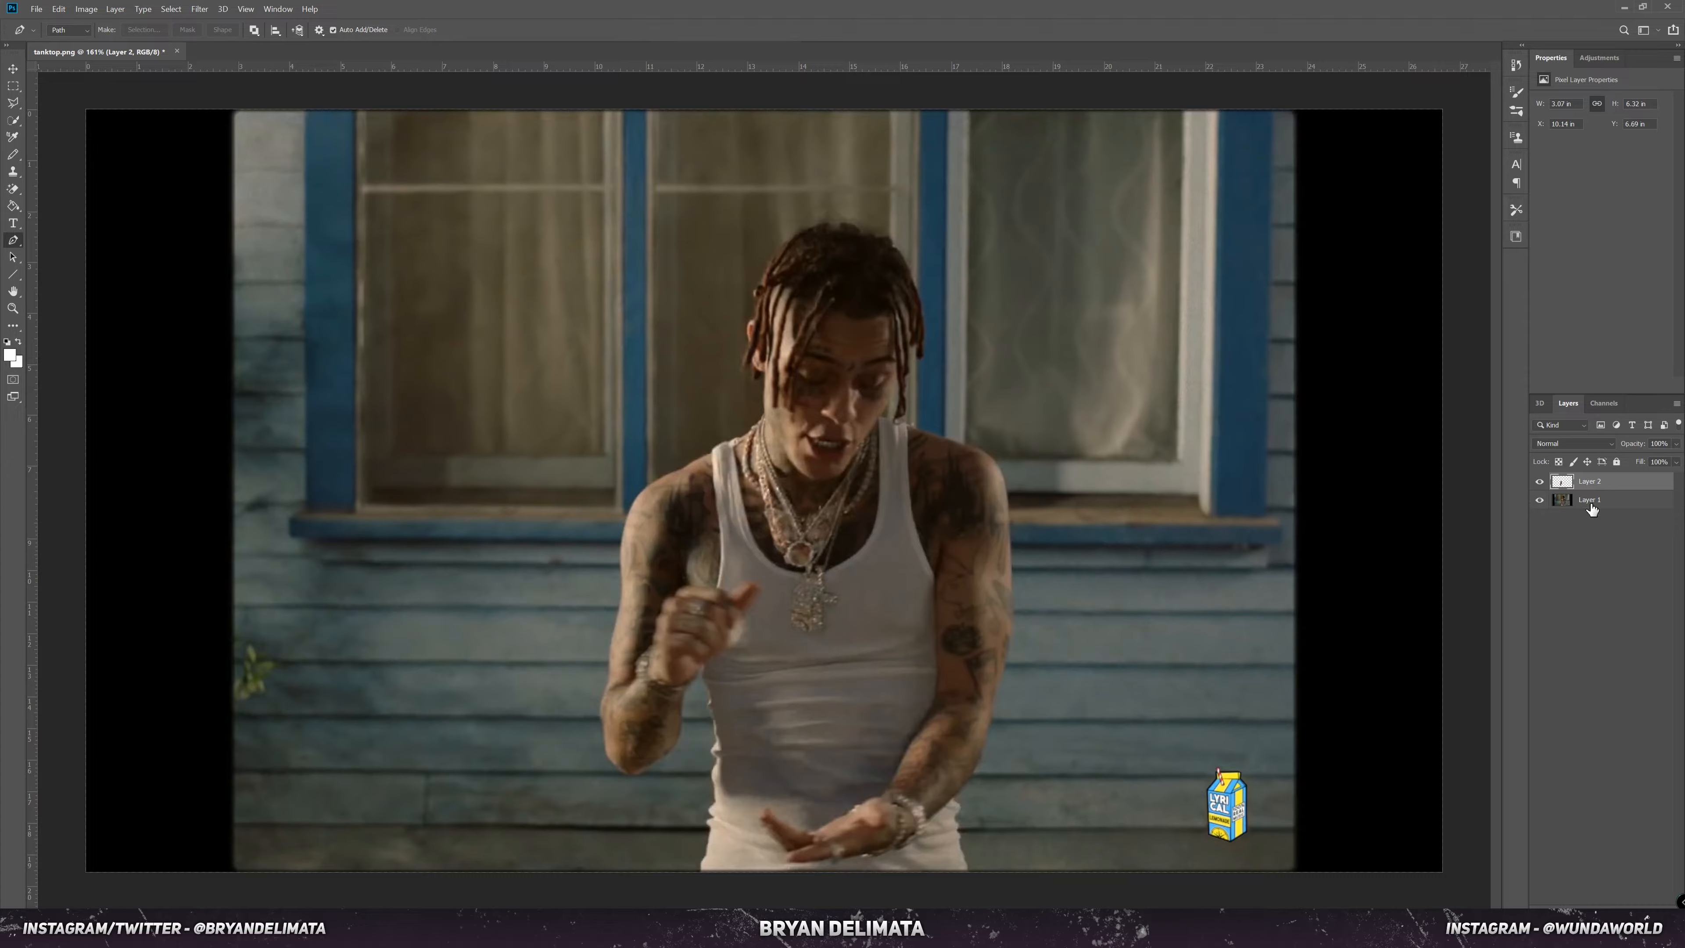
click(1540, 501)
click(39, 9)
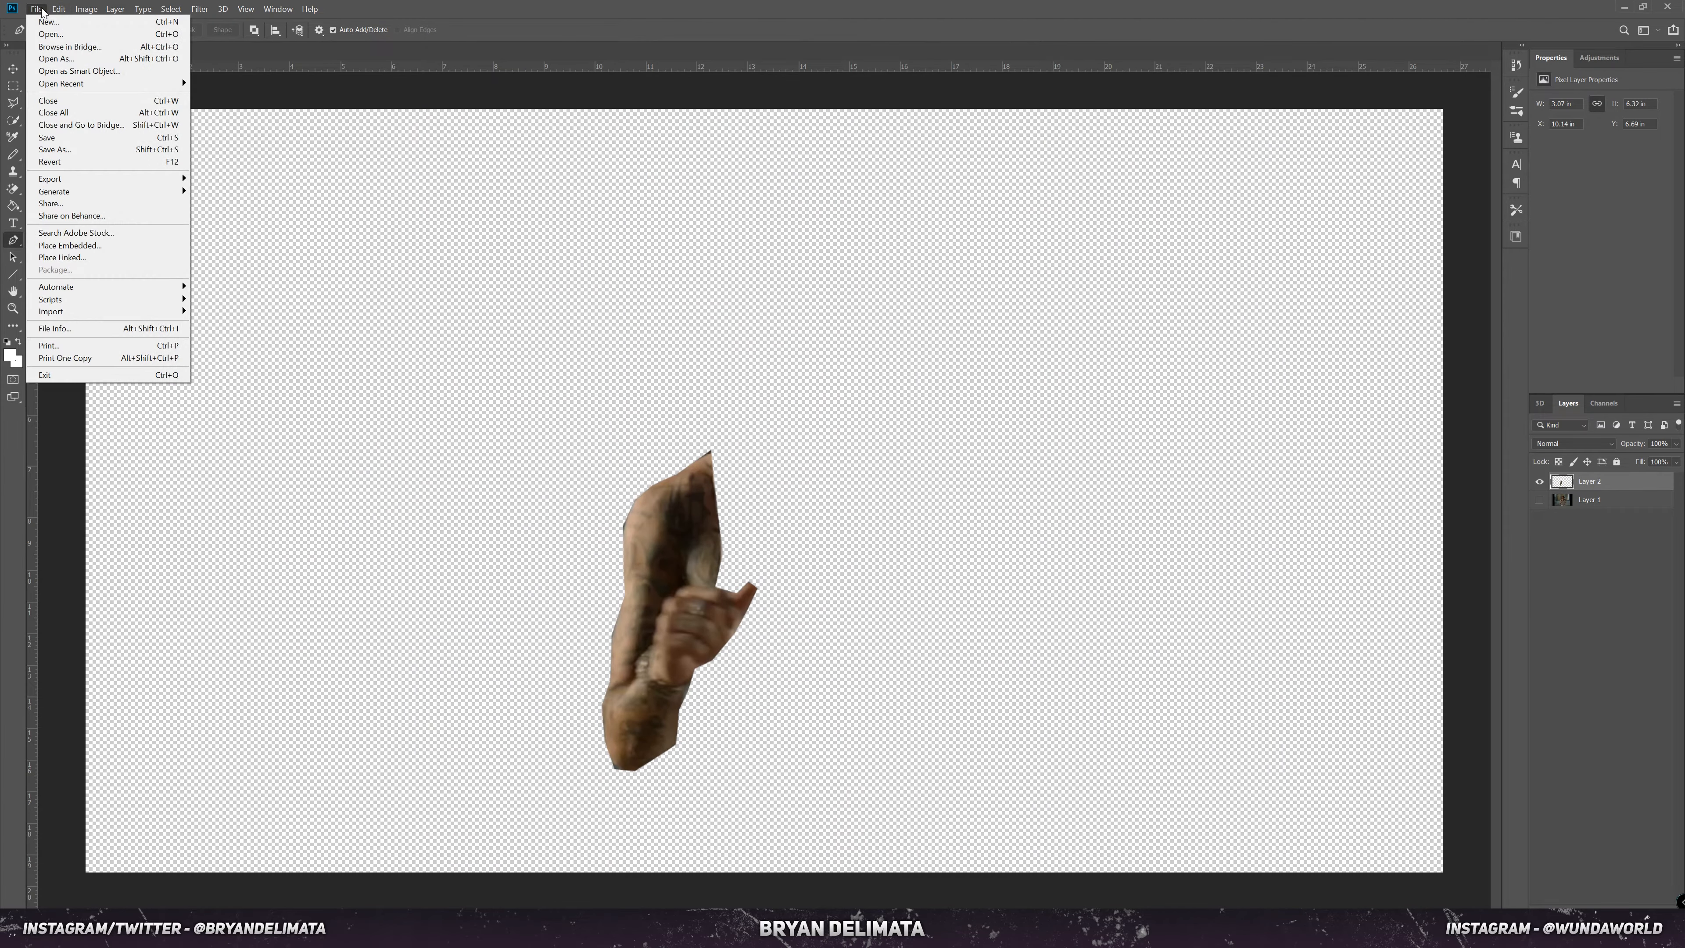
click(60, 150)
click(214, 491)
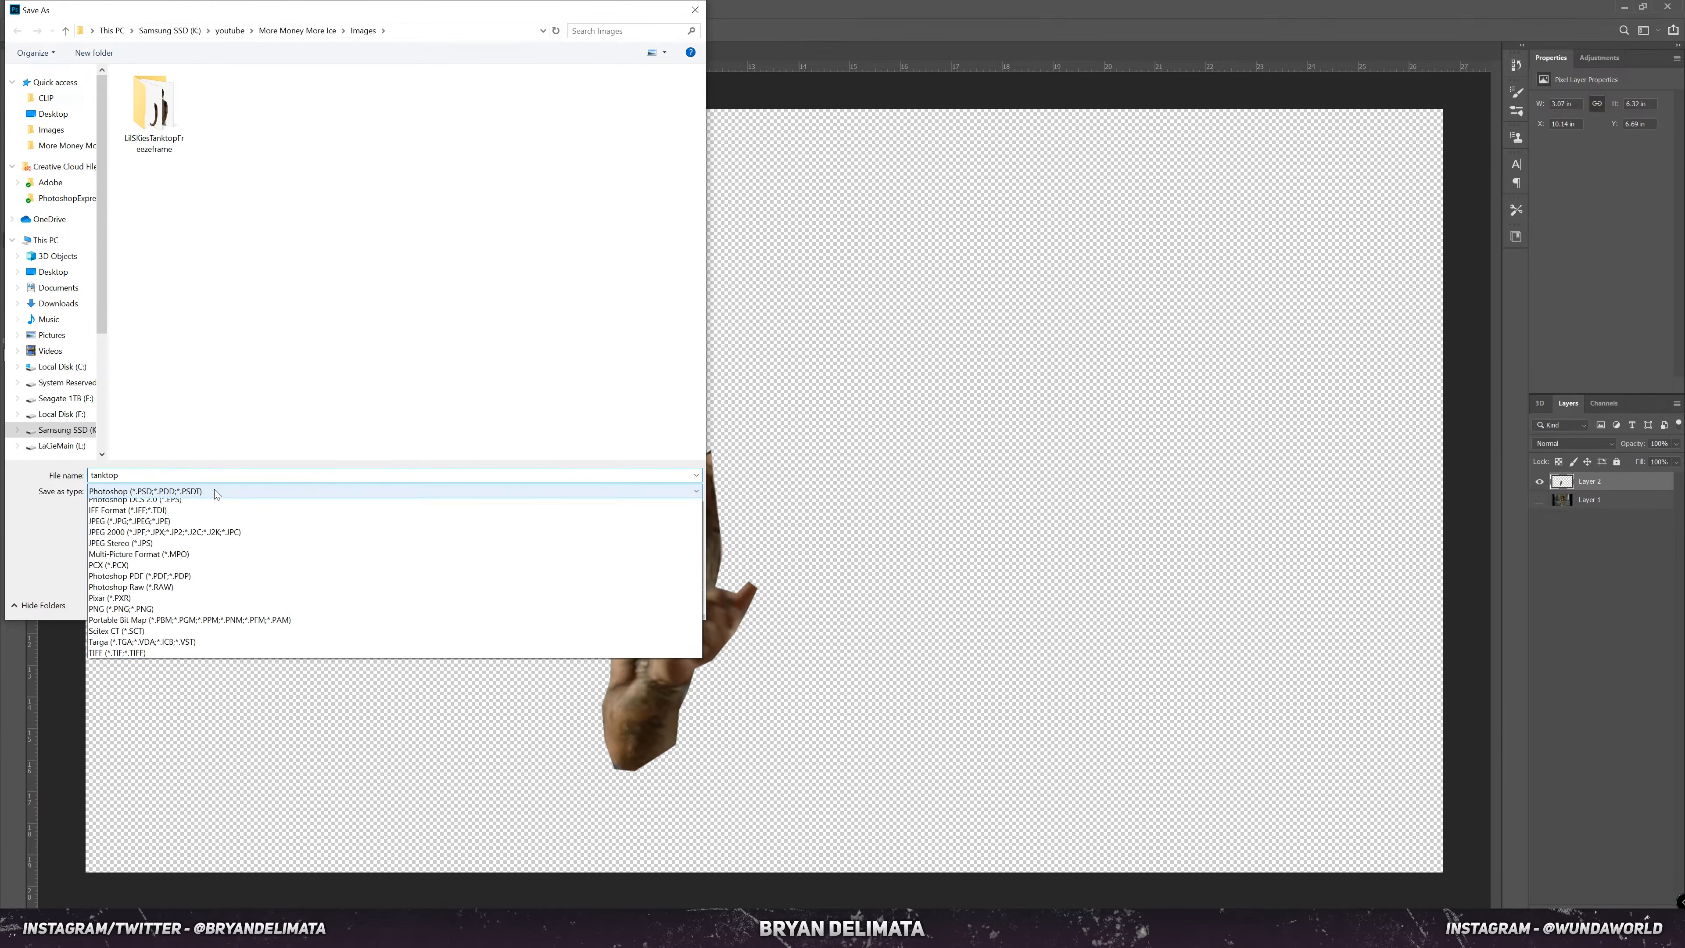
click(136, 696)
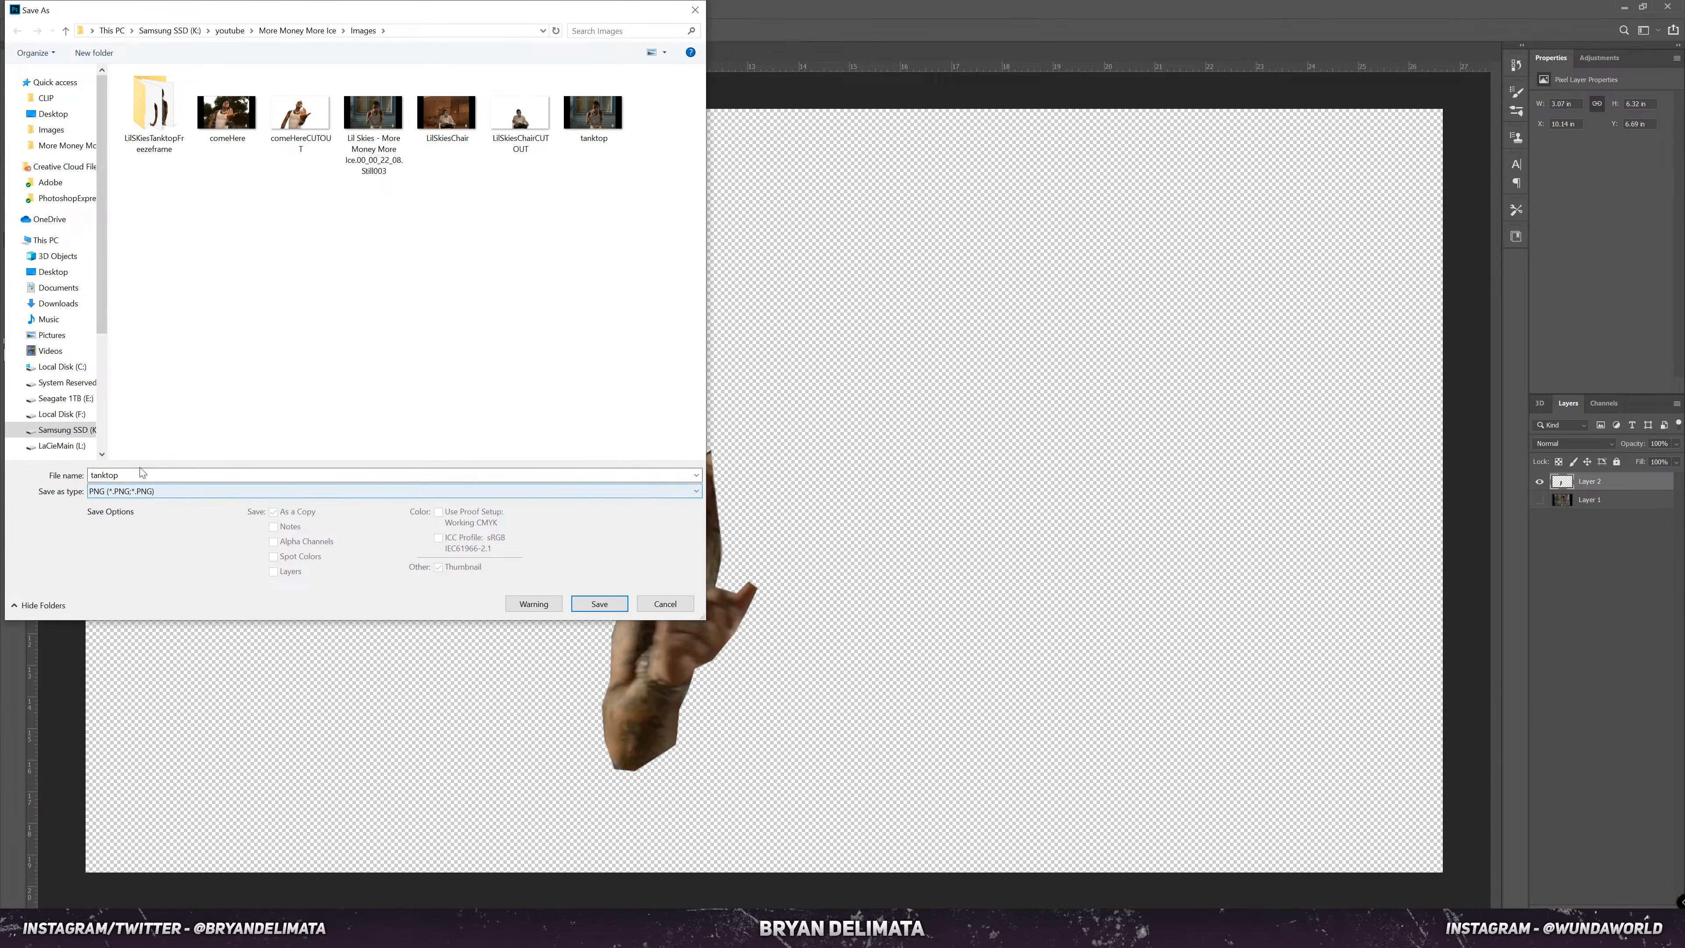
double_click(143, 473)
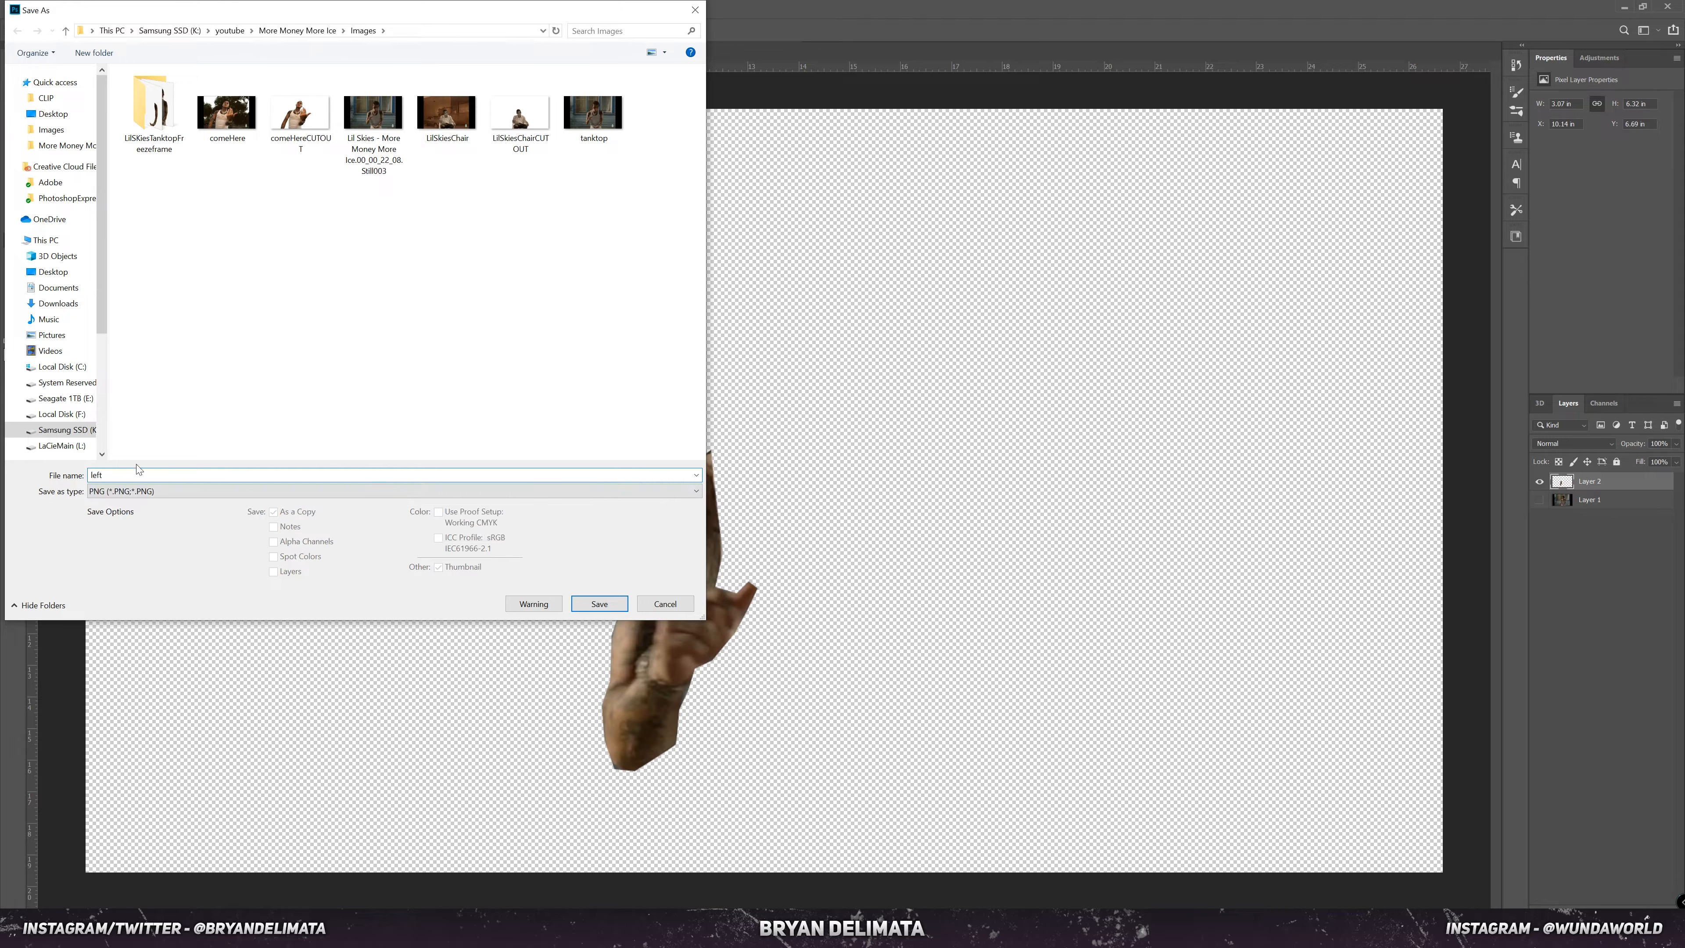
click(669, 604)
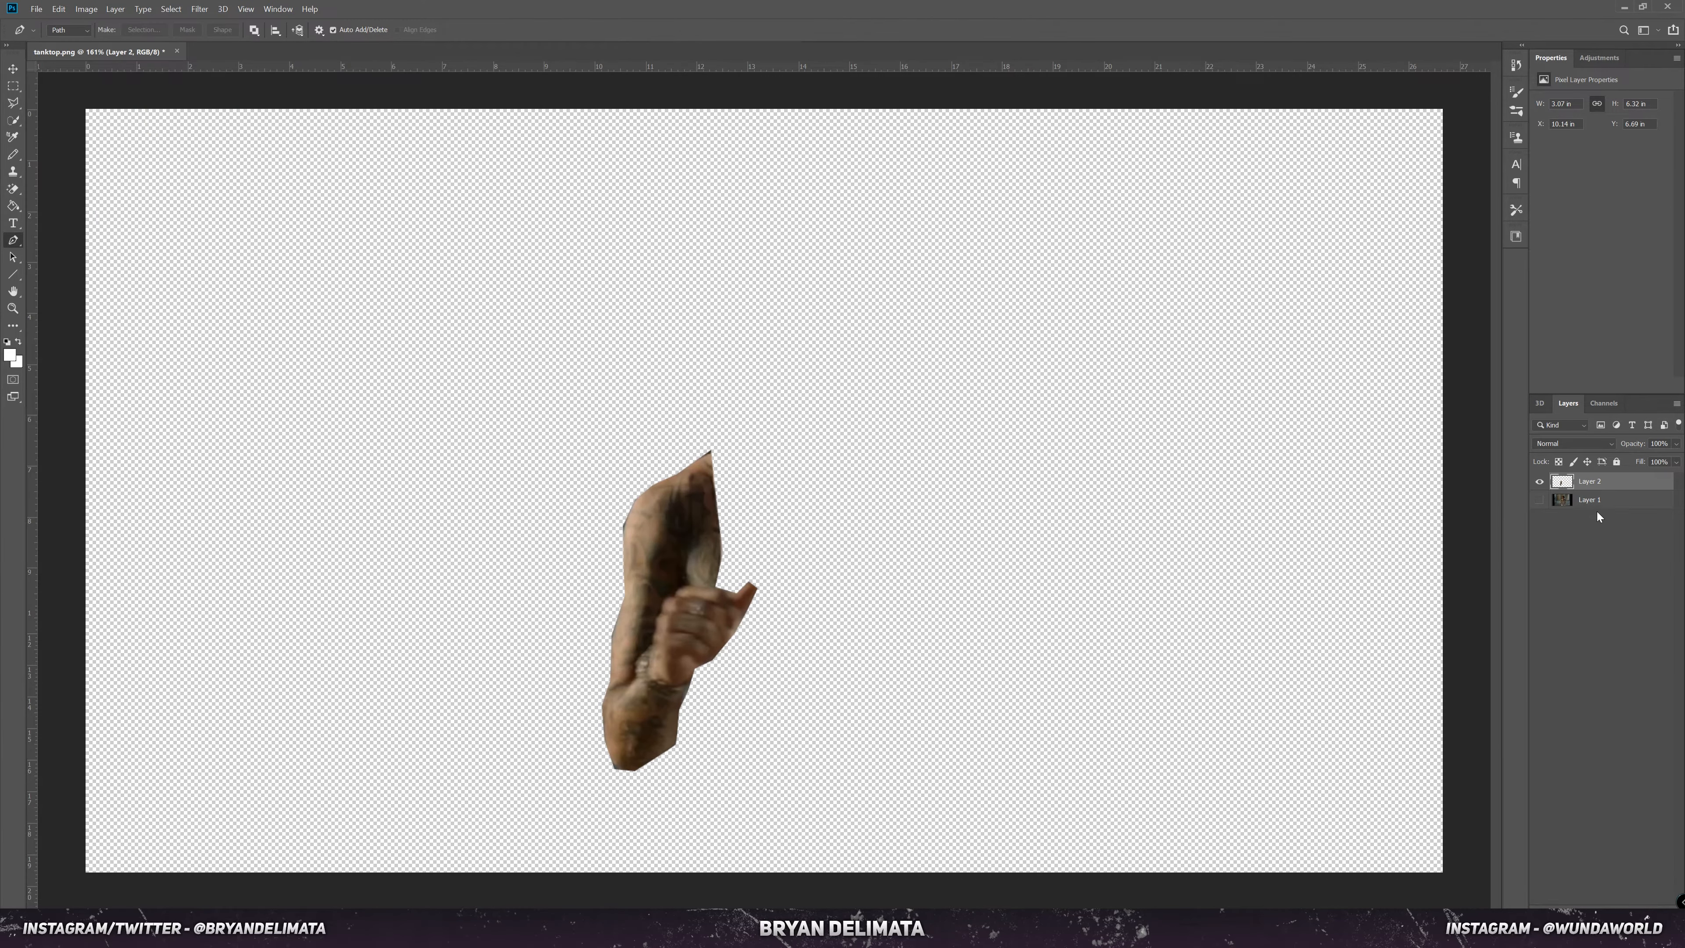
Step: Duplicate the cut-out arm layer, place the copy upside down to the right of the original, and hide Layer 2
click(12, 69)
key(ctrl+j)
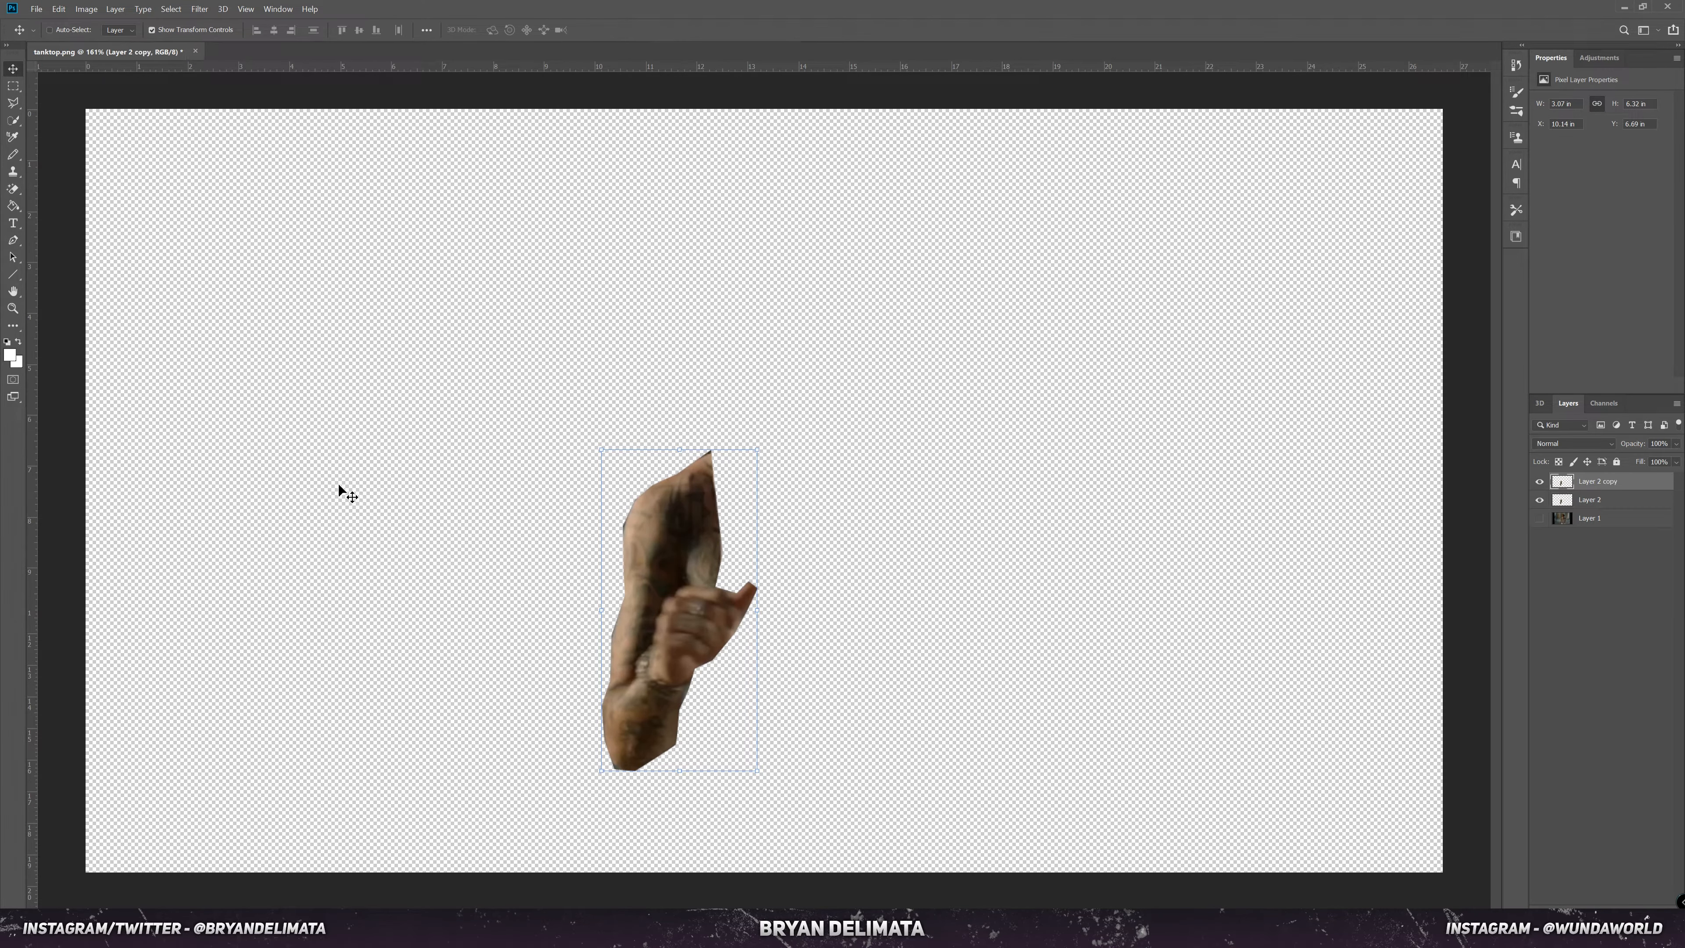
drag(663, 624, 1239, 610)
key(Return)
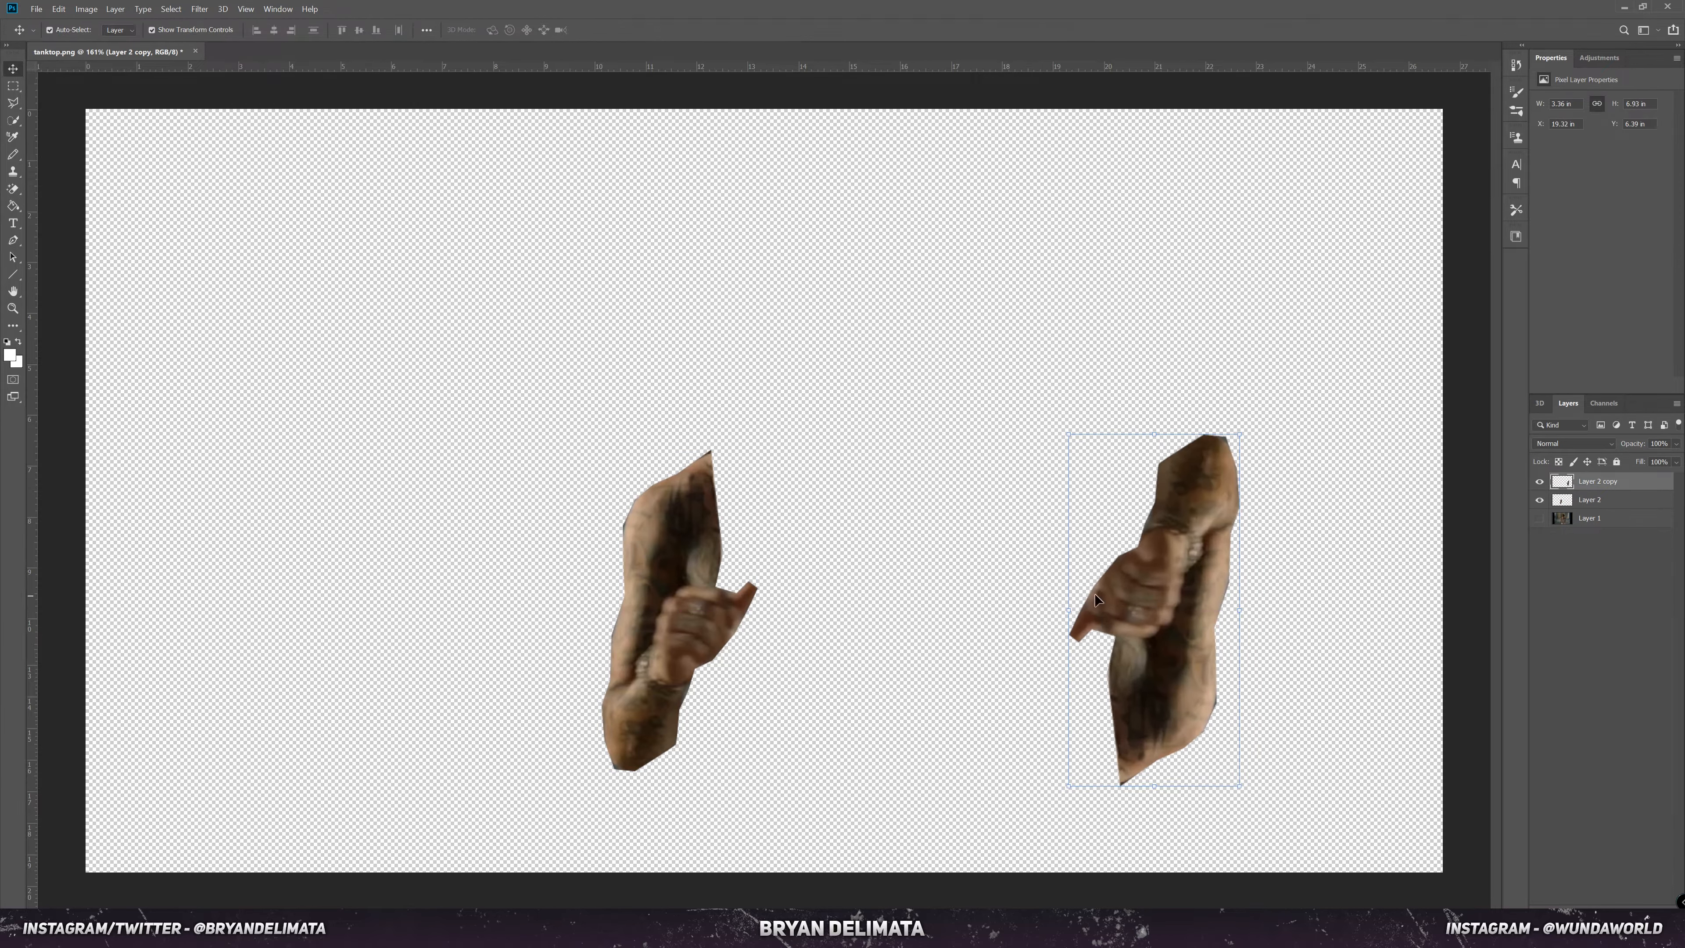
click(1540, 501)
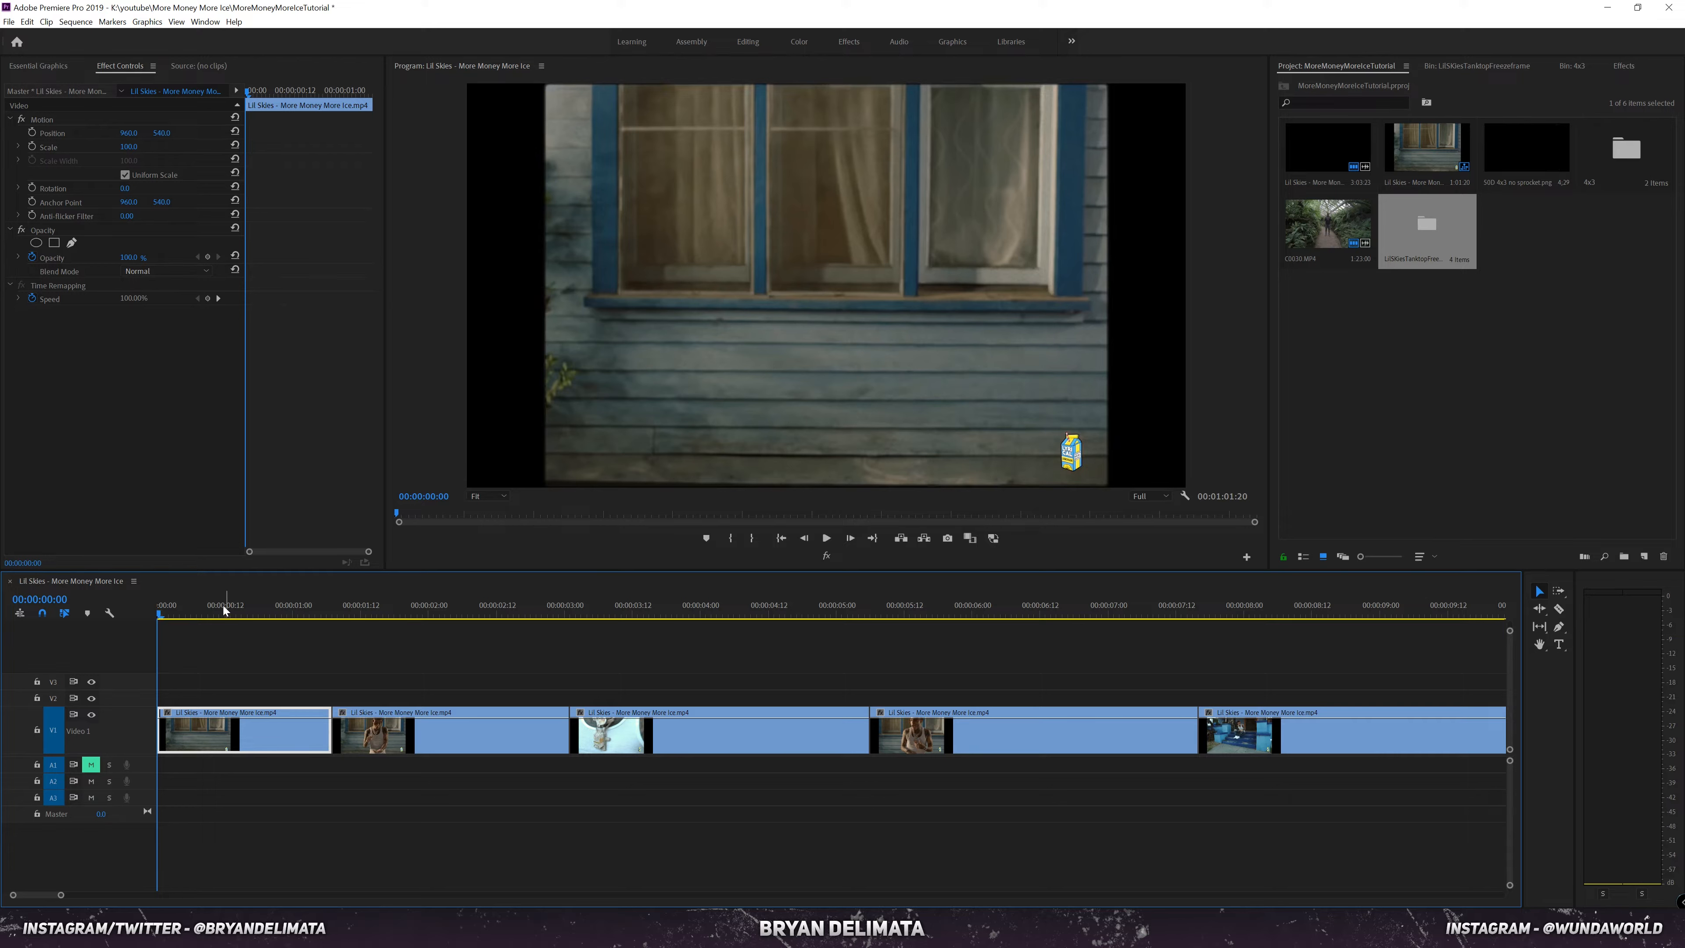
Step: Shift all sequence clips later and extend the first clip's start back to about 00:00:00:08
drag(166, 612, 190, 641)
key(ctrl+a)
drag(458, 736, 610, 737)
click(347, 802)
drag(311, 730, 195, 729)
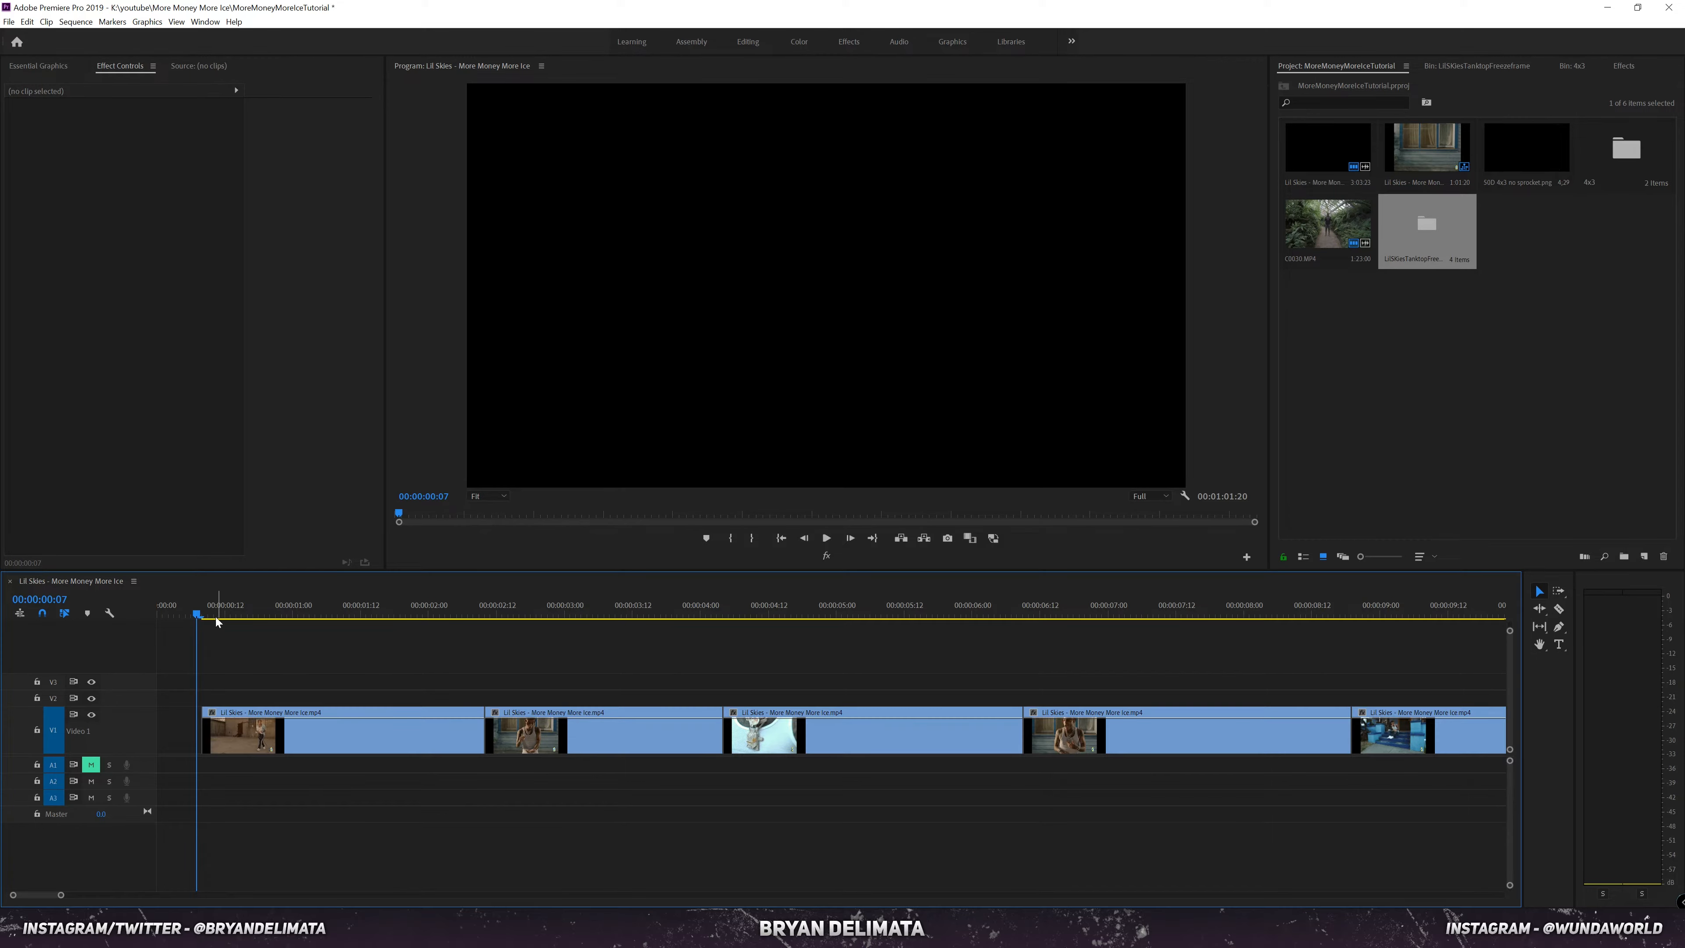
drag(219, 623, 263, 629)
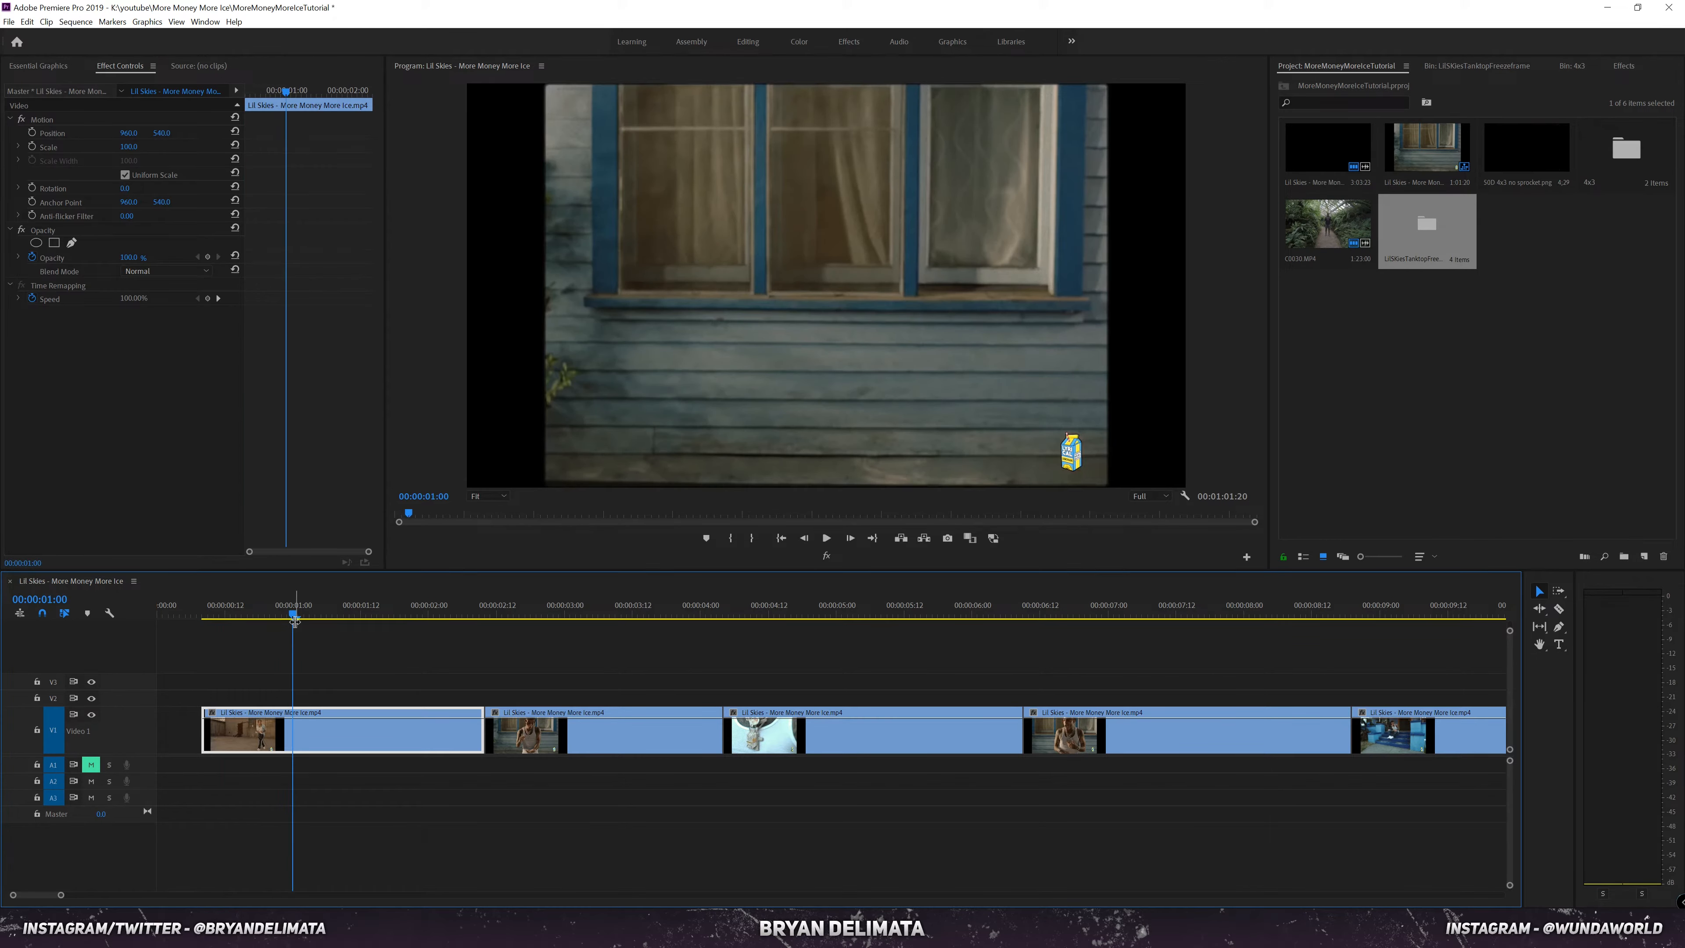
Step: Place leftarm.png from the tanktop freeze-frame bin on V2 starting at 00:00:00:11, and advance the playhead three frames to 00:00:00:14
double_click(1407, 215)
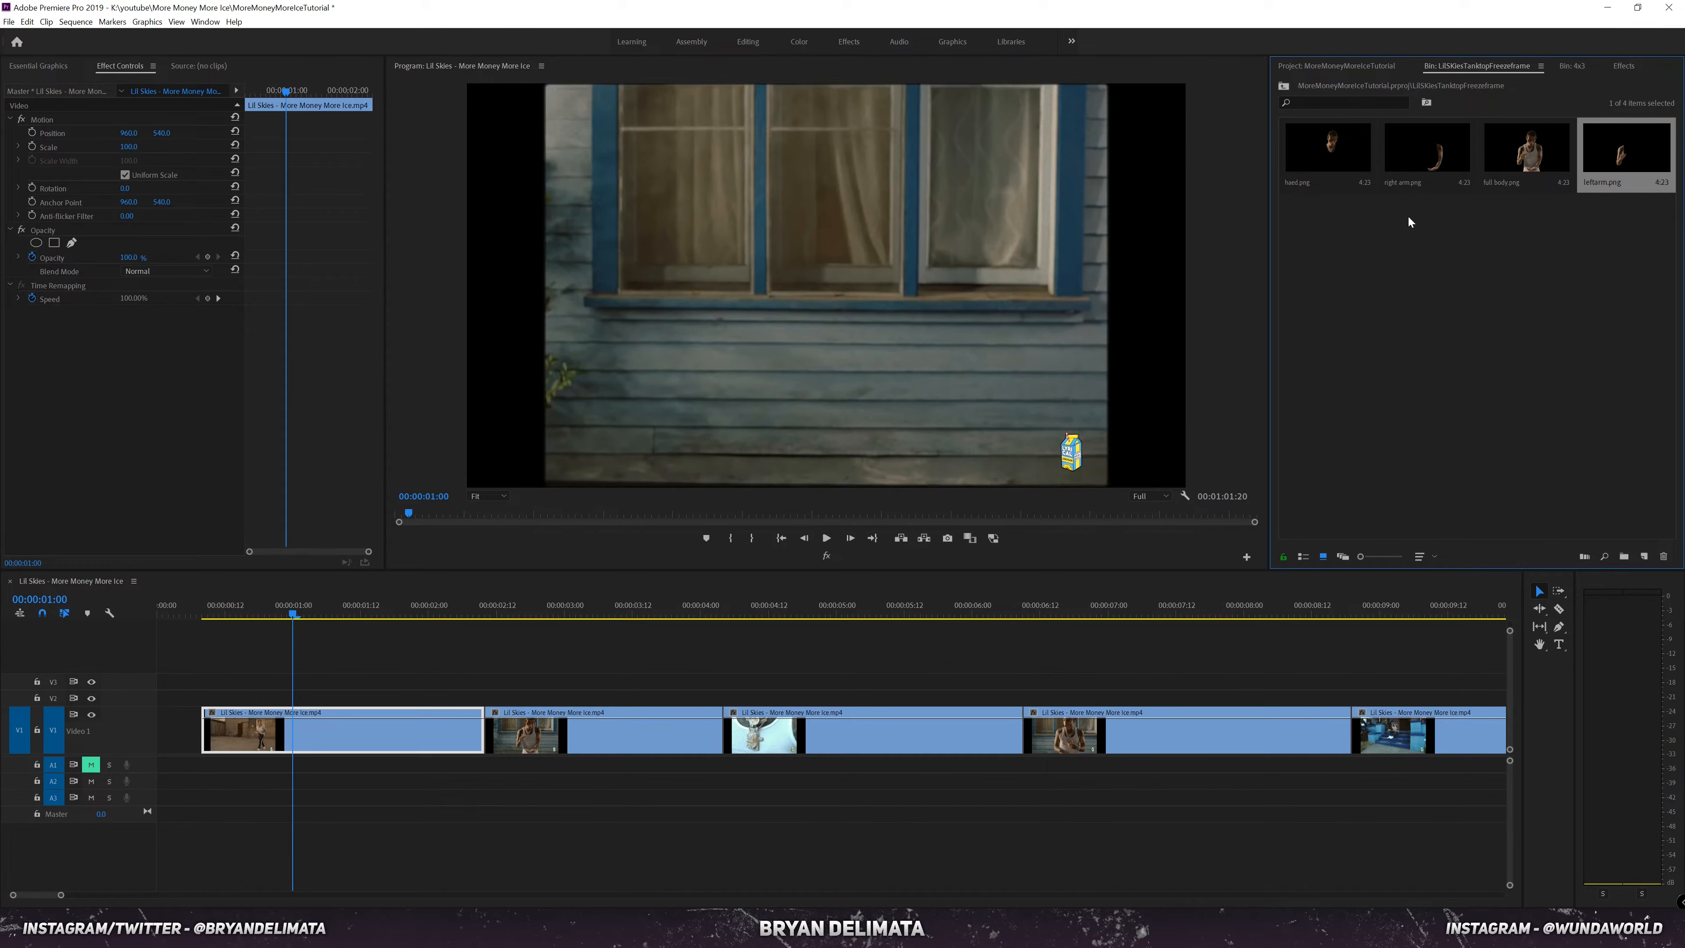
drag(1626, 152, 209, 694)
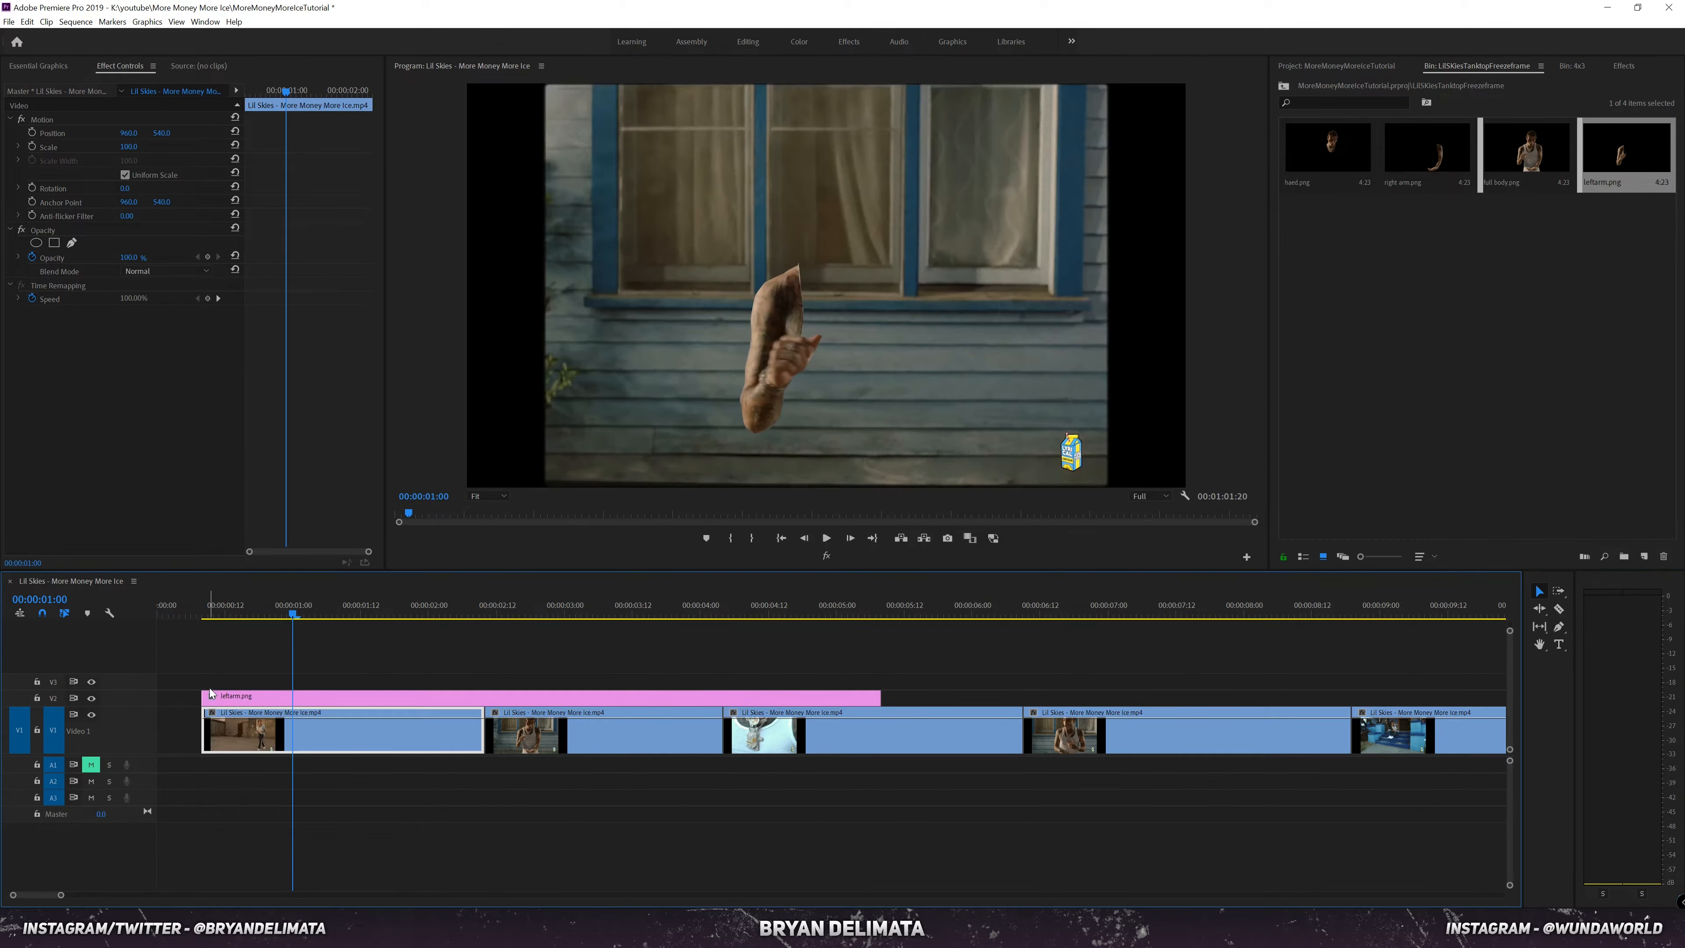
click(216, 608)
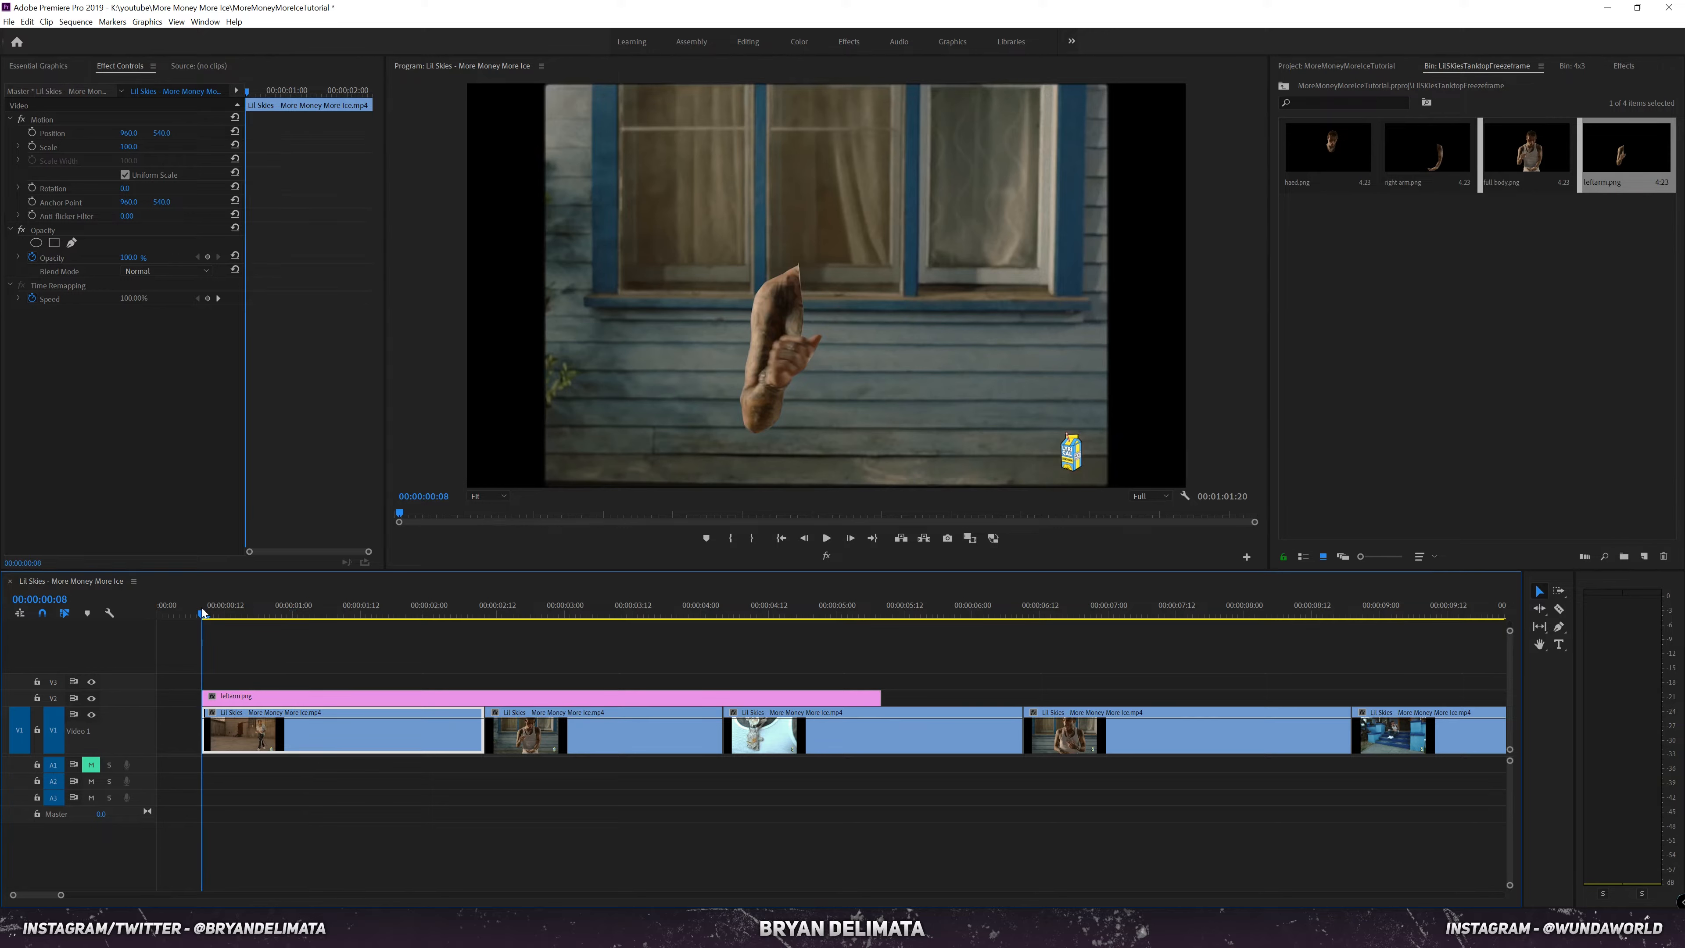
drag(238, 697, 258, 708)
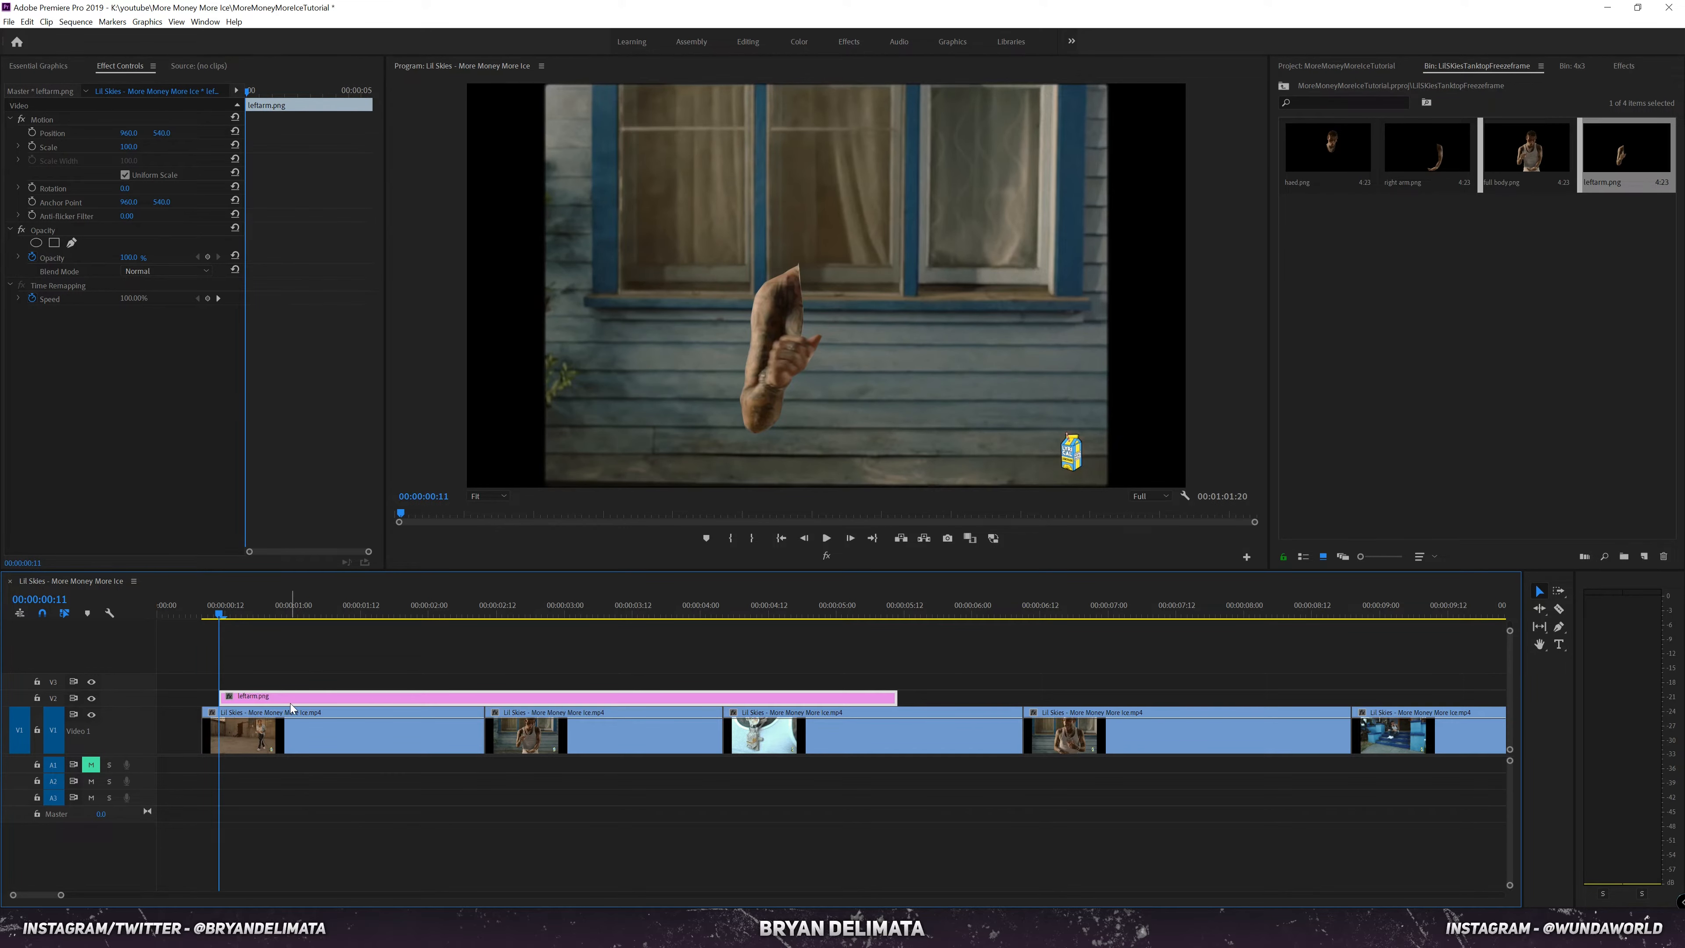
key(Right)
key(Right)
key(Right)
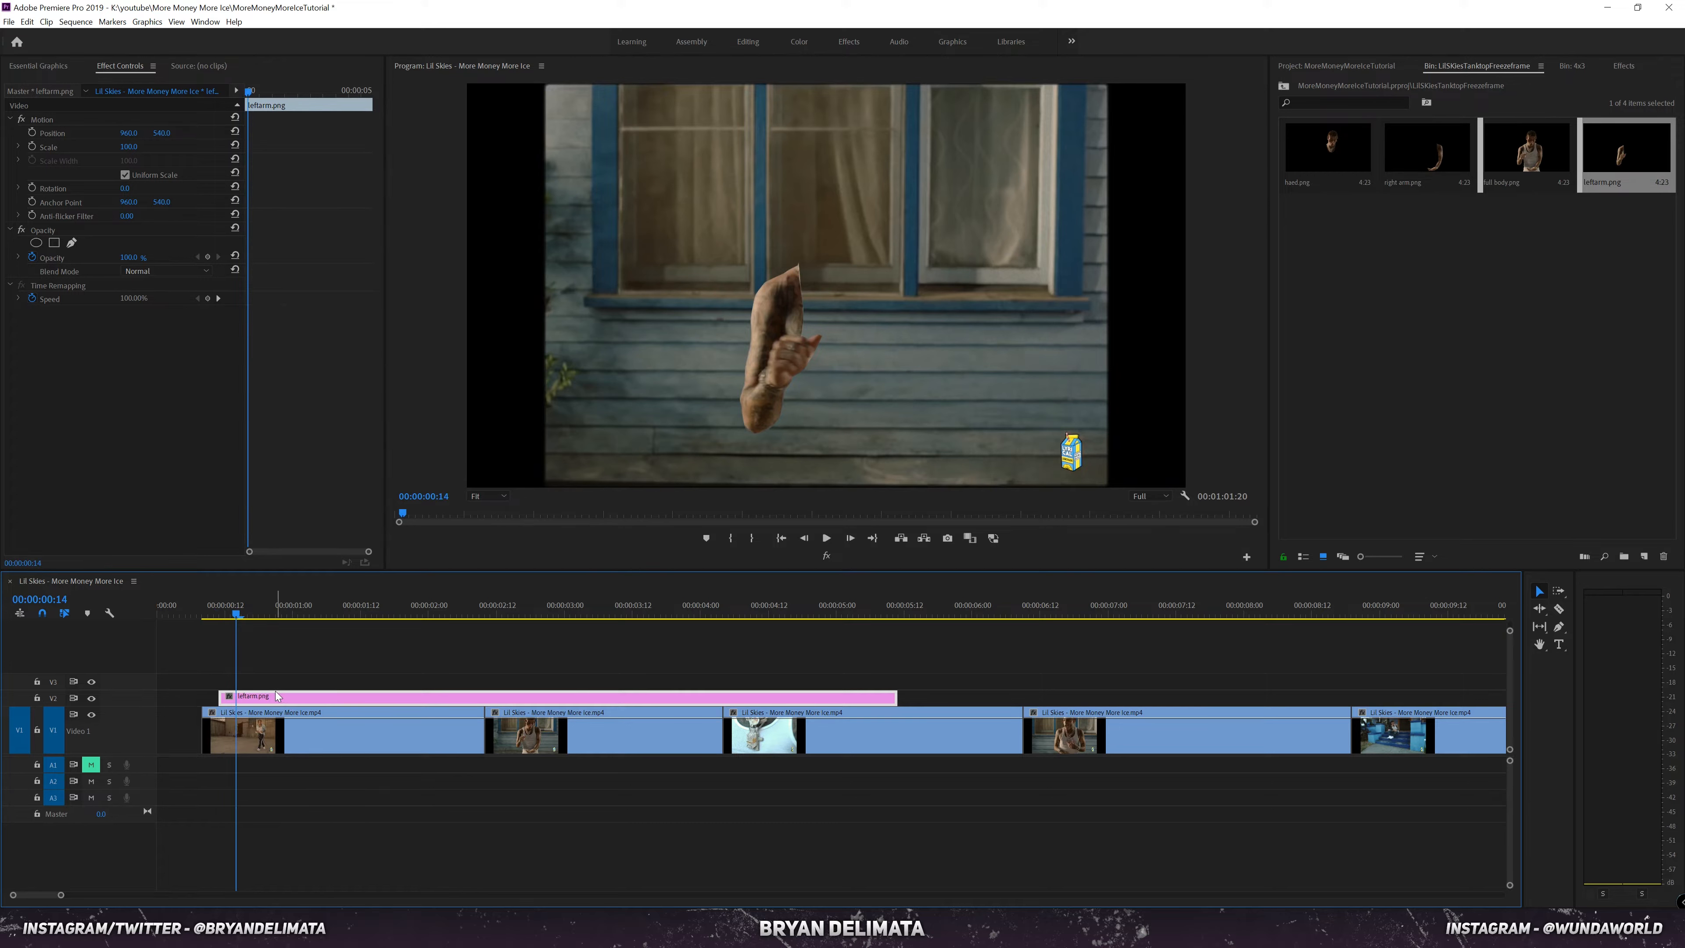
Step: Try to split leftarm.png at 00:00:00:14 and delete the part after the cut
key(c)
click(237, 698)
key(v)
click(254, 702)
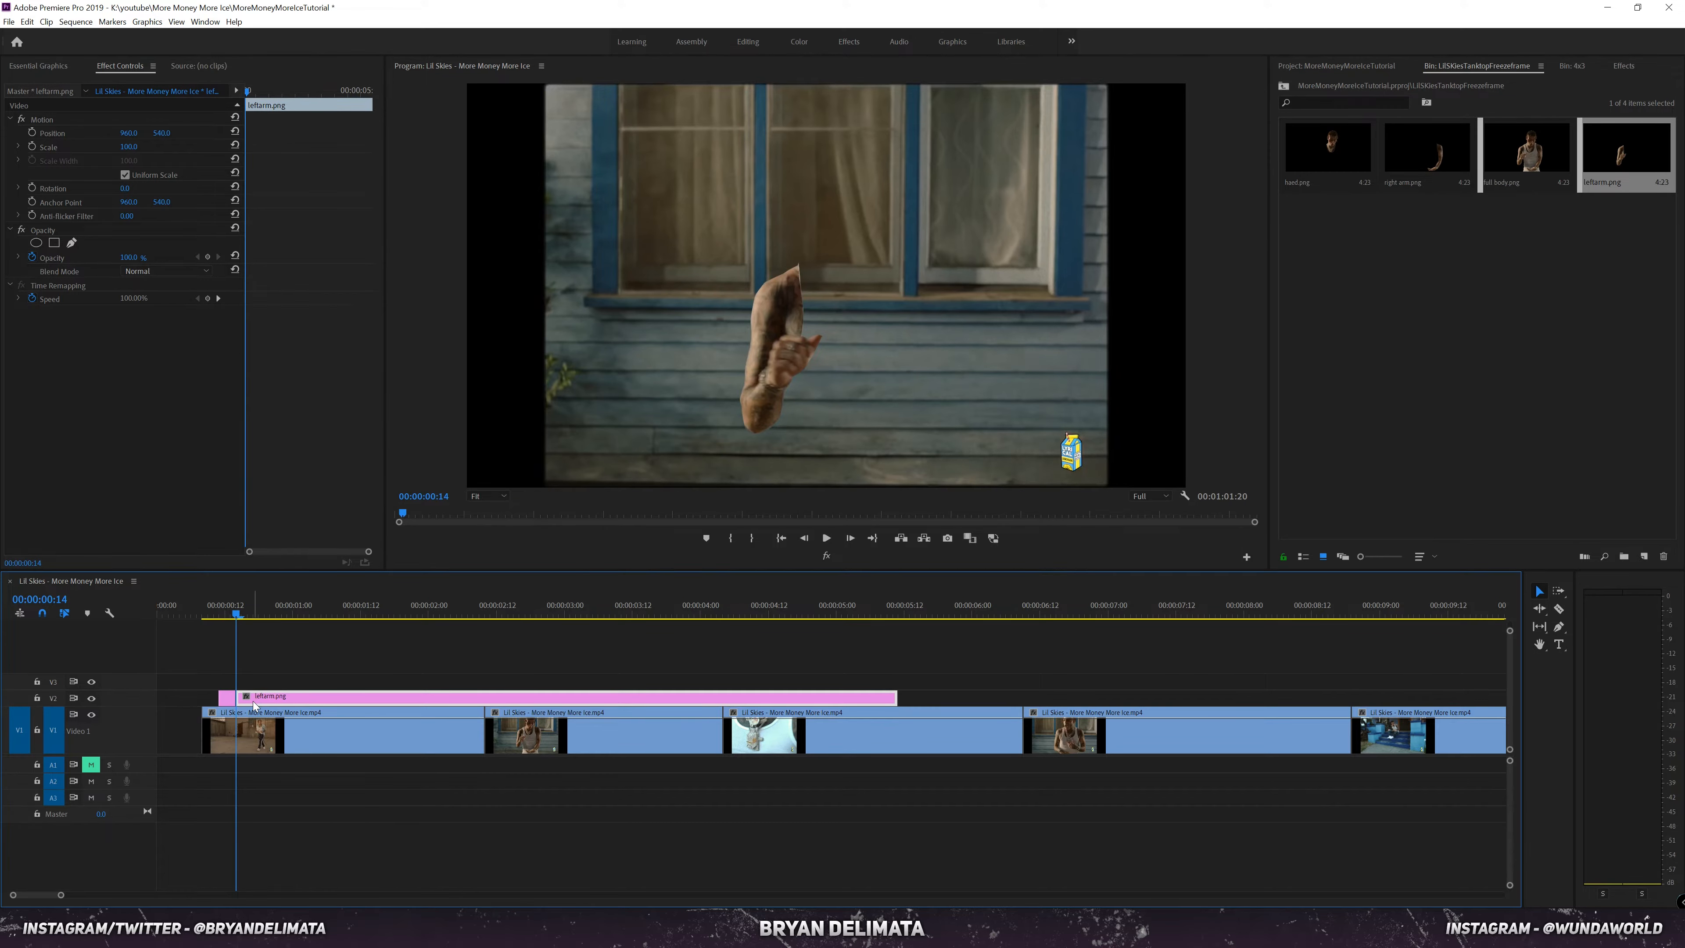
key(Delete)
Step: Trim leftarm.png to the first clip's end, add the head cutout on V3 at 00:00:00:14, and move the playhead to 00:00:00:17
drag(1328, 149, 486, 704)
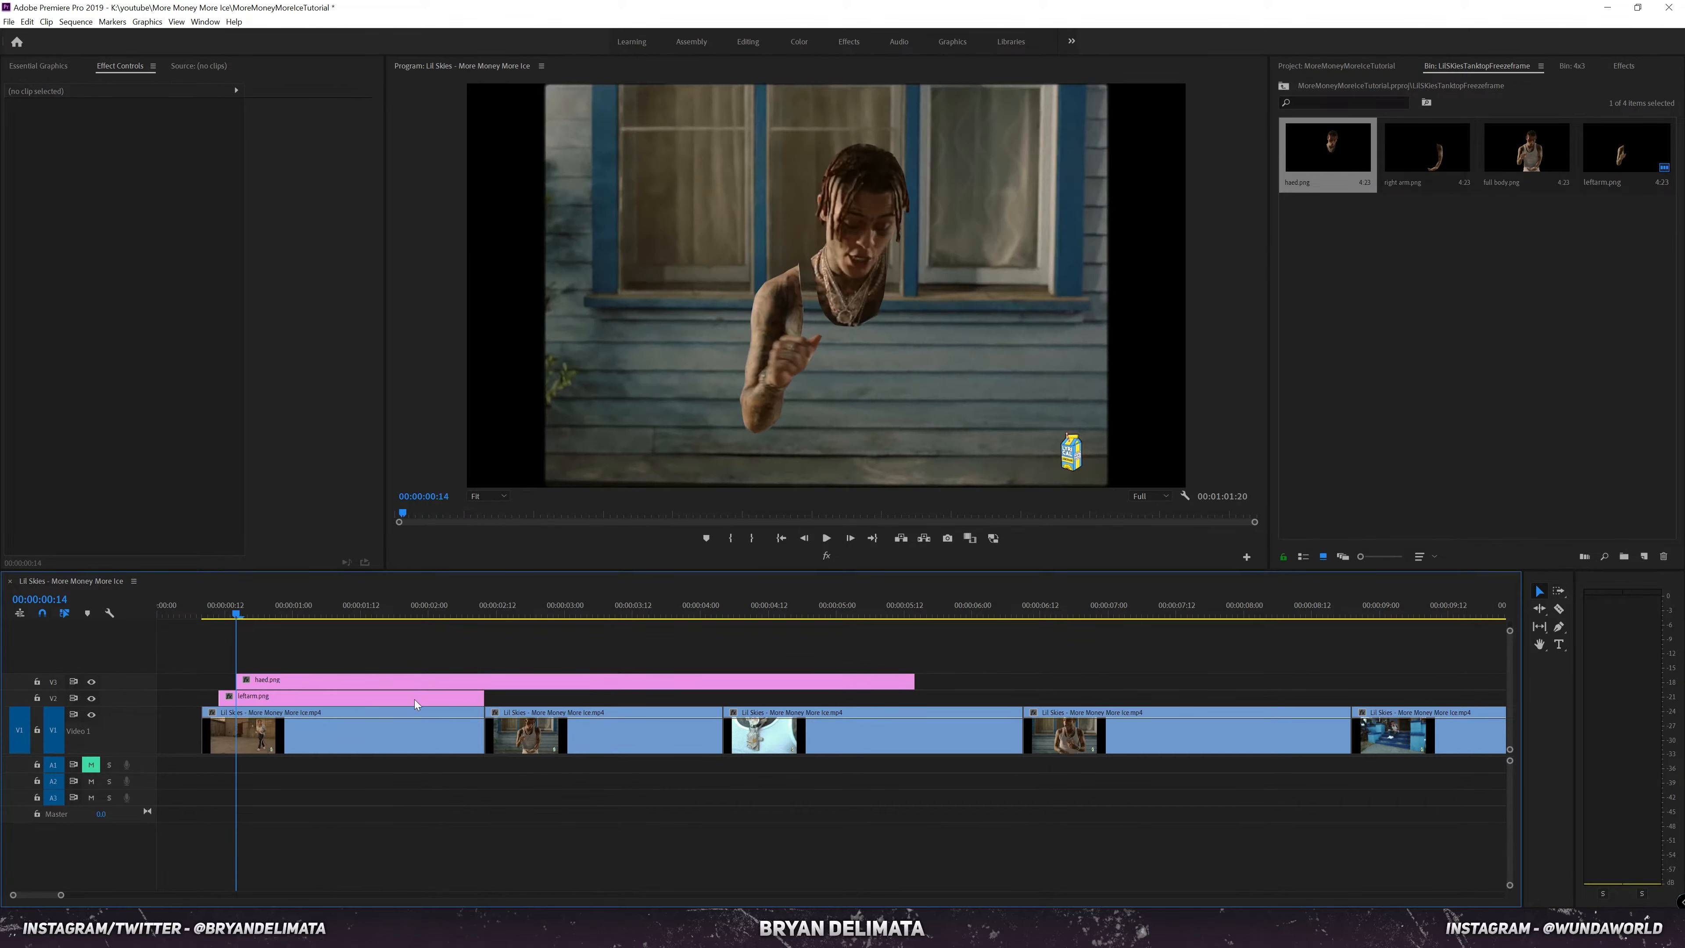
click(250, 686)
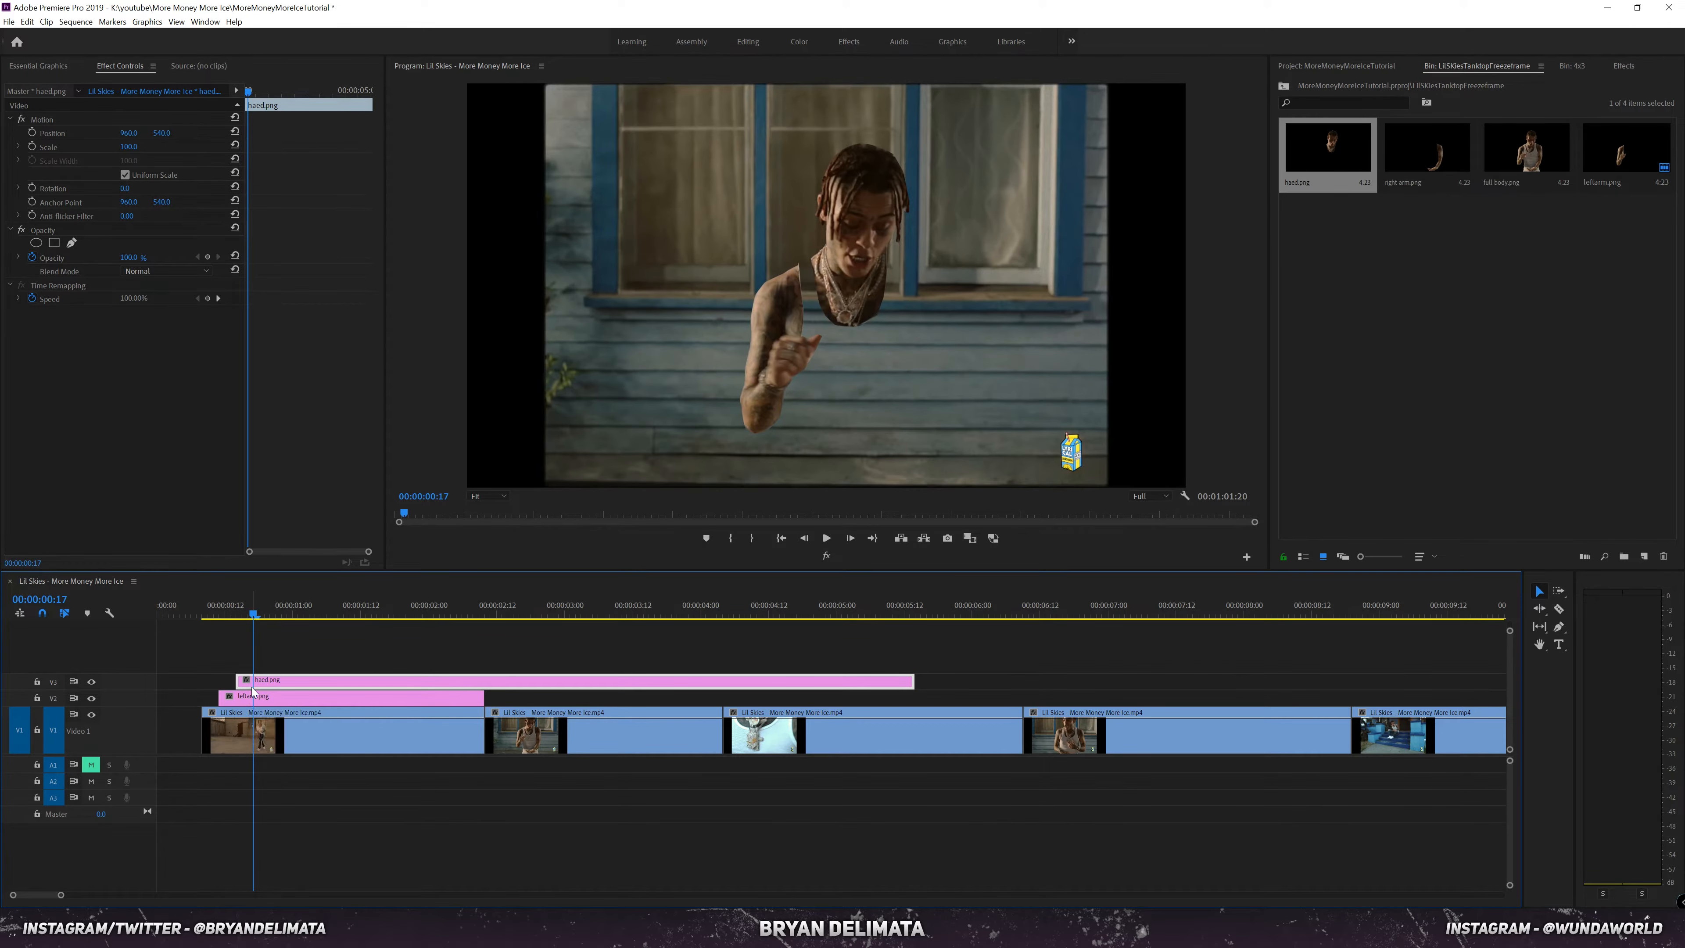
click(231, 609)
key(Right)
key(Right)
key(Right)
key(Right)
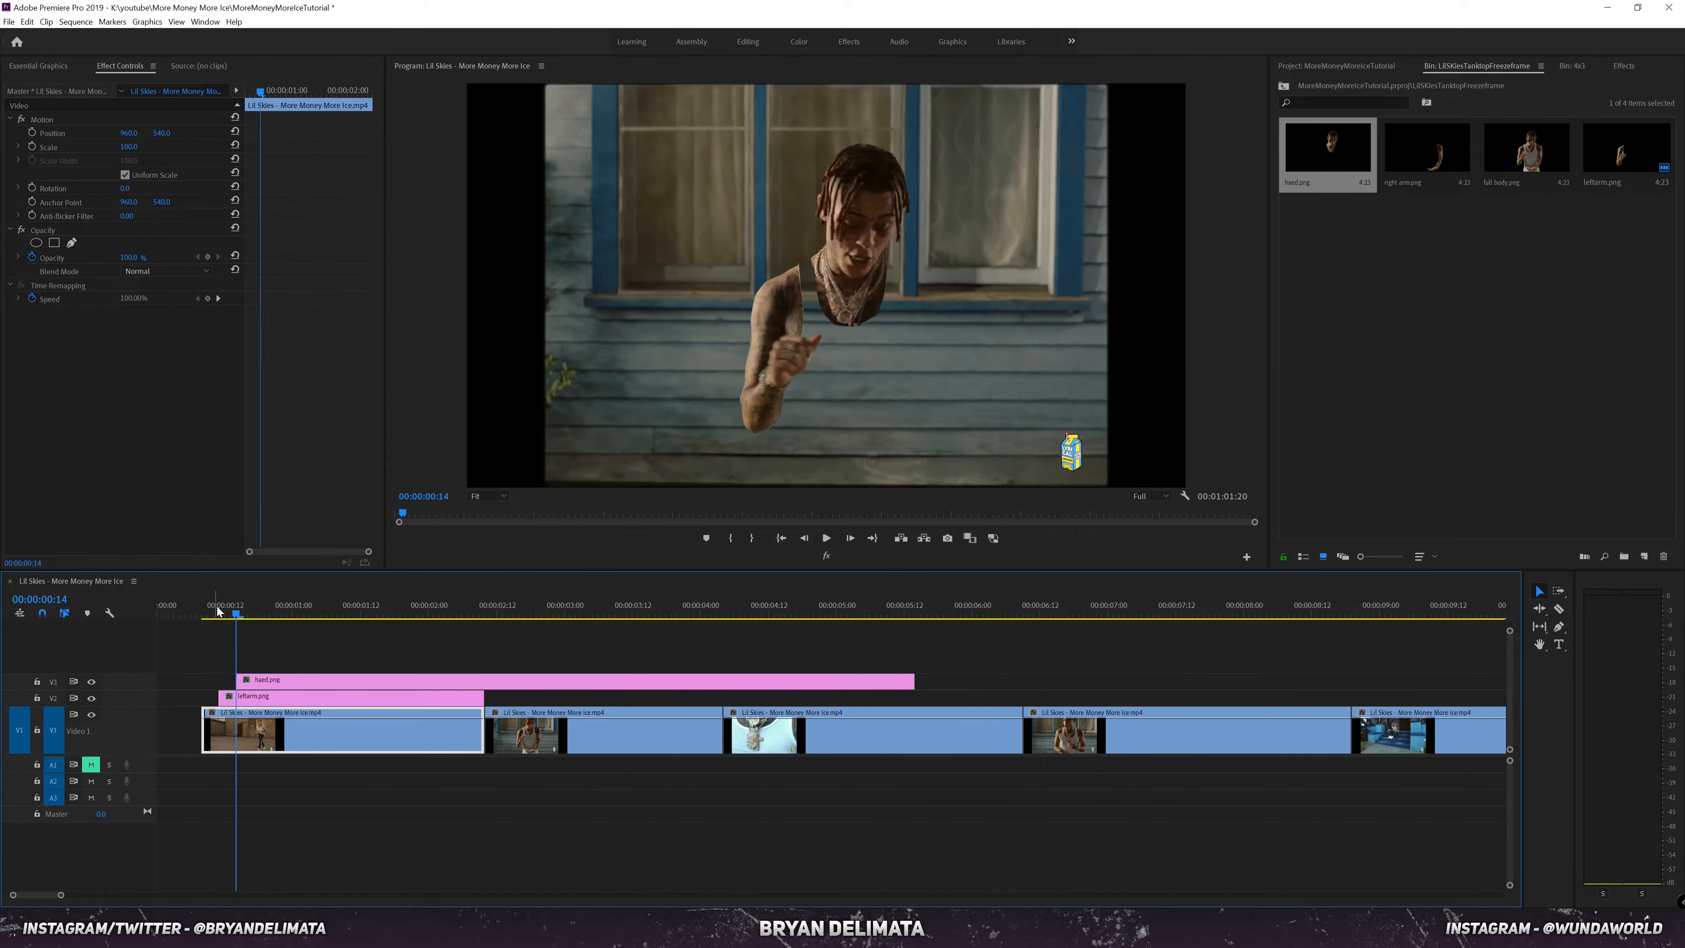
Step: Stack right arm.png on V4 from 00:00:00:17 and a three-frame full body.png on V5 from 00:00:00:20
drag(1427, 149, 263, 667)
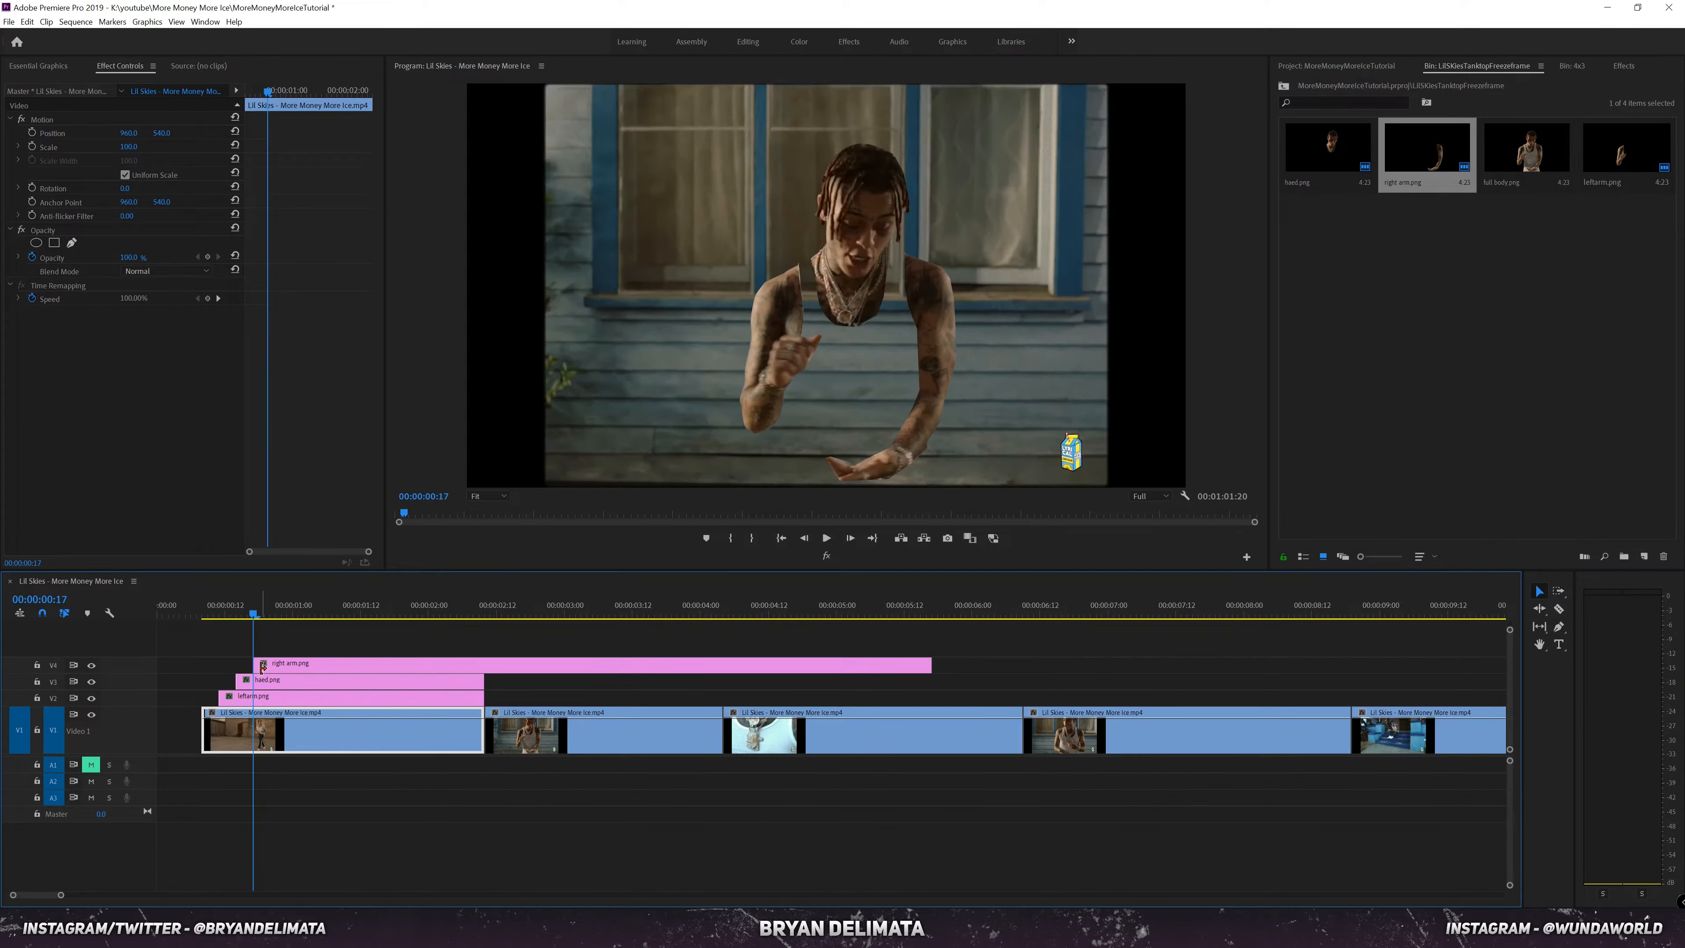
key(Right)
key(Right)
key(Right)
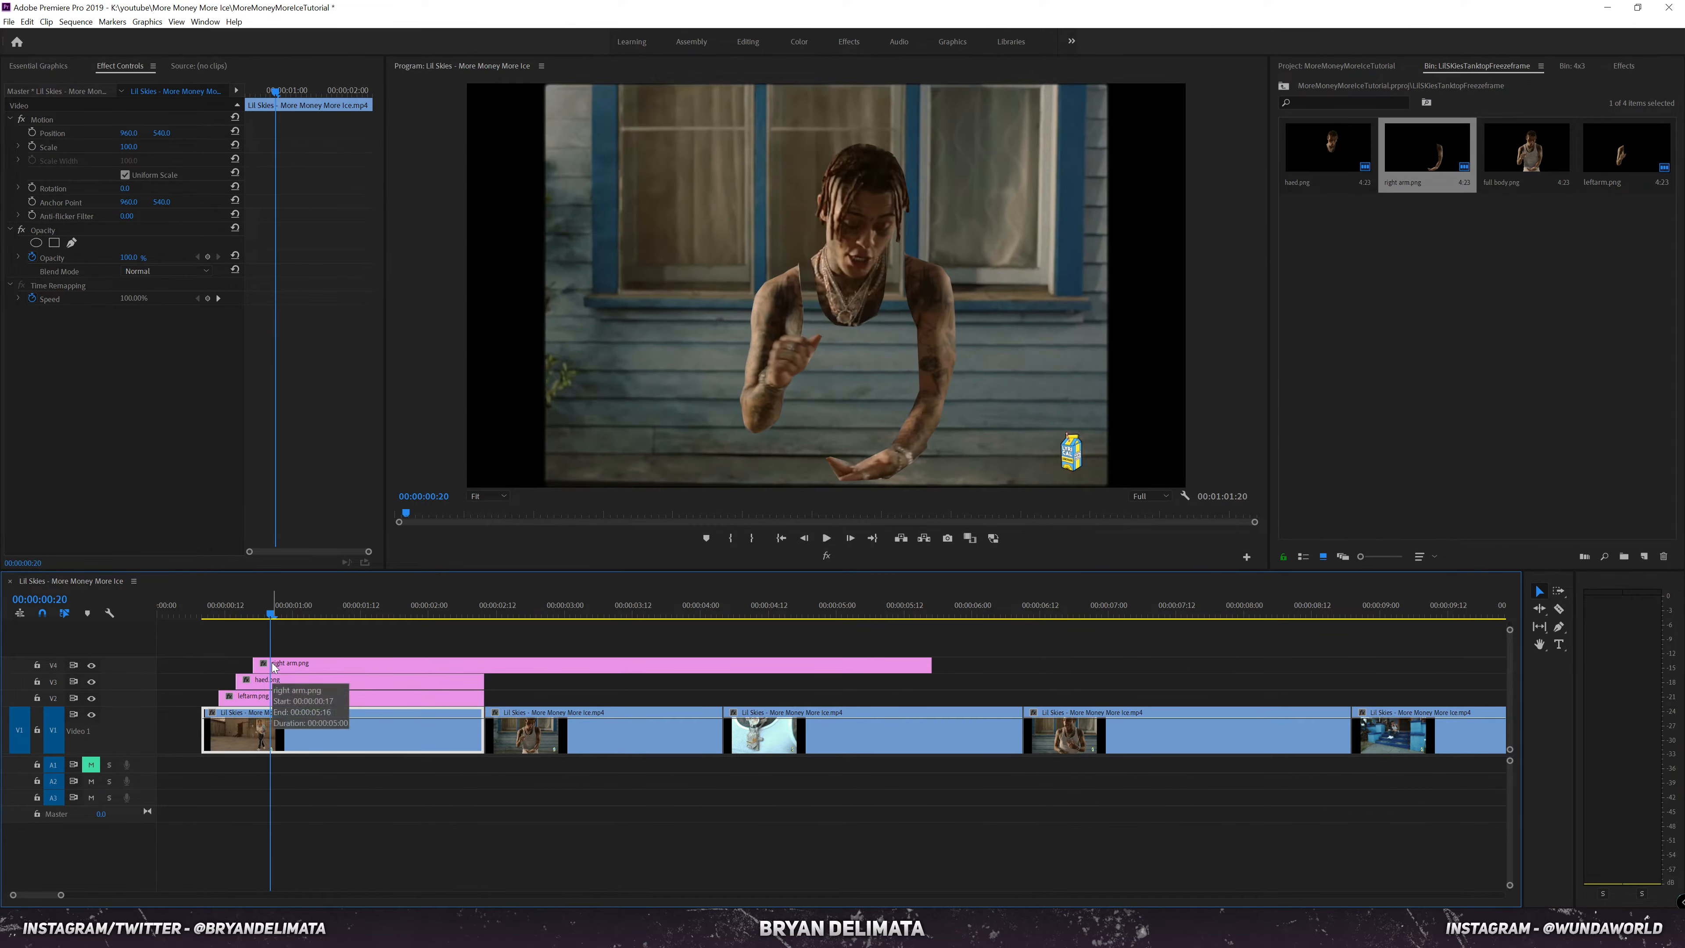
drag(1527, 149, 292, 649)
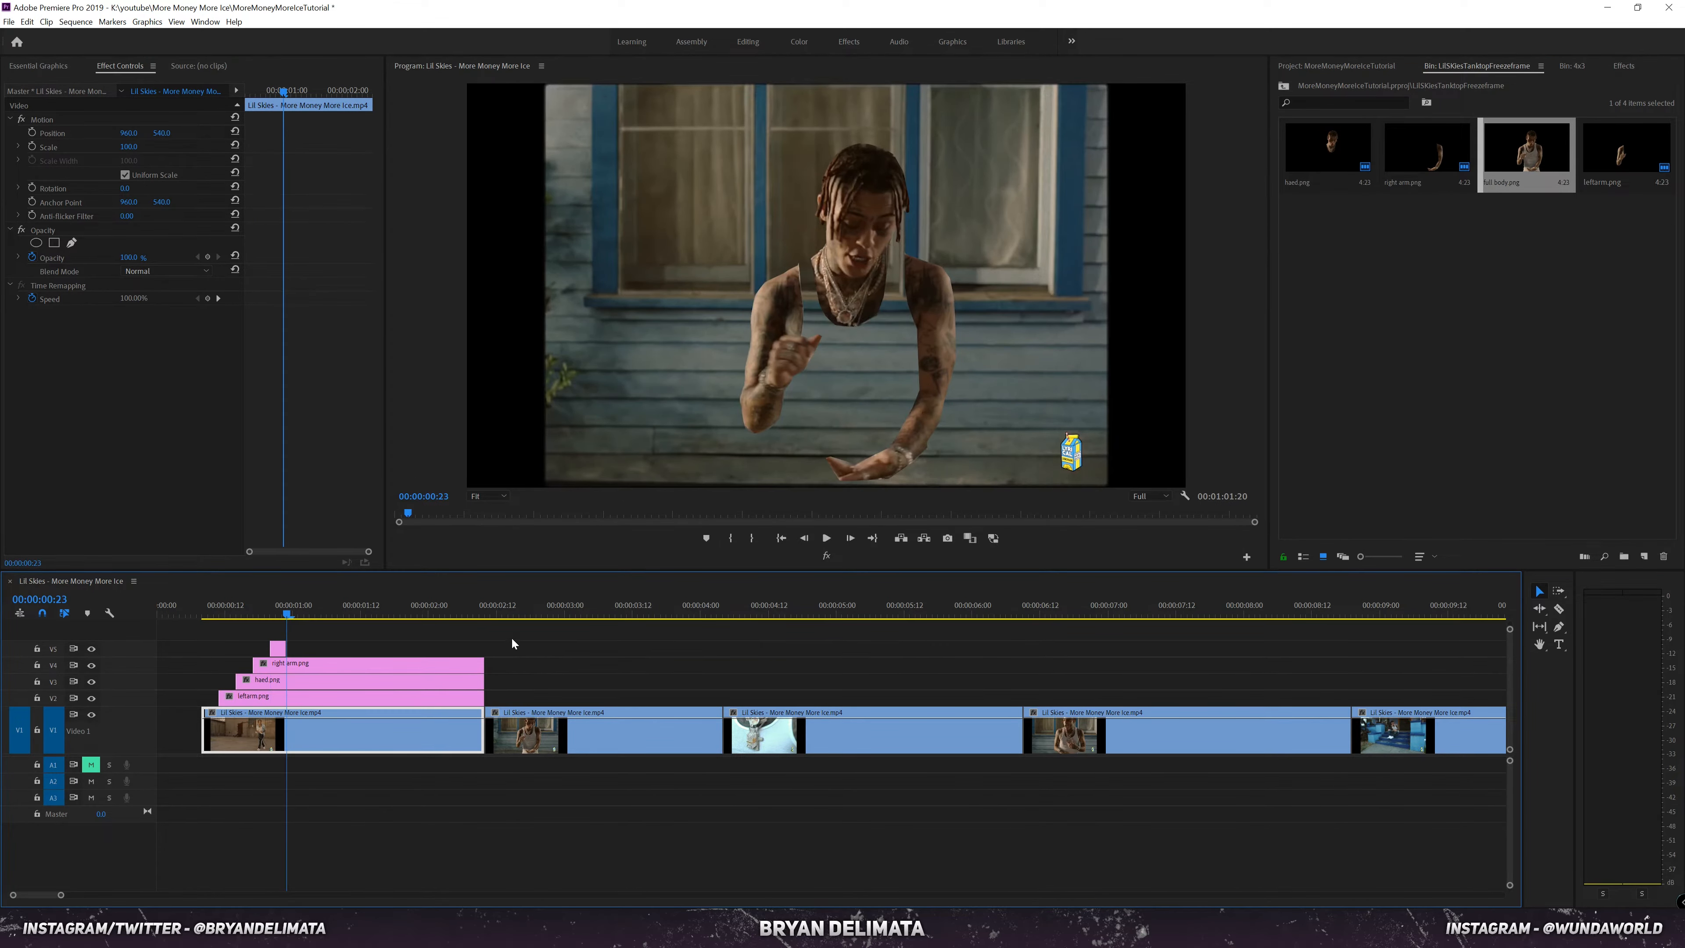
Step: Move the staggered cutouts to end with the first background clip, and trim that clip's start to just before leftarm.png
drag(514, 640, 287, 684)
drag(479, 725, 445, 734)
click(251, 741)
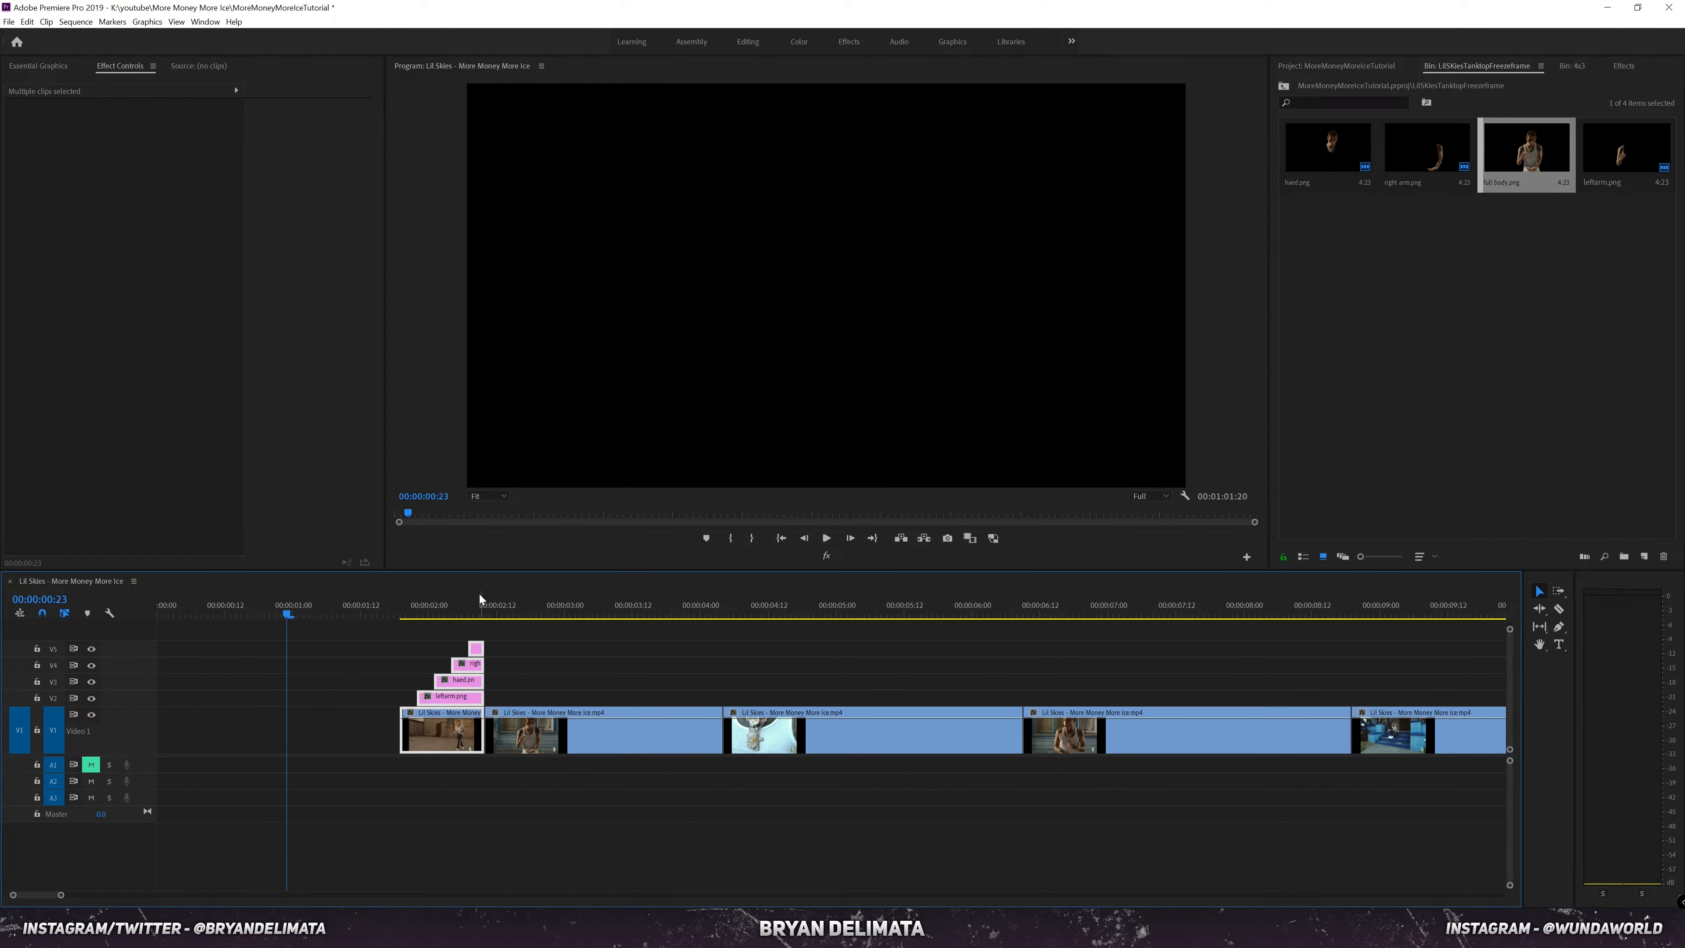
Step: Play back the staggered cutout sequence into the following tanktop clip twice to check its timing
click(406, 606)
key(space)
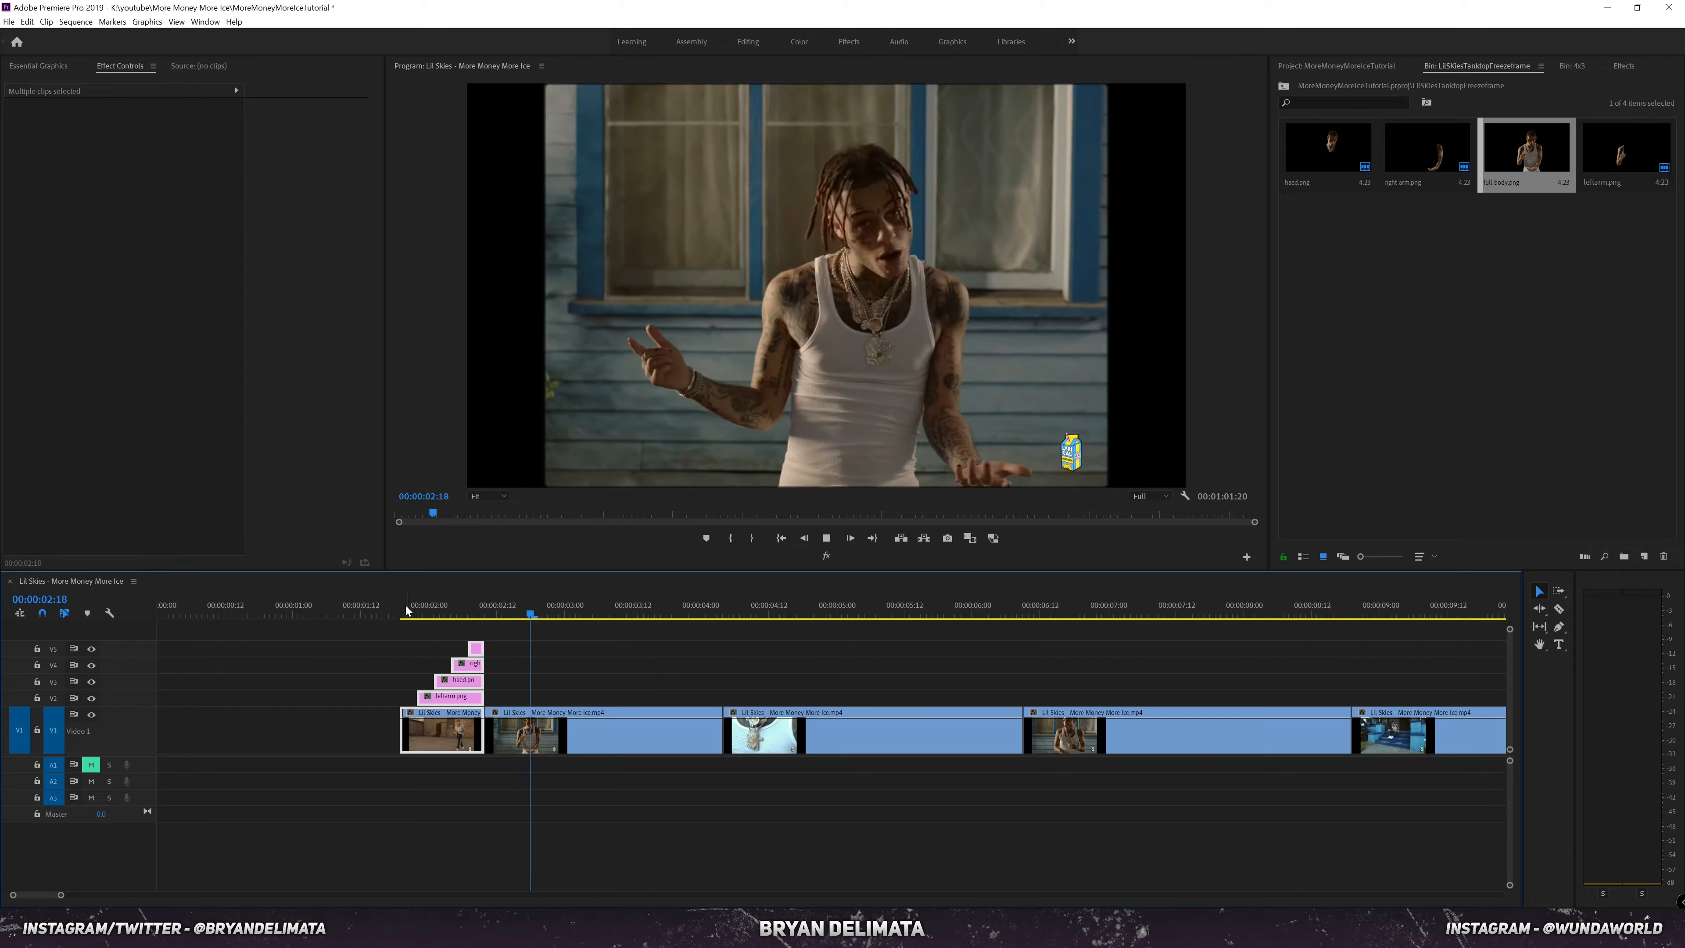
key(space)
click(406, 606)
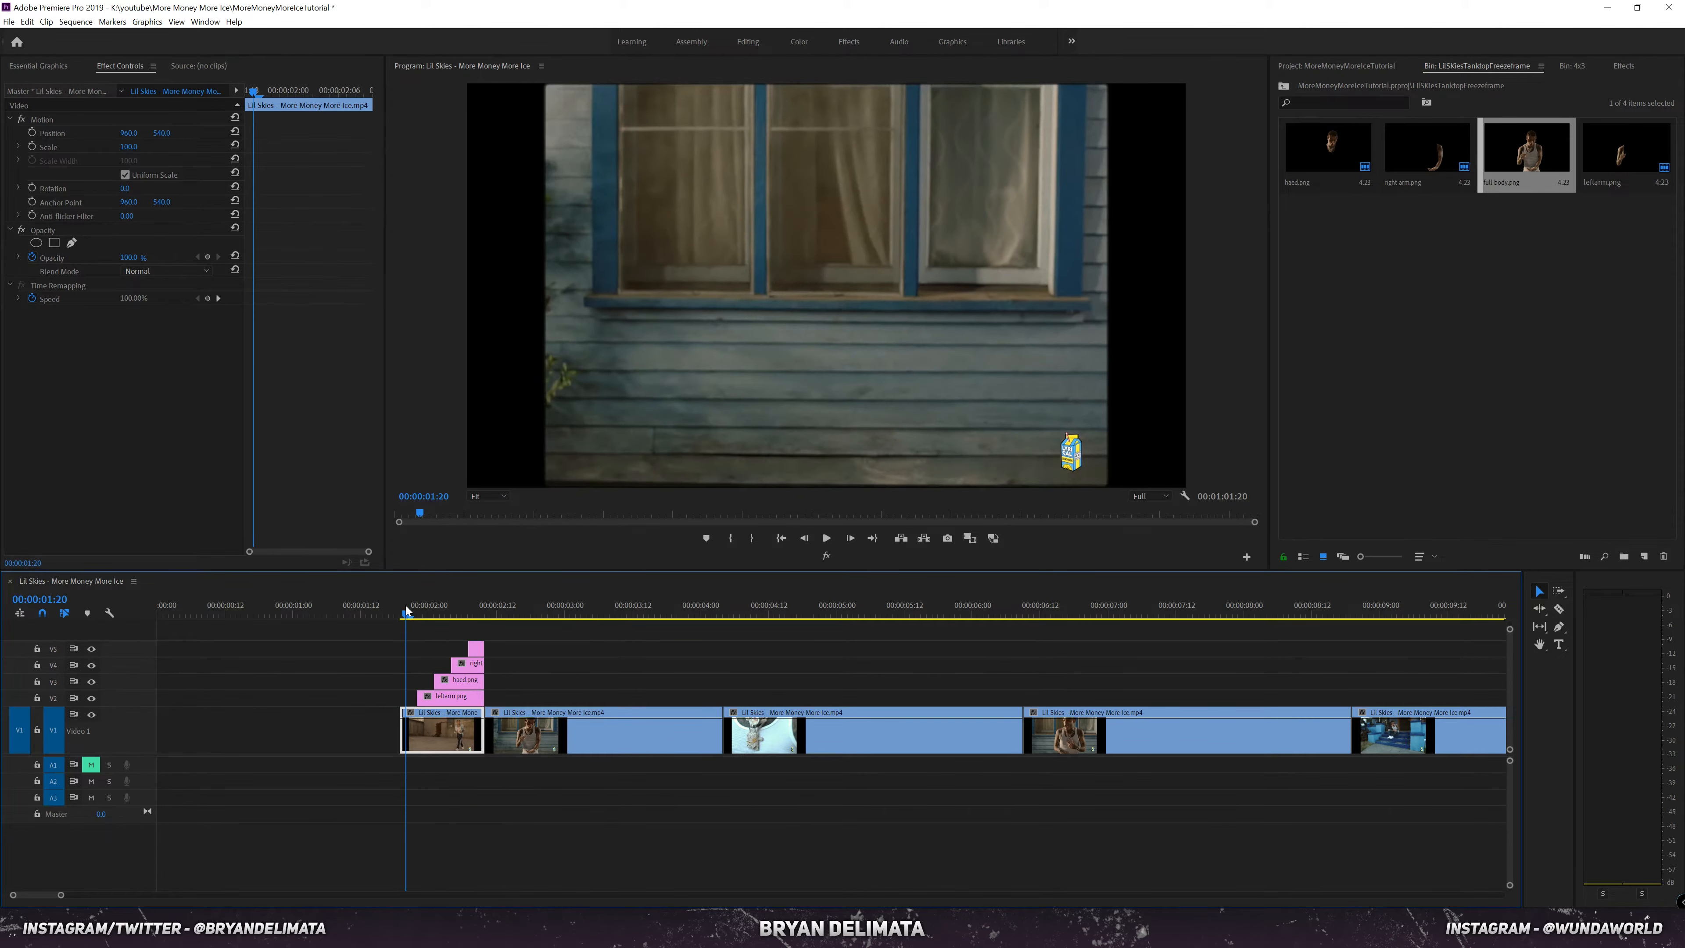
key(space)
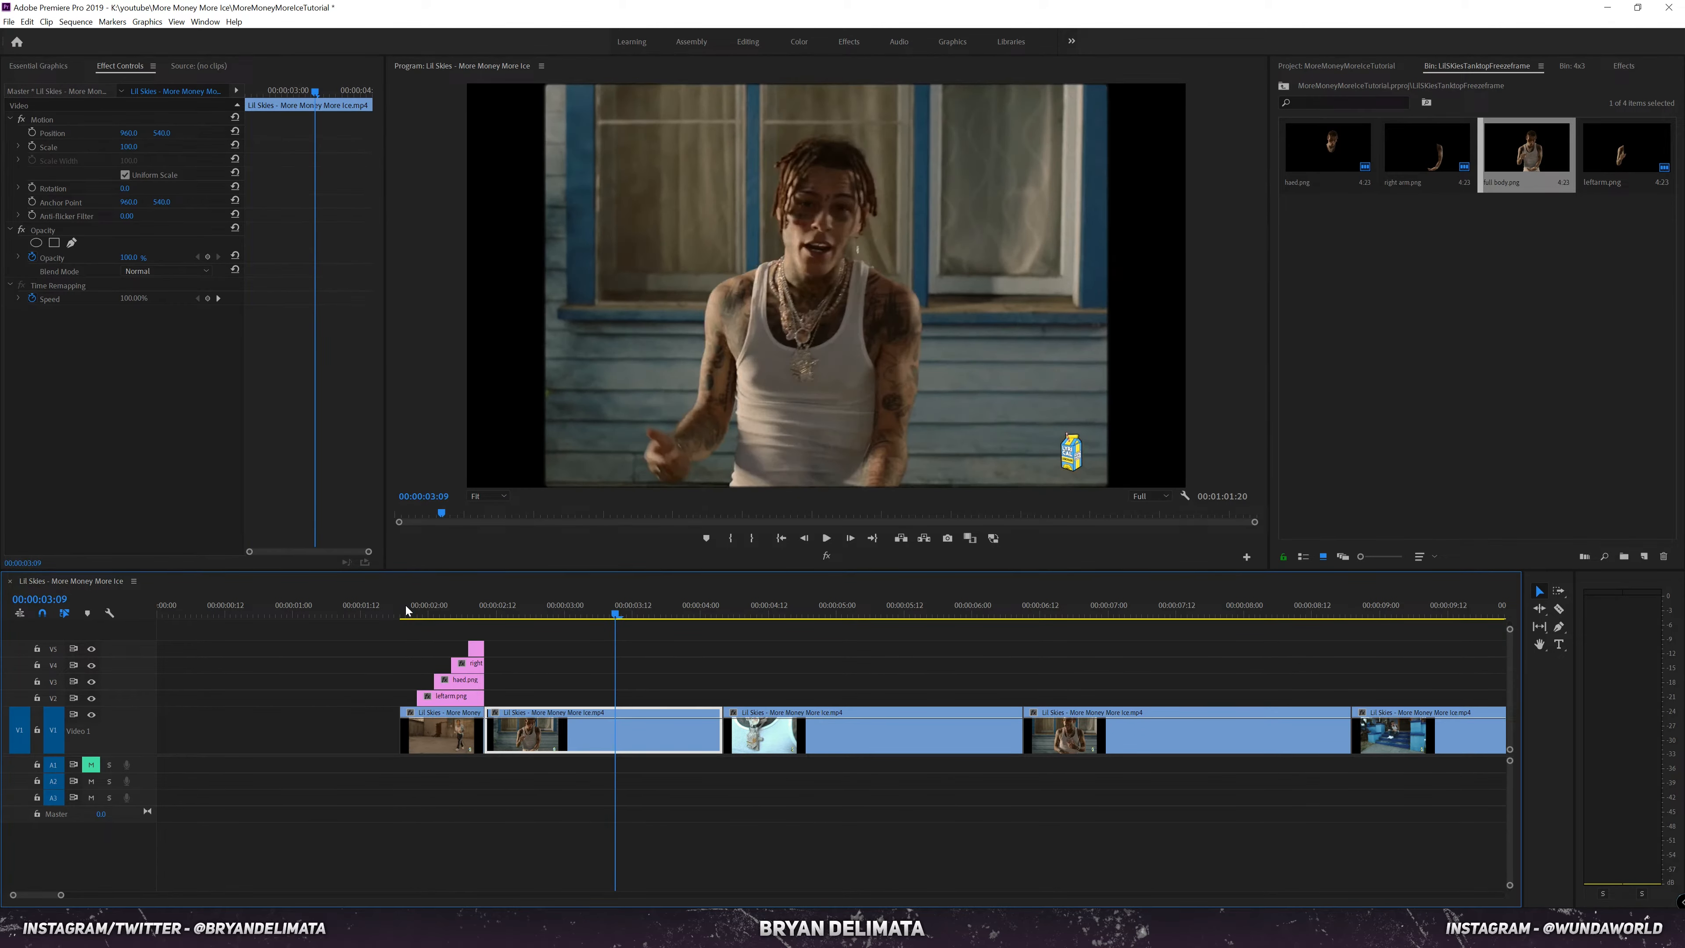
Step: Move the first two video clips and the cutout stack earlier in the sequence, and scrub through the collage and tanktop clips
drag(554, 625, 432, 762)
drag(837, 617, 886, 618)
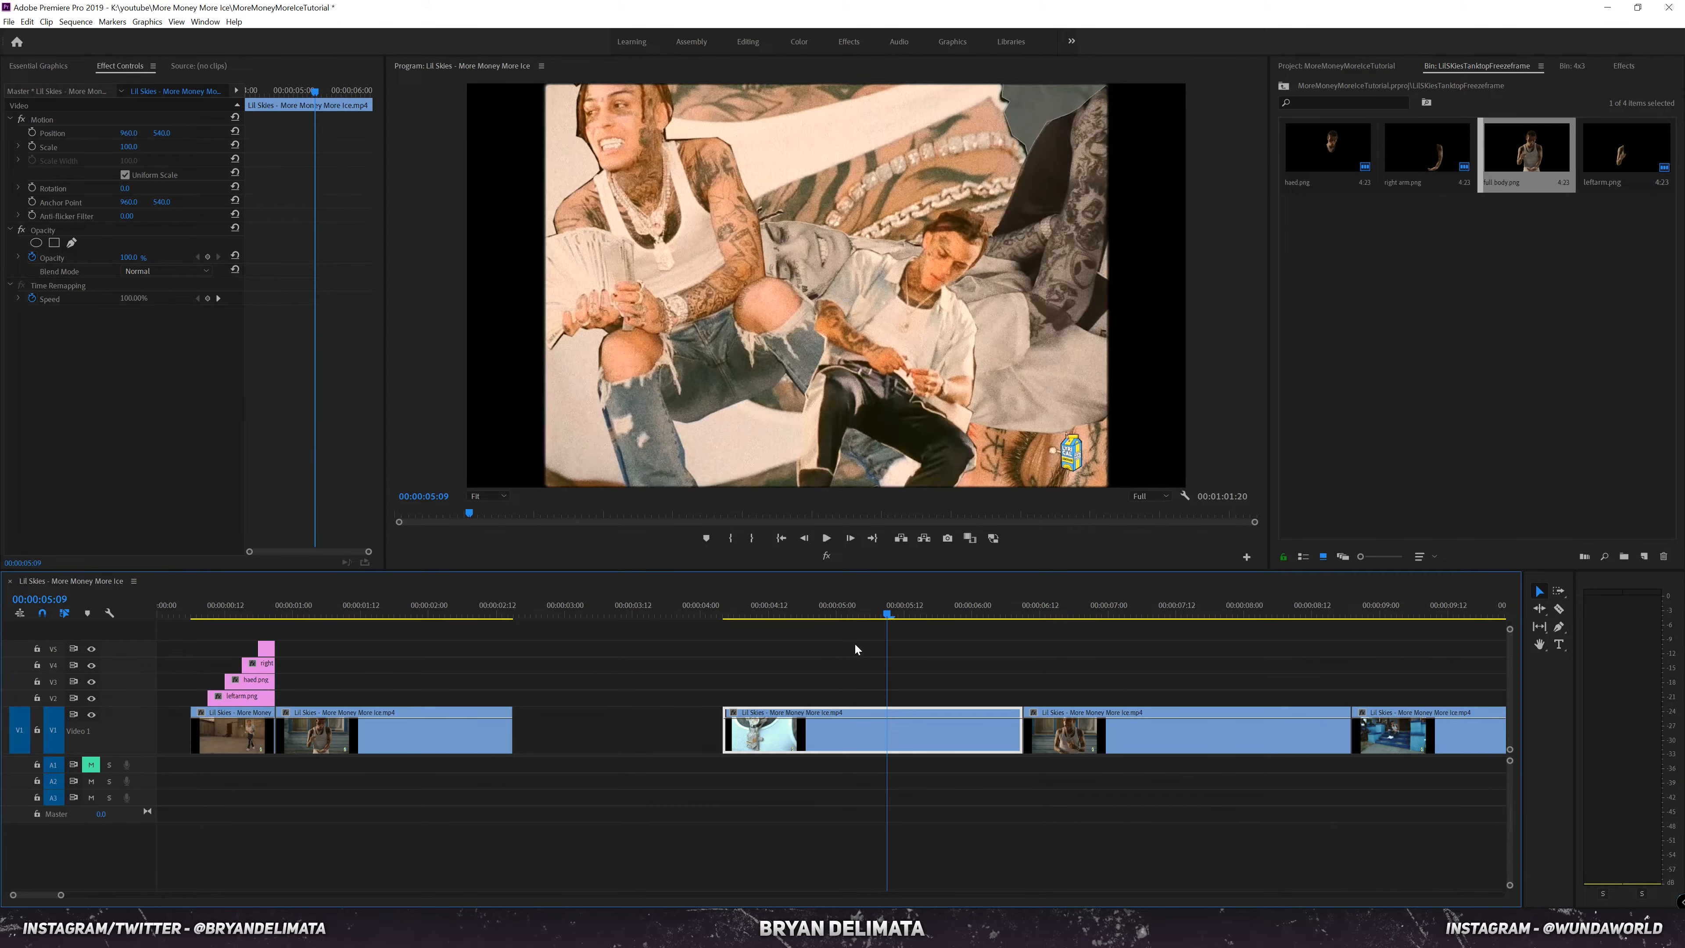
drag(973, 613, 1093, 628)
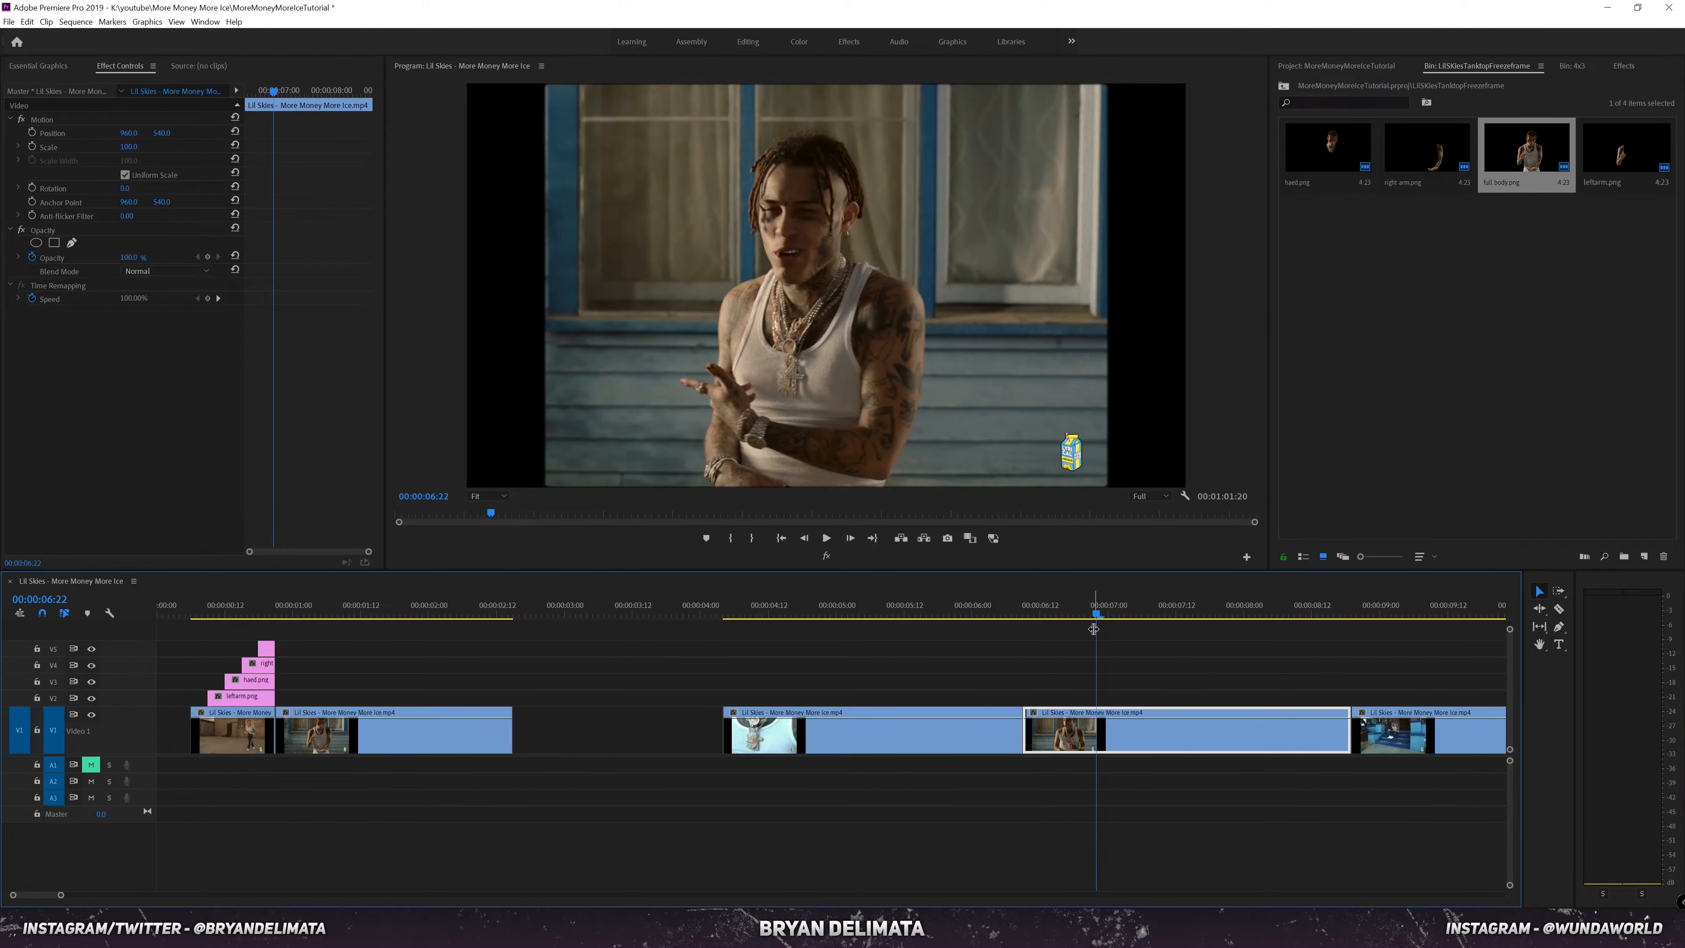
Step: Switch to Photoshop and open the comeHereCUTOUT image from the Images folder
key(alt+Tab)
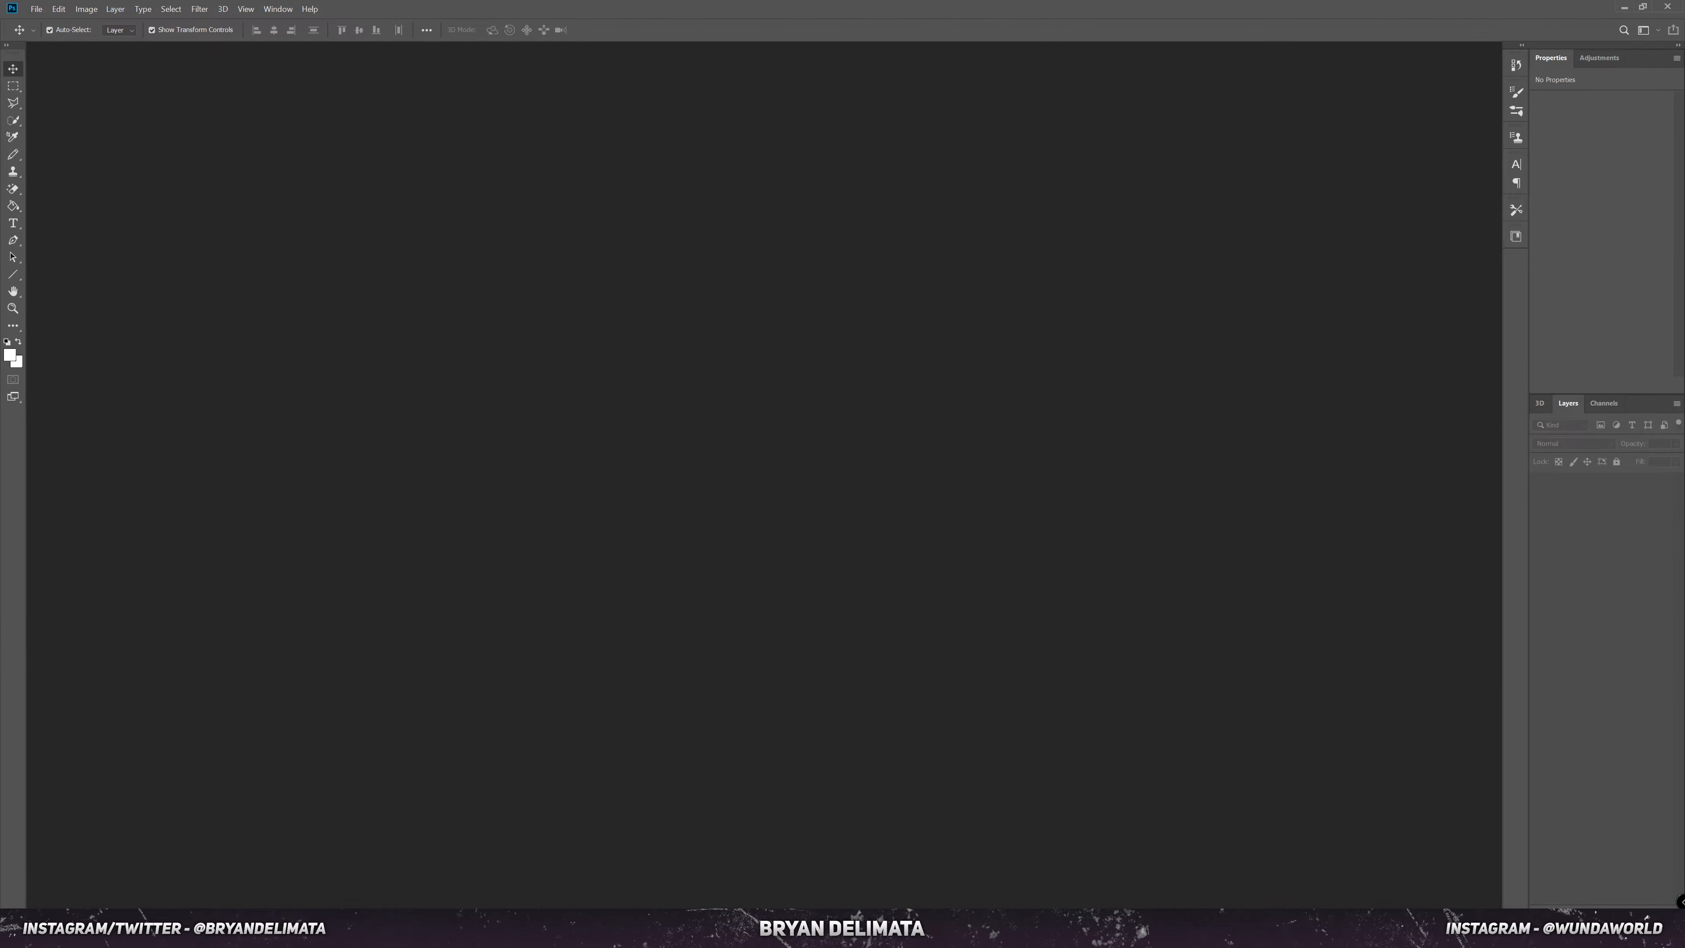
key(alt+Tab)
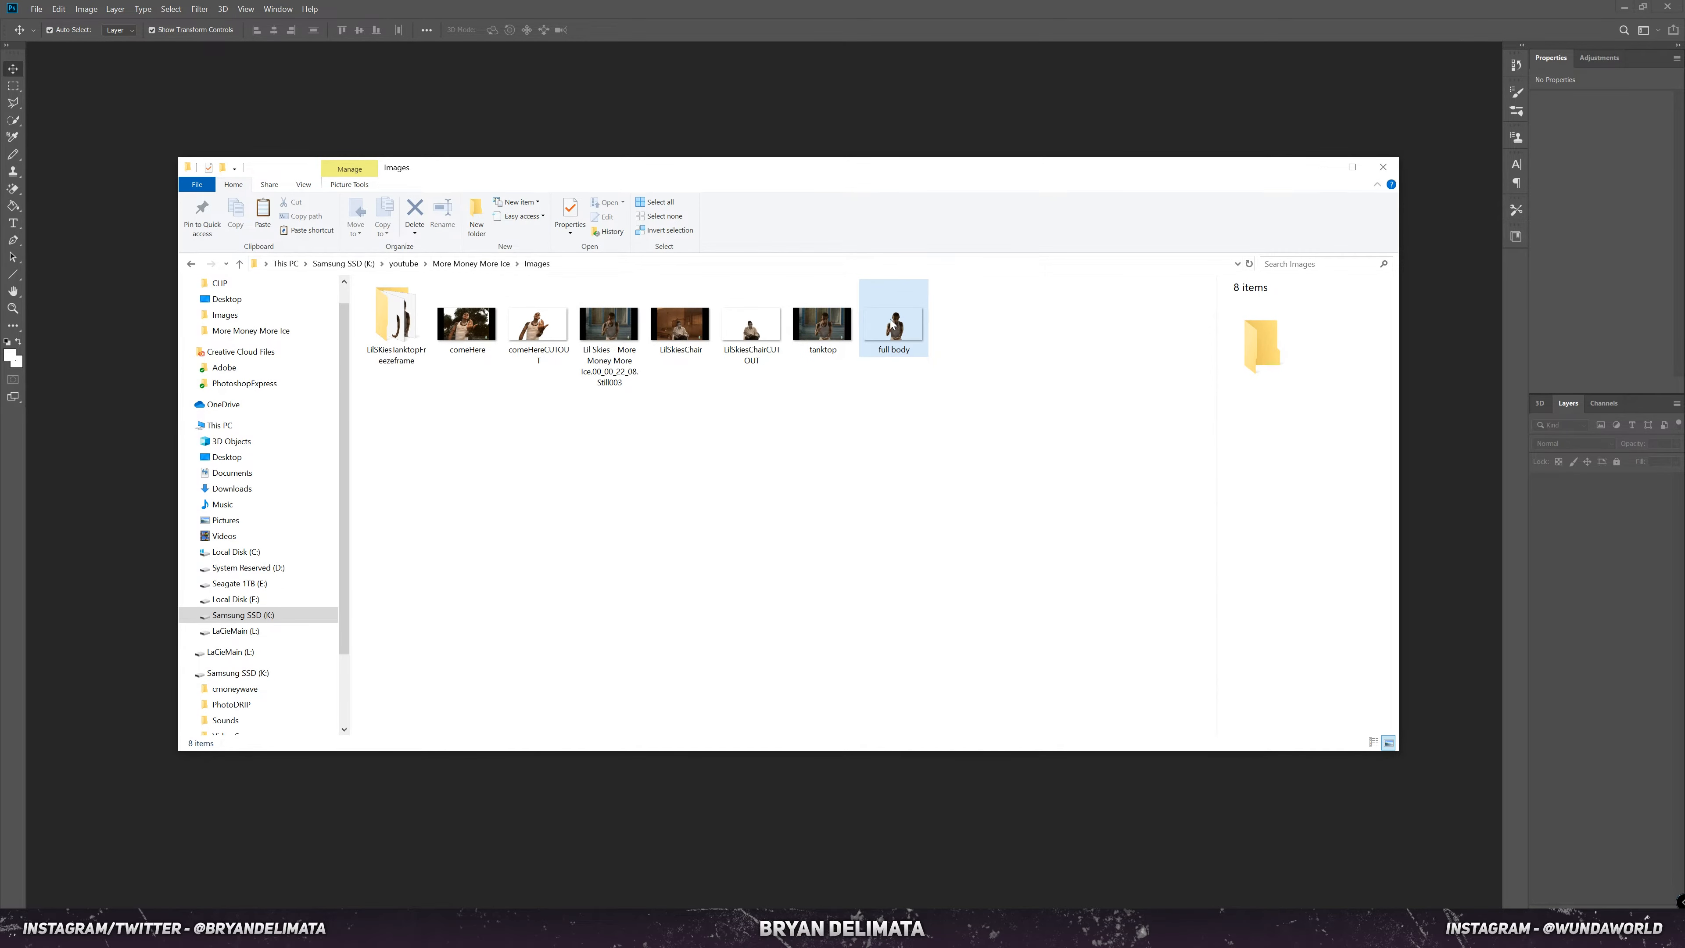
drag(538, 324, 507, 131)
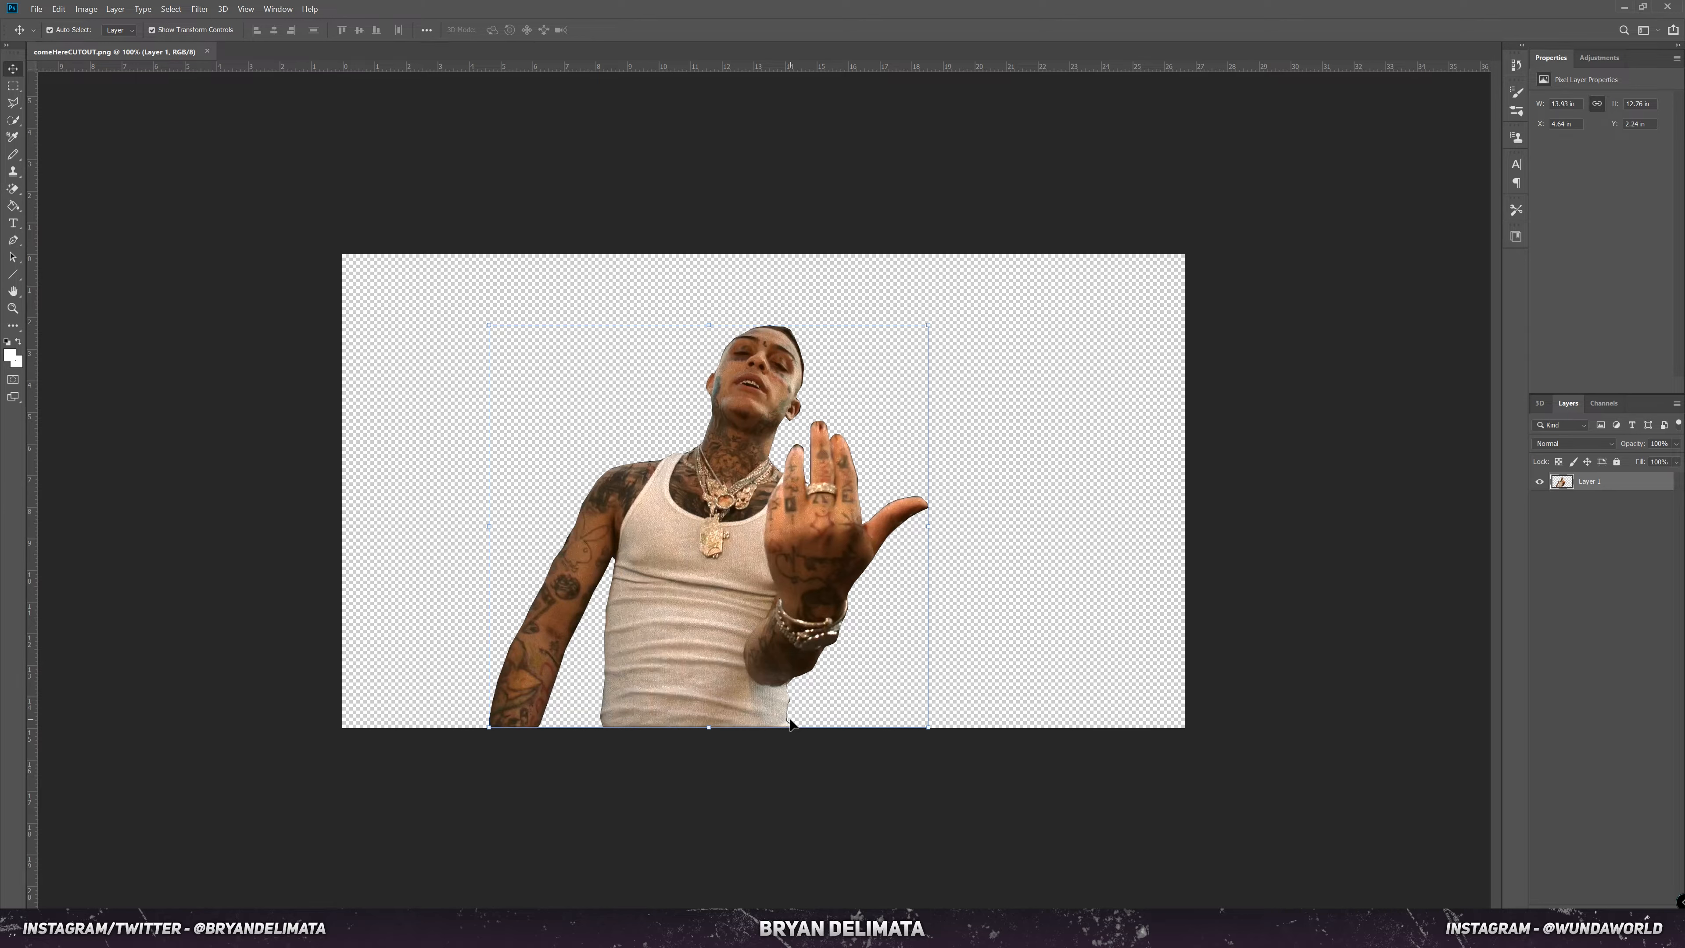
Step: Apply the Add Noise filter to the comeHere cutout with uniform distribution, monochromatic noise and a slightly raised amount
click(248, 10)
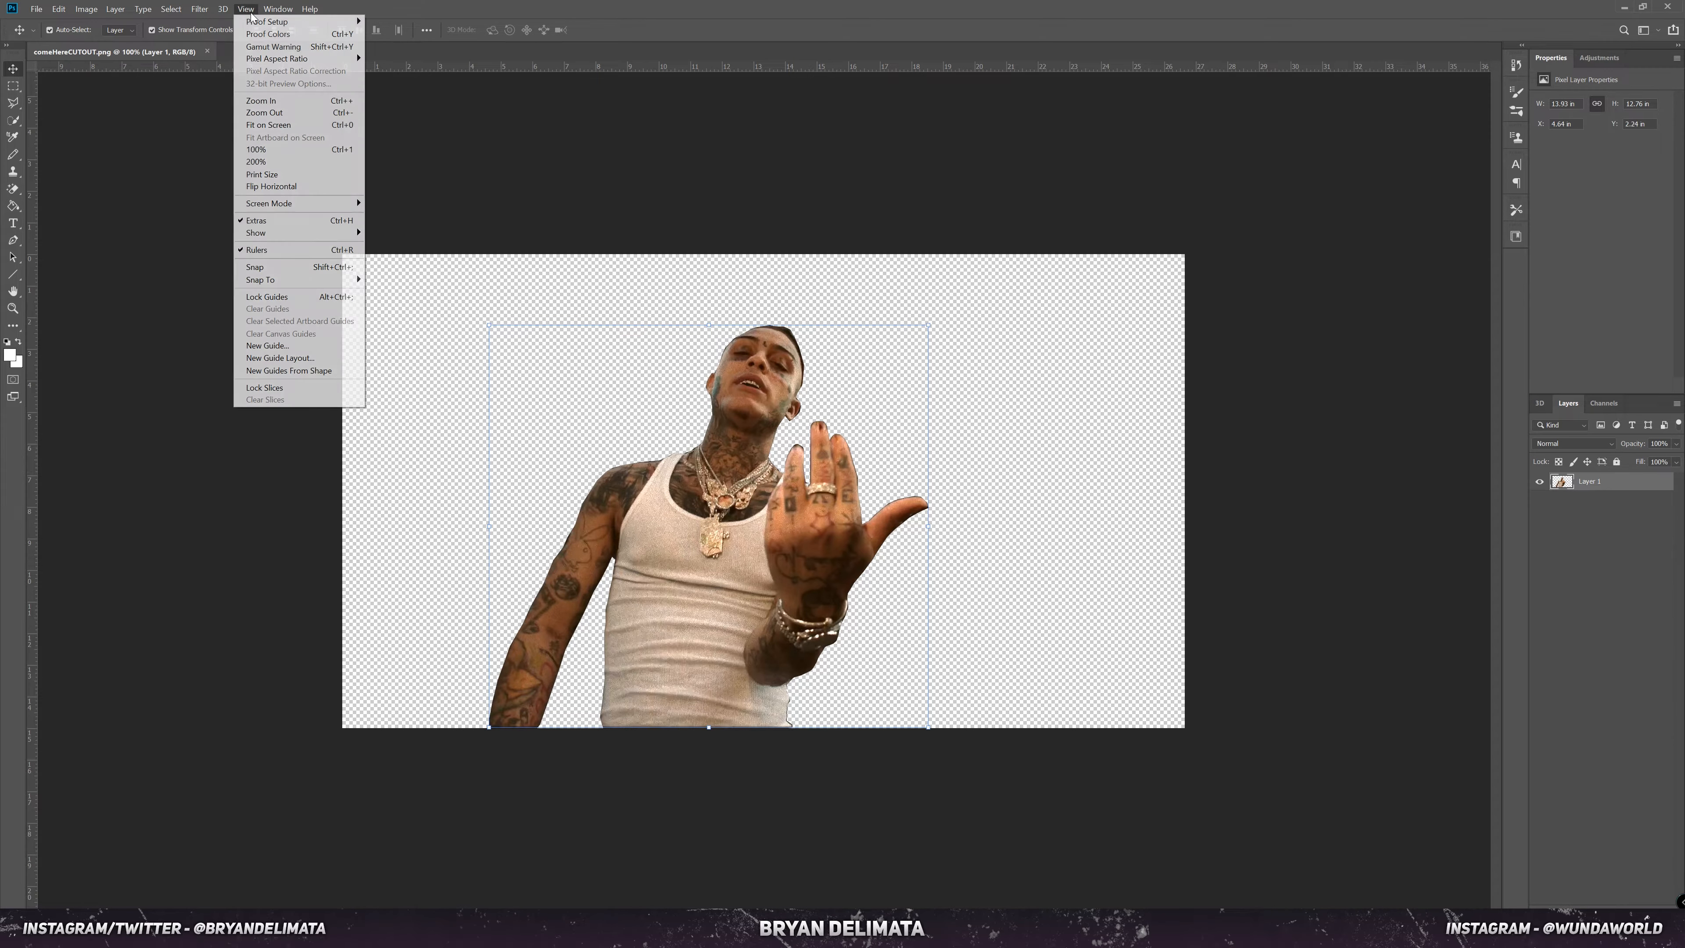
mouse_move(204, 11)
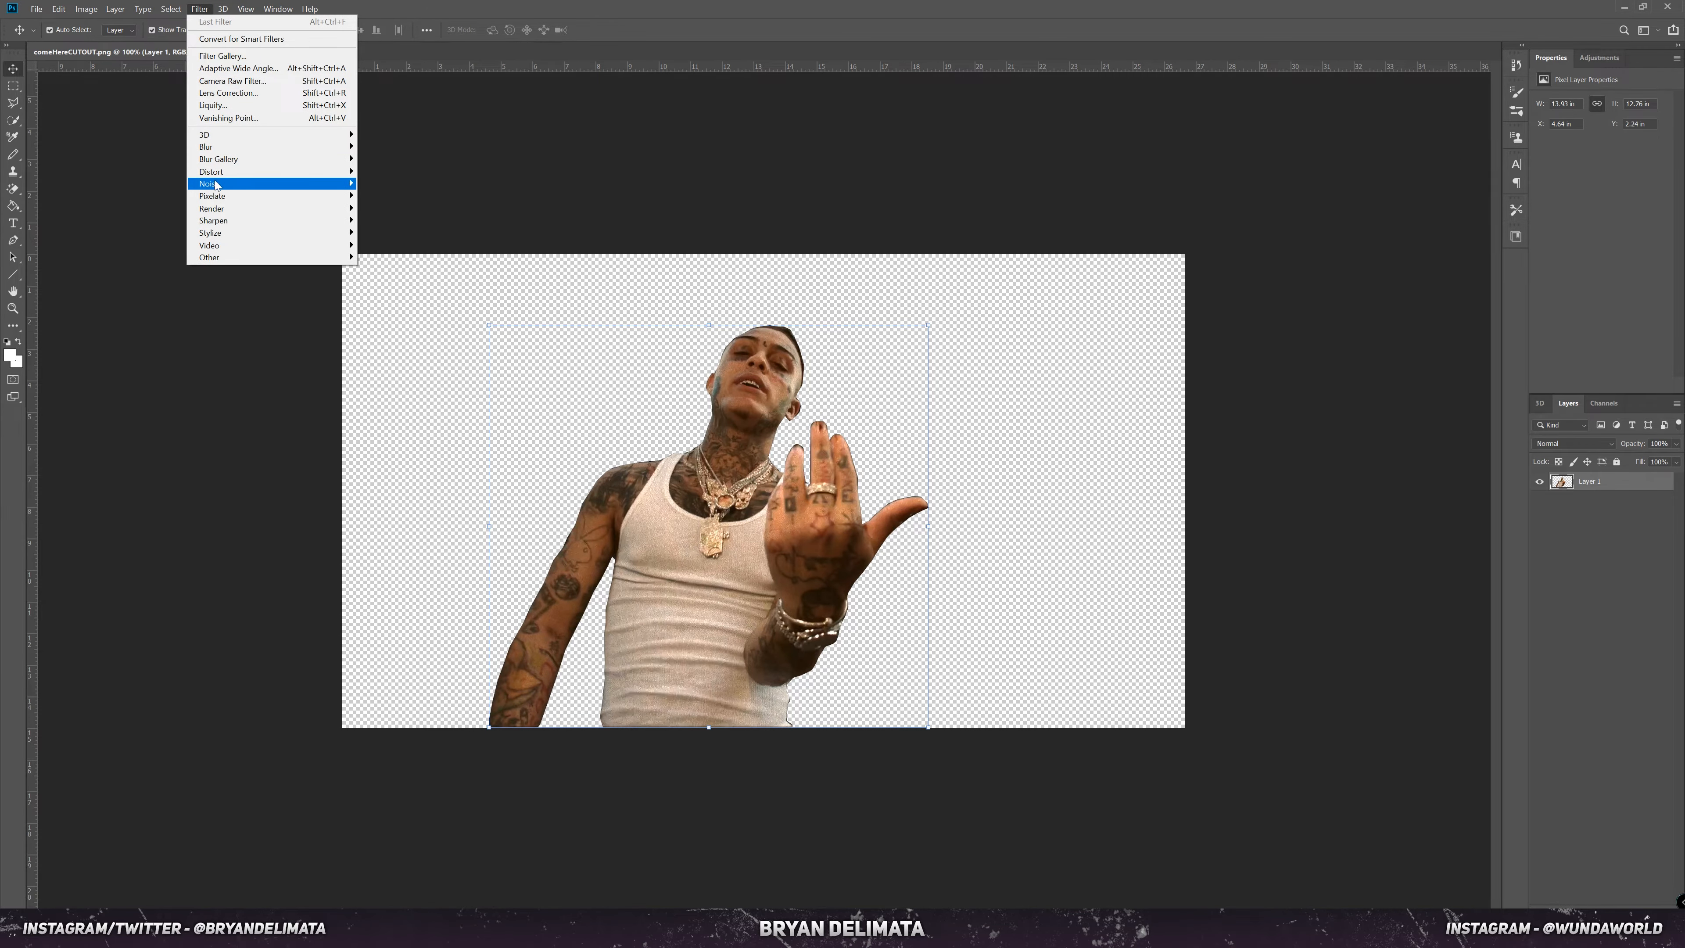
mouse_move(215, 183)
click(391, 183)
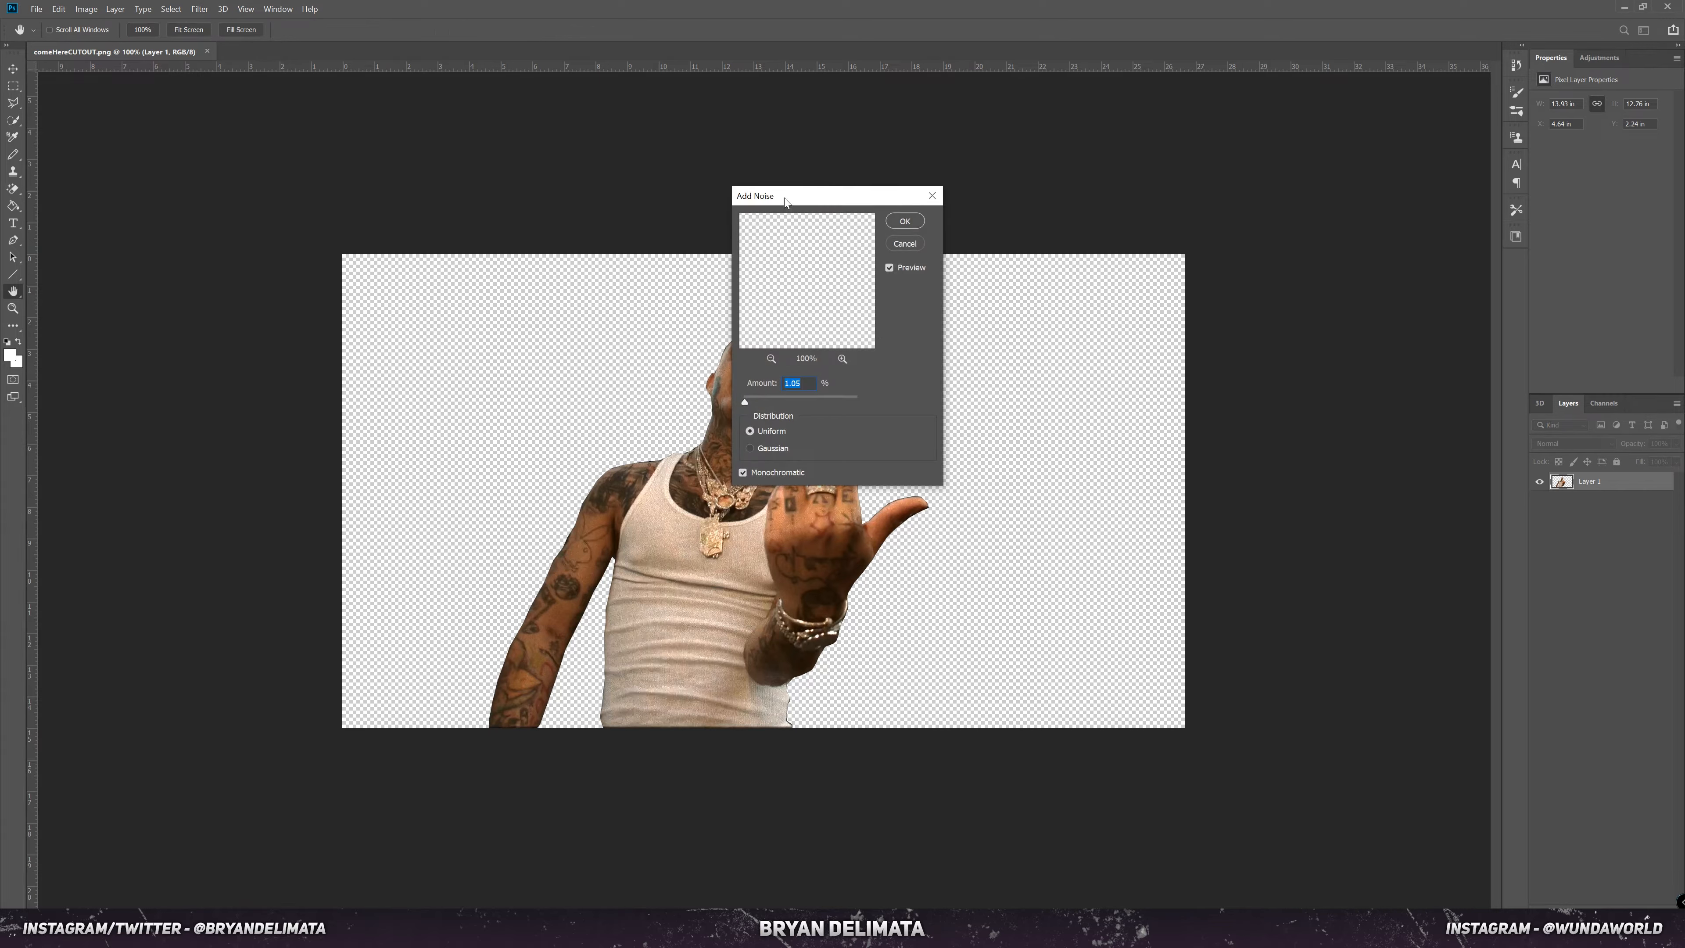
drag(785, 198, 1020, 200)
drag(982, 405, 992, 403)
click(1141, 224)
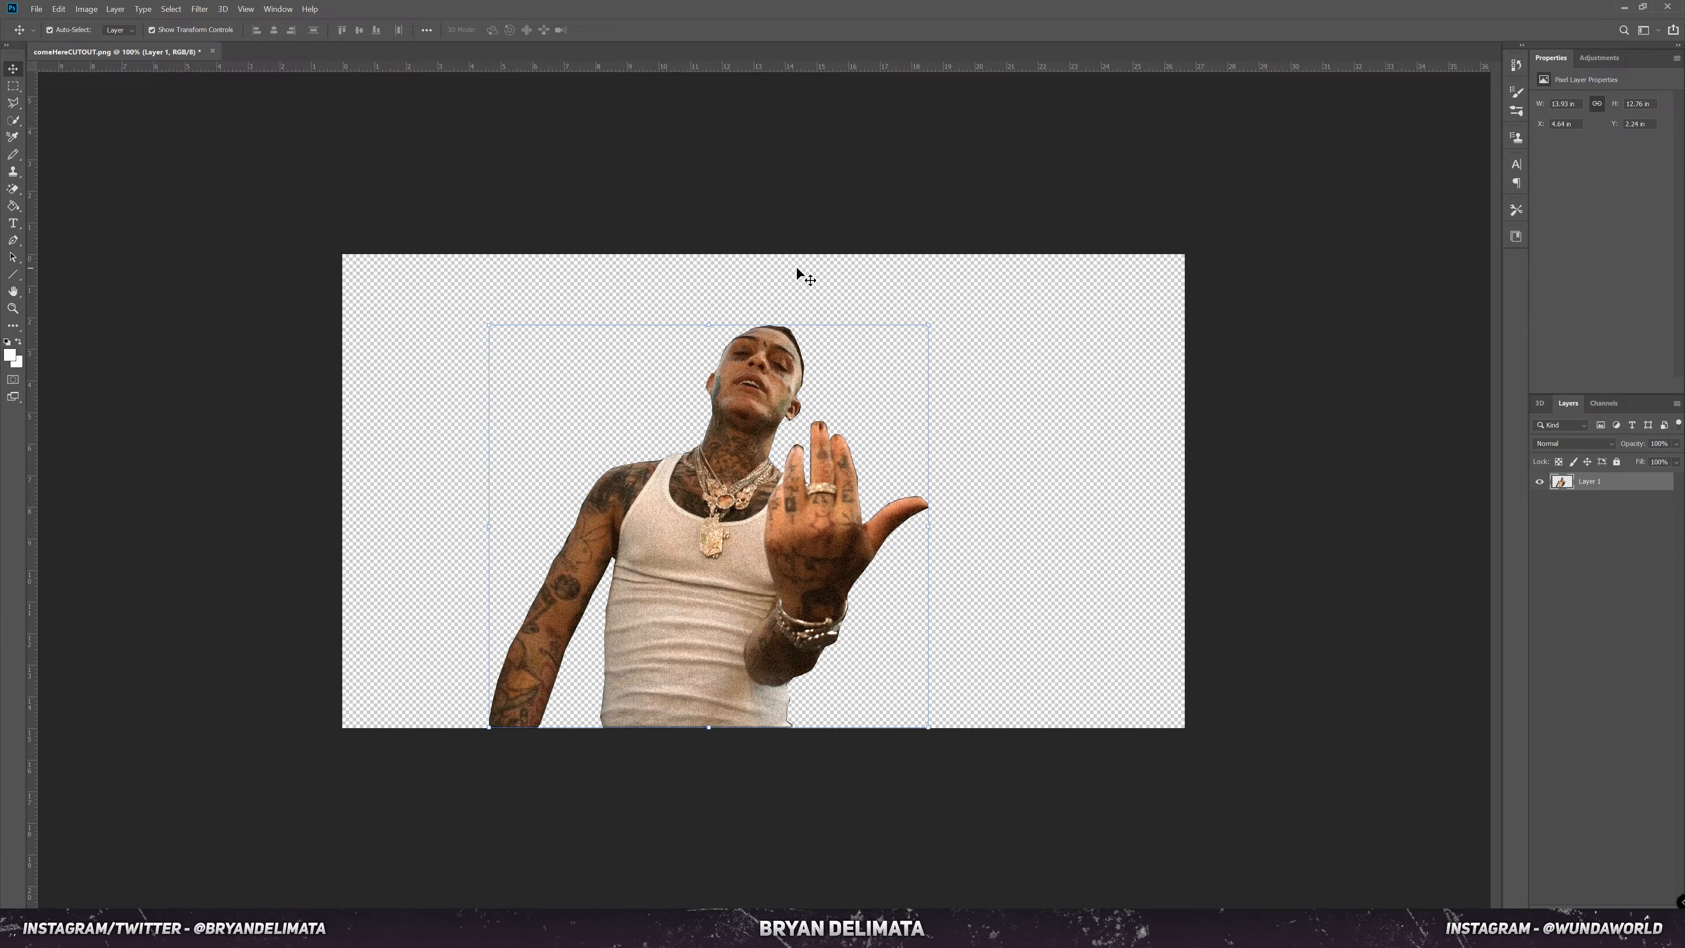
click(36, 8)
click(67, 148)
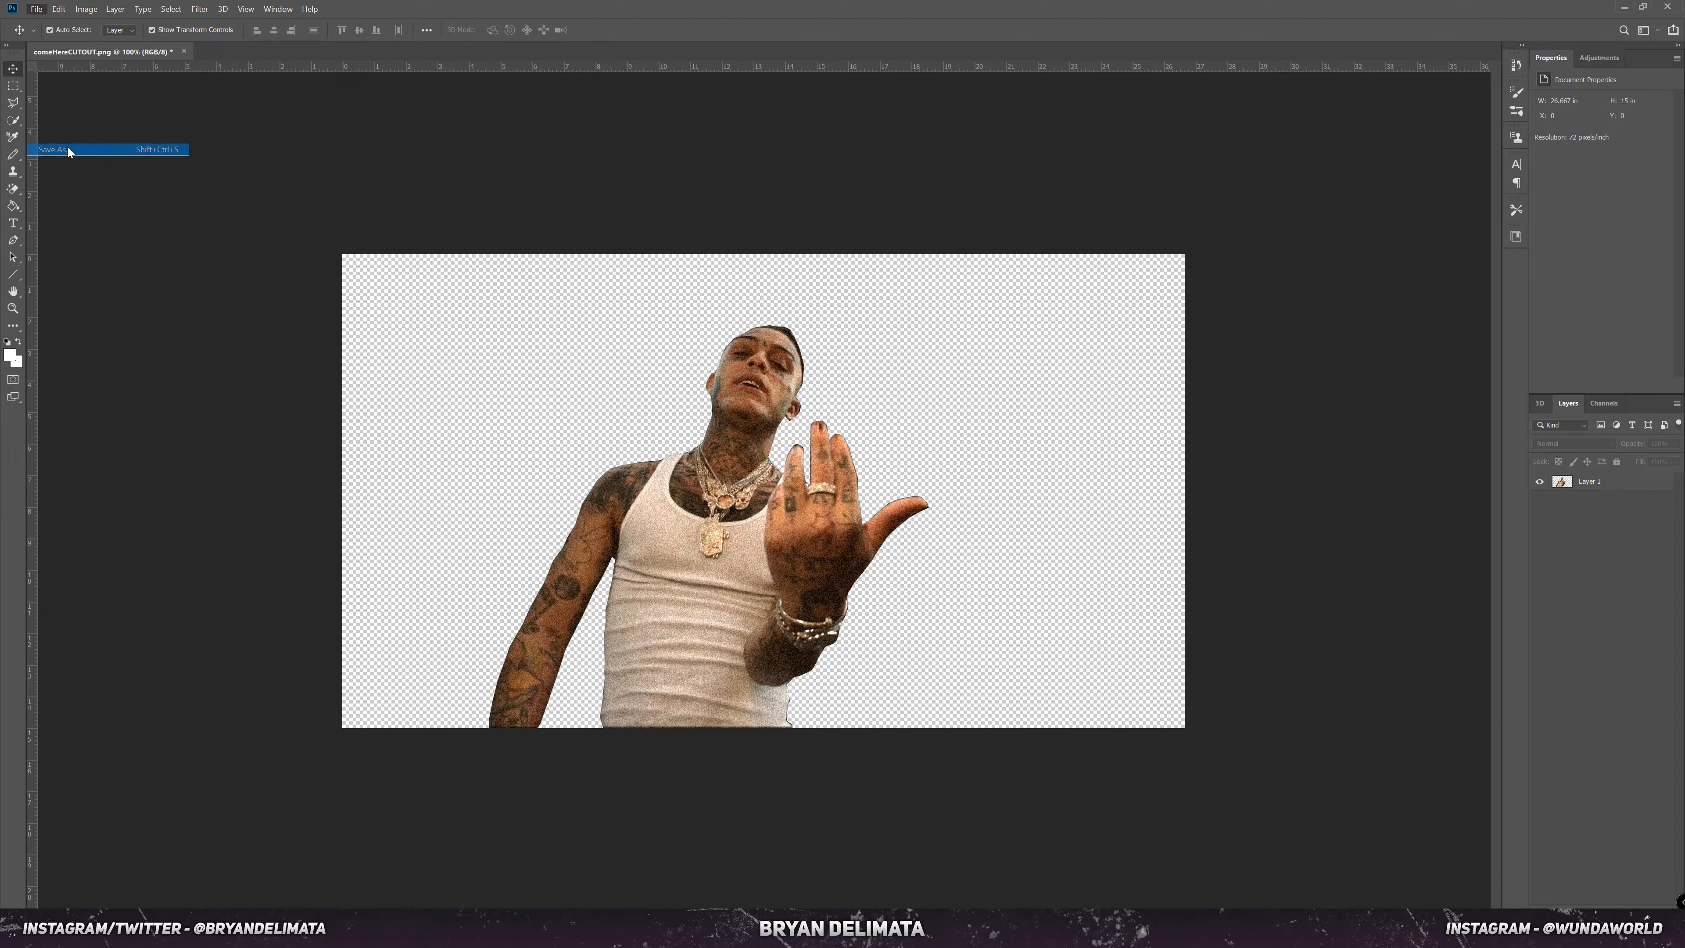
click(143, 494)
click(143, 495)
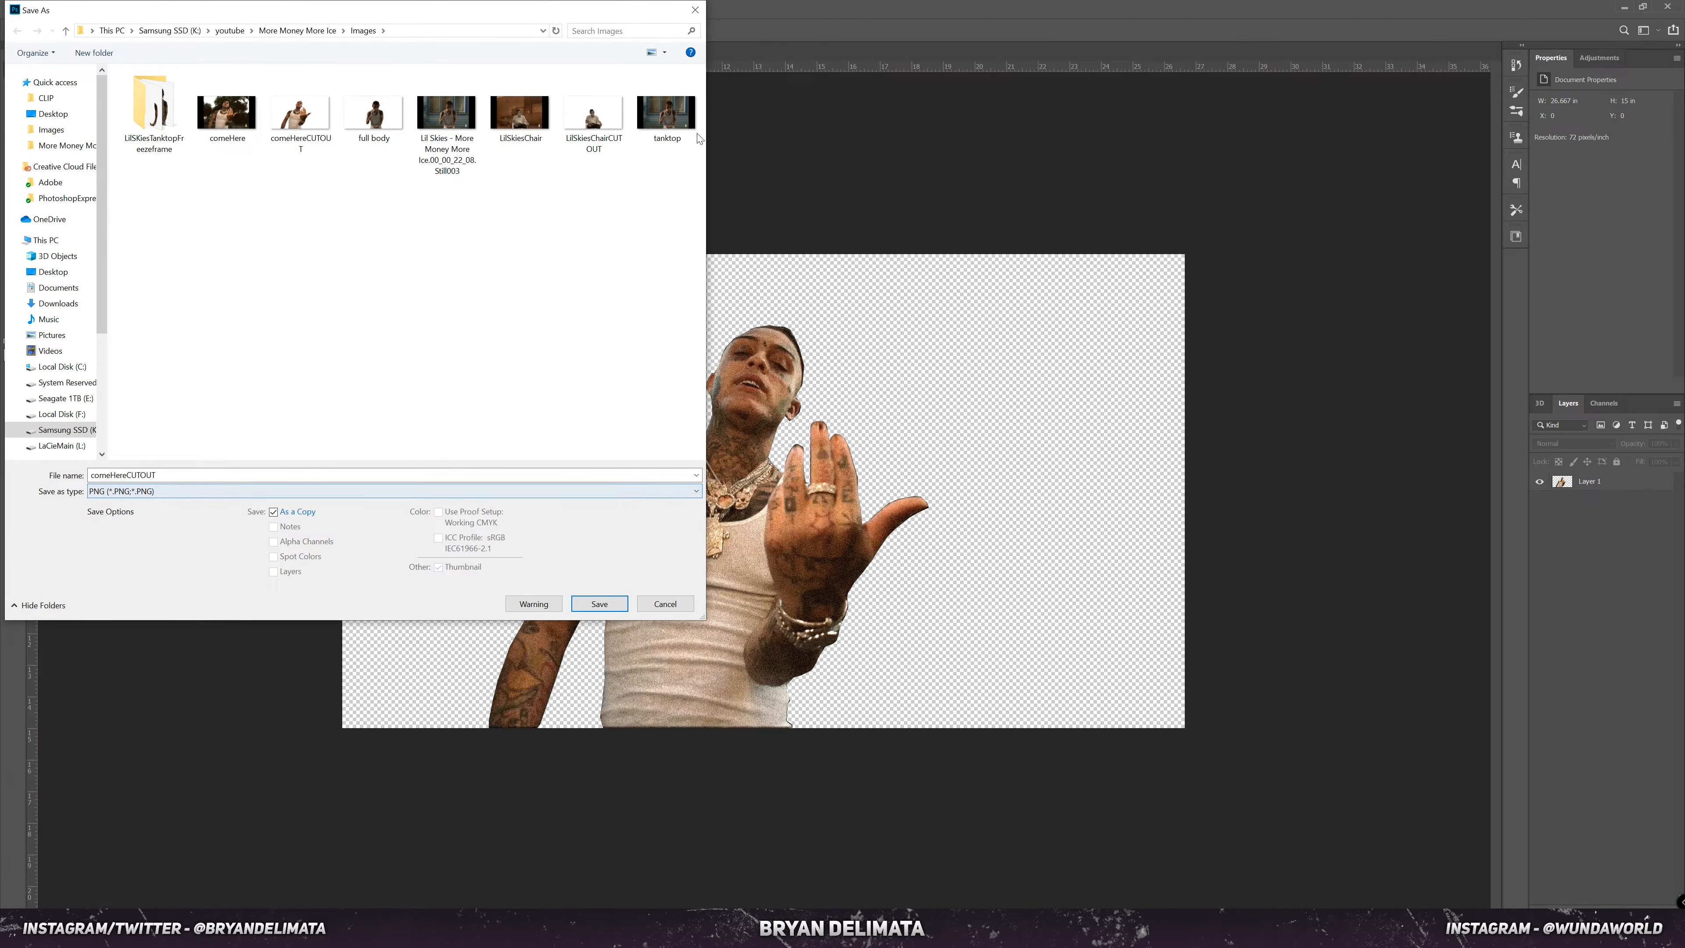
click(693, 11)
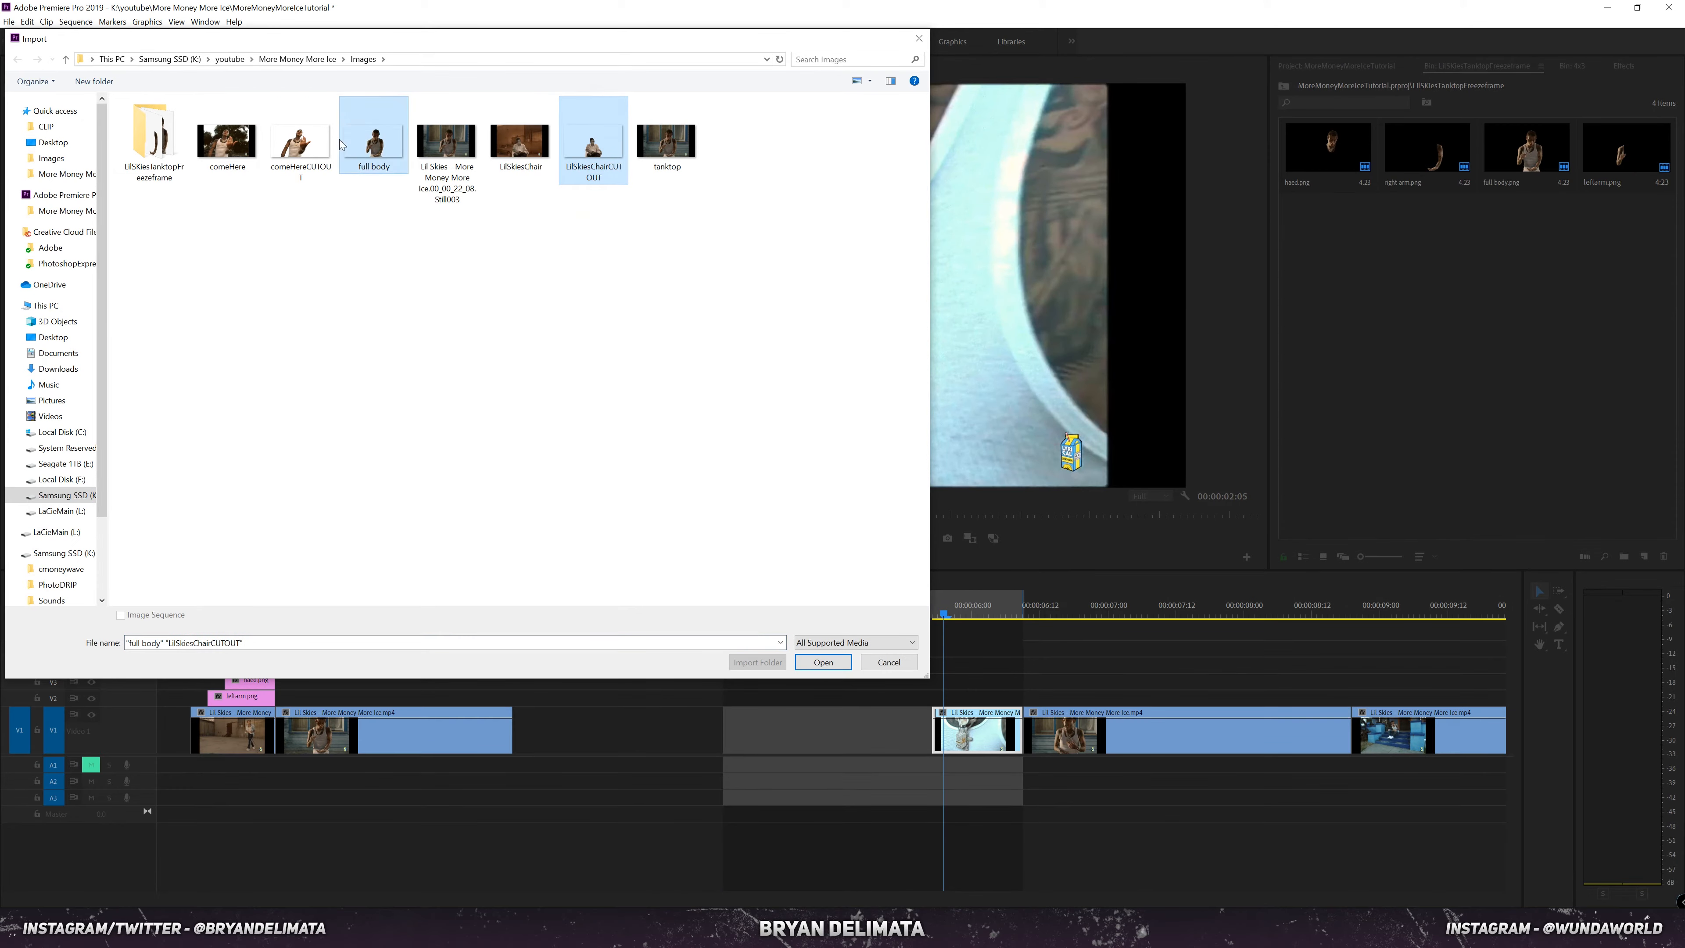
Step: Switch to Premiere Pro and import the full body, LilSkiesChairCUTOUT and comeHereCUTOUT images from the Images folder
ctrl+click(301, 139)
click(823, 661)
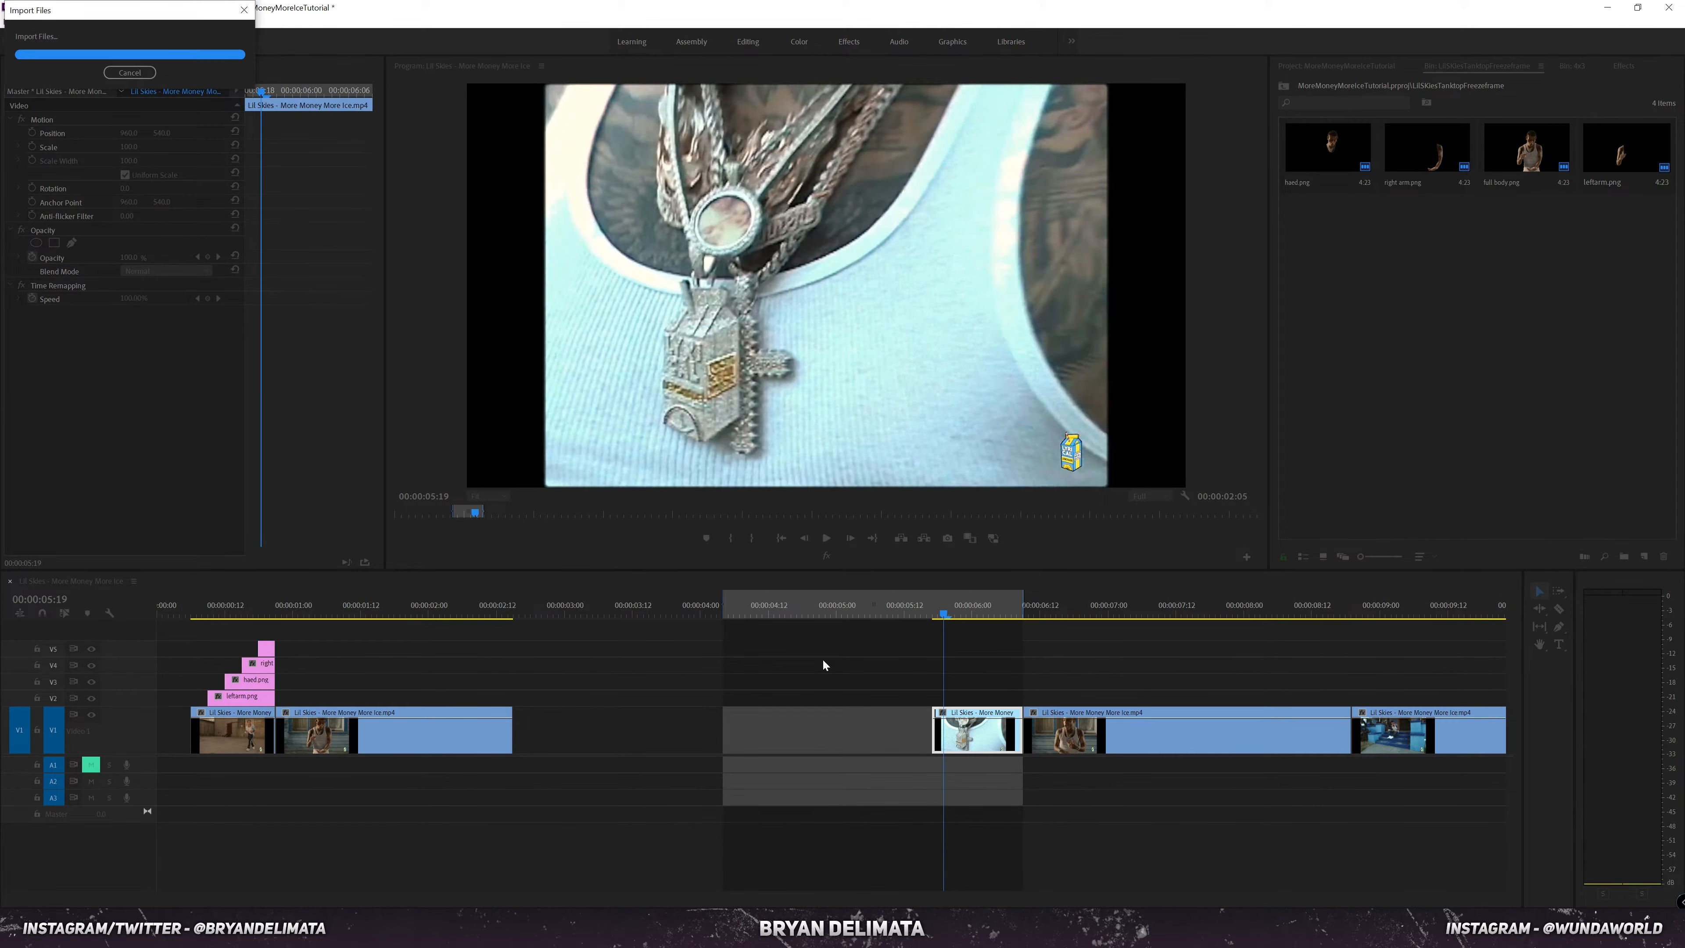
click(1299, 423)
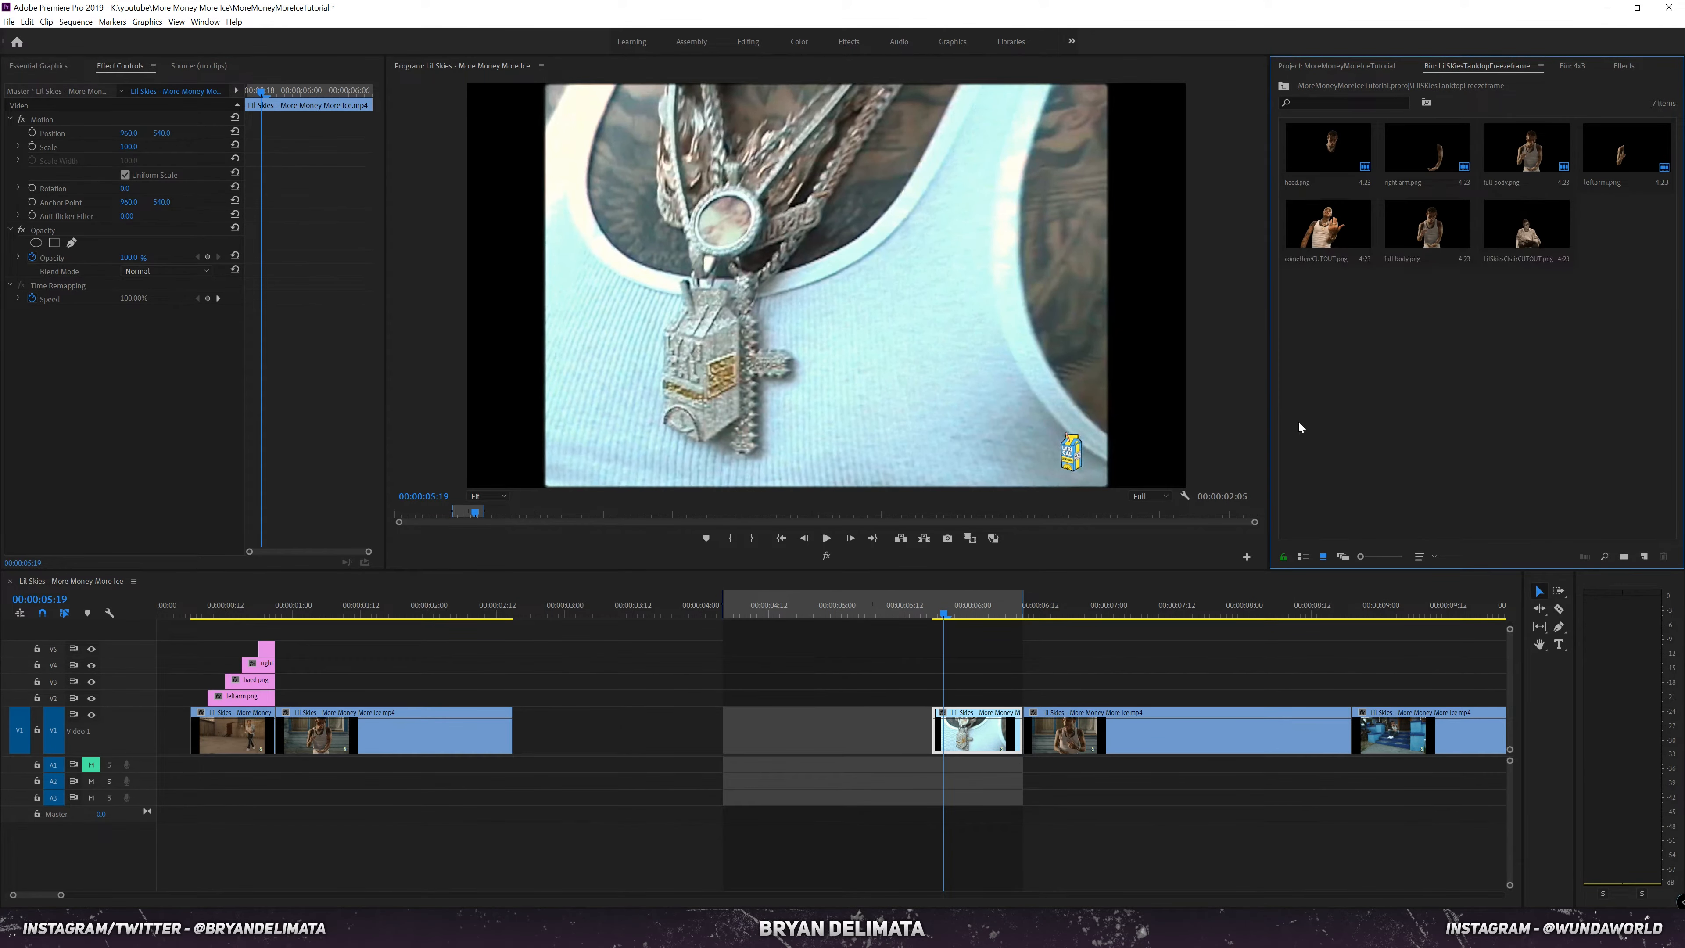
Step: Place comeHereCUTOUT.png above the necklace clip starting at 00:00:05:19 and trim it to end with that clip
drag(1329, 231, 943, 697)
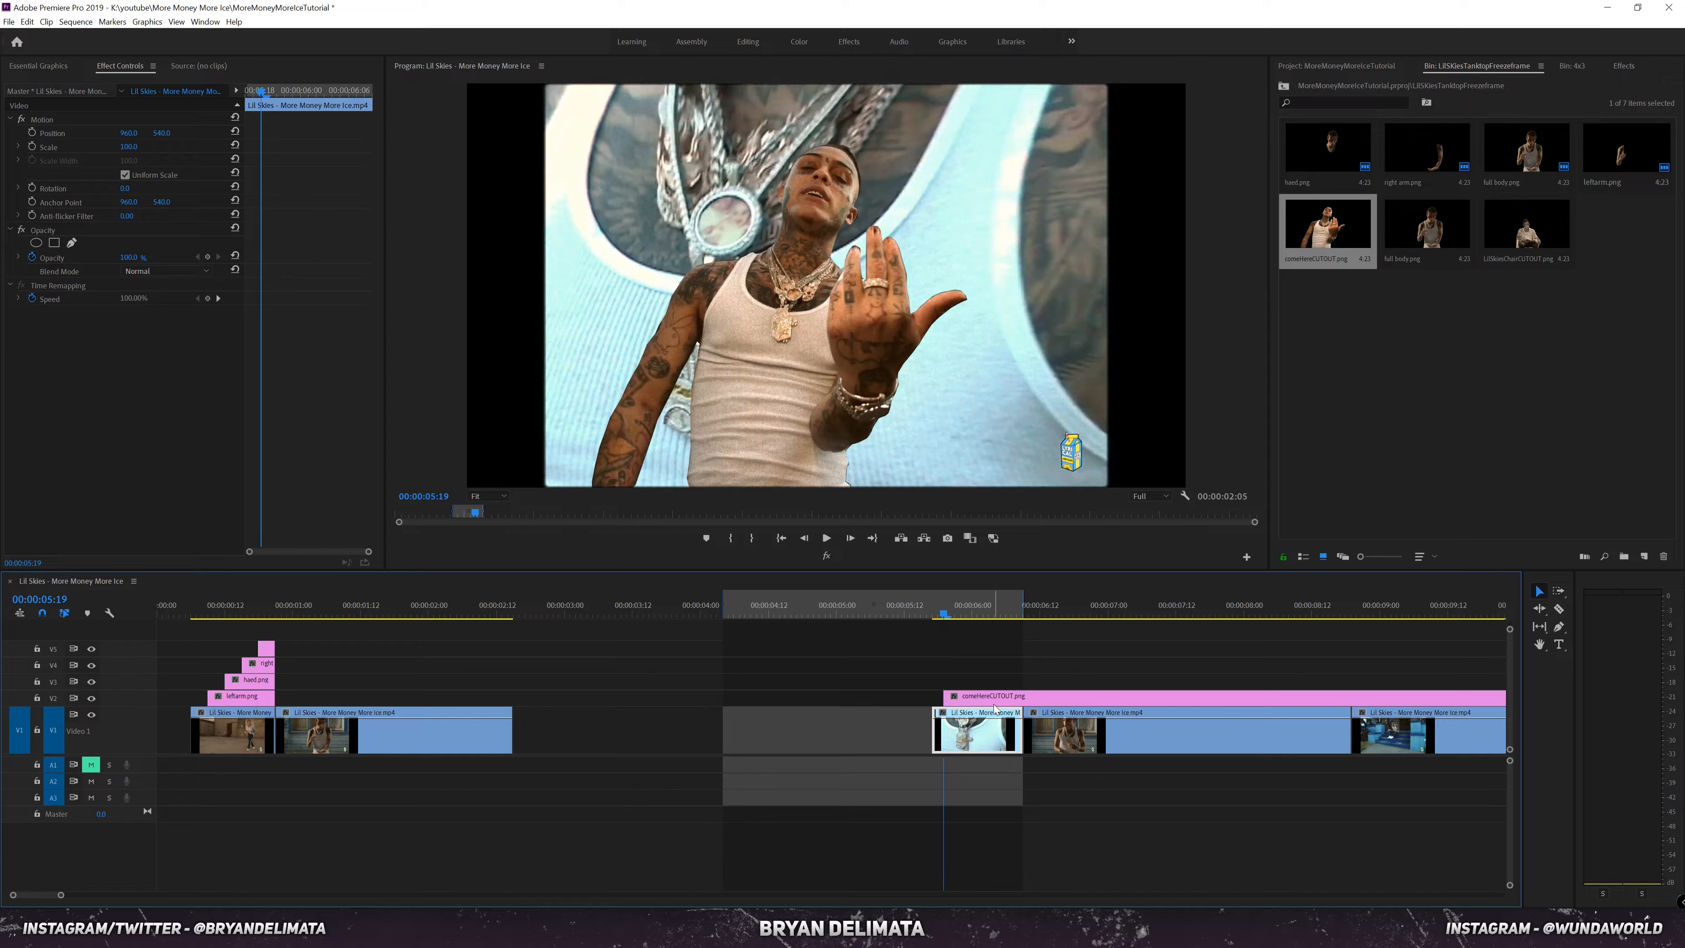
key(c)
click(1024, 698)
key(v)
click(1037, 698)
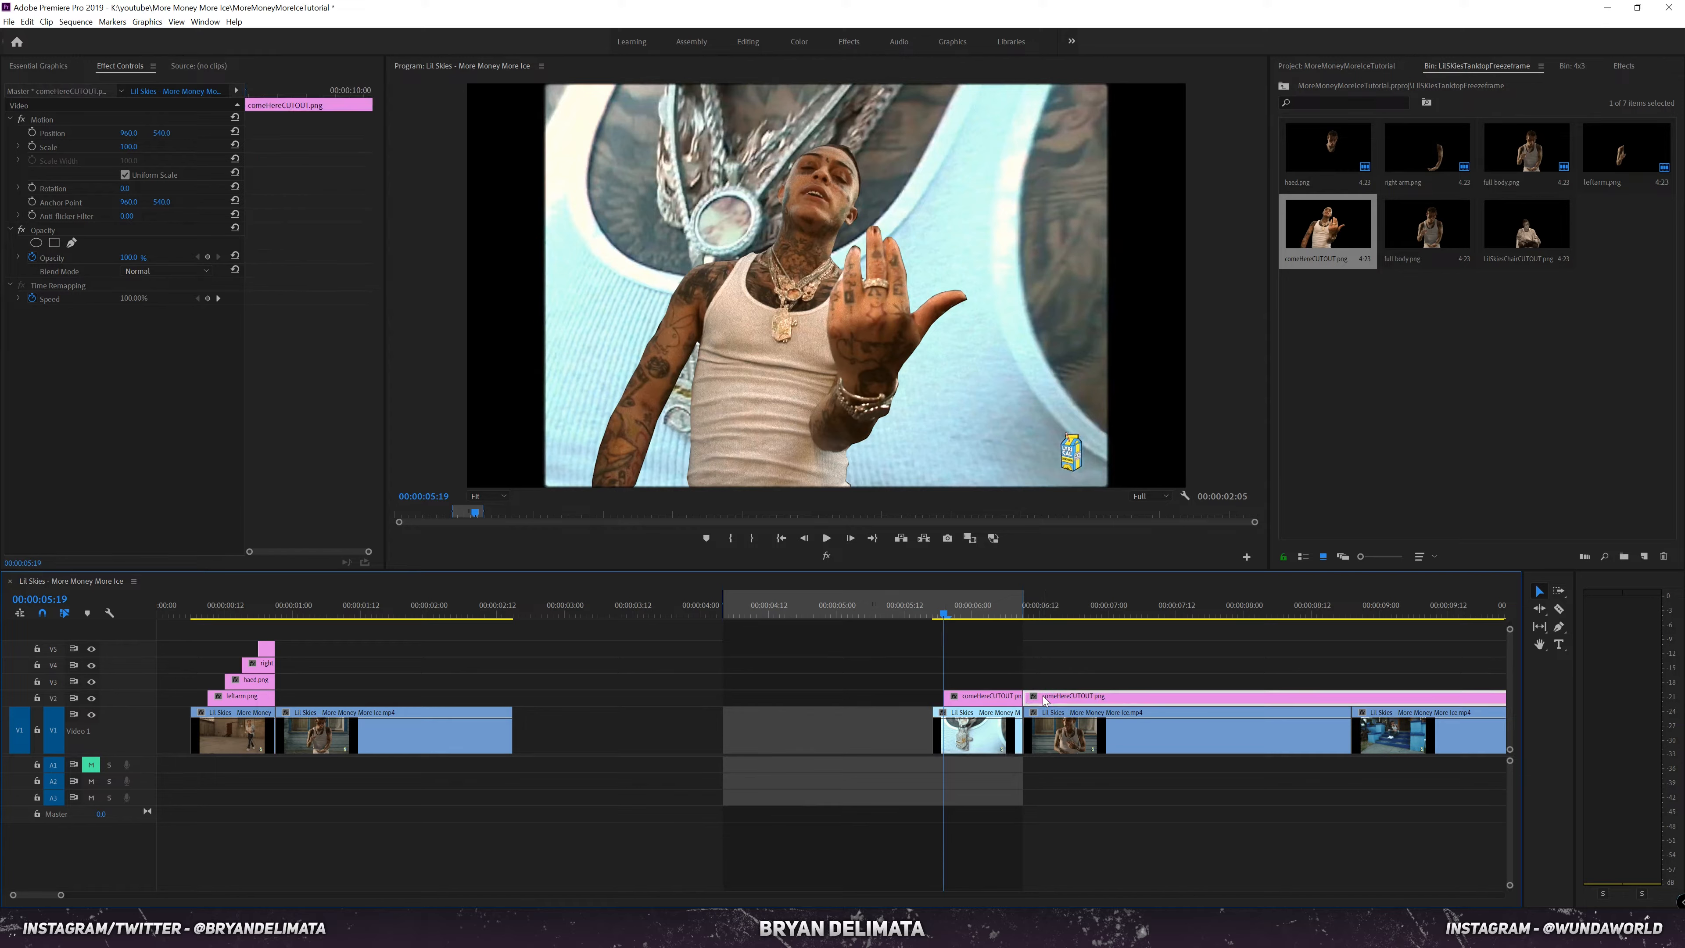
key(Delete)
Step: Enlarge the comeHere cutout, rotate it clockwise about 18° and shift it toward the left of the frame
click(981, 701)
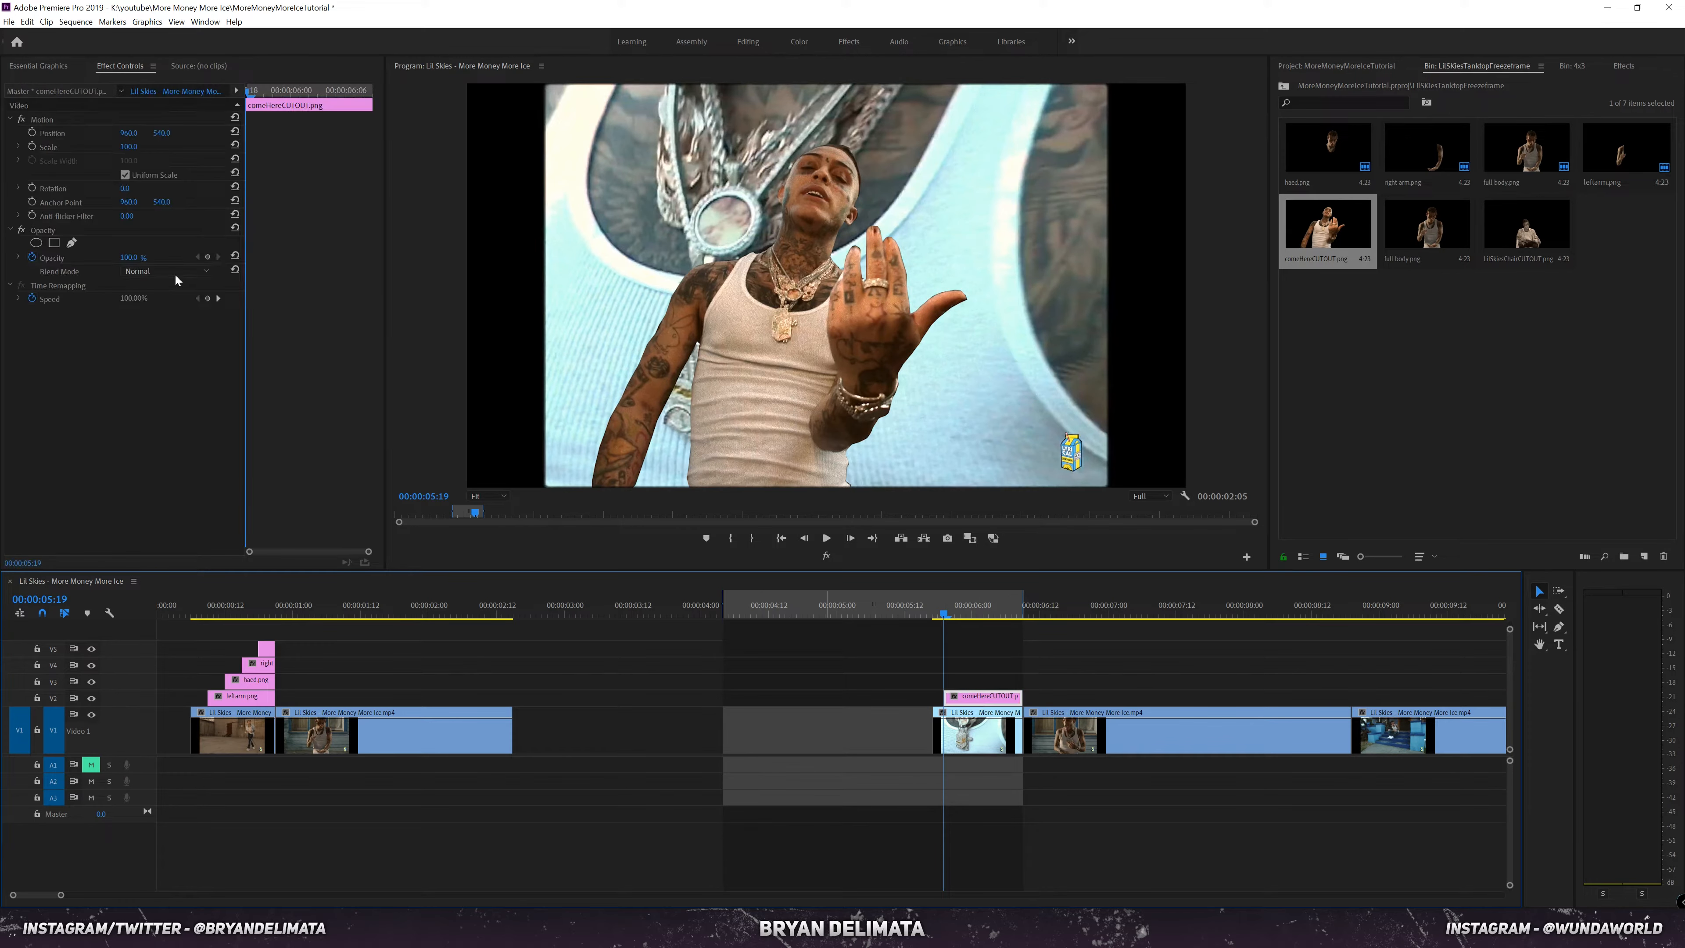
drag(133, 150, 175, 134)
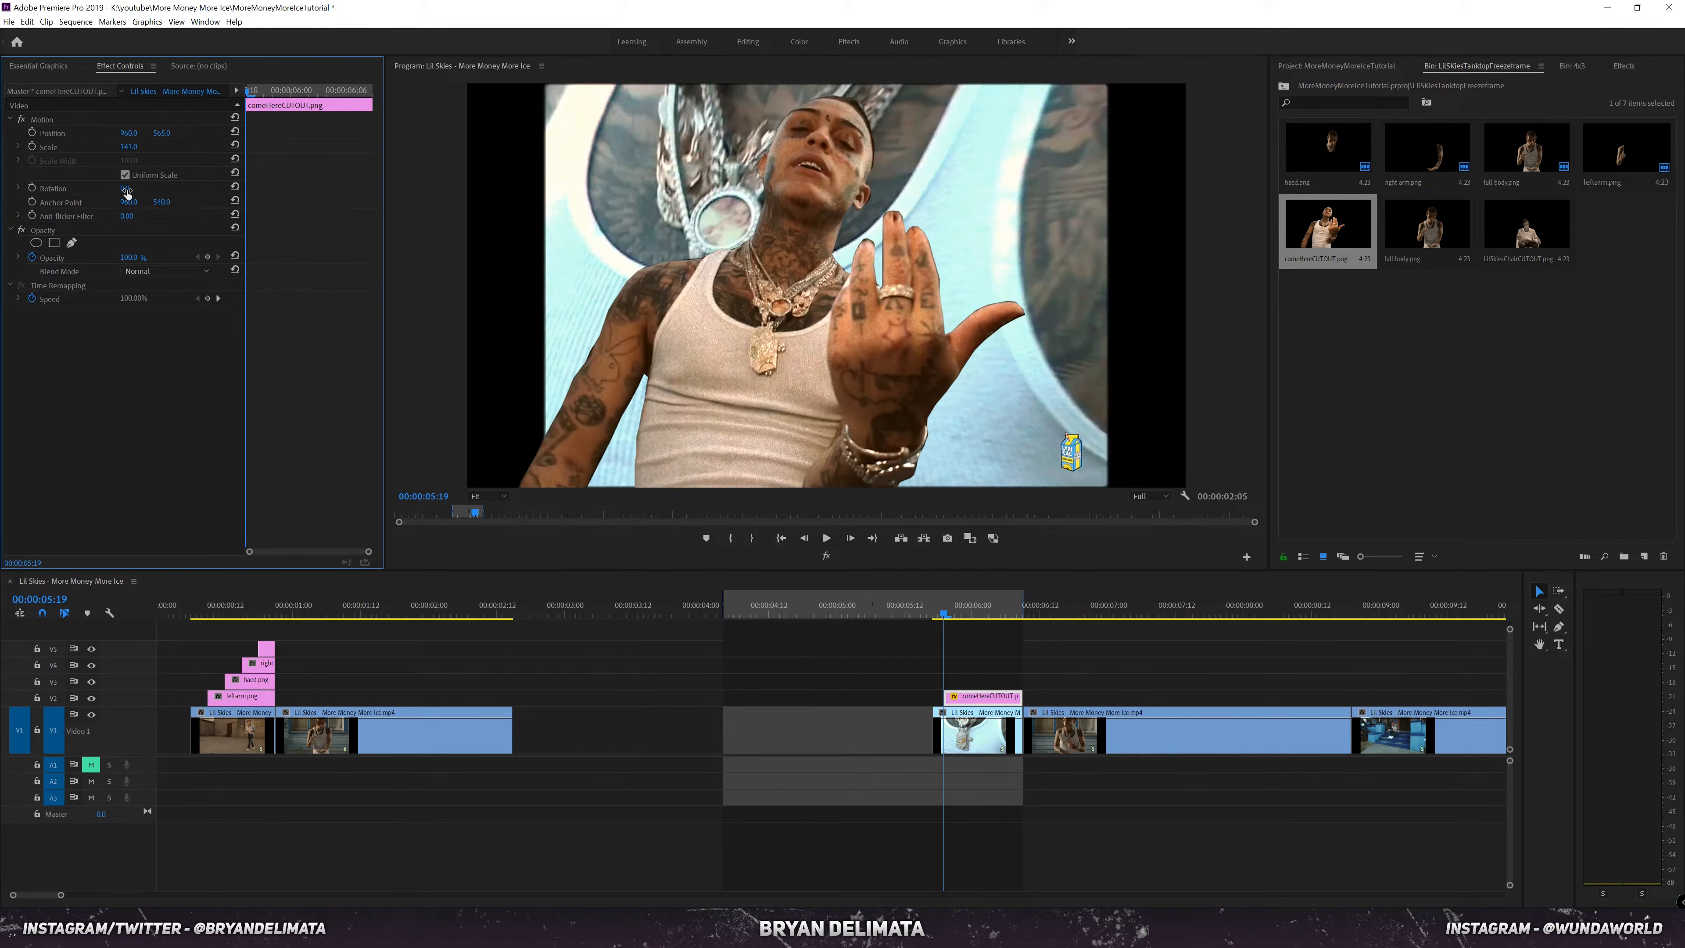
drag(126, 189, 137, 189)
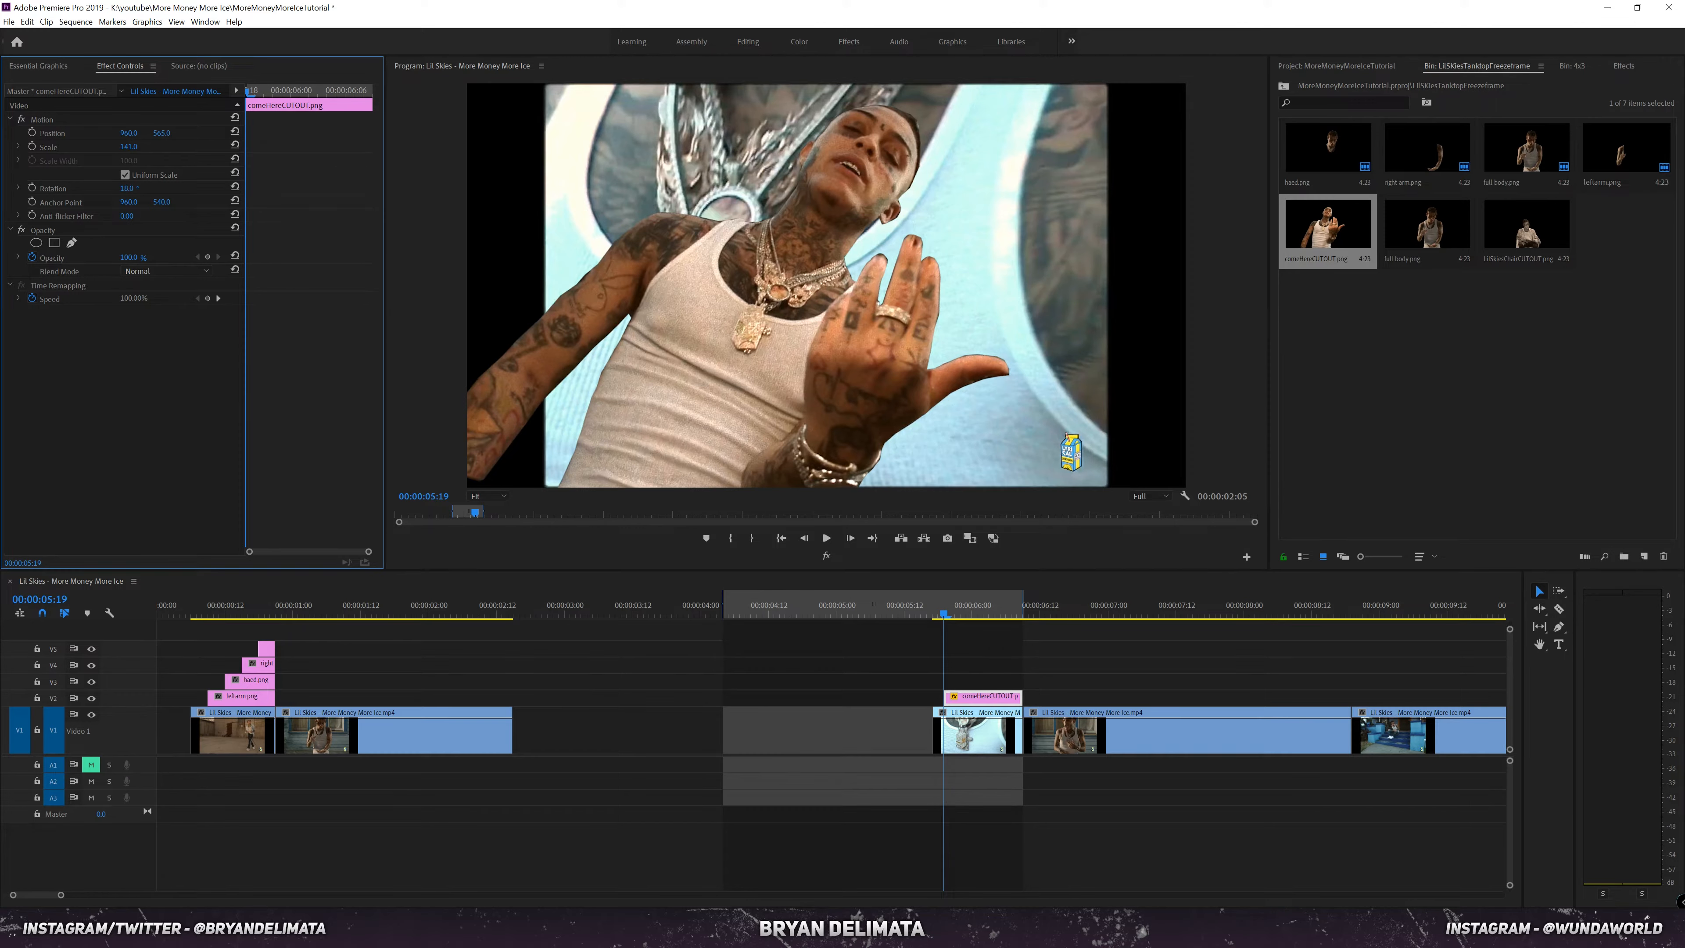
drag(128, 147, 139, 147)
drag(158, 133, 59, 134)
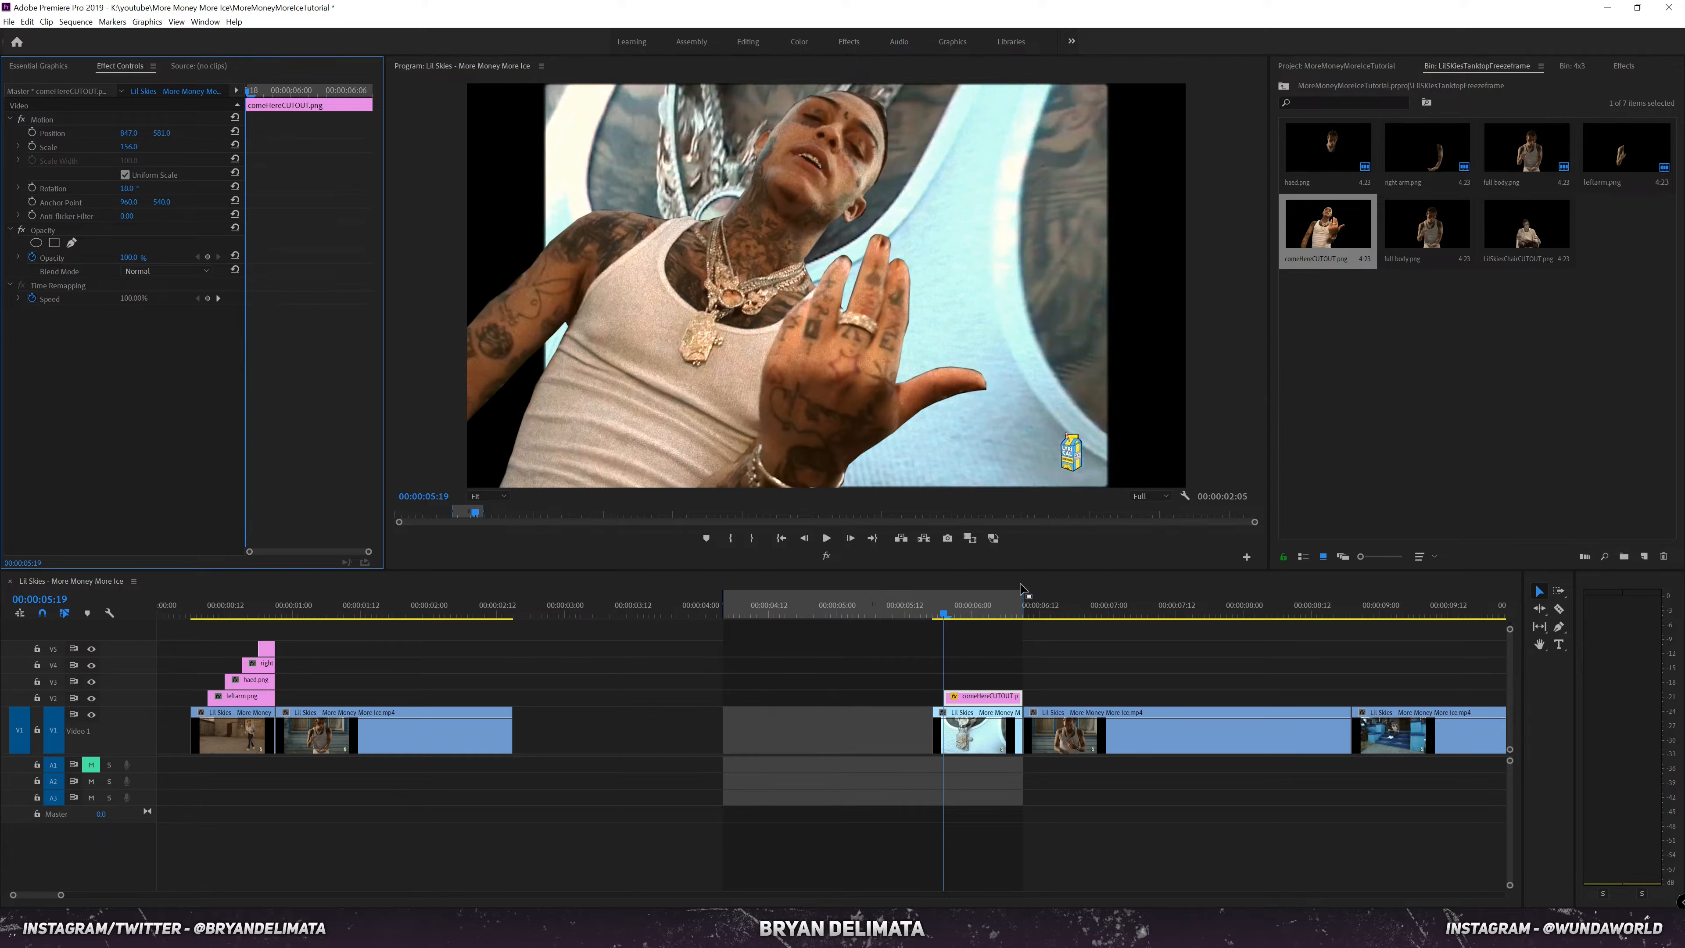
Step: Add the full body cutout over the comeHere cutout at 00:00:05:22, enlarge it, tilt it counterclockwise and shift it to the frame's right side
drag(949, 611, 962, 612)
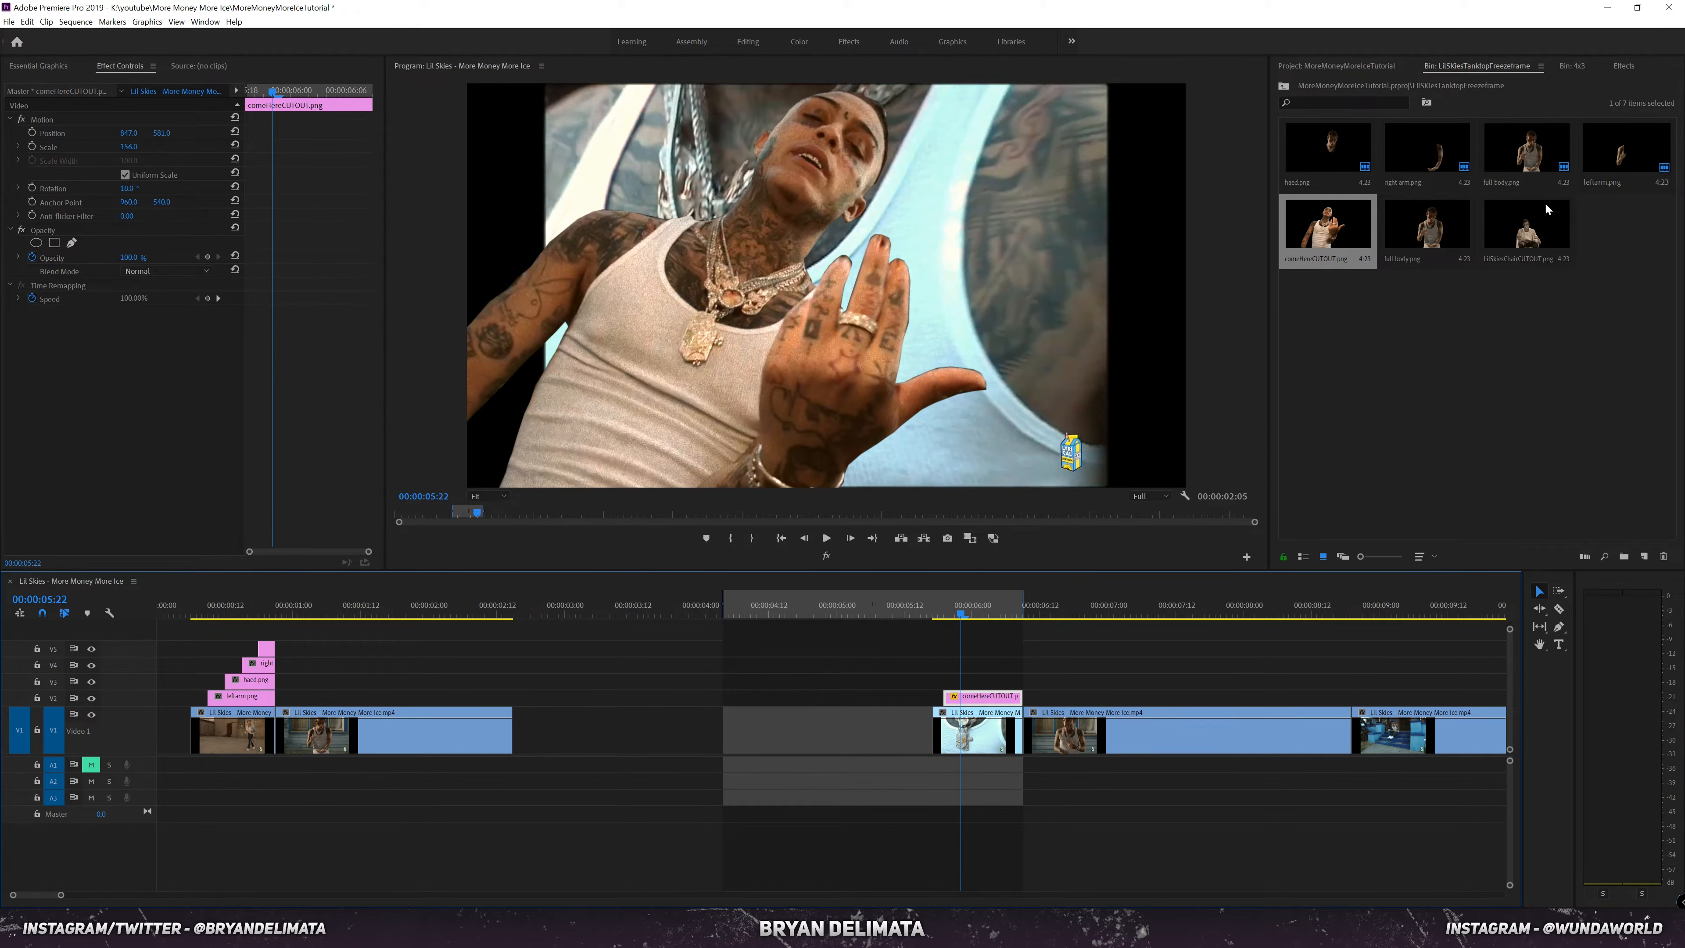
drag(1440, 229, 980, 686)
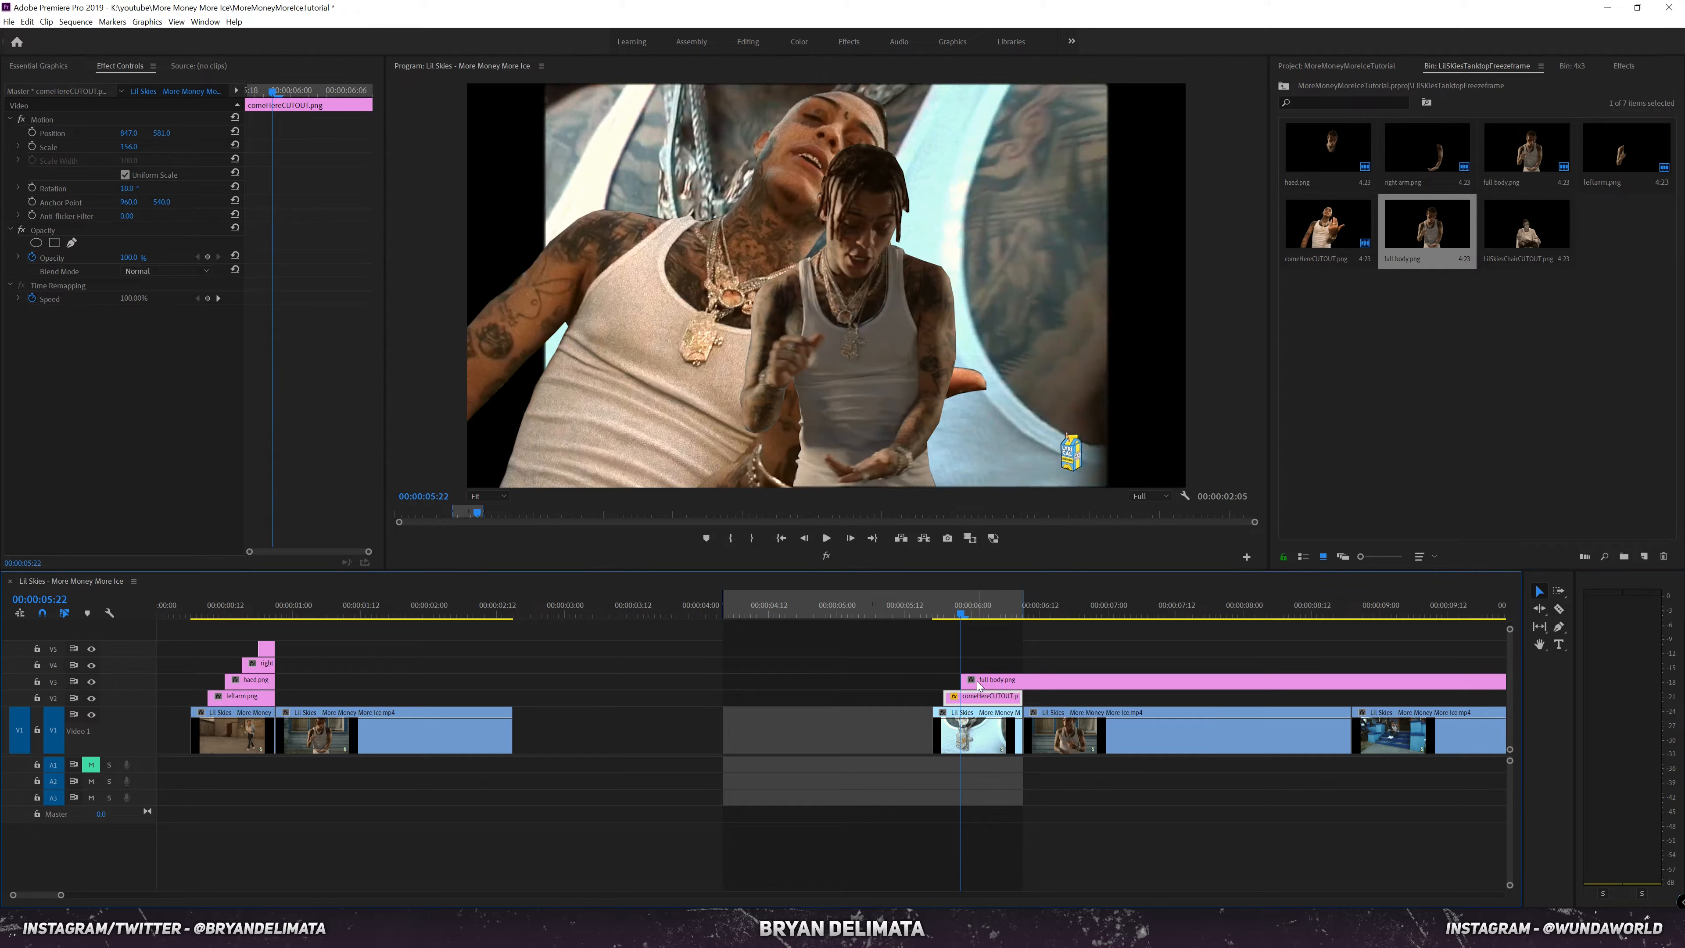
click(991, 682)
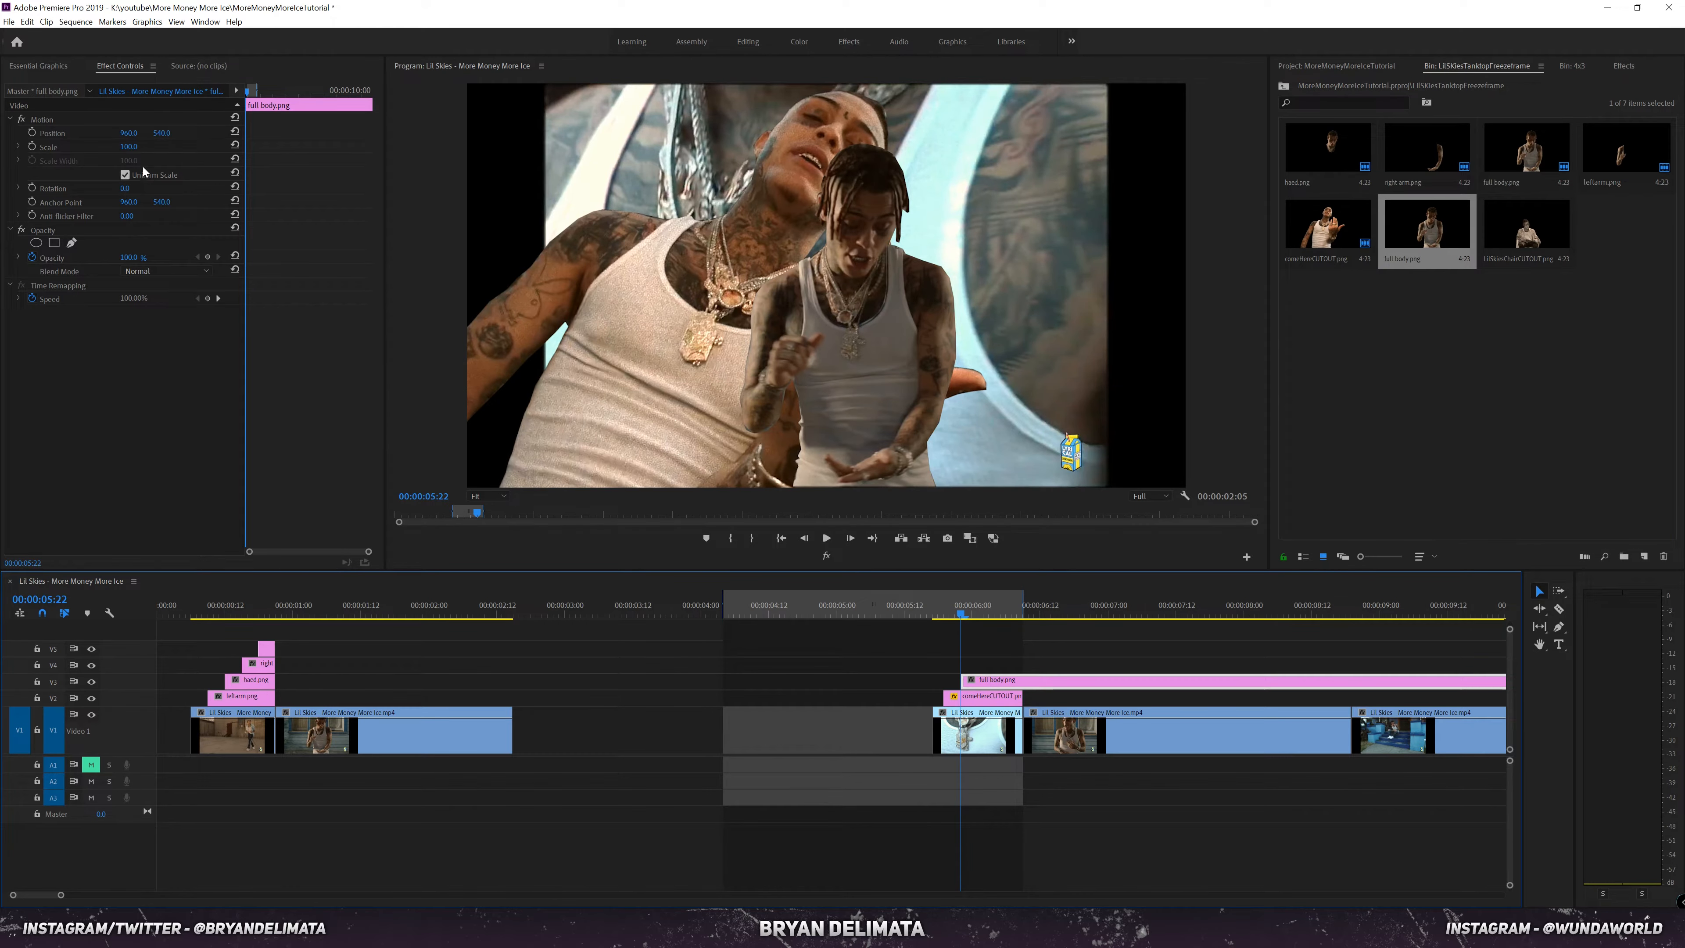
drag(131, 147, 173, 133)
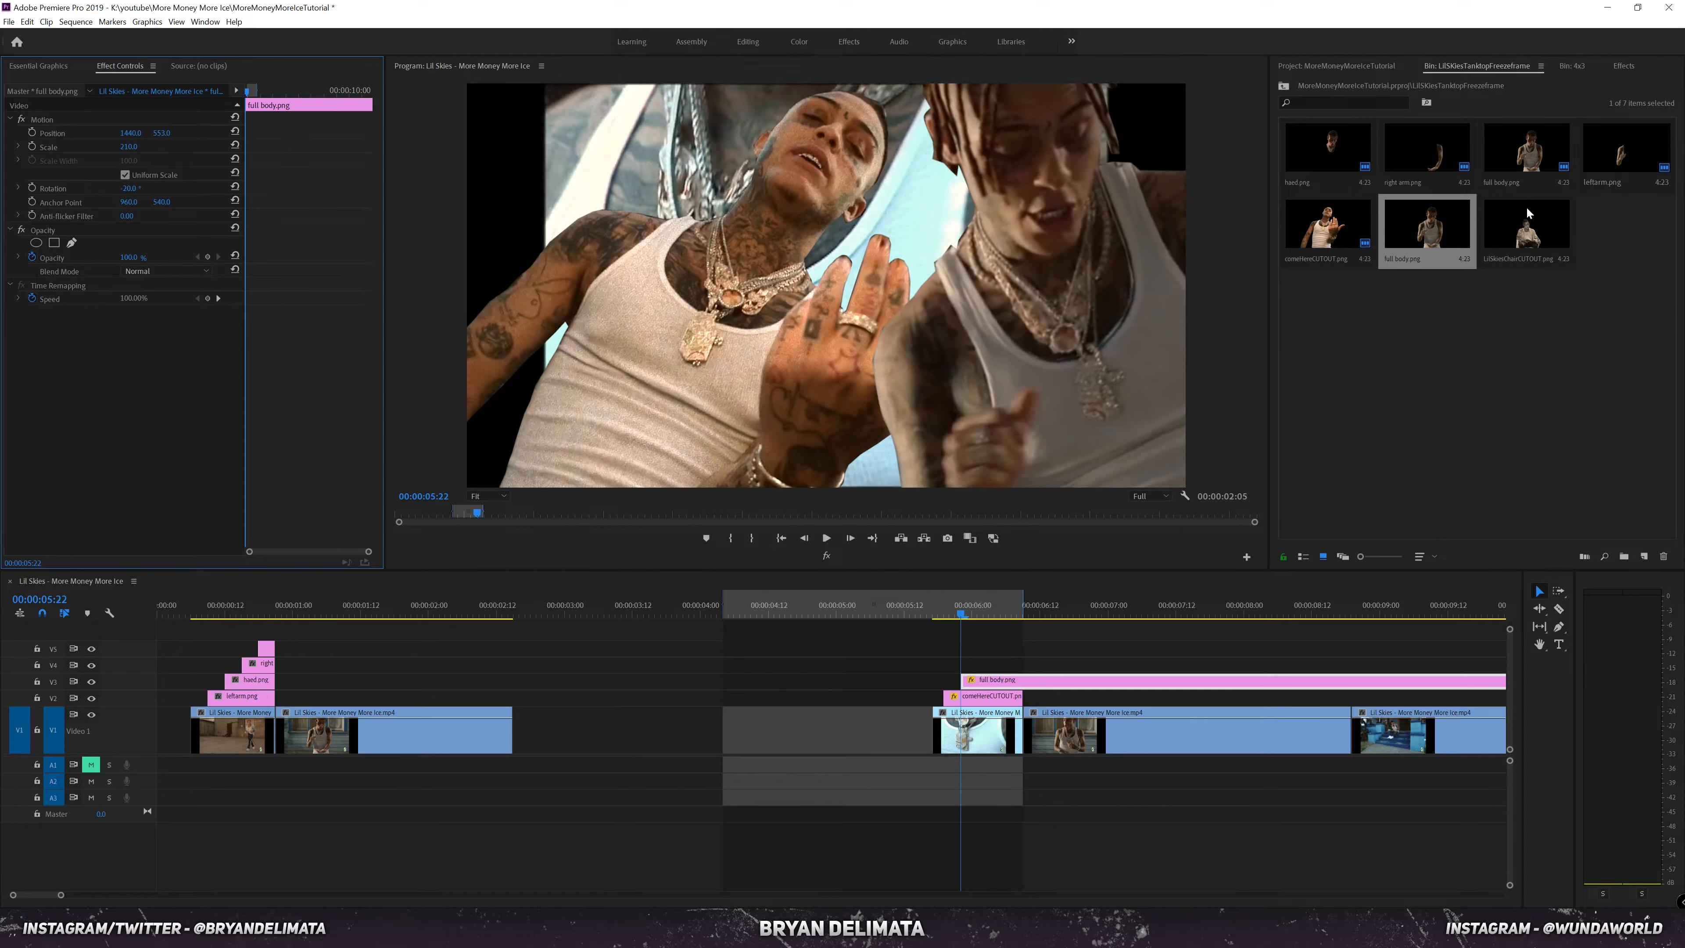
Step: Add the LilSkiesChairCUTOUT image three frames after the full body cutout, beneath both other cutouts, enlarged and repositioned to fill the background
drag(1527, 213, 990, 617)
key(Right)
key(Right)
key(Right)
click(991, 664)
drag(128, 147, 635, 147)
drag(162, 134, 0, 134)
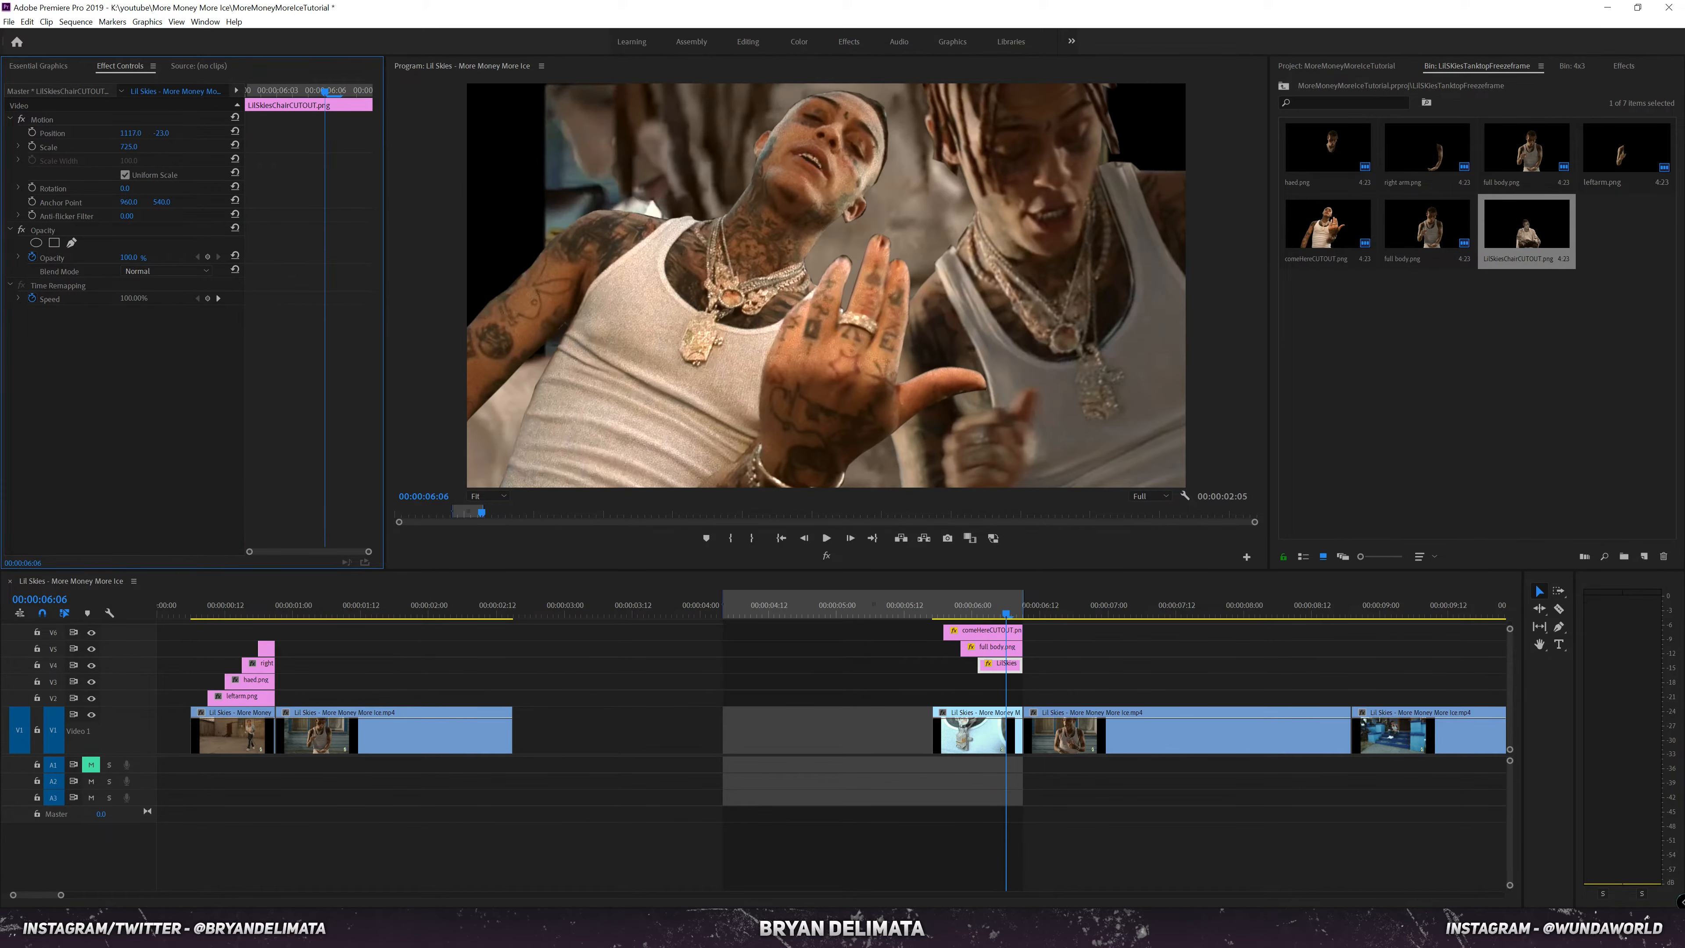
drag(126, 133, 49, 133)
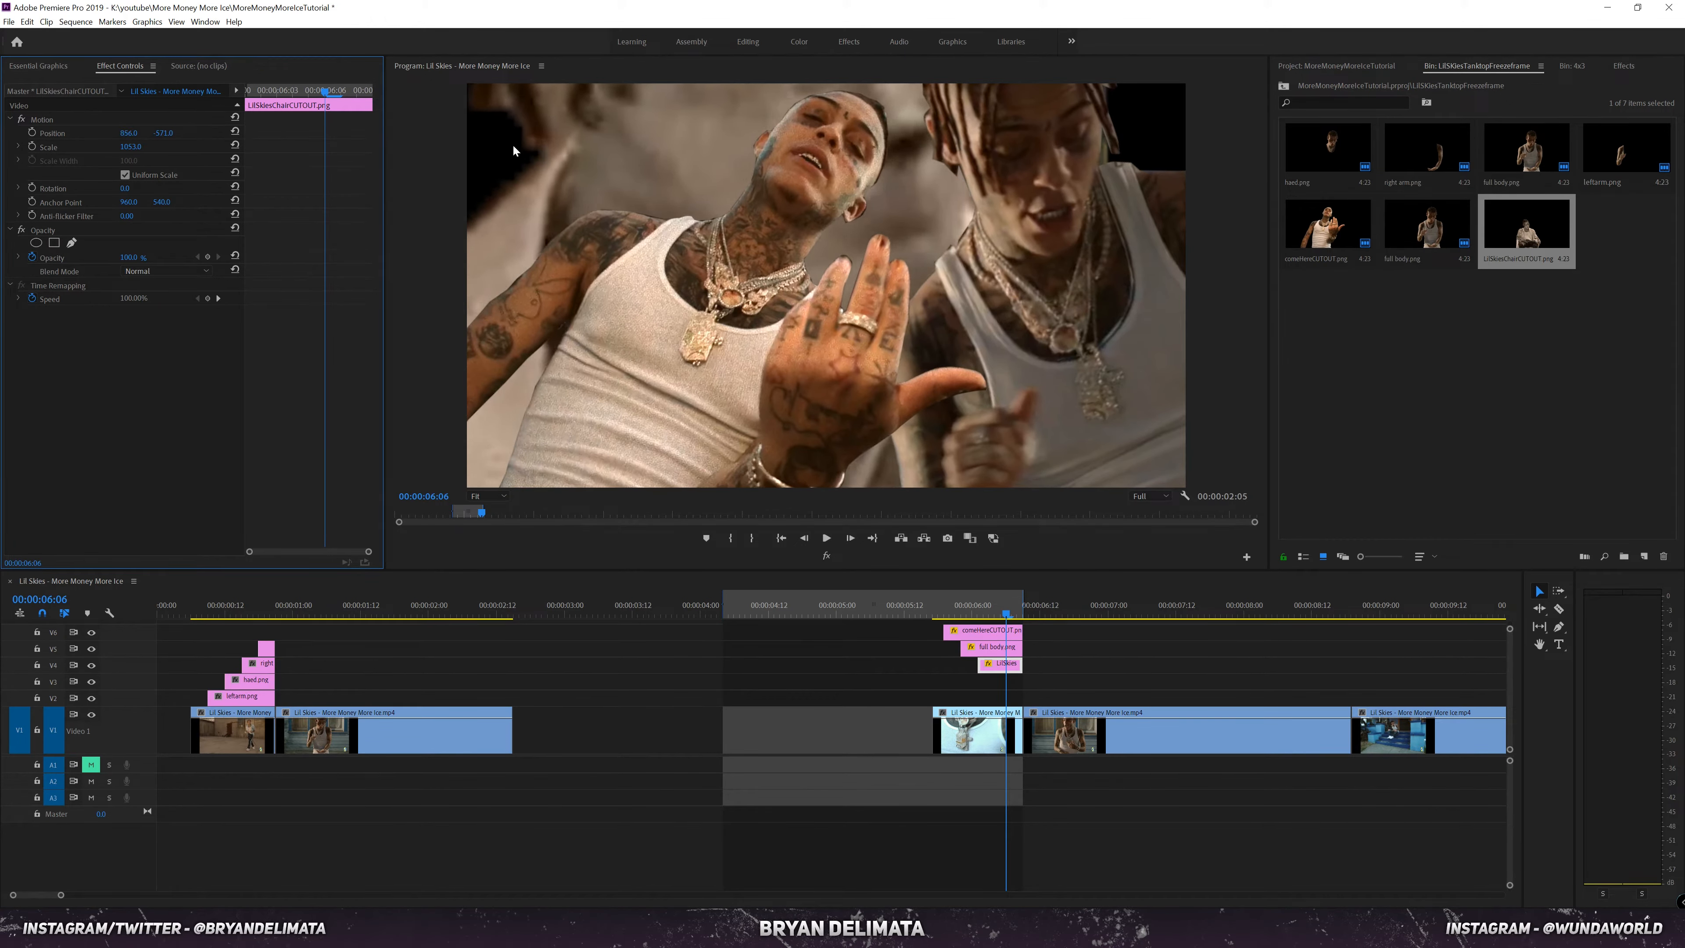
Step: Select the three stacked collage cutouts above the necklace clip and shift their starts about one frame later
click(994, 610)
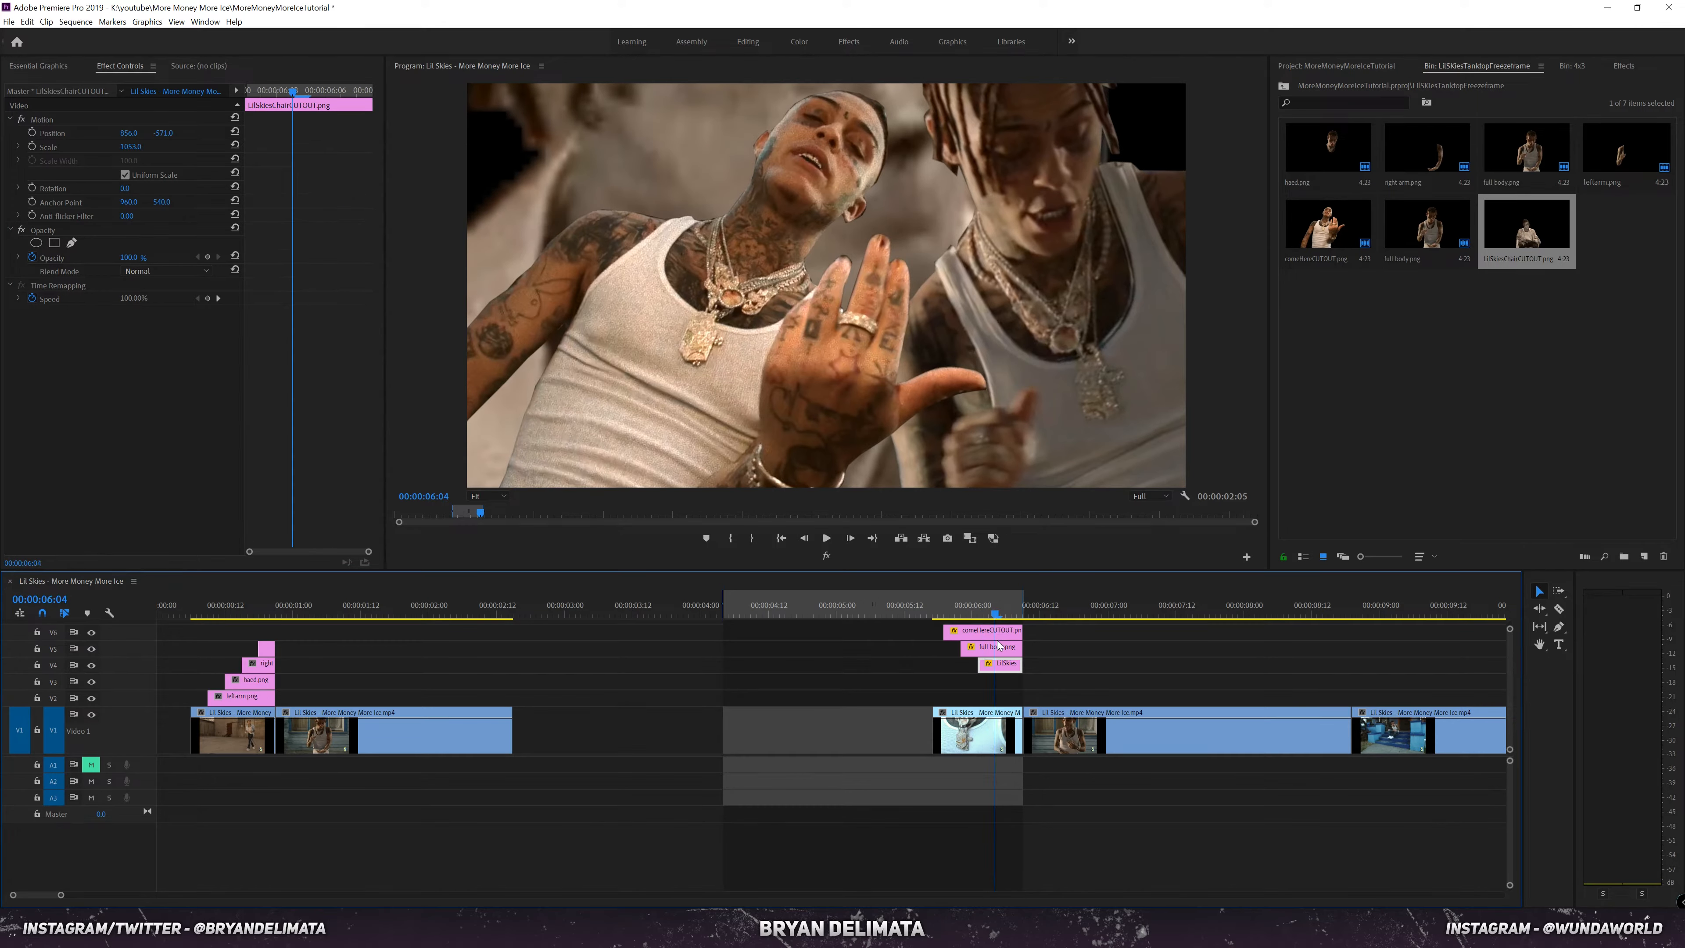
key(Right)
key(Right)
key(Right)
key(Right)
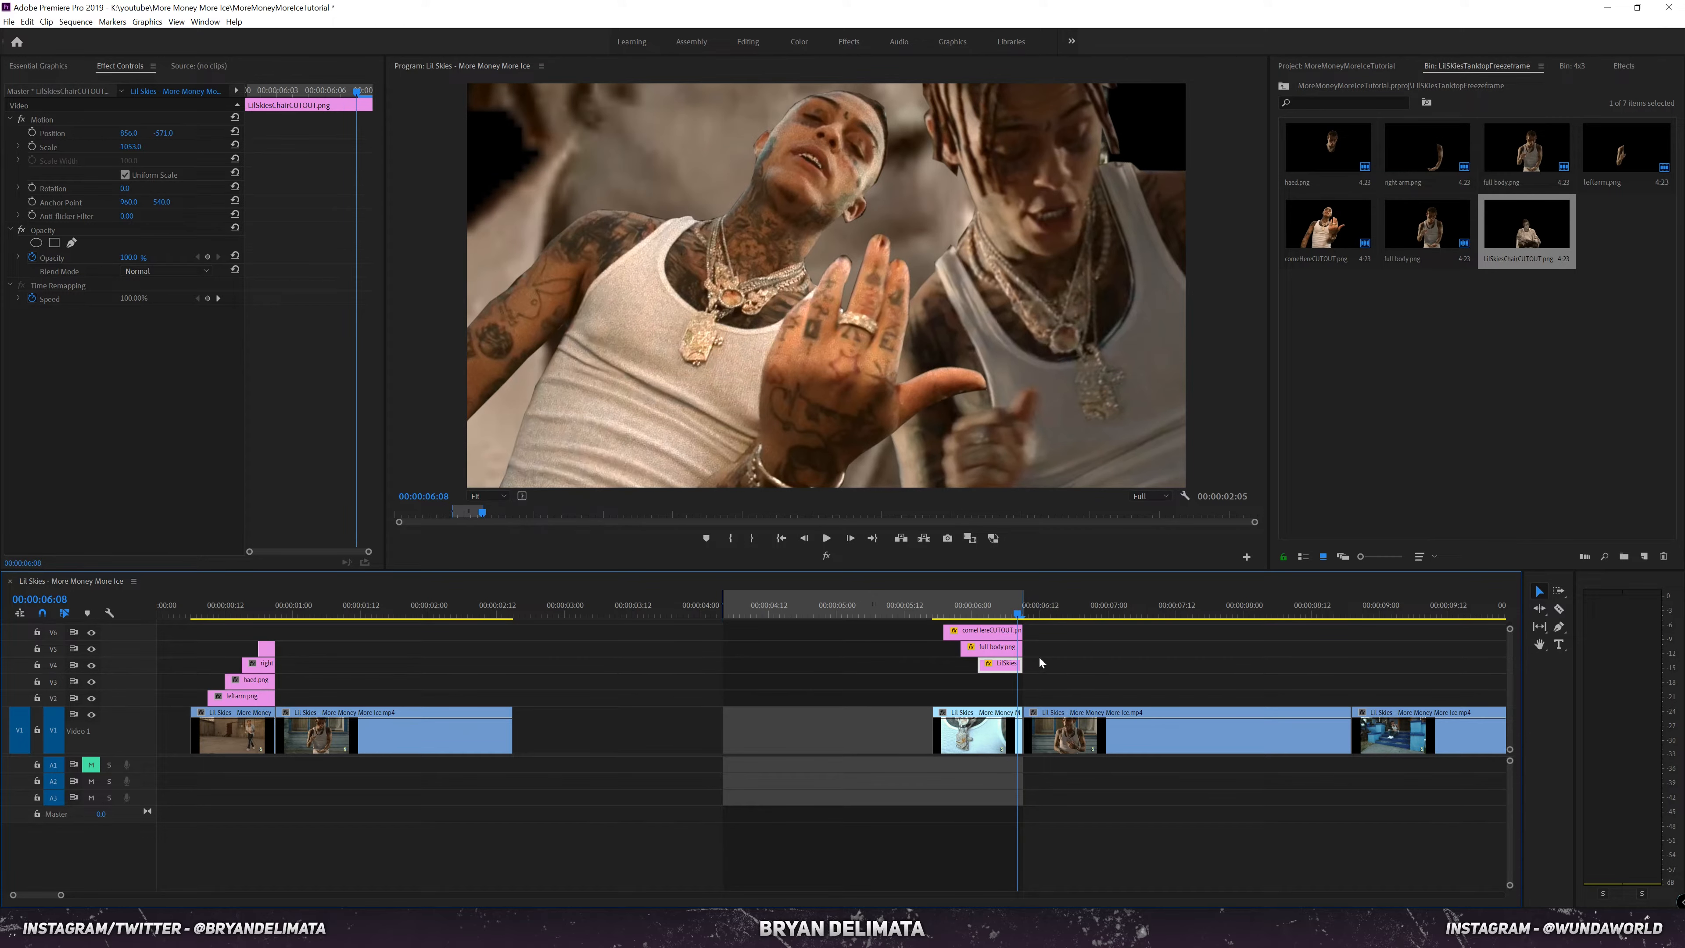
click(1047, 668)
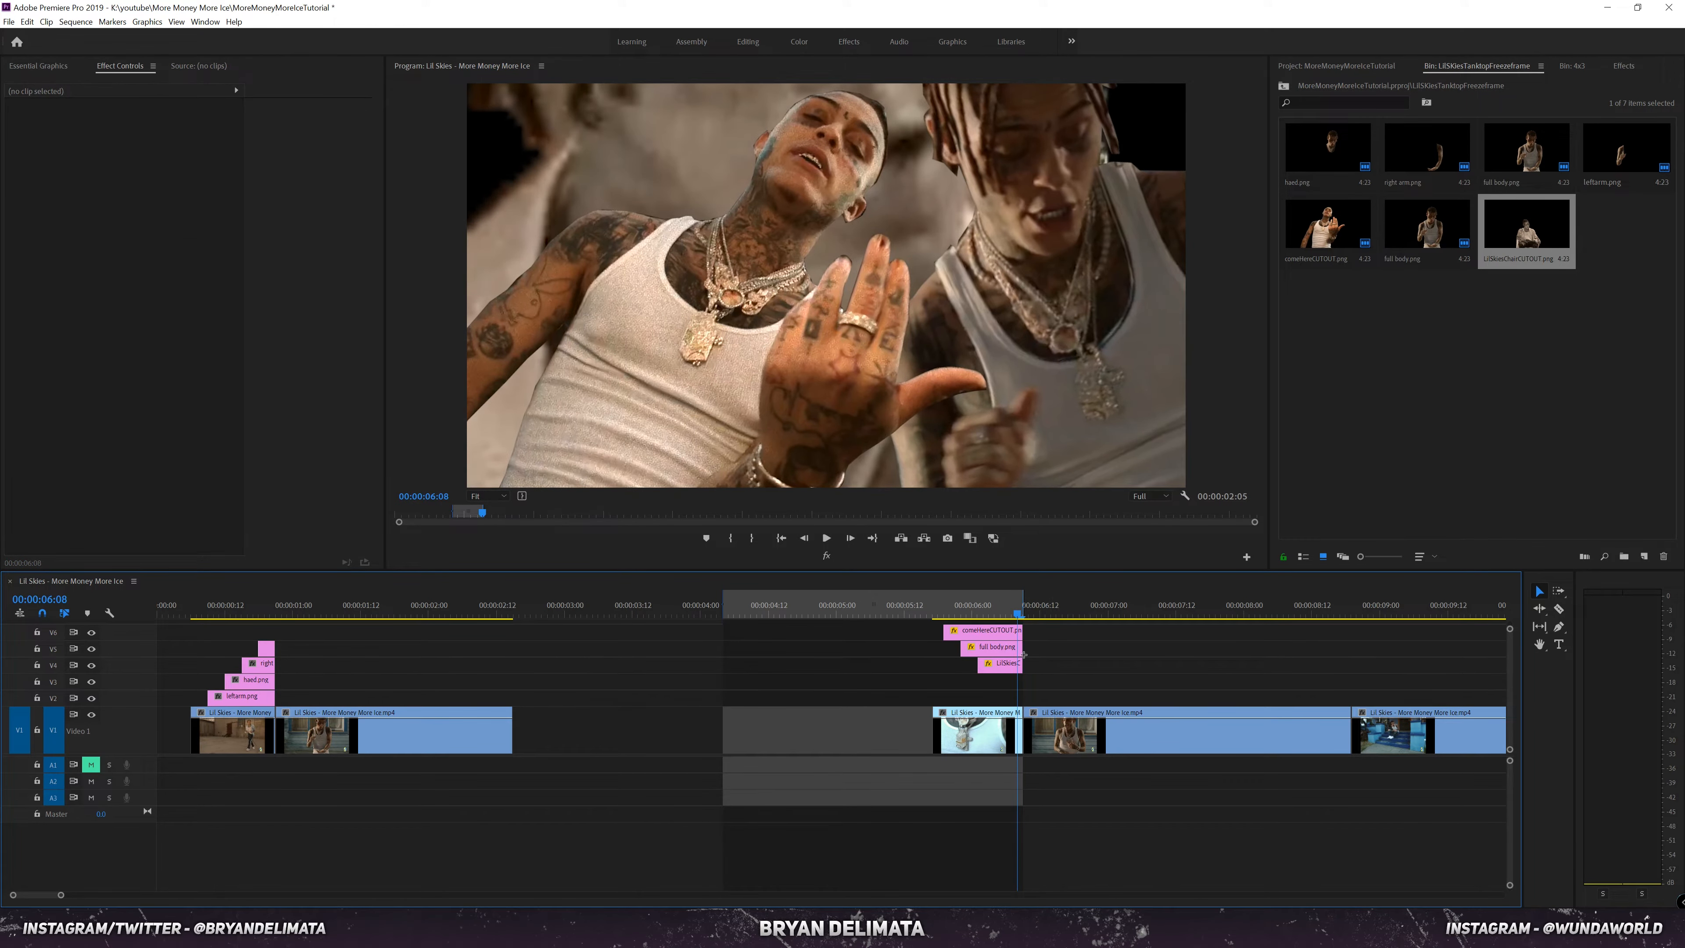
drag(1024, 655, 1003, 629)
drag(1005, 647, 1011, 650)
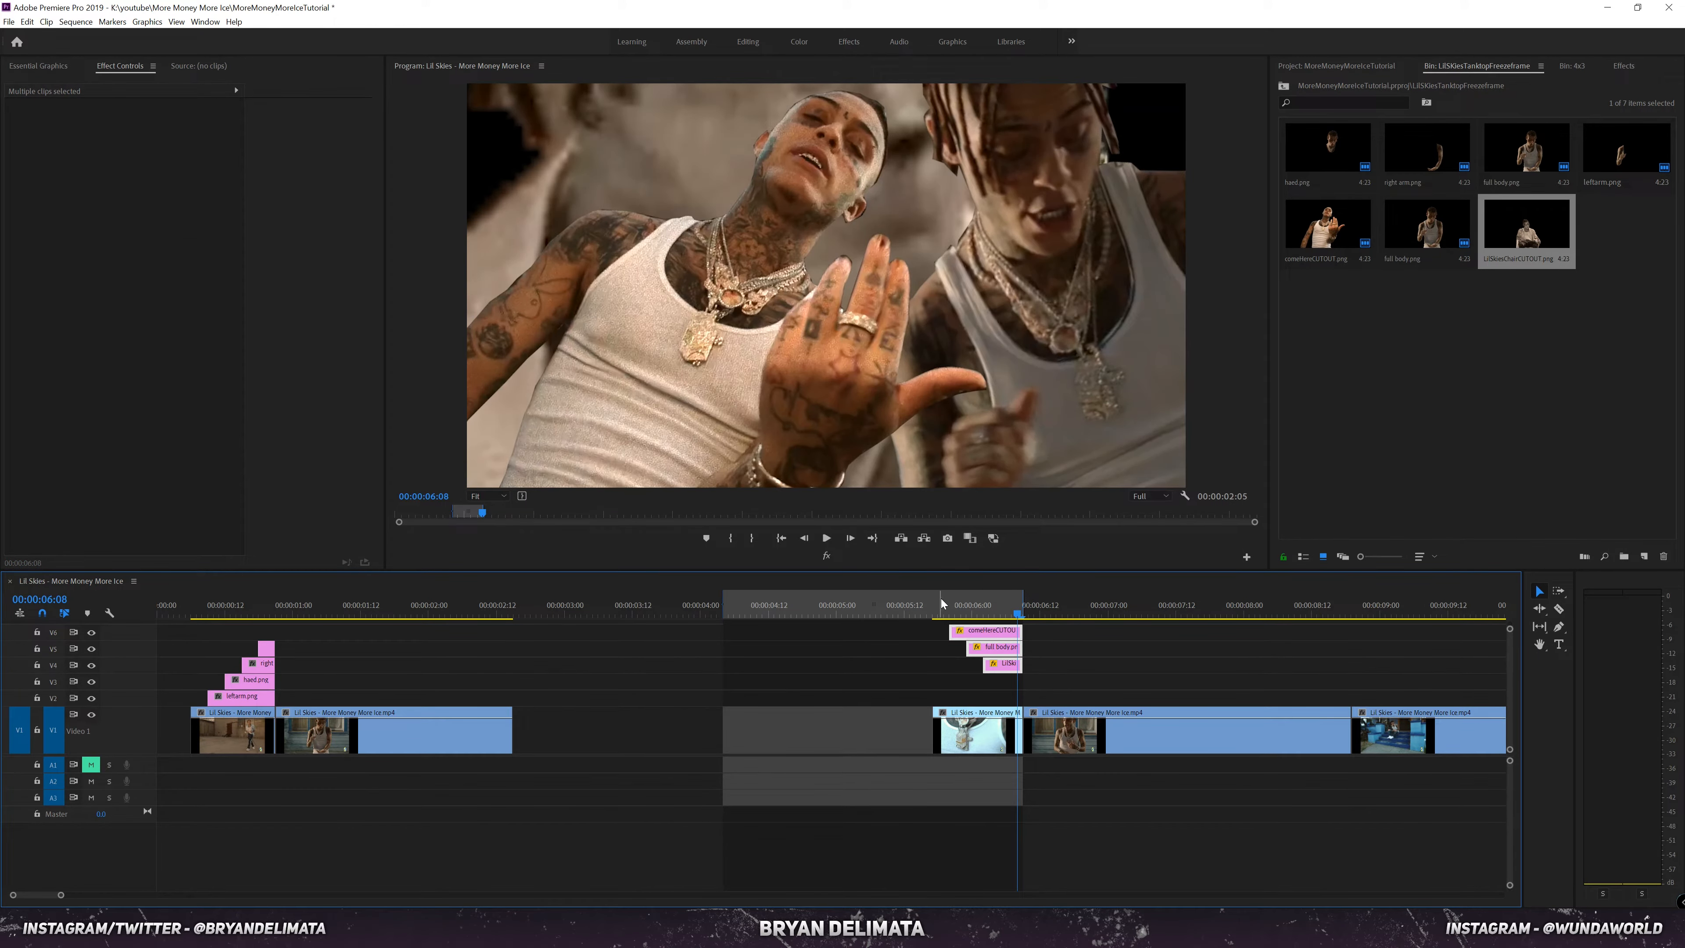
Step: Play back the collage cutouts from just before the necklace clip into the tanktop clip to check their timing
click(1006, 607)
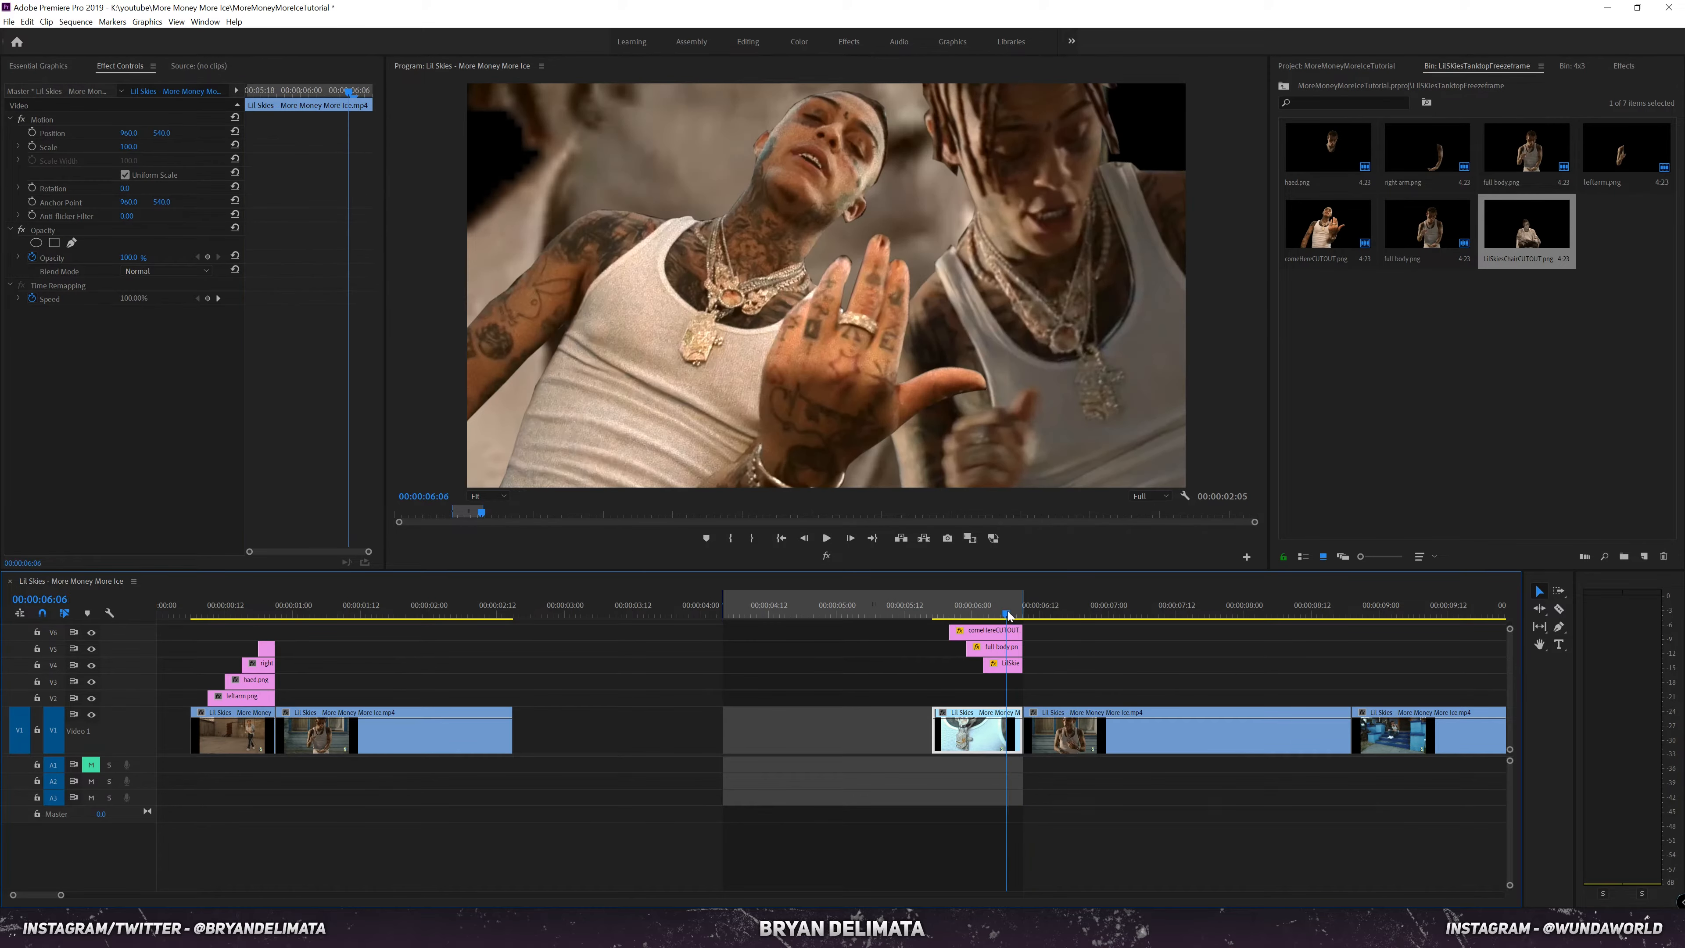
drag(1007, 615, 927, 615)
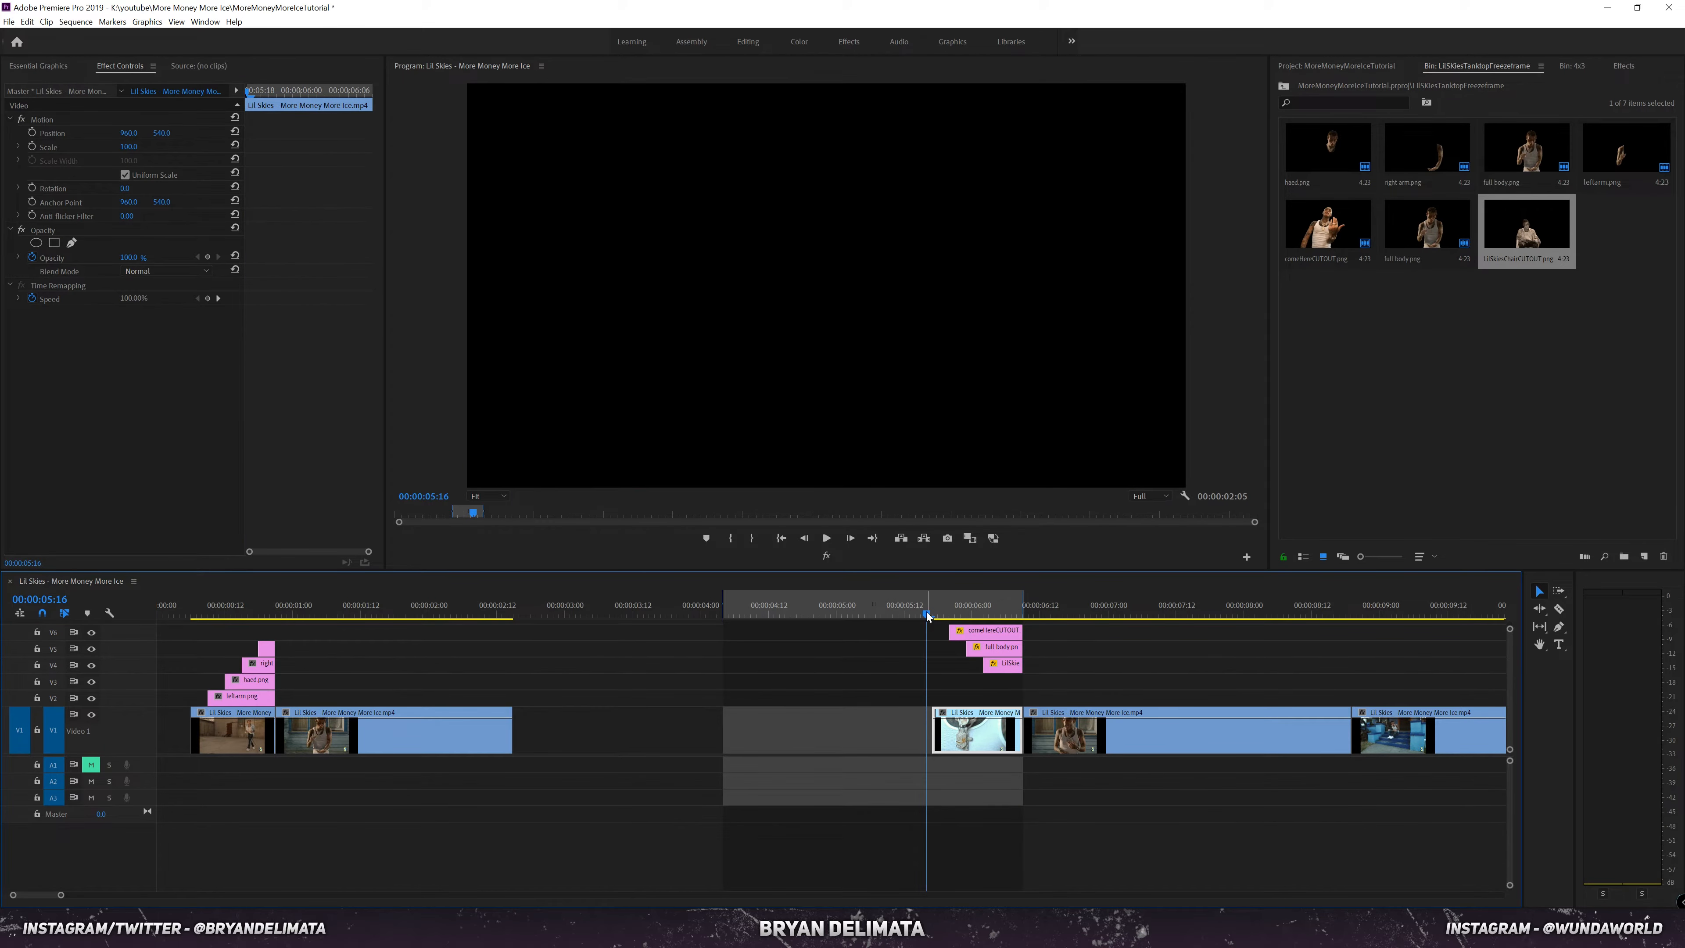
key(space)
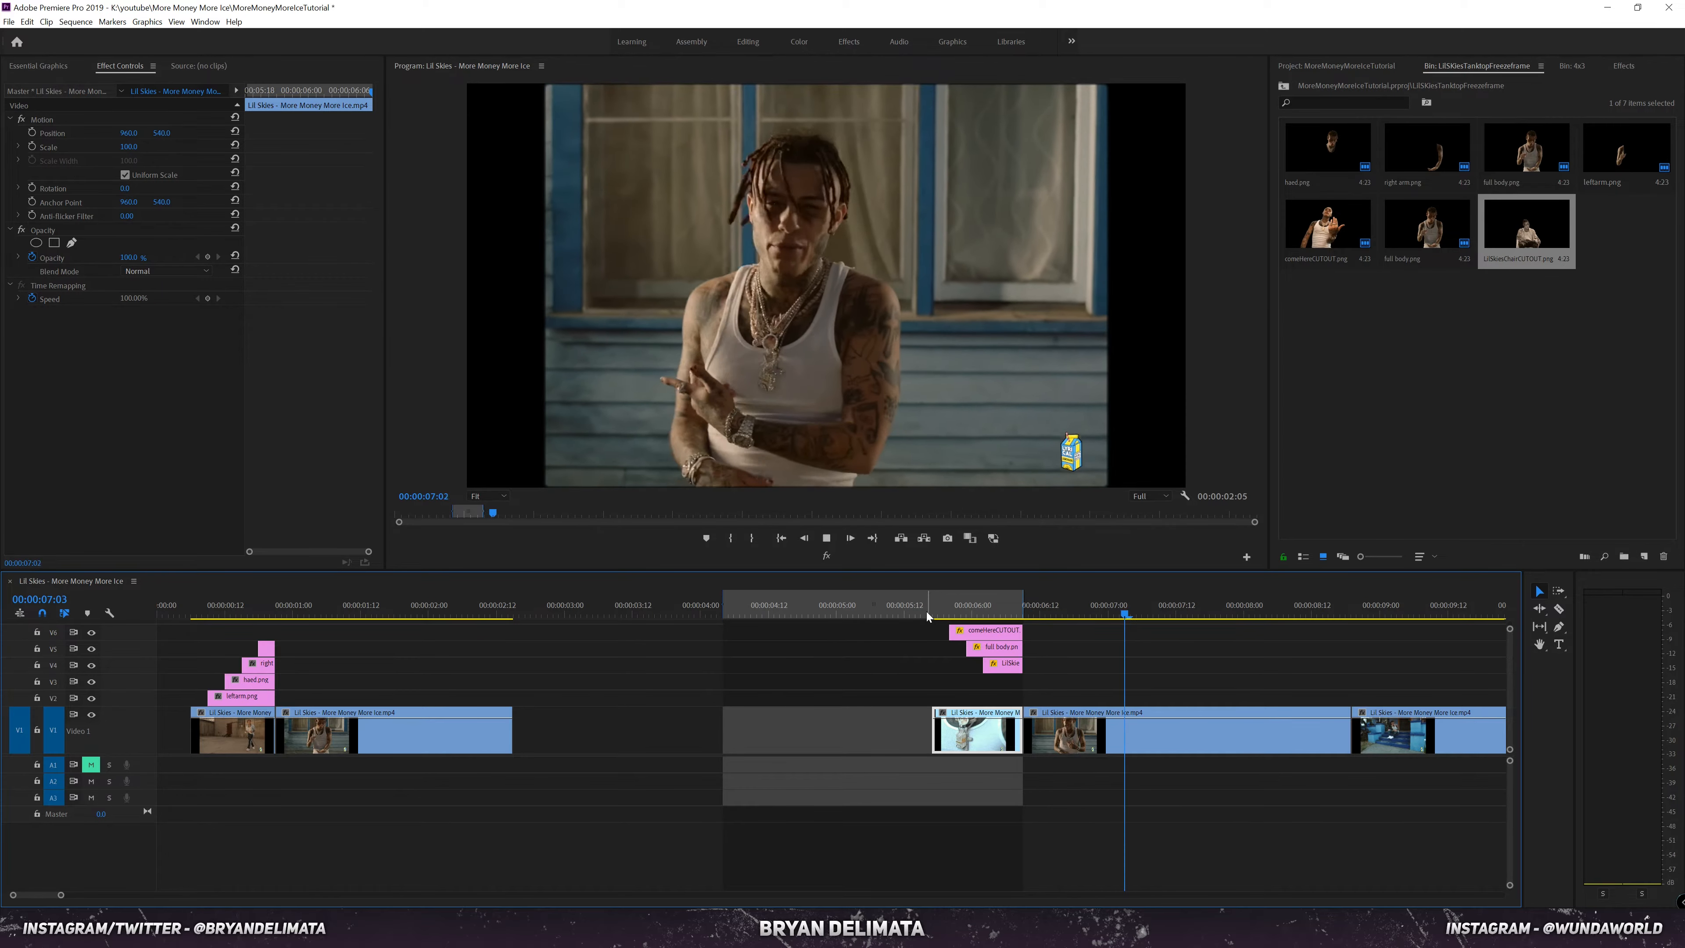
key(space)
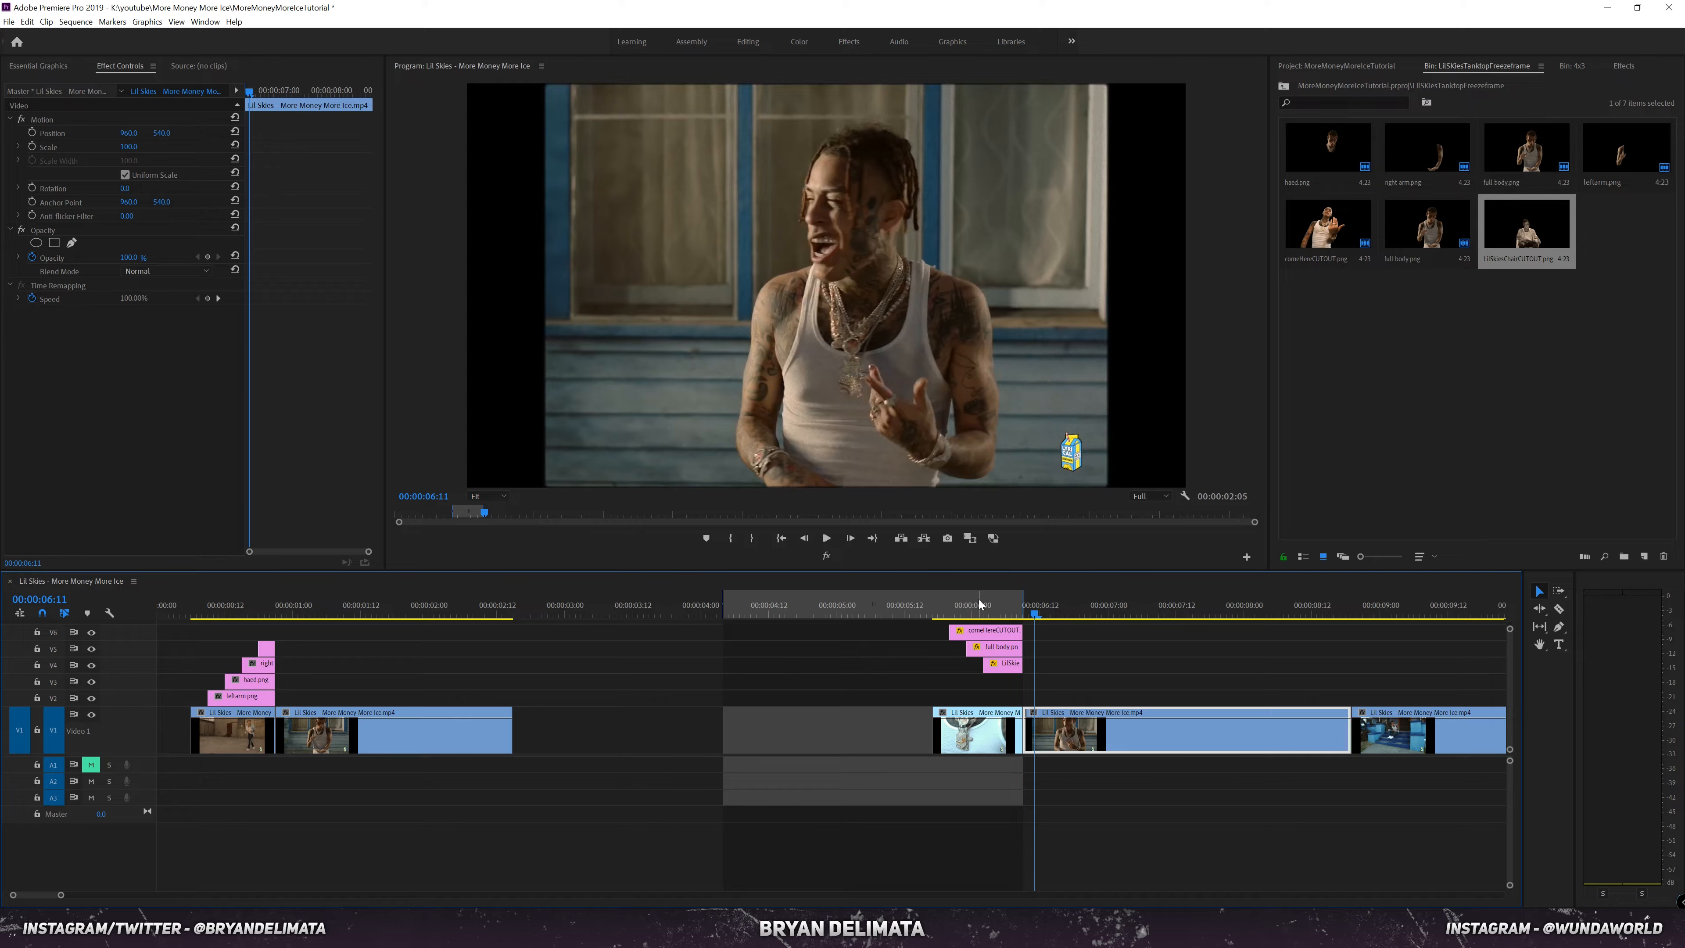
Step: Place Money Pop 1.mov above the porch steps clip and scale it to the frame size
drag(872, 621, 826, 730)
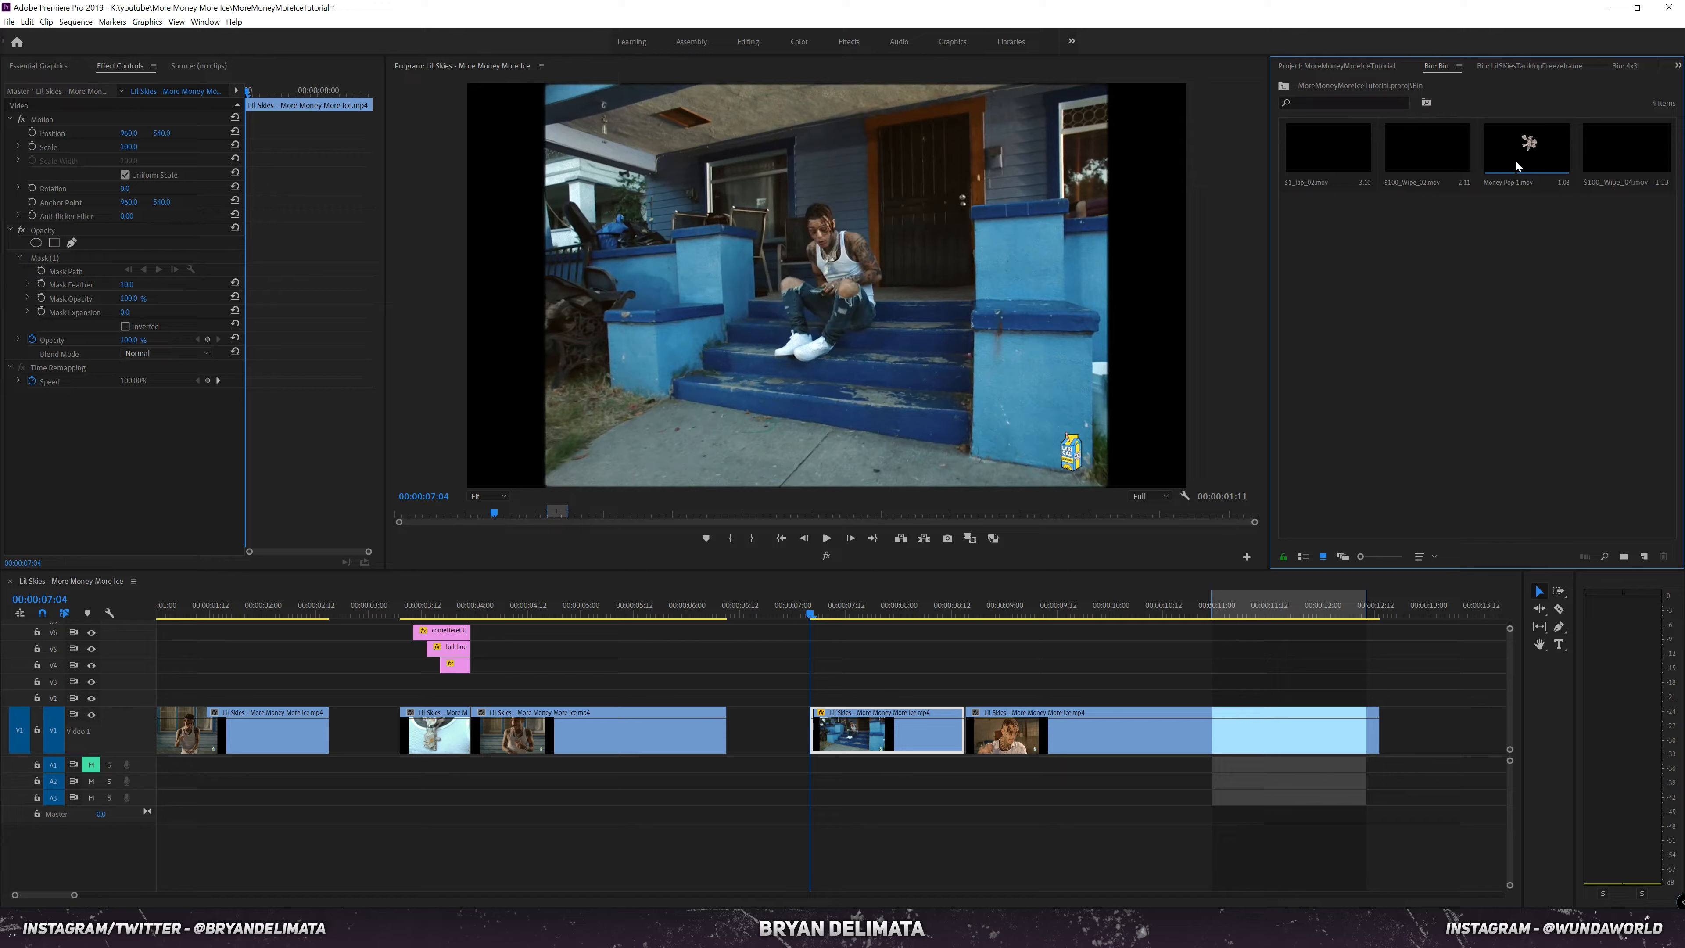
drag(1515, 163, 877, 695)
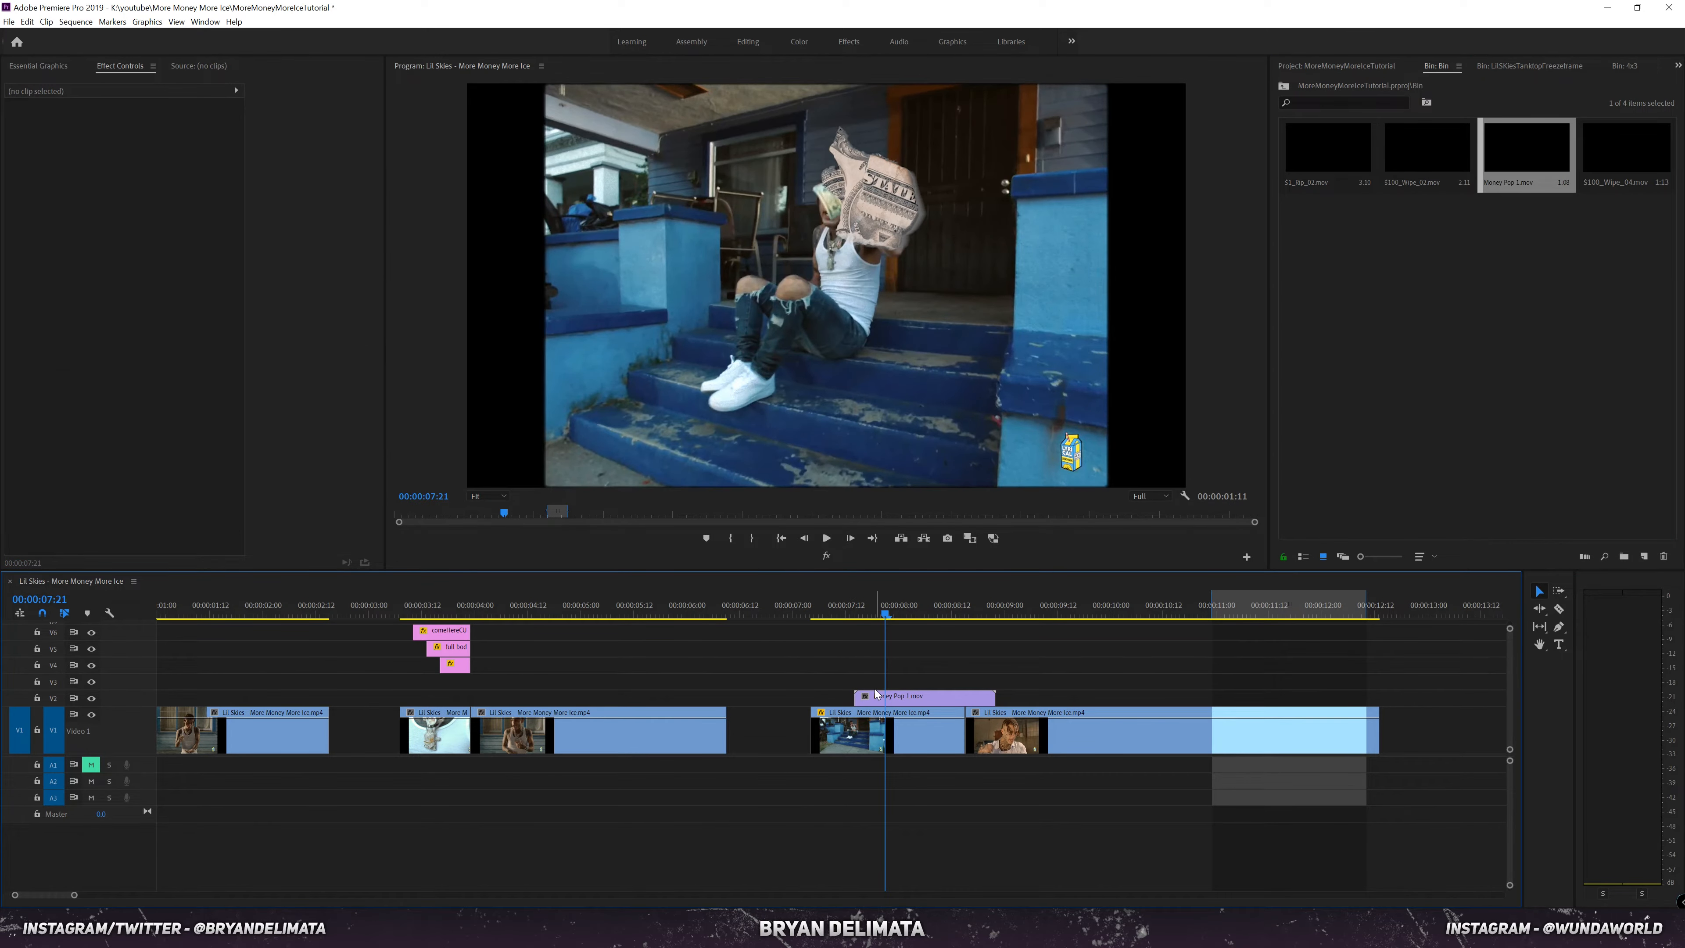
right_click(878, 703)
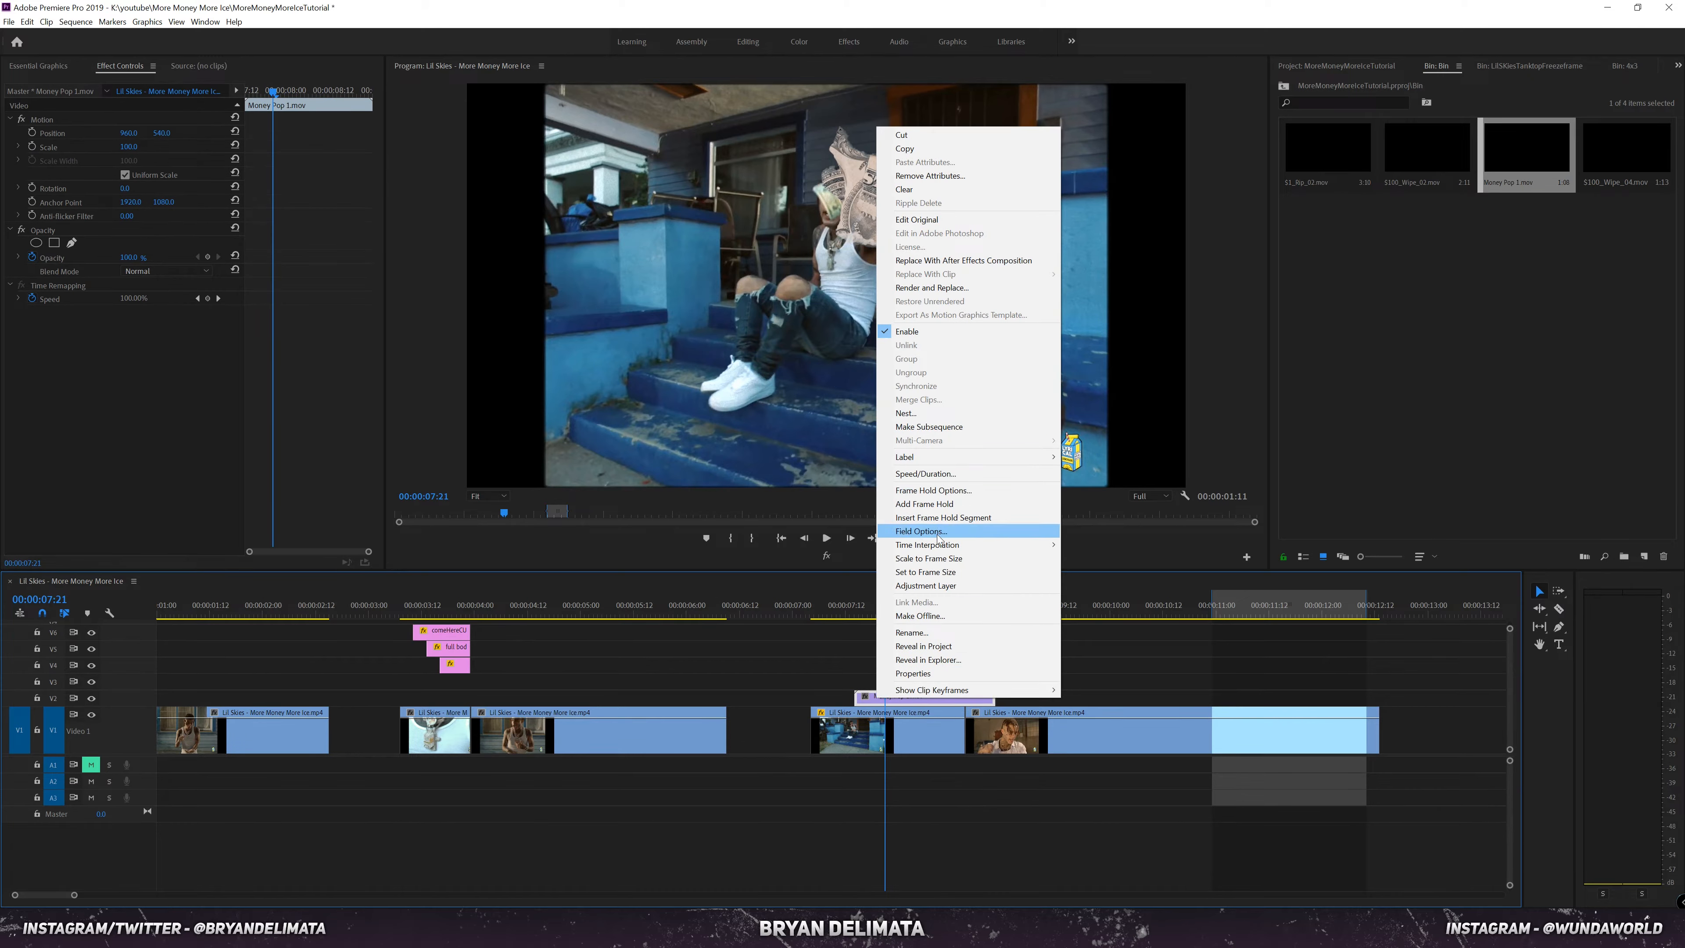
click(936, 559)
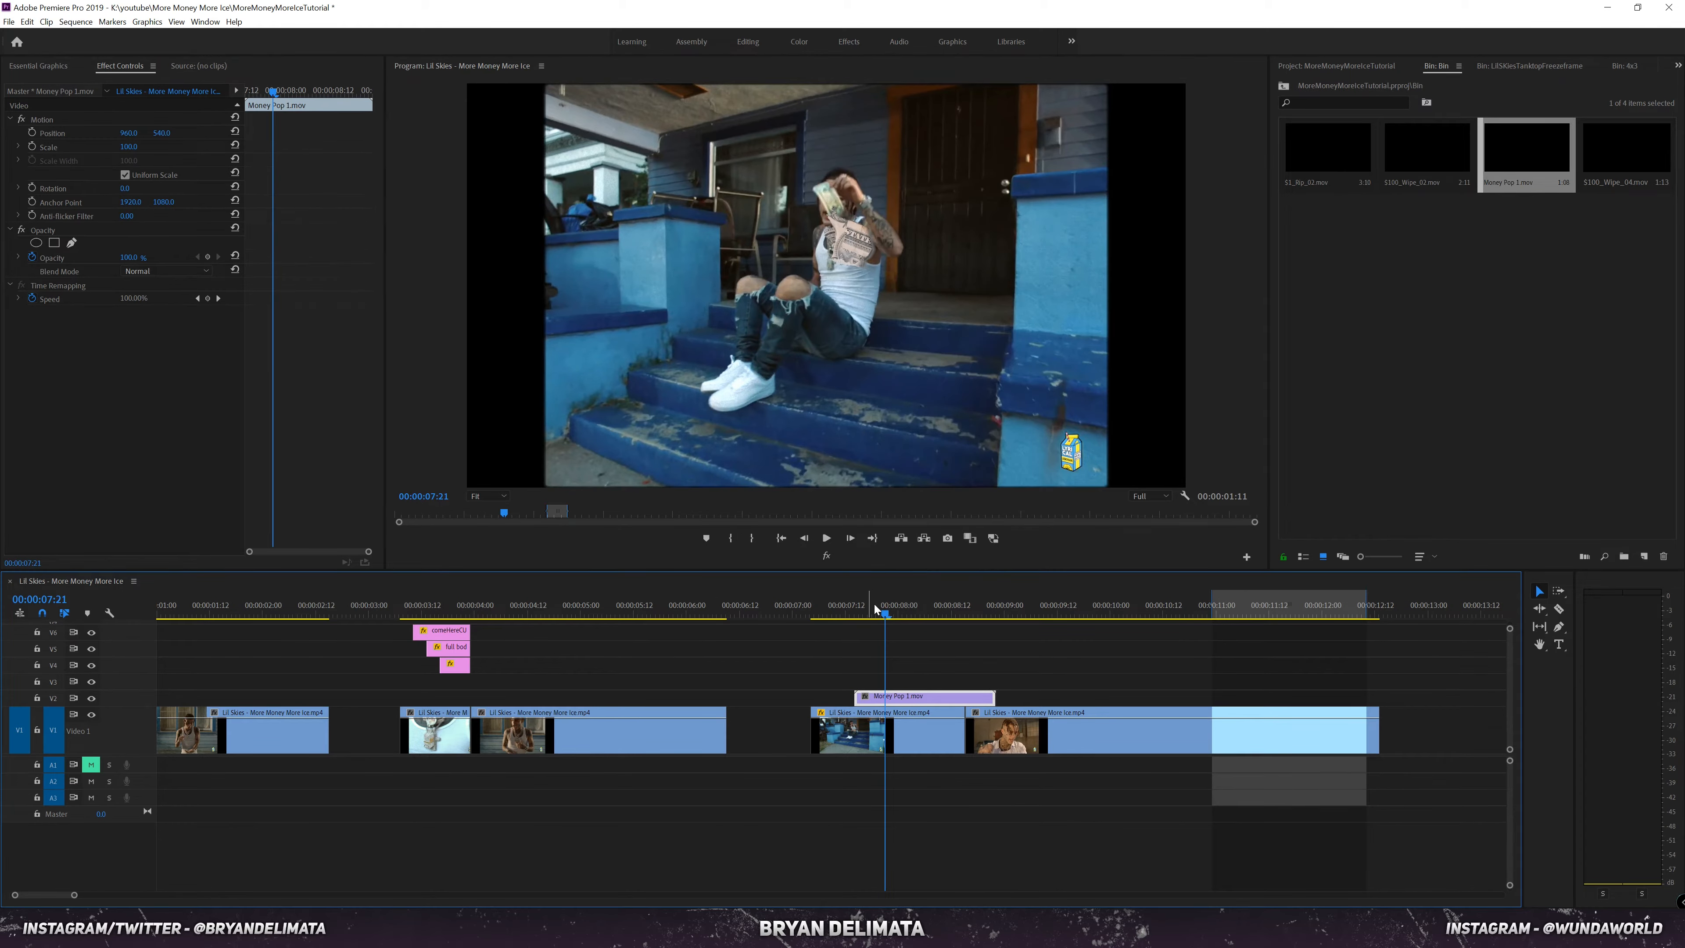
Step: Cut a one-frame piece of the Money Pop clip at 00:00:08:02 and delete the parts before and after it
drag(876, 610, 908, 631)
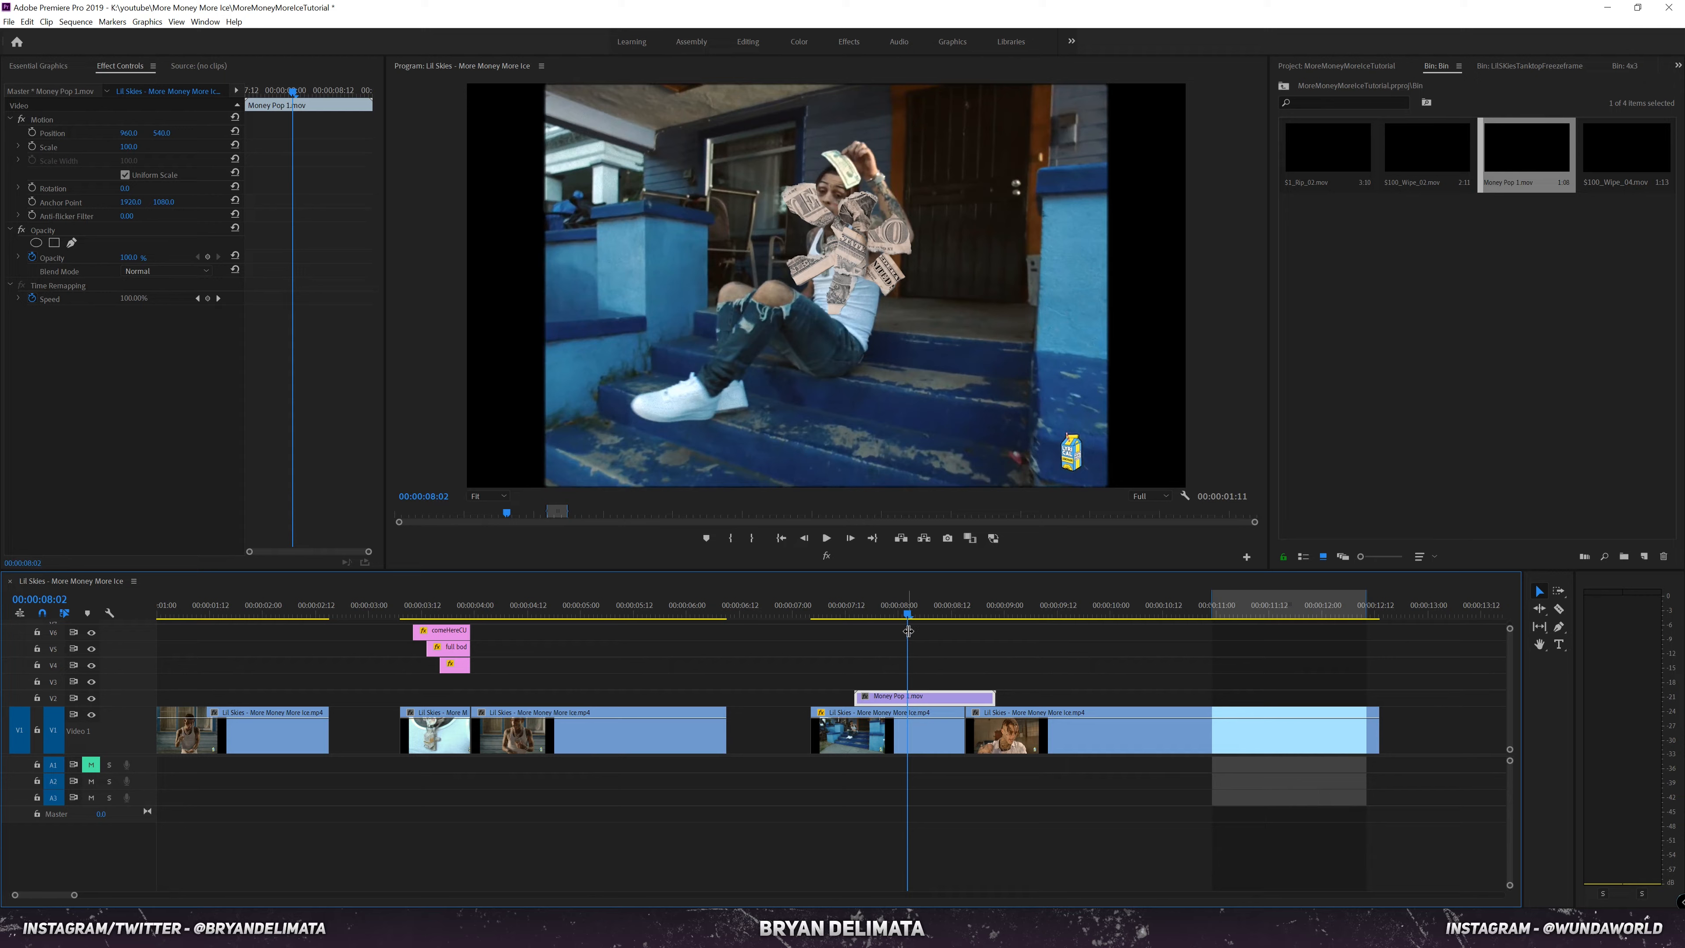
key(c)
click(909, 698)
key(Right)
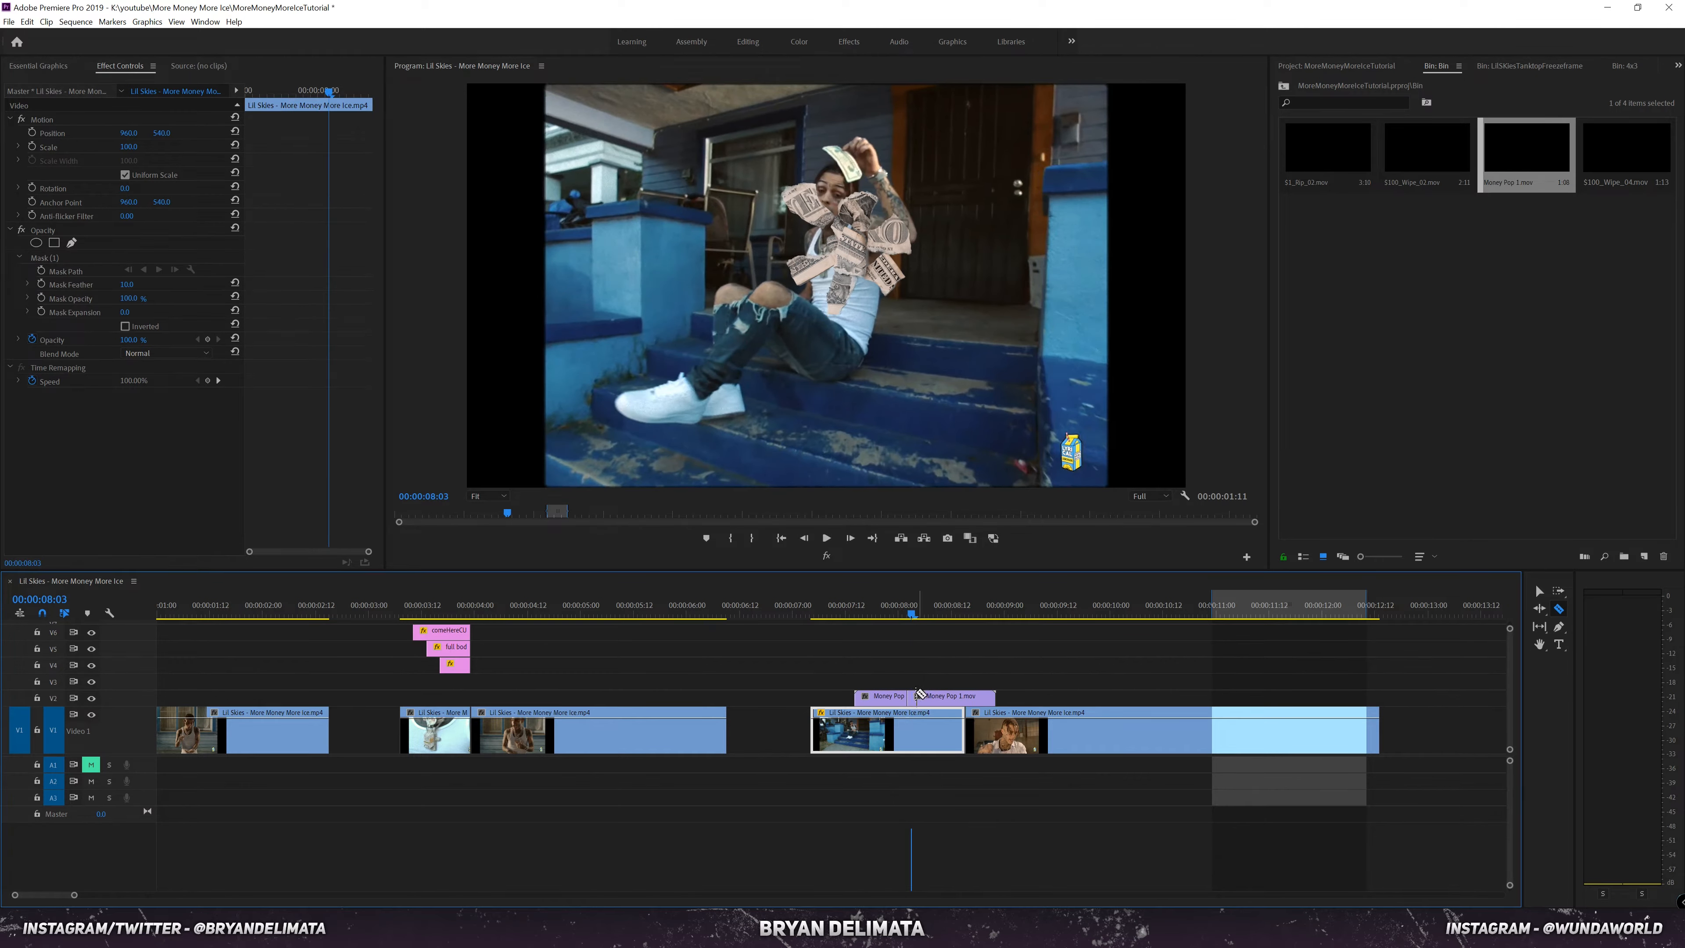
click(912, 698)
key(v)
click(924, 699)
key(Delete)
click(888, 700)
key(Delete)
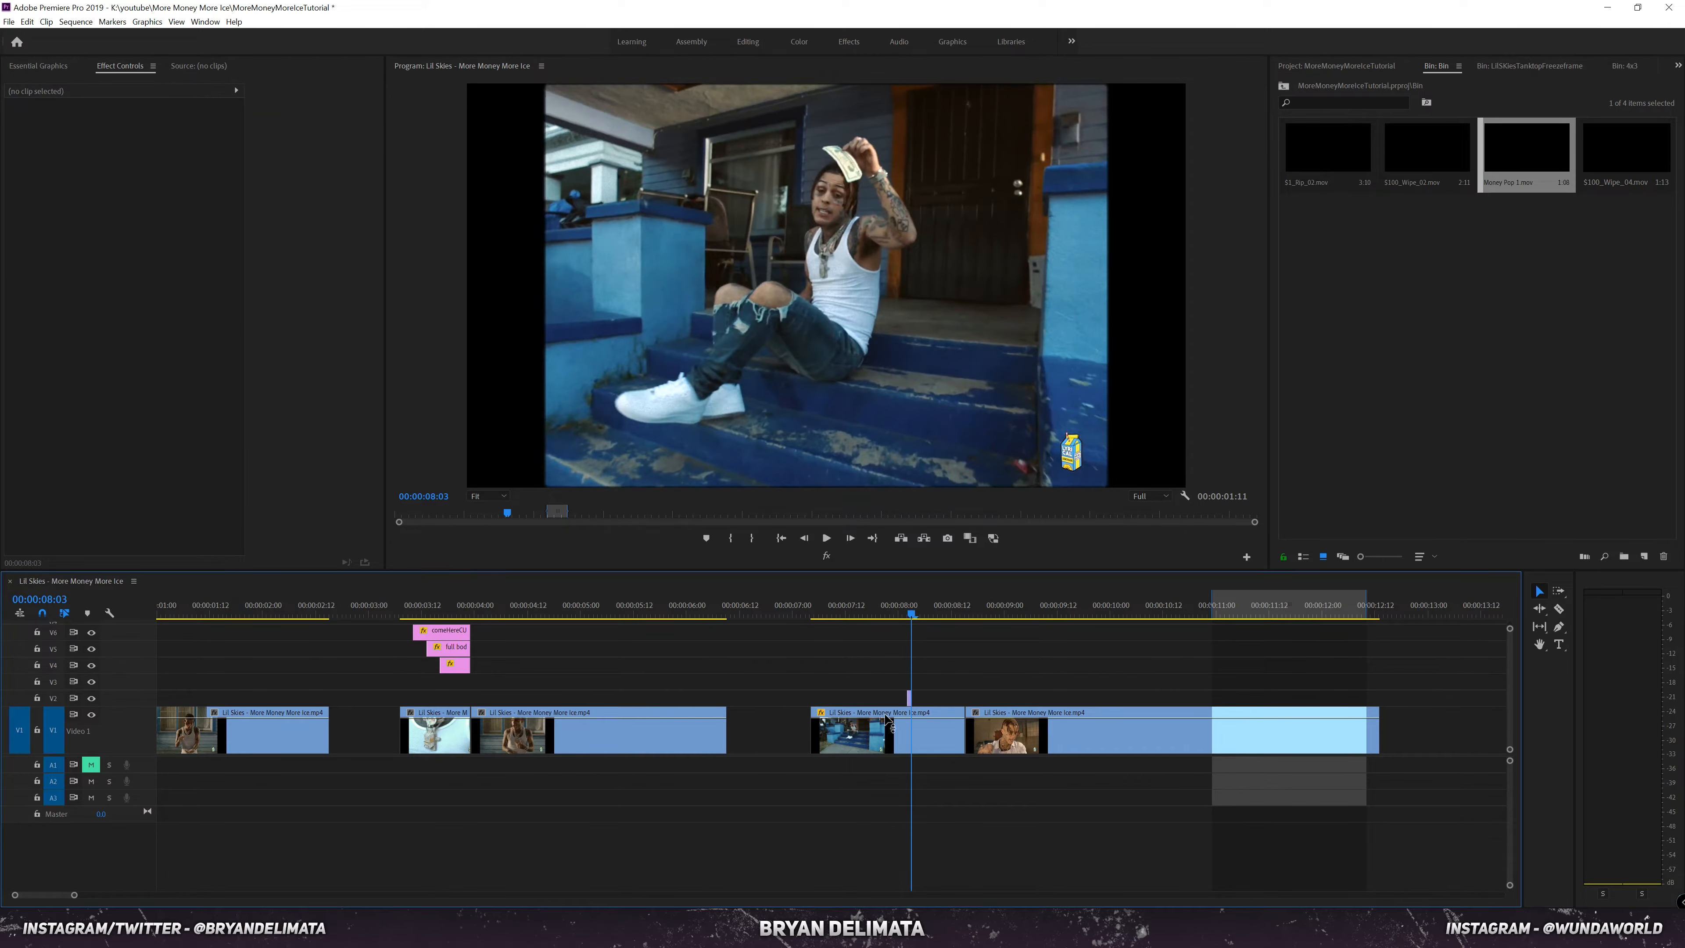
Step: Apply a frame hold to the remaining one-frame Money Pop clip through its frame hold options
drag(73, 897, 49, 894)
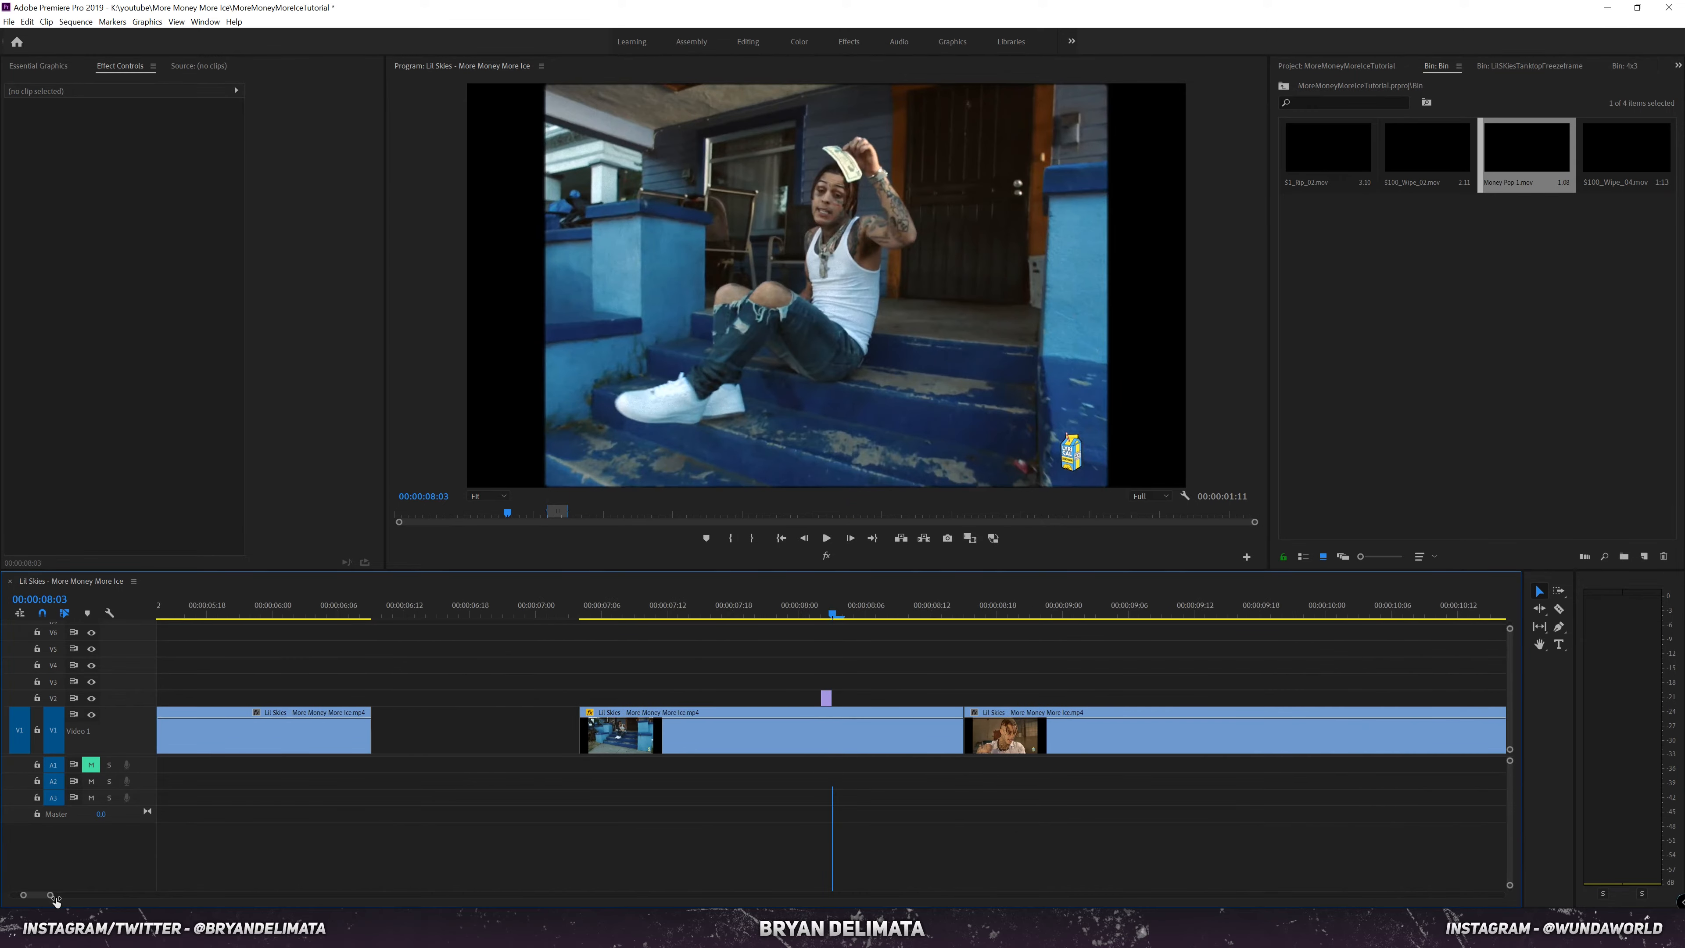
click(821, 614)
click(826, 698)
right_click(827, 698)
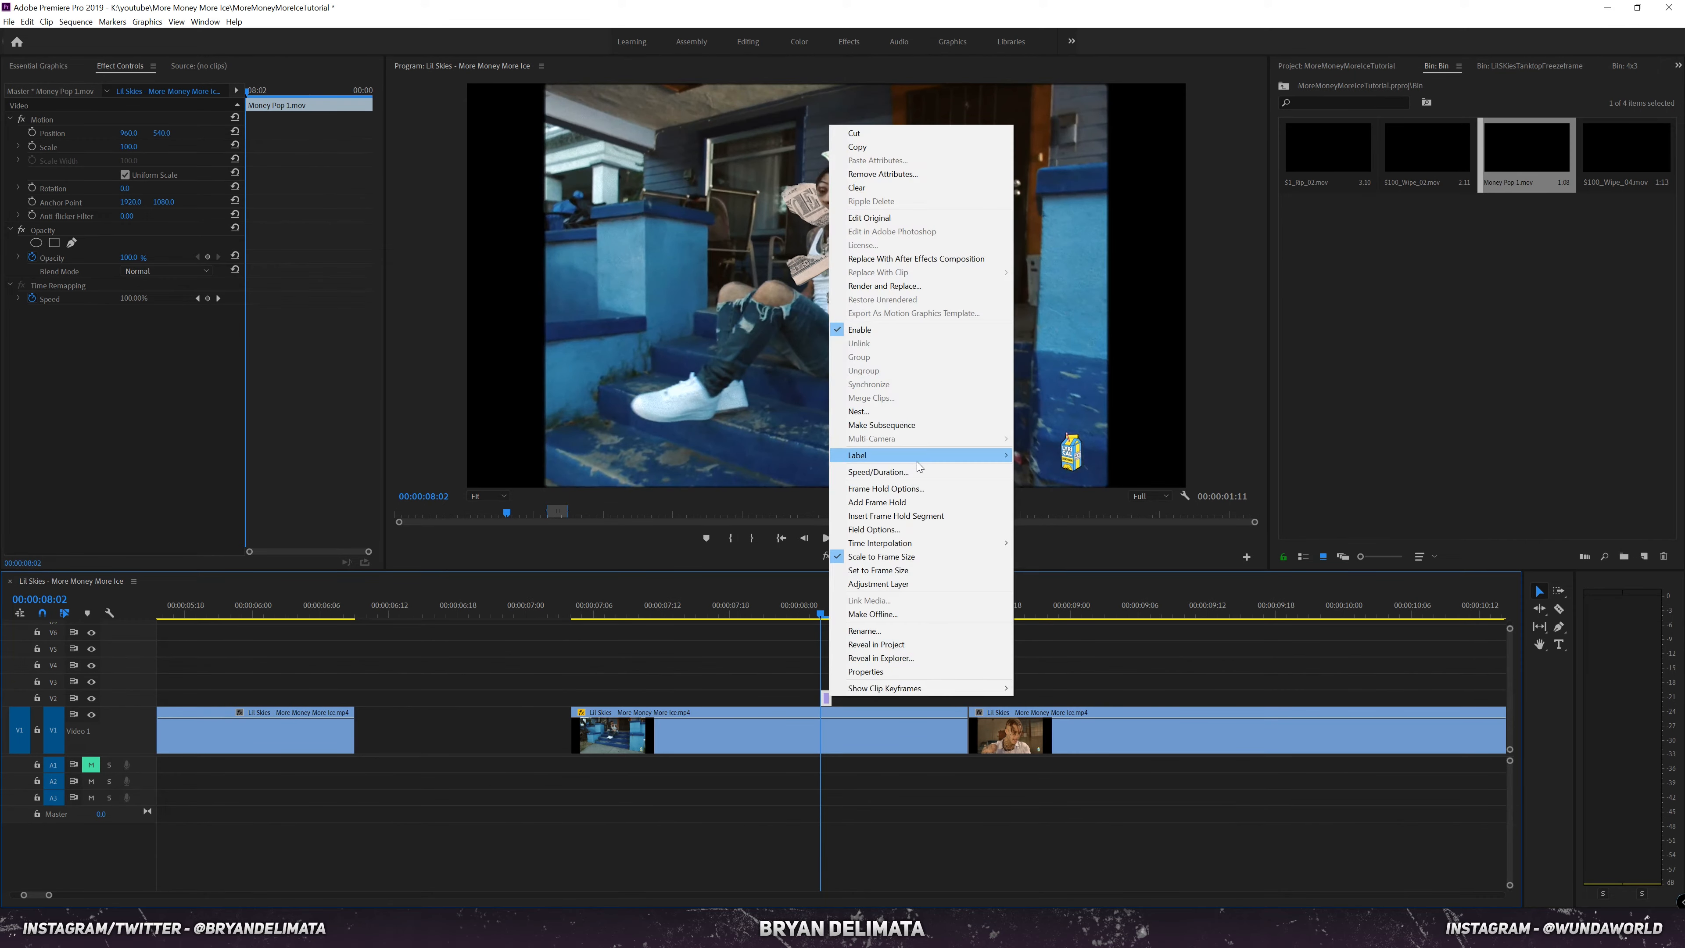
click(894, 490)
click(931, 459)
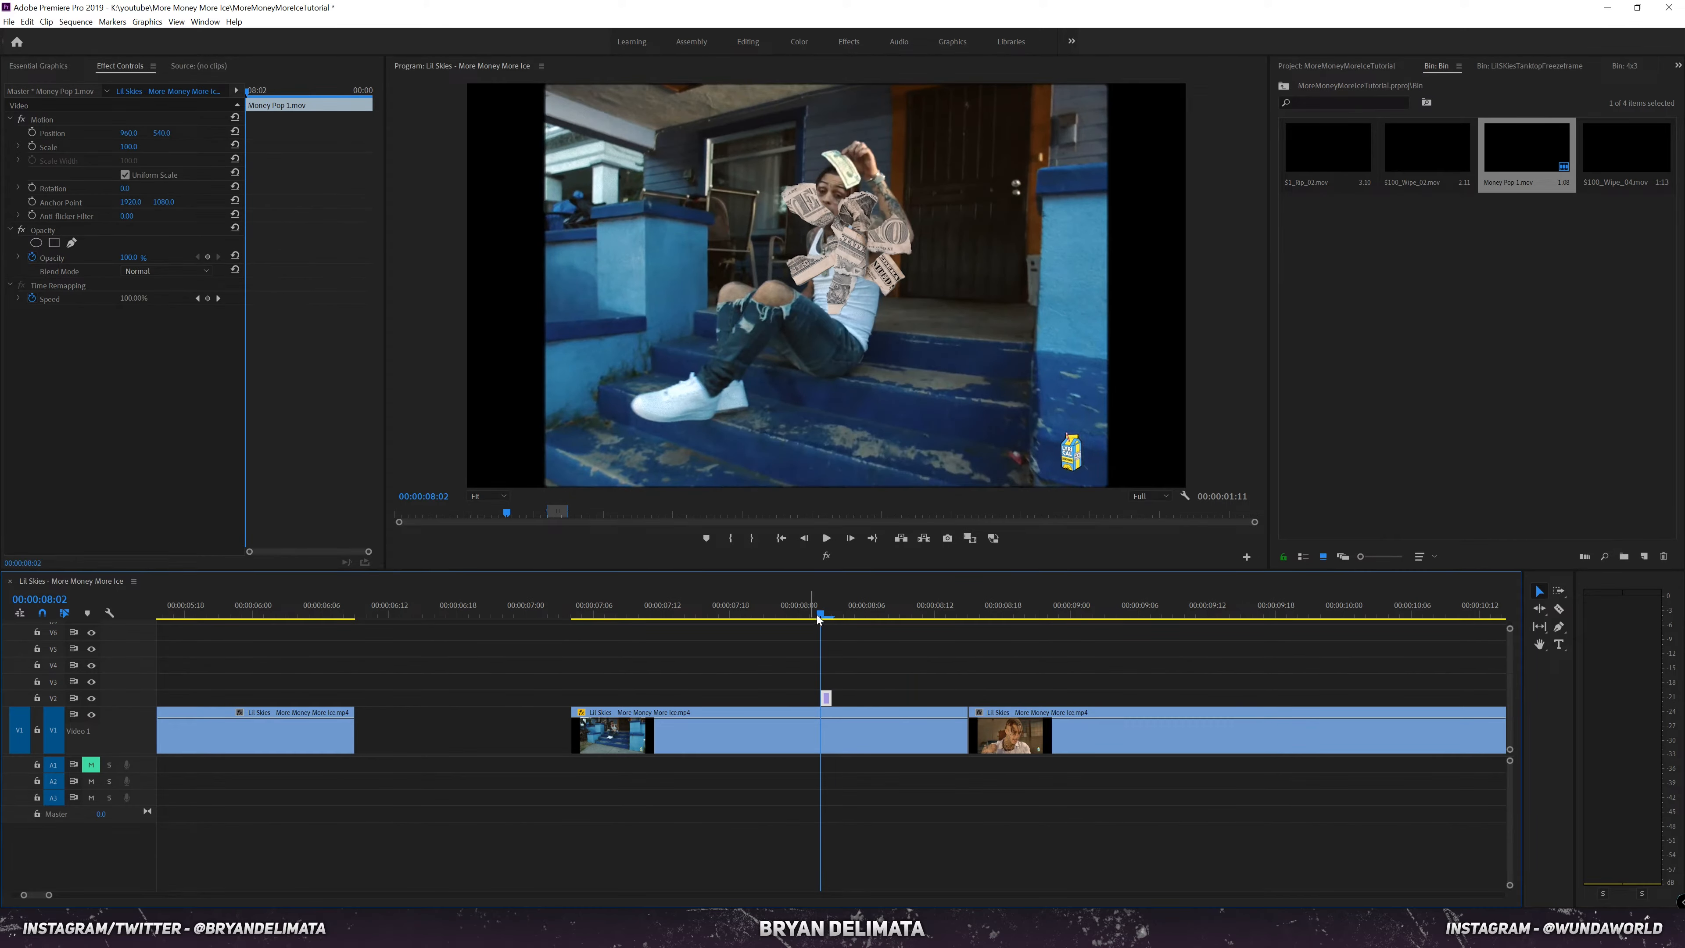
Step: Extend the frozen Money Pop clip to about 00:00:08:21, past the end of the porch steps clip, and preview it
click(839, 727)
drag(831, 698, 1036, 694)
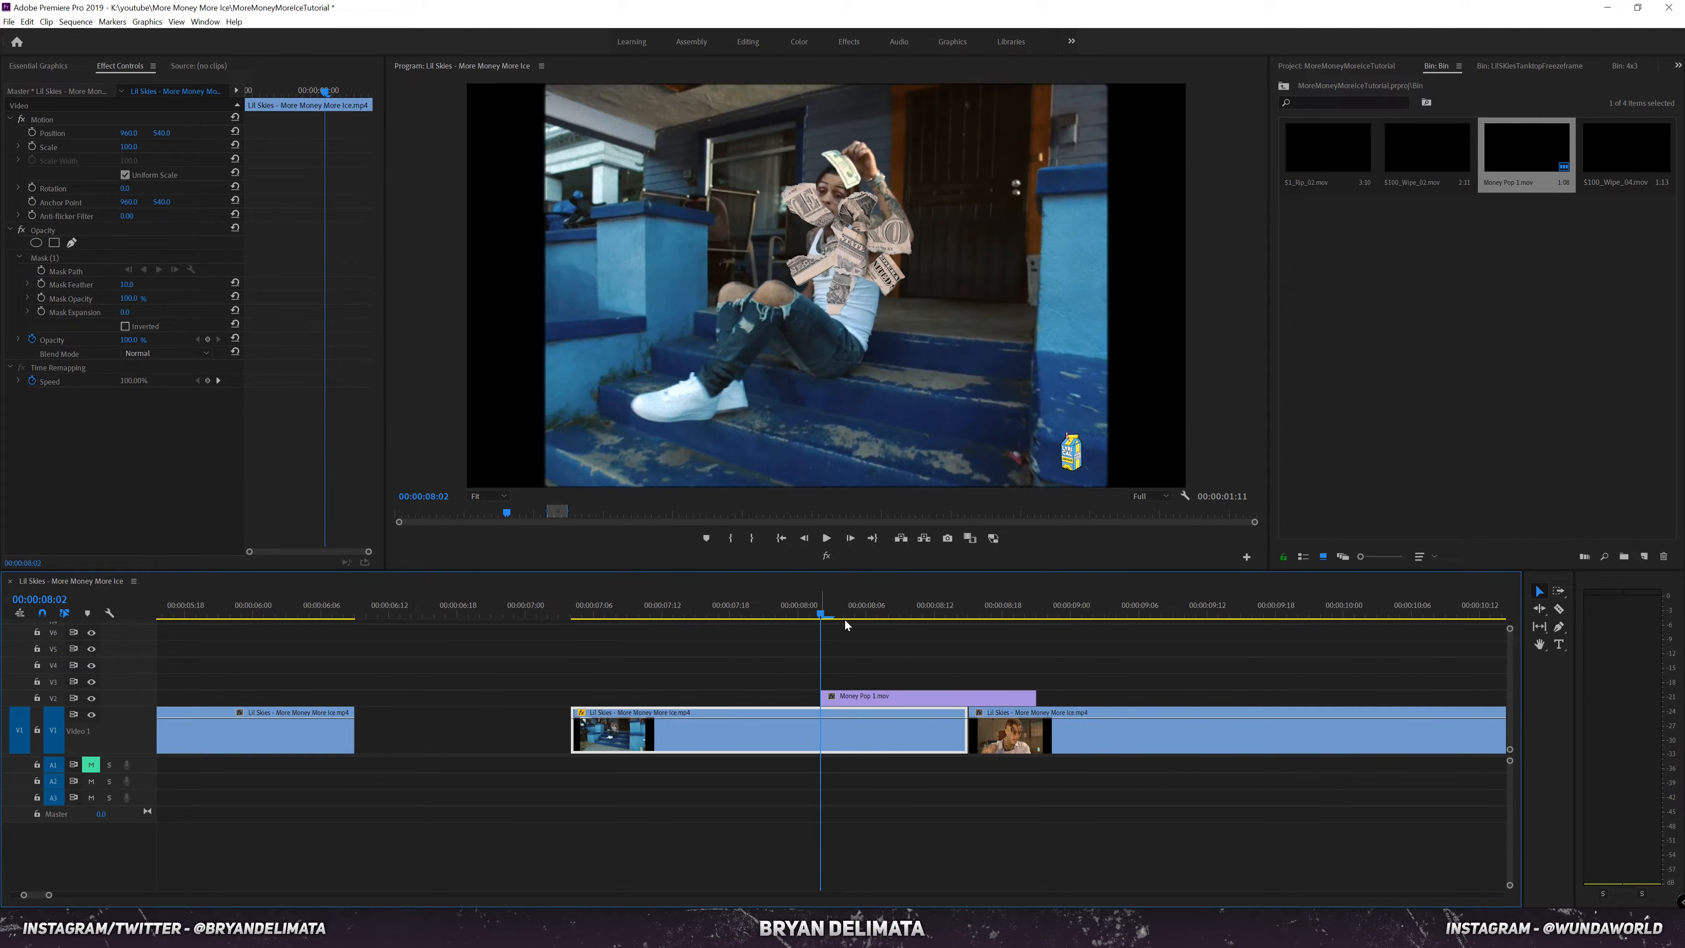
drag(846, 621, 945, 616)
Step: Place $100_Wipe_02.mov above the Money Pop clip and pen-mask the single bill covering the man at 00:00:08:00
drag(1416, 158, 642, 678)
drag(676, 613, 800, 616)
click(707, 681)
click(71, 243)
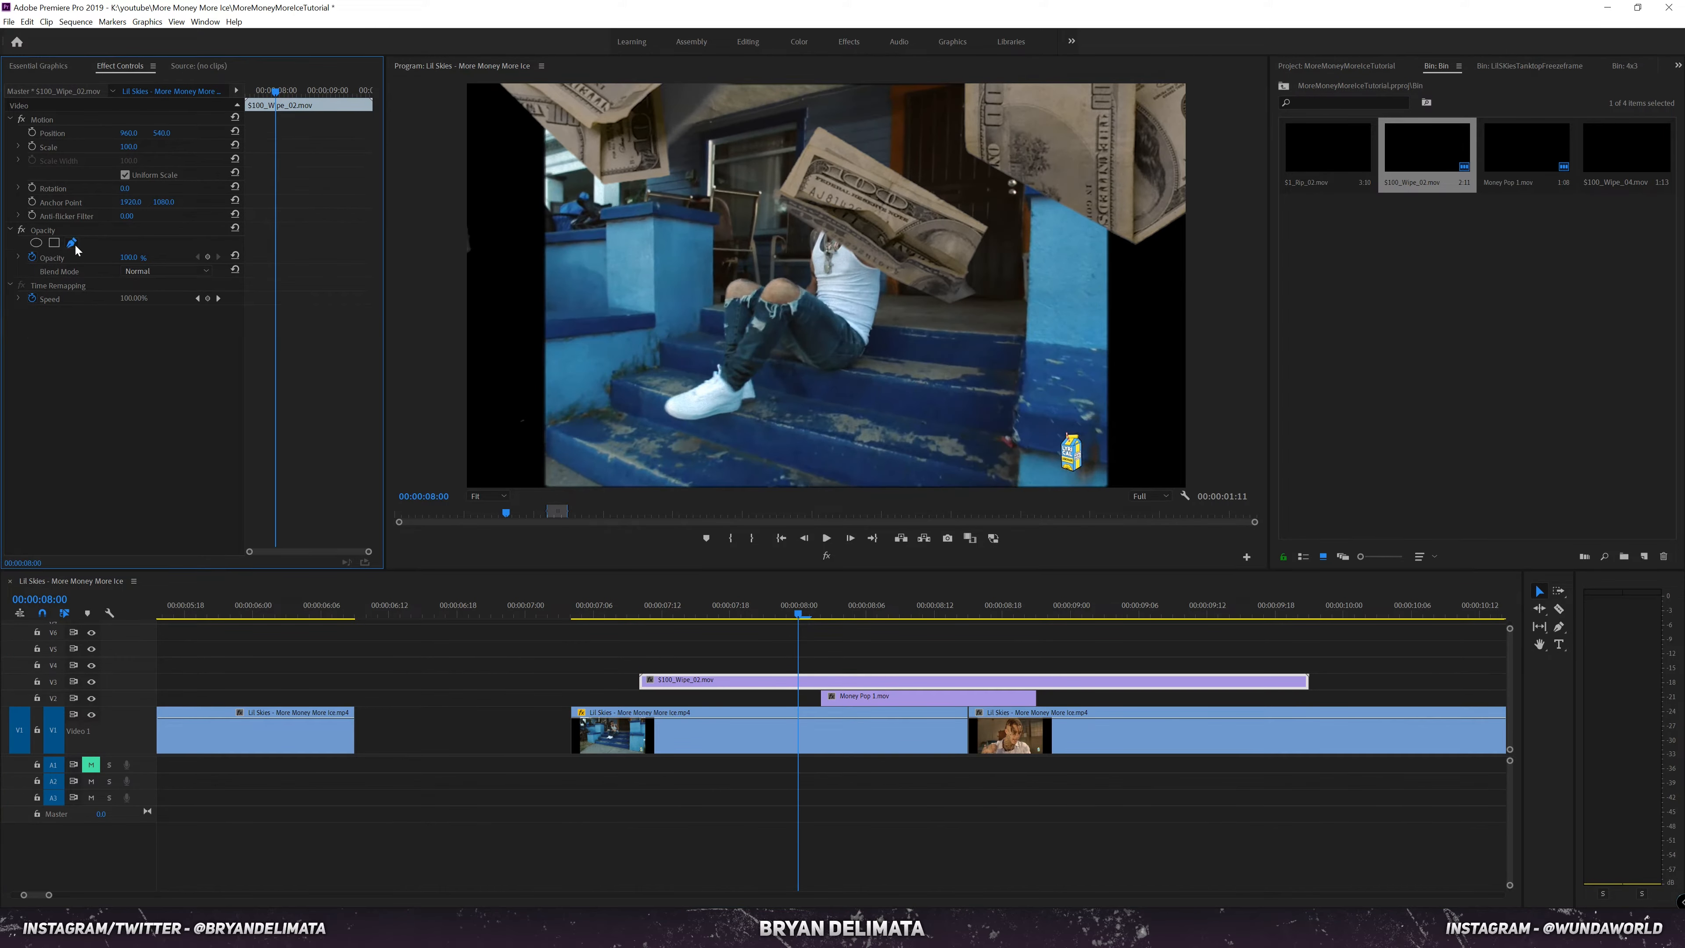
click(755, 136)
click(702, 260)
click(995, 382)
click(1028, 275)
click(1015, 208)
click(862, 106)
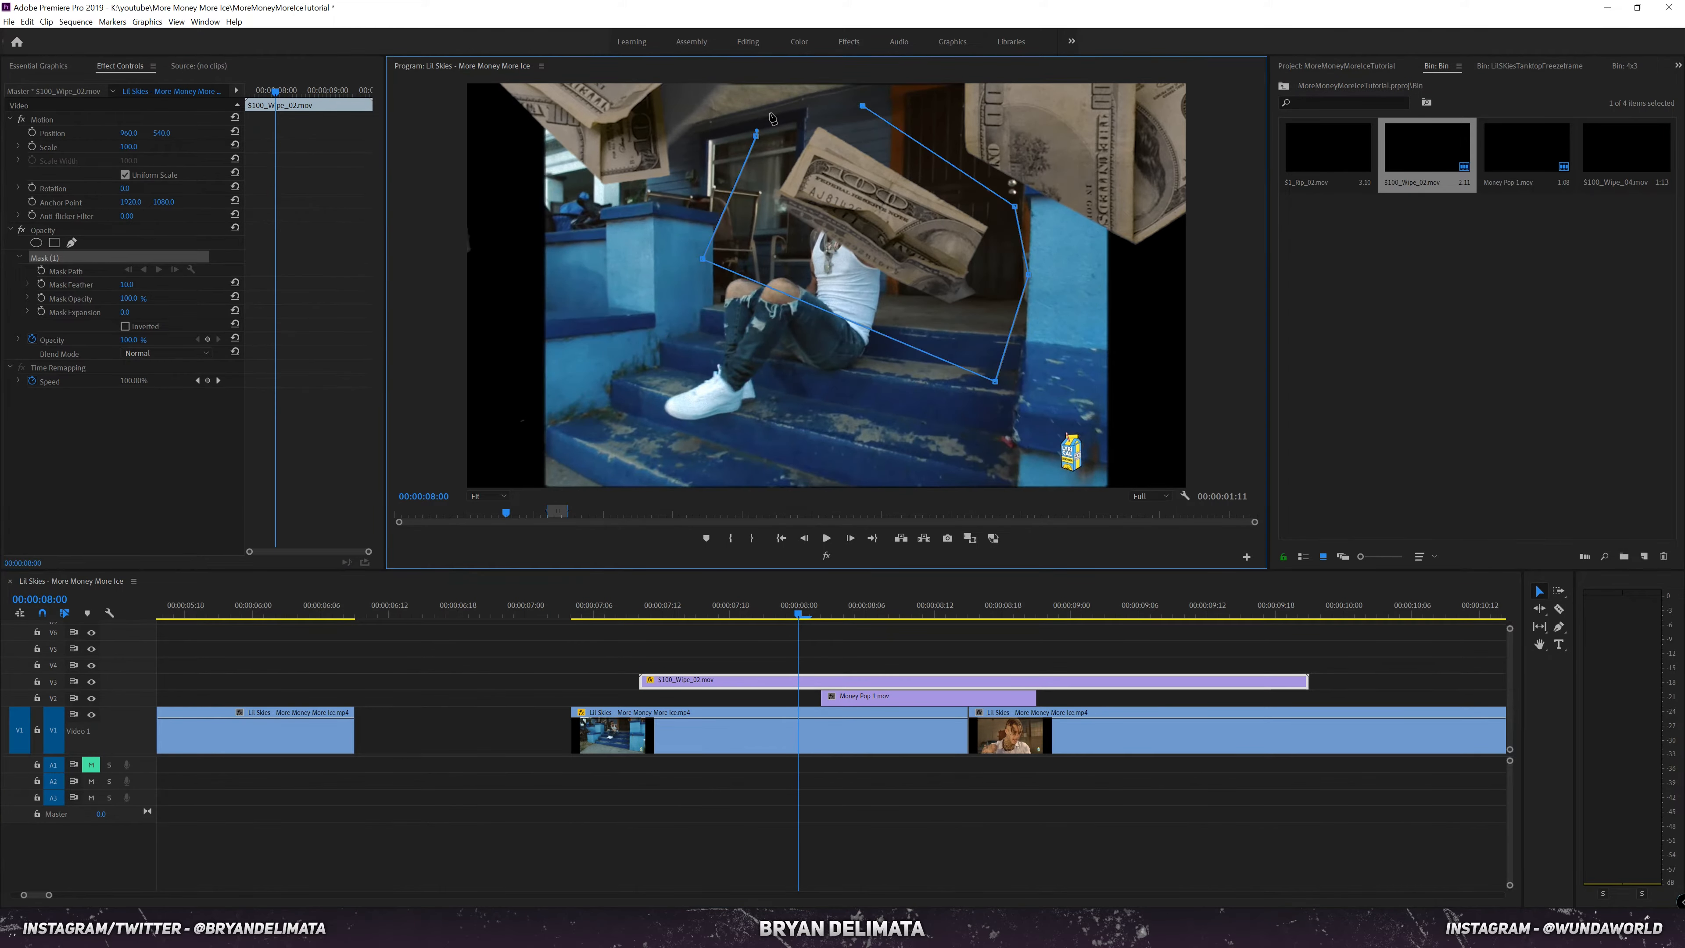
click(757, 135)
Step: Apply a frame hold to the masked $100_Wipe_02.mov clip through its frame hold options and scrub through it
right_click(764, 107)
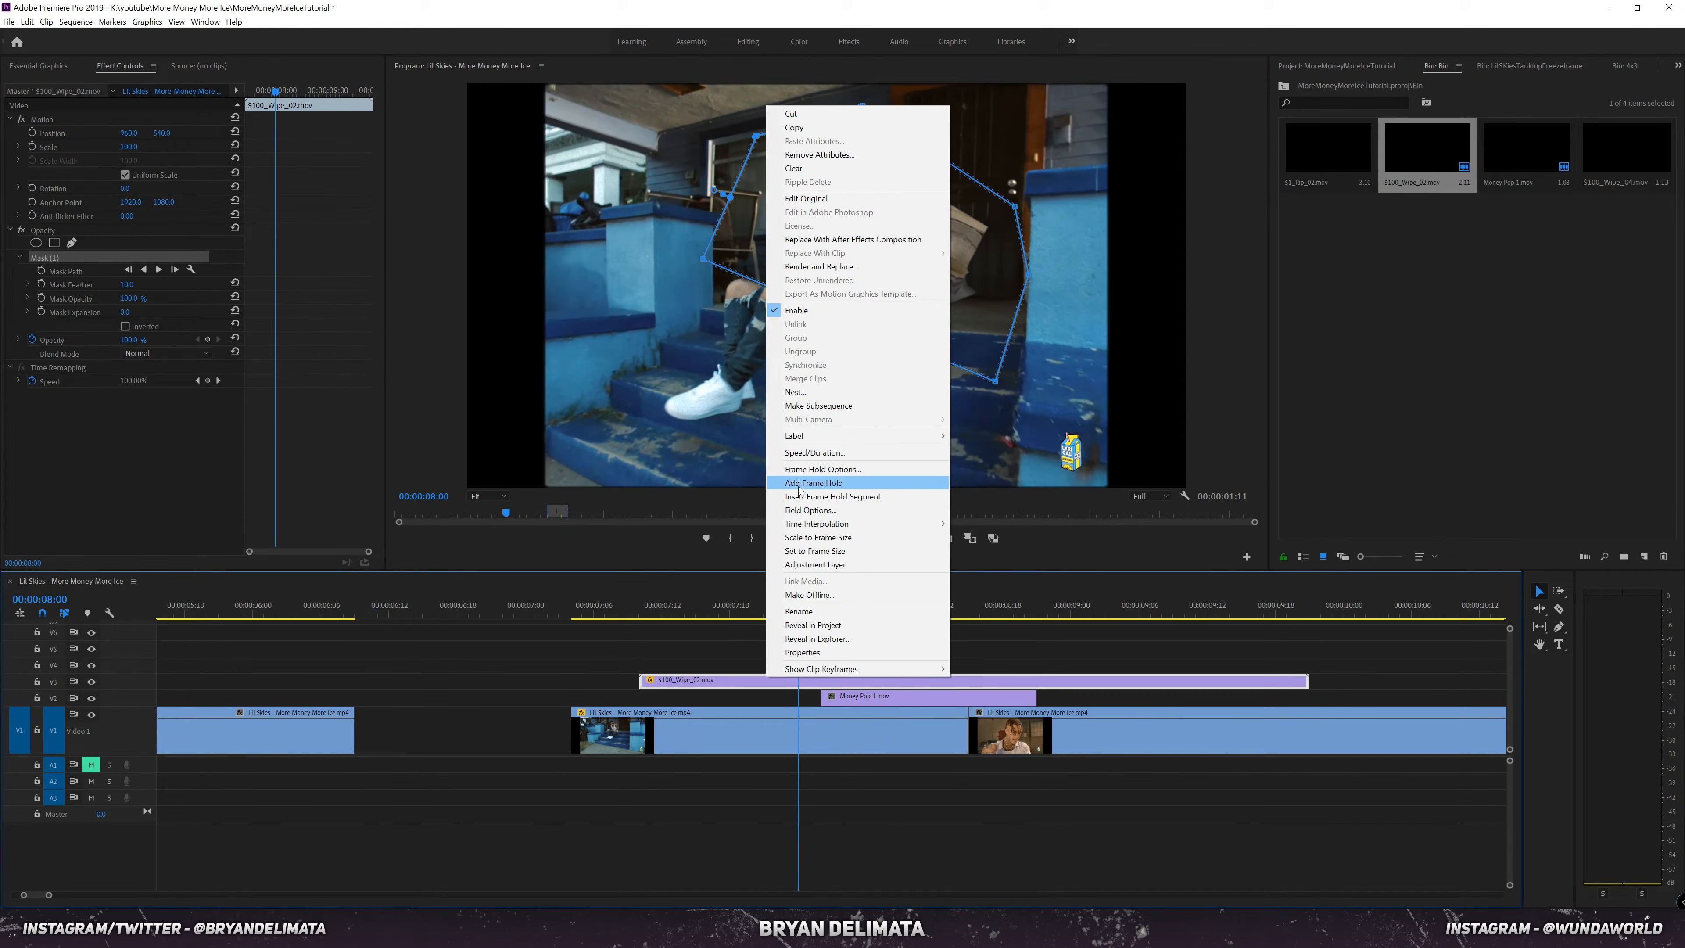
click(805, 469)
click(918, 464)
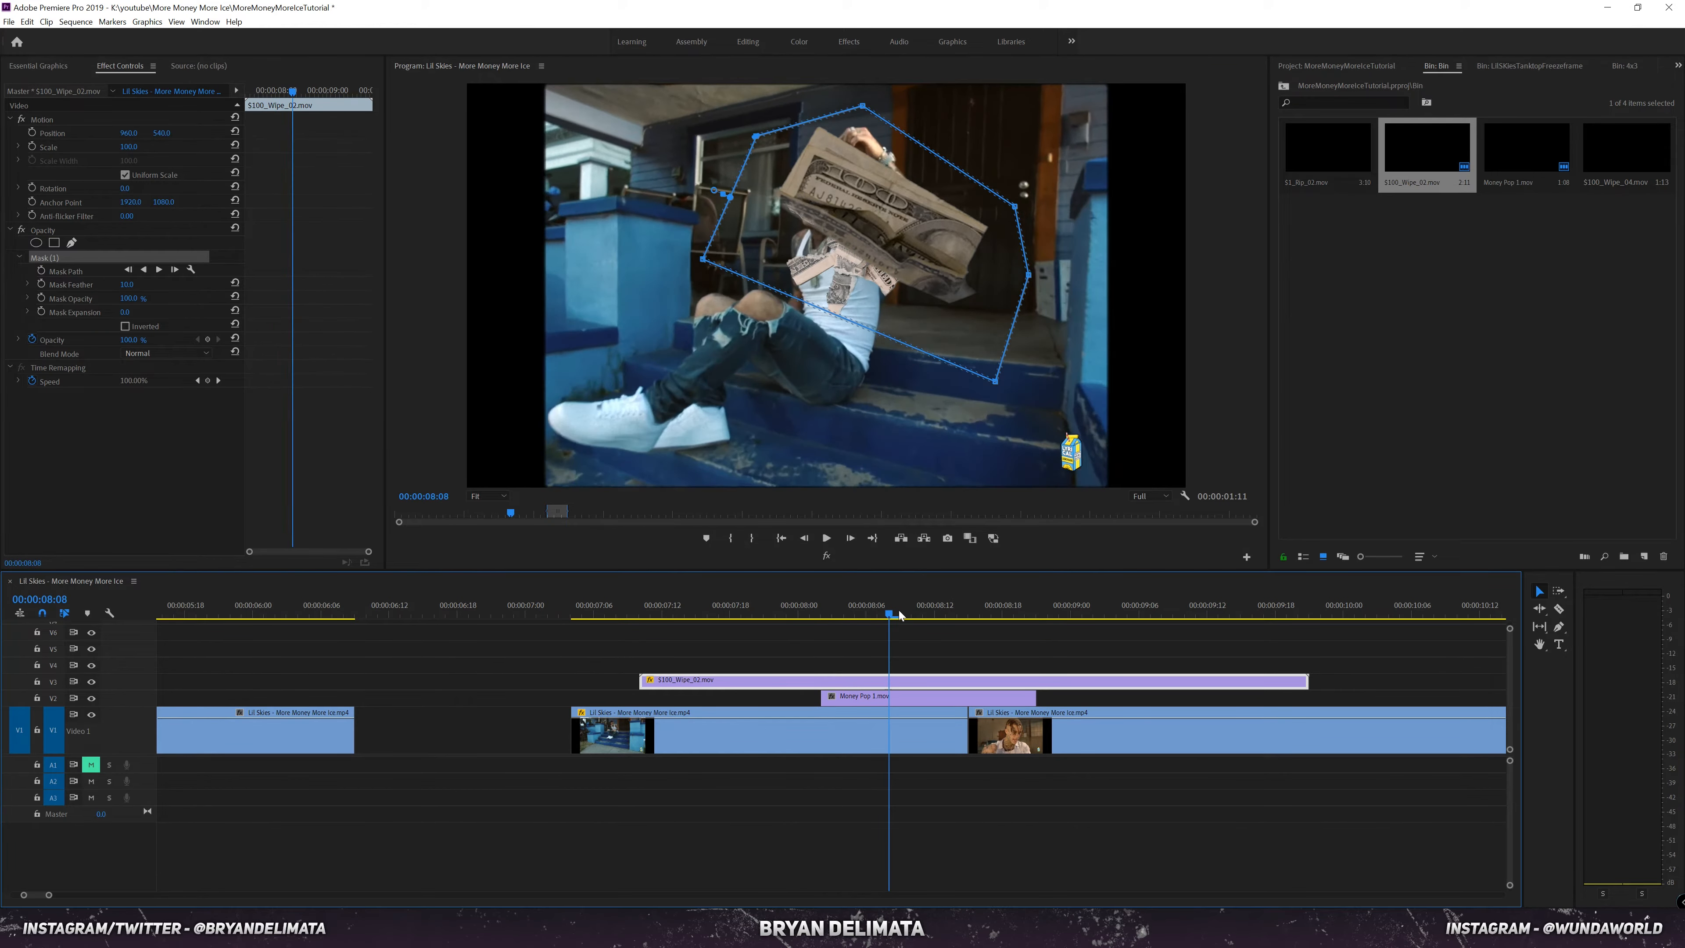
mouse_move(791, 617)
mouse_down()
mouse_move(866, 619)
mouse_move(803, 622)
mouse_up()
Step: Place $1_Rip_02.mov above the other overlays, with the wipe clip's track hidden, and scale it to the frame size
drag(1327, 149, 719, 621)
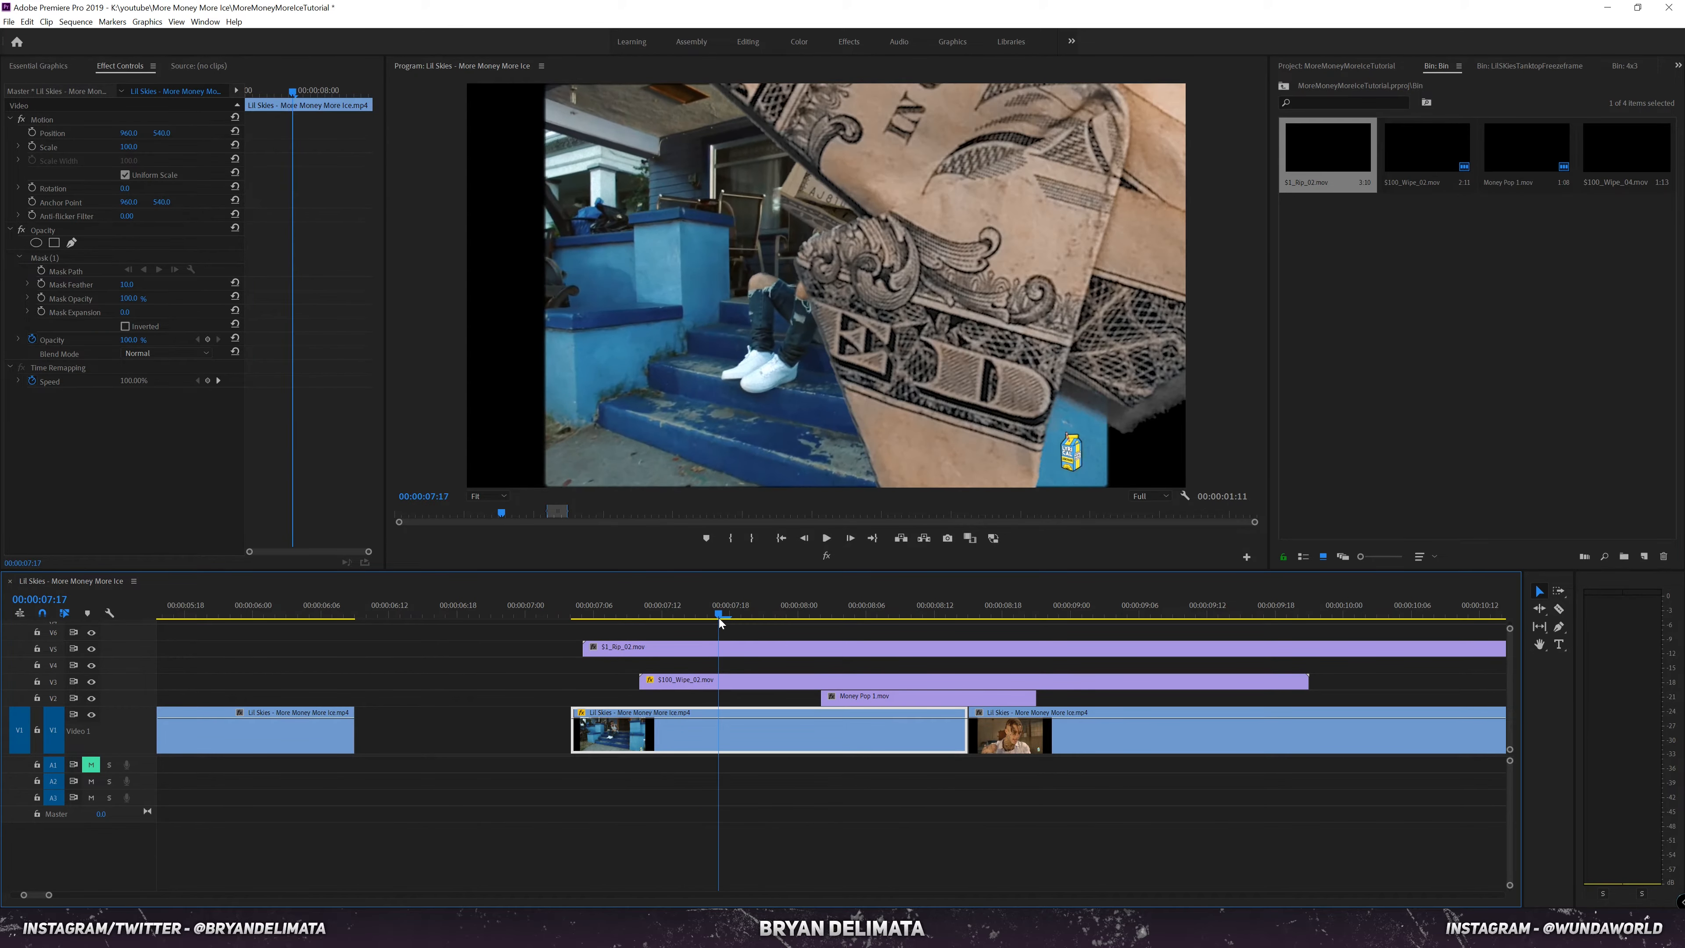
click(710, 682)
click(92, 683)
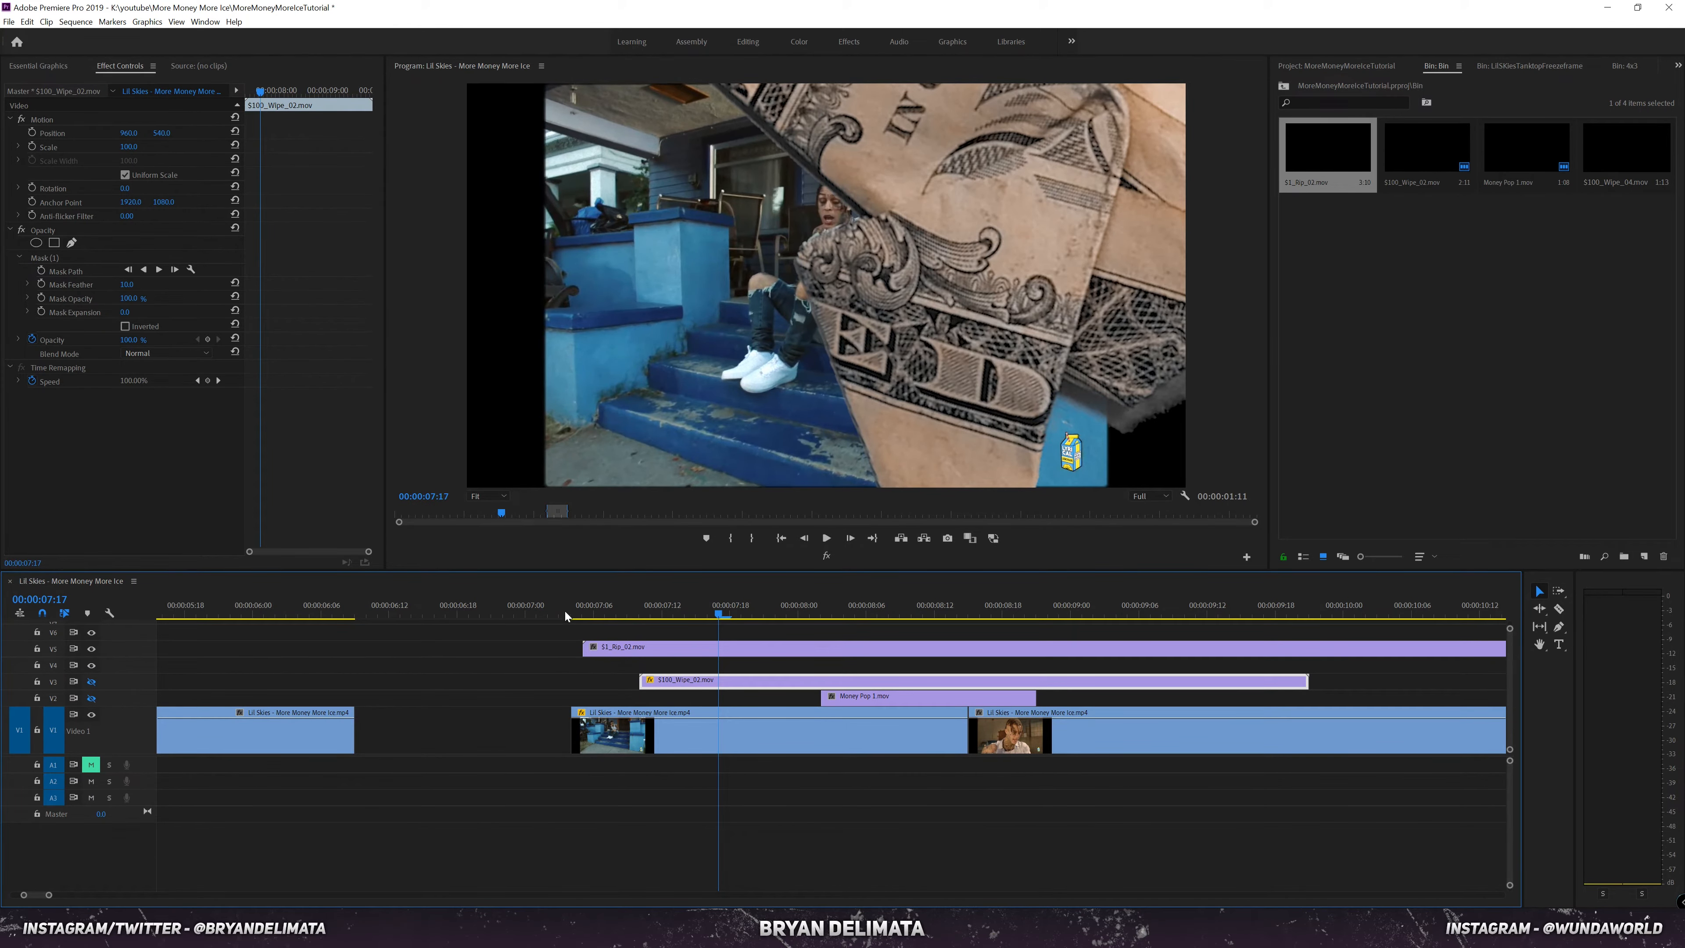
right_click(640, 651)
click(696, 516)
Step: Move the torn dollar bill to about position 910, 684 and freeze $1_Rip_02.mov on its frame at 00:00:07:14
click(690, 609)
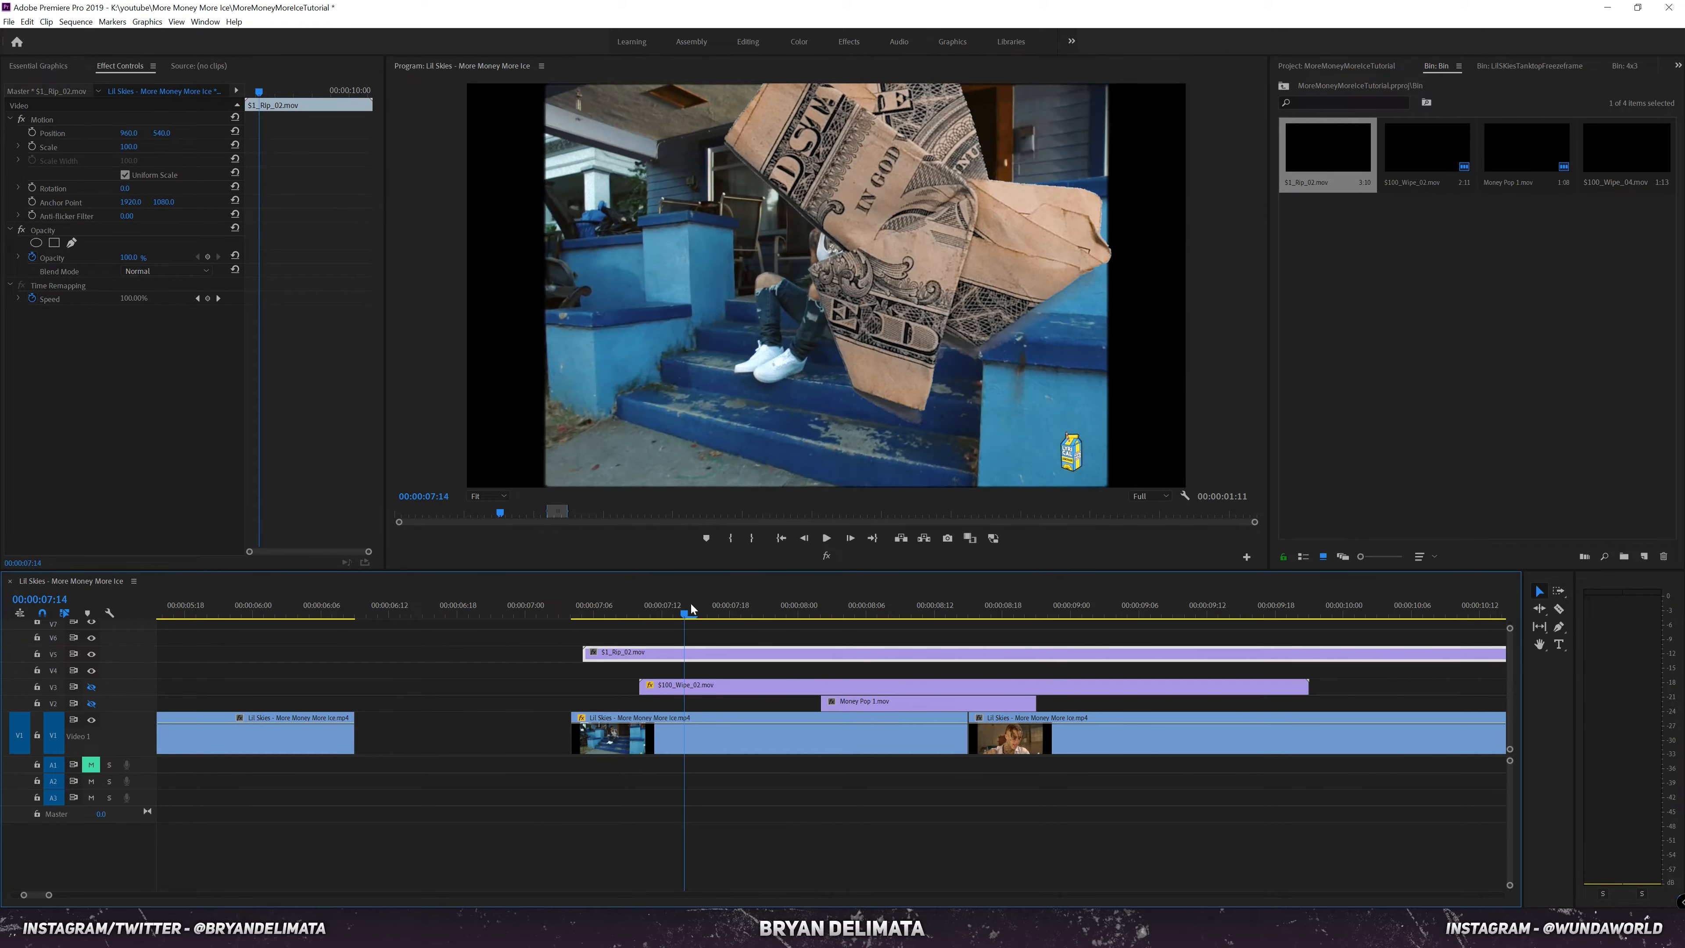
drag(128, 134, 261, 133)
right_click(712, 655)
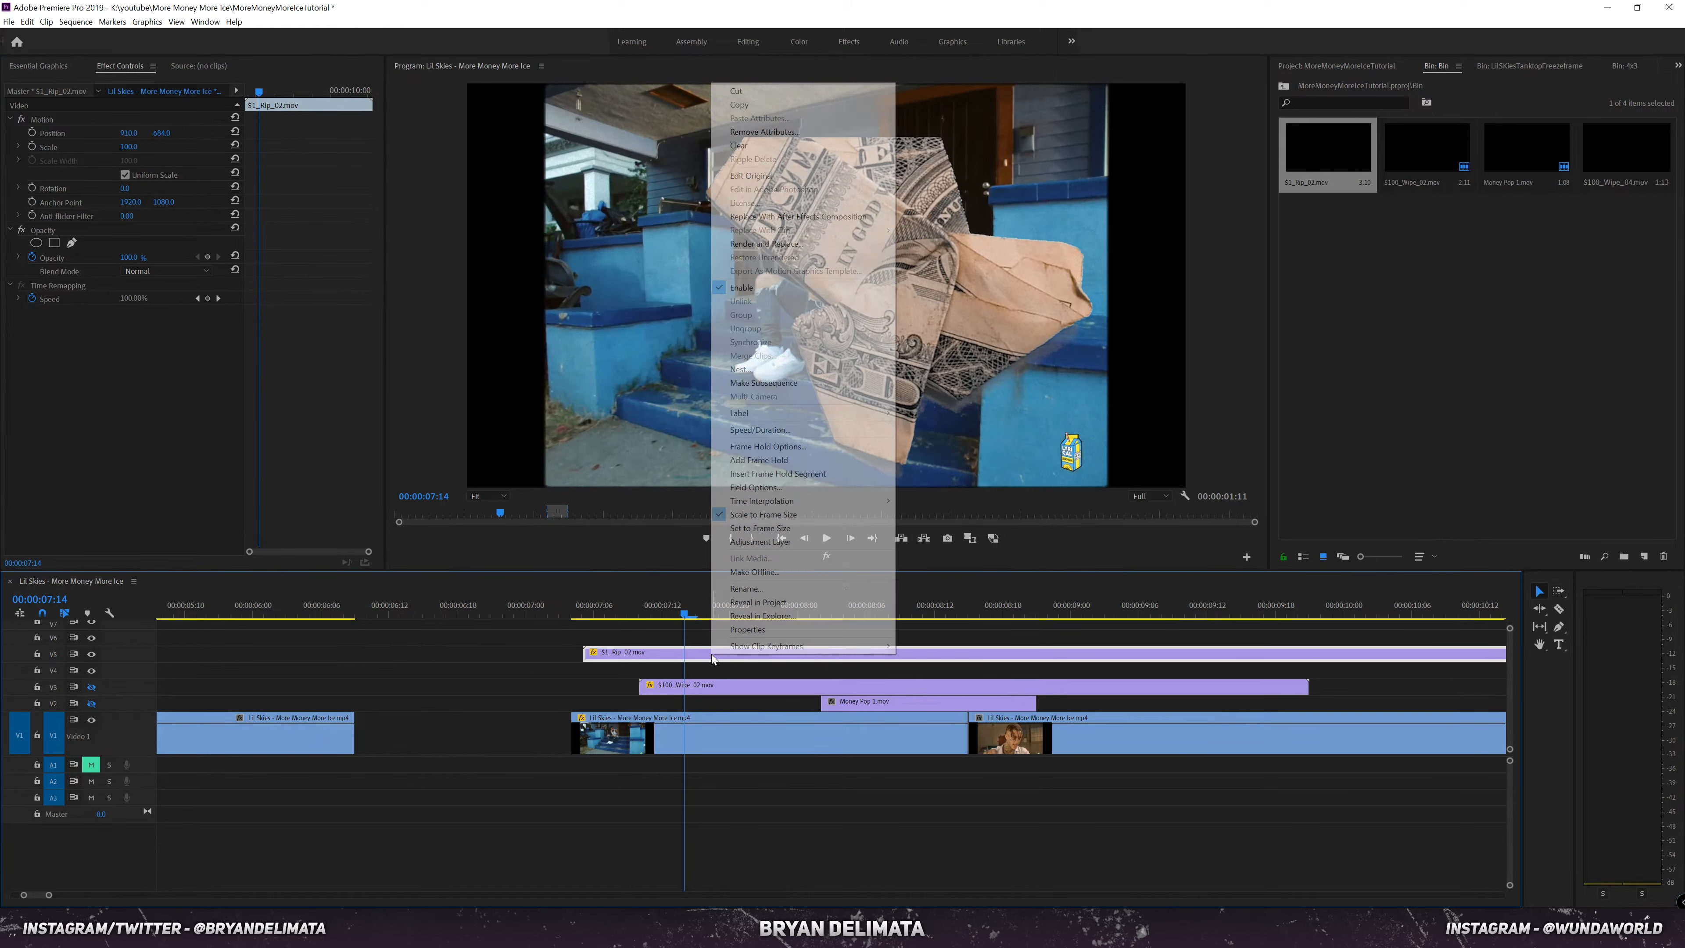
mouse_move(693, 607)
mouse_down()
mouse_move(714, 604)
mouse_move(679, 608)
mouse_up()
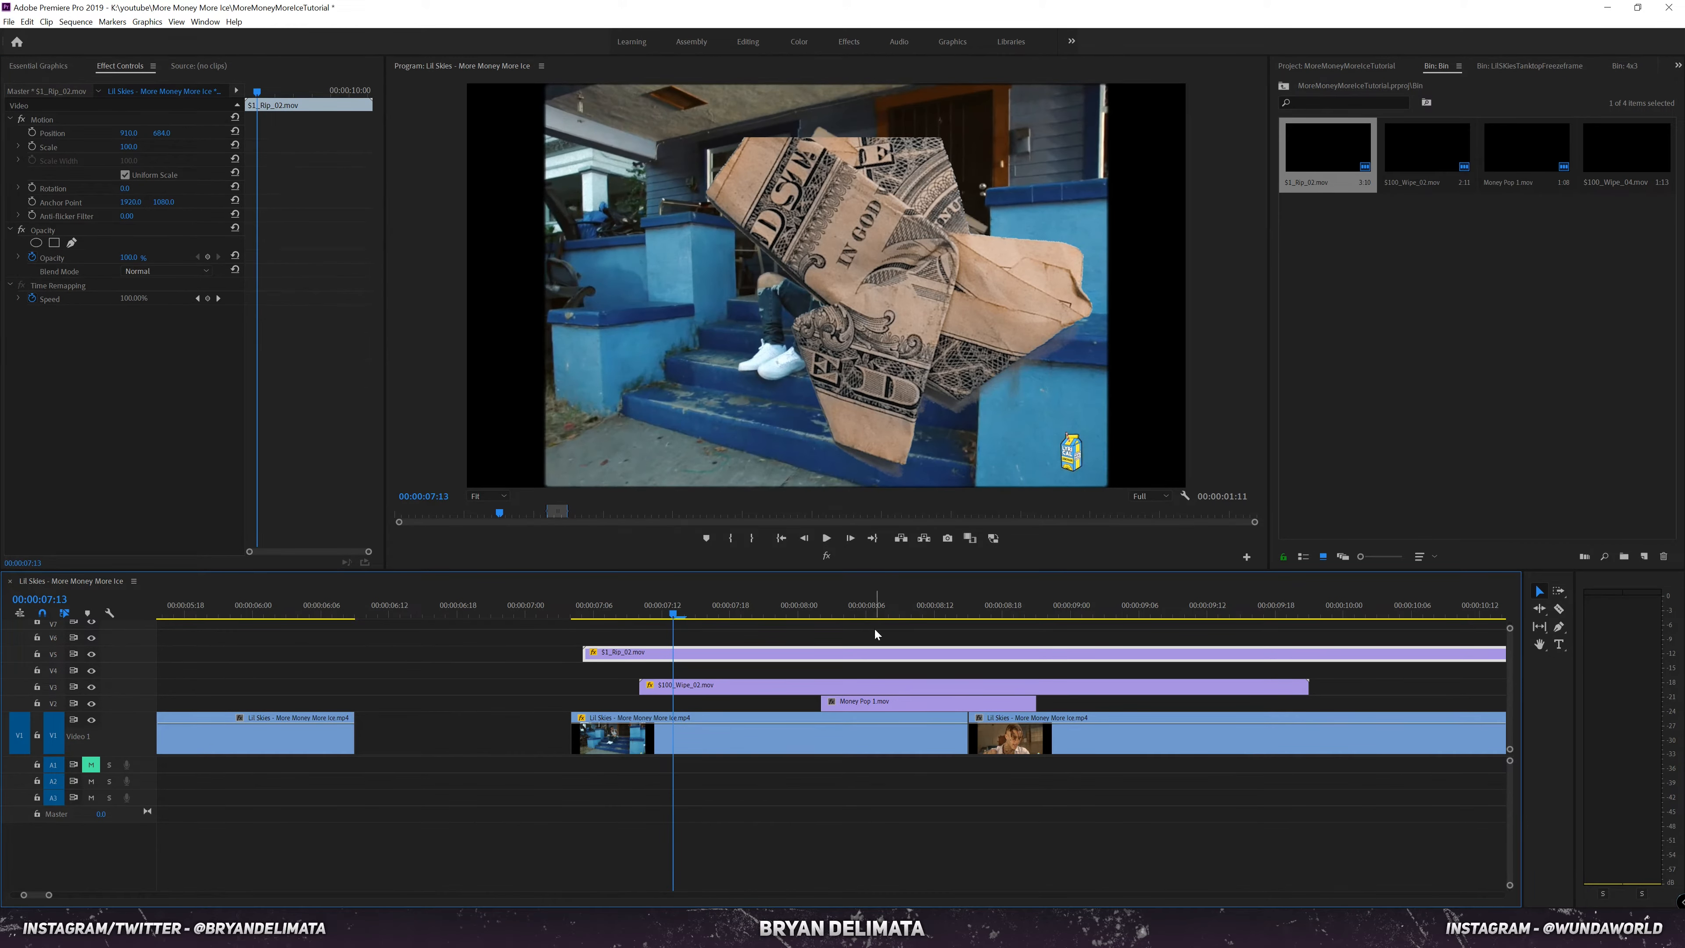
Step: Start the frozen $1_Rip_02.mov clip at 00:00:07:07, reduced to scale 63 in the lower left of the picture
drag(583, 611, 636, 655)
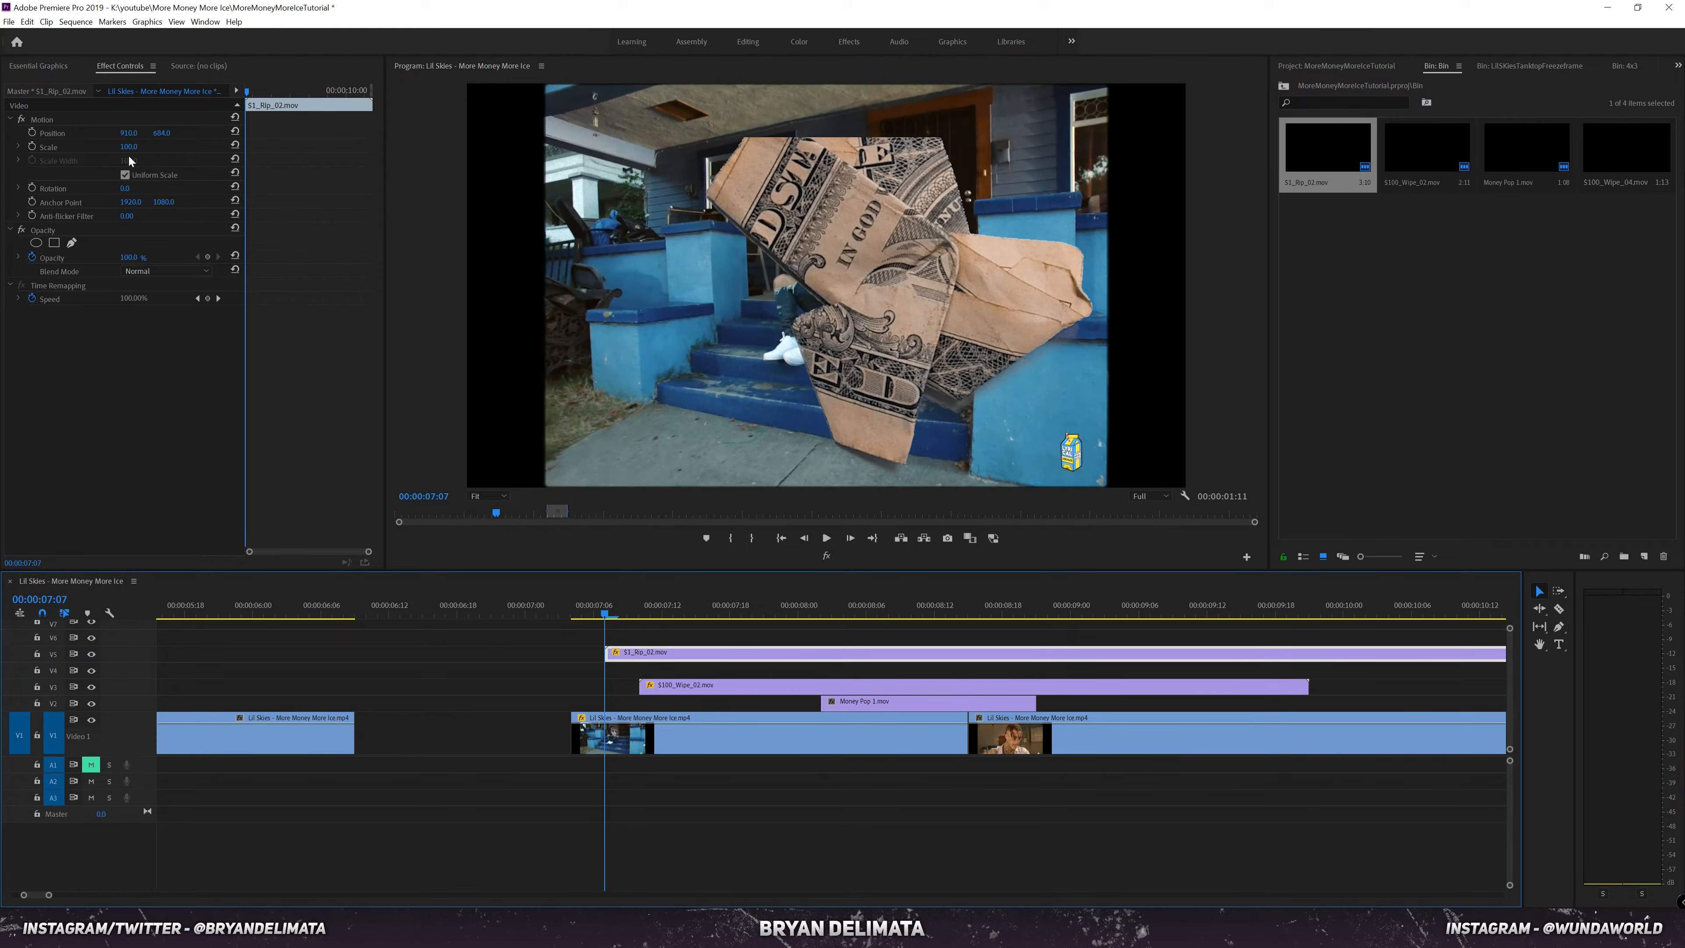
drag(126, 146, 292, 136)
drag(129, 133, 135, 133)
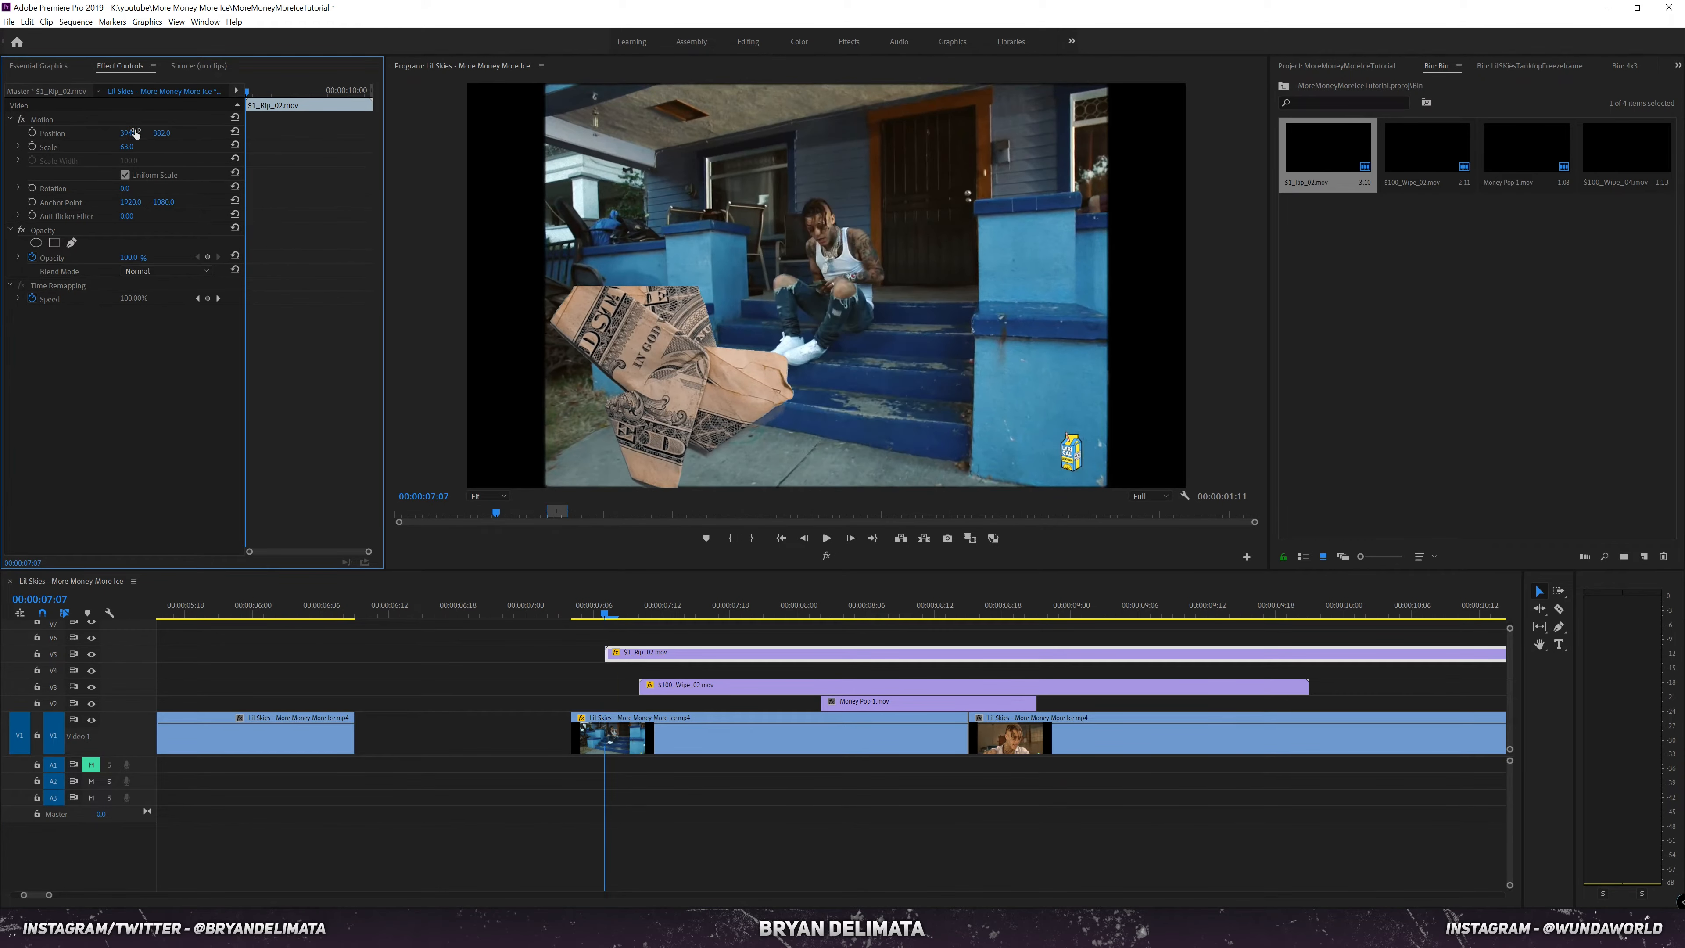
Step: At 00:00:07:10, reduce the masked $100_Wipe_02.mov bill to scale 57 and move it to the man's right in the picture
key(Right)
key(Right)
key(Right)
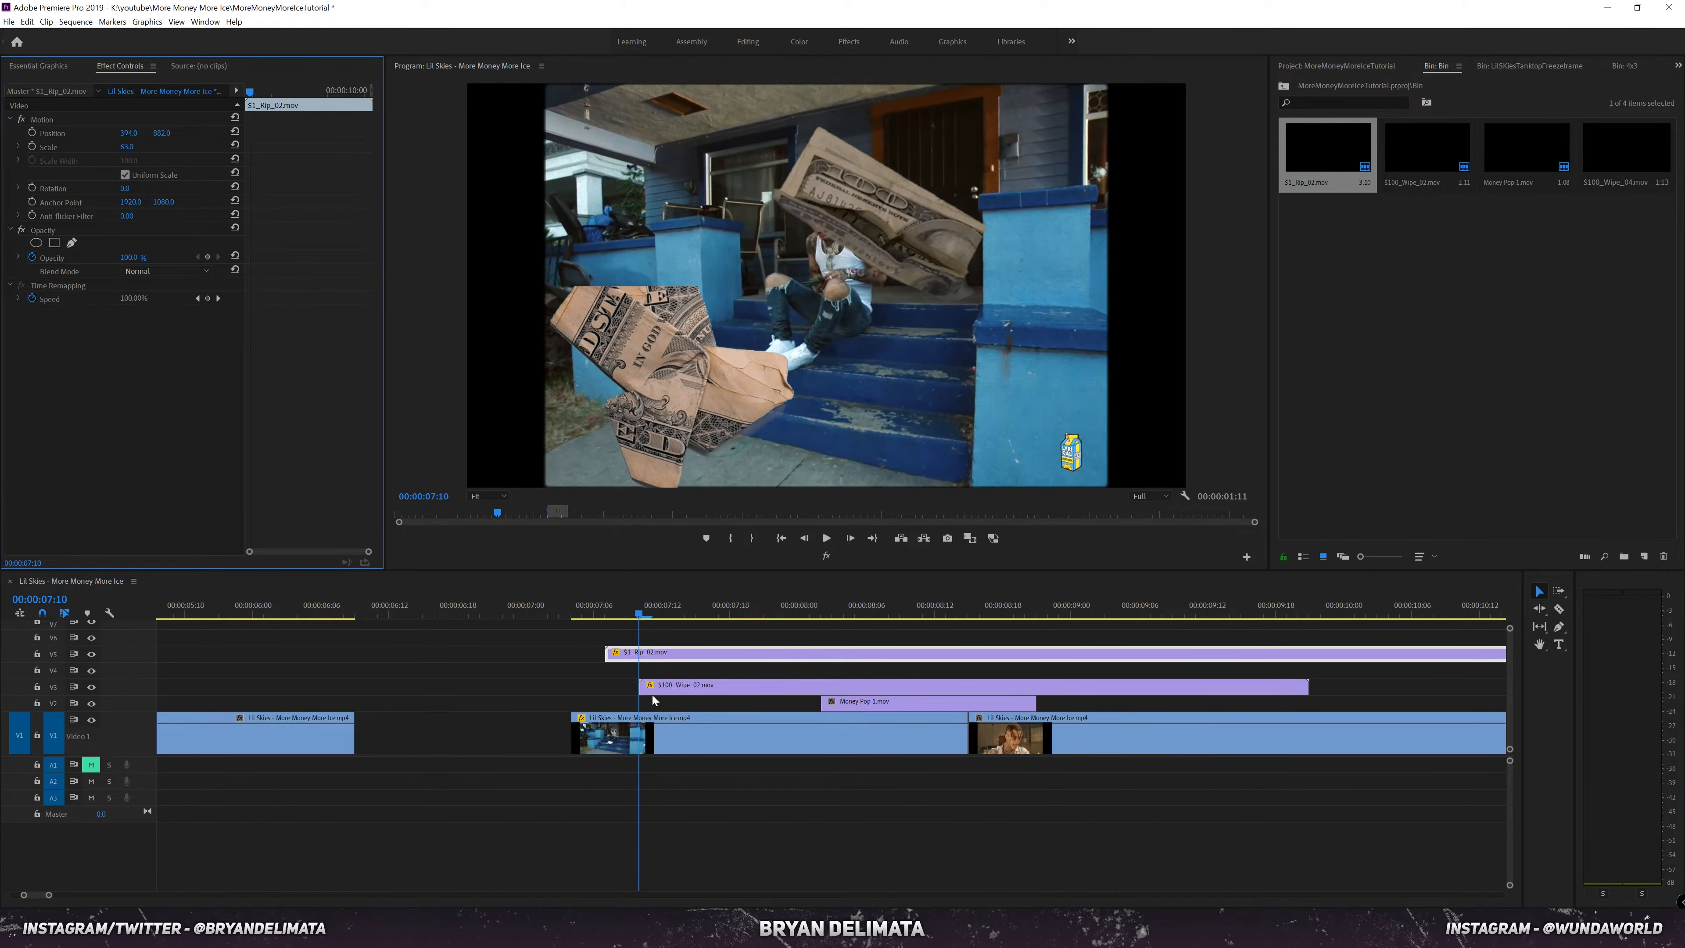
click(667, 690)
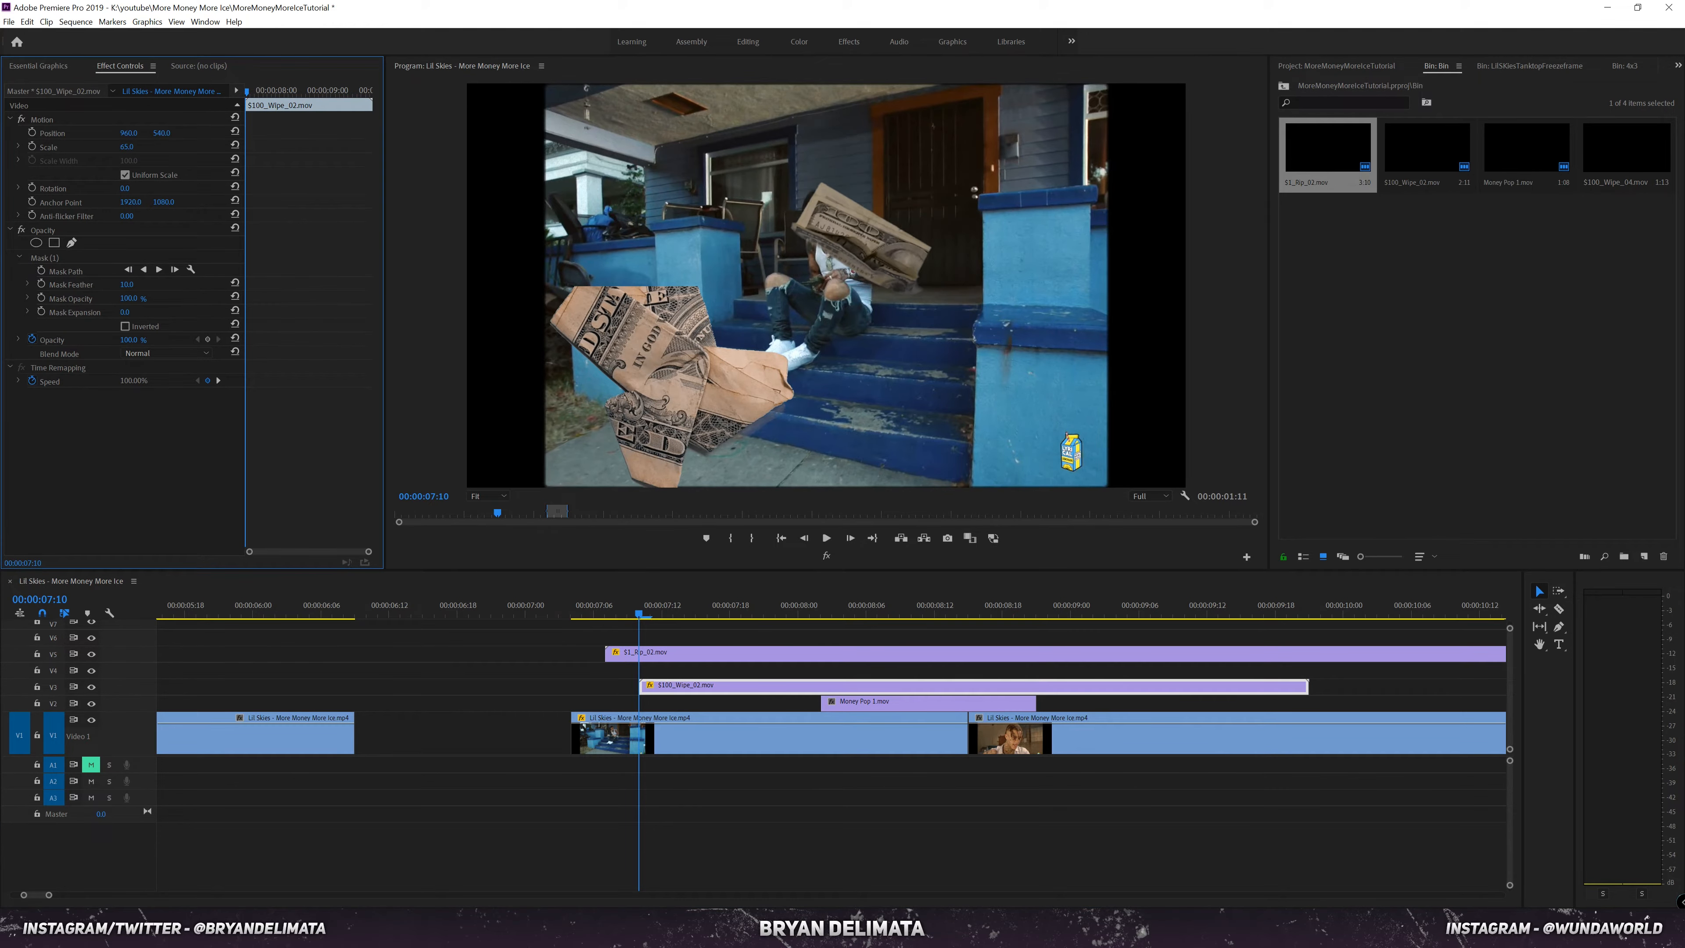
drag(162, 133, 368, 133)
Step: Move the frozen Money Pop clip to start at 00:00:07:13 and reposition its bills in front of the door, upper right in the picture
key(Right)
key(Right)
key(Right)
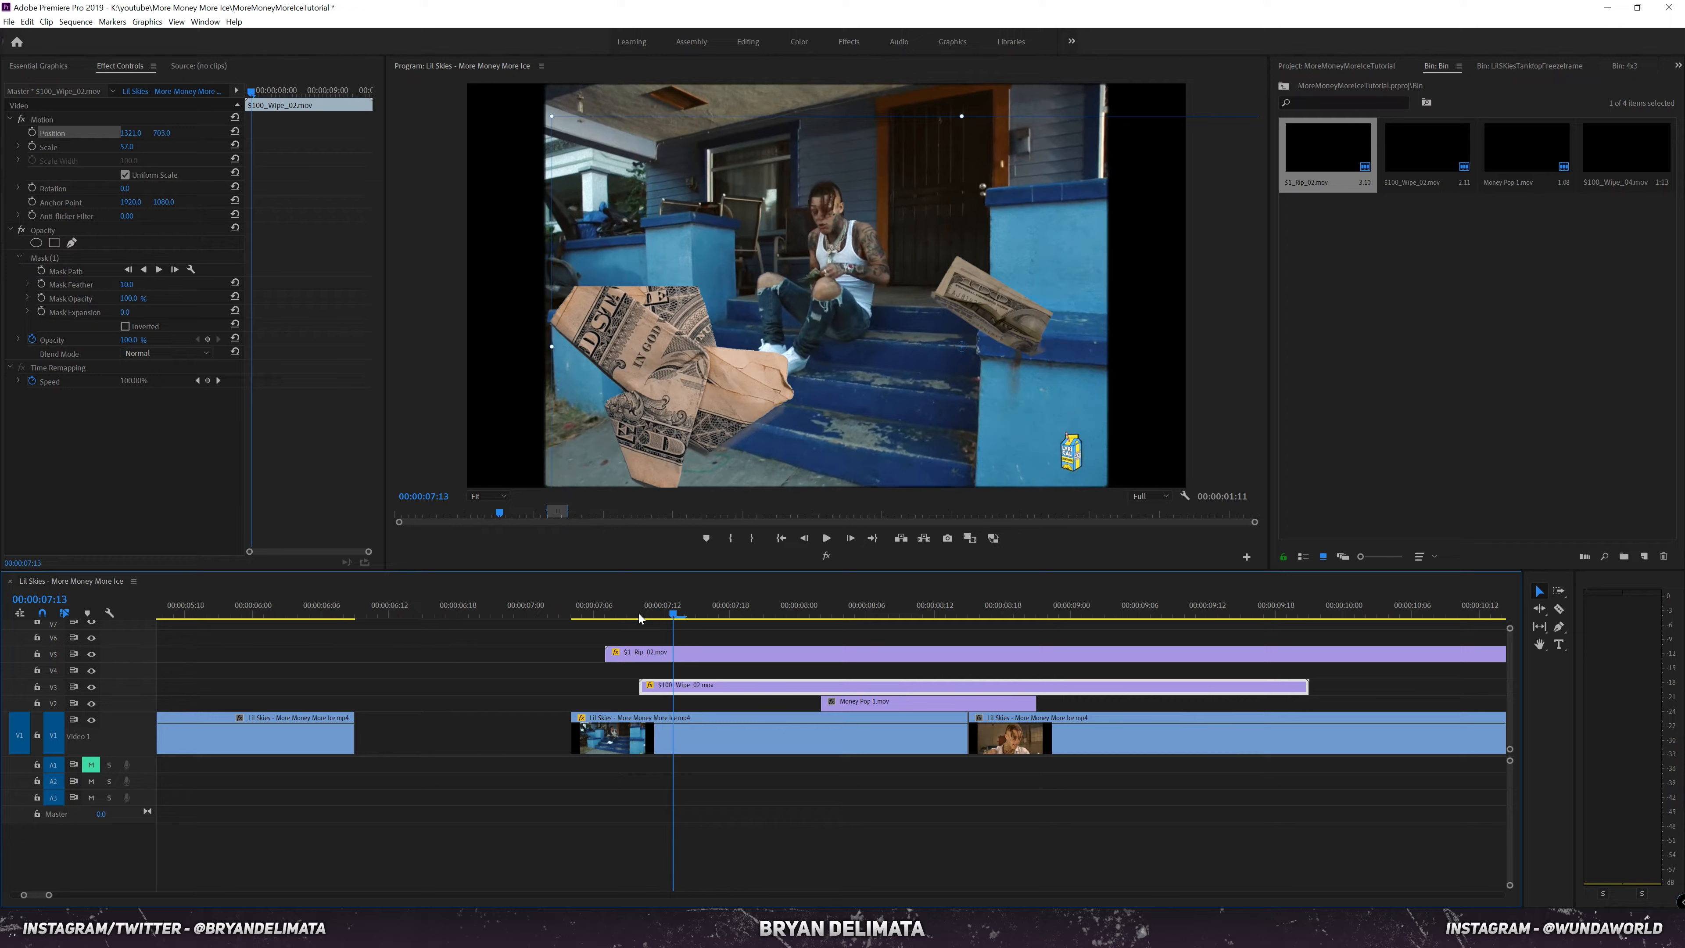
drag(875, 703, 728, 700)
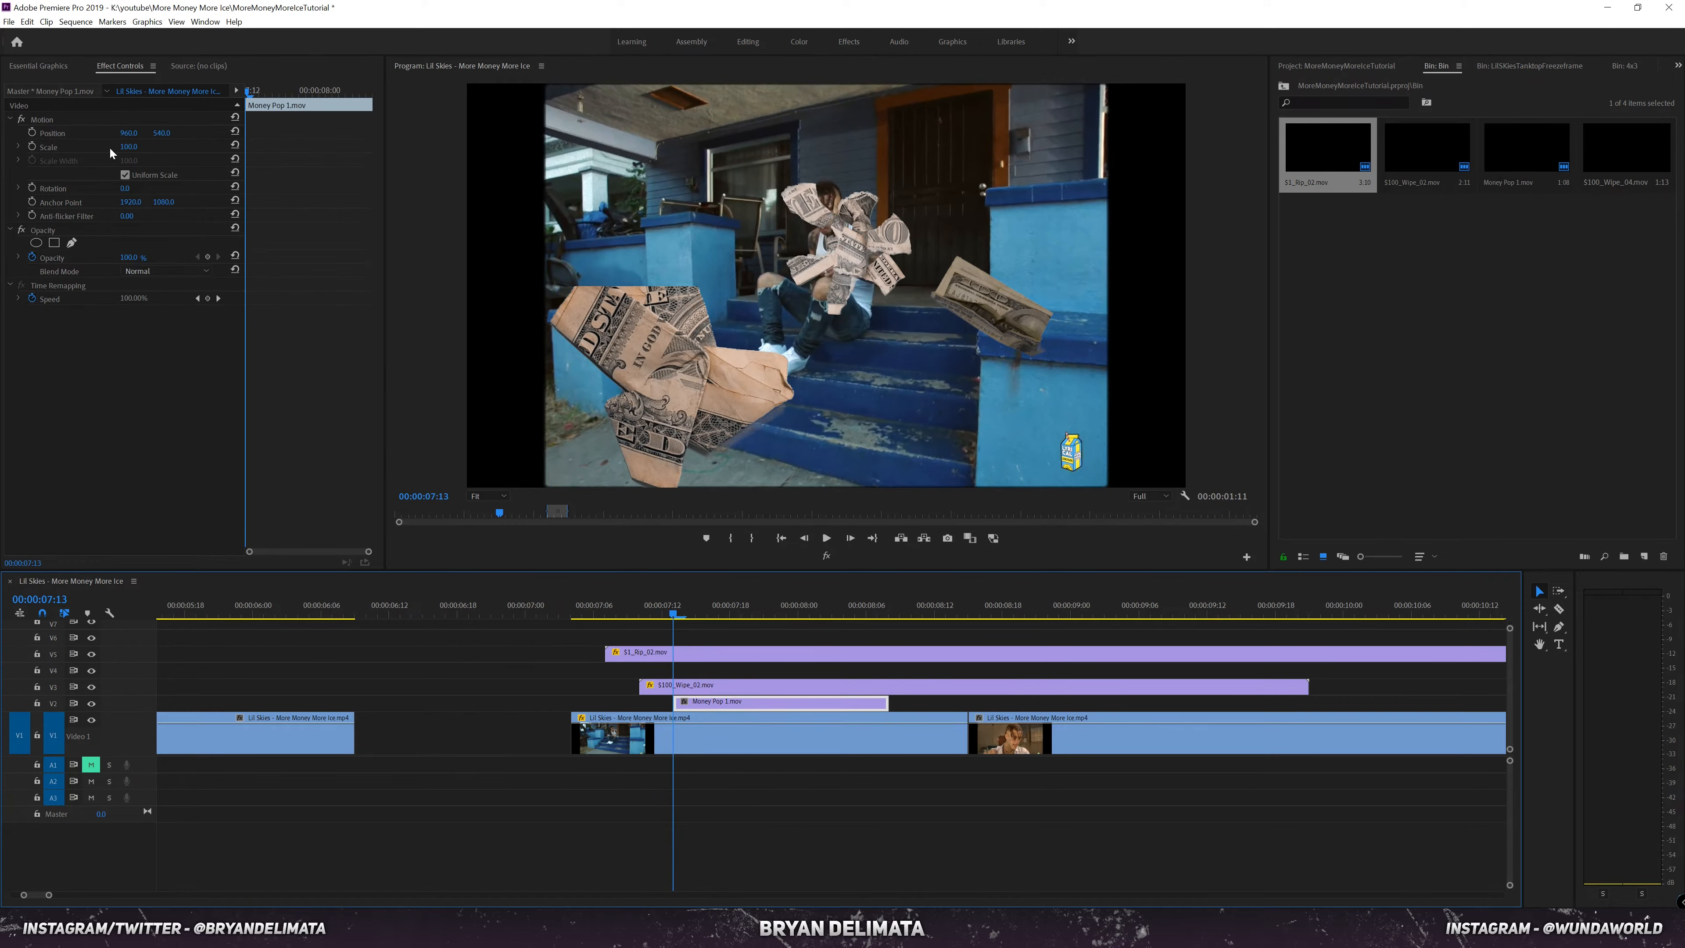
drag(159, 134, 1, 135)
drag(130, 135, 249, 135)
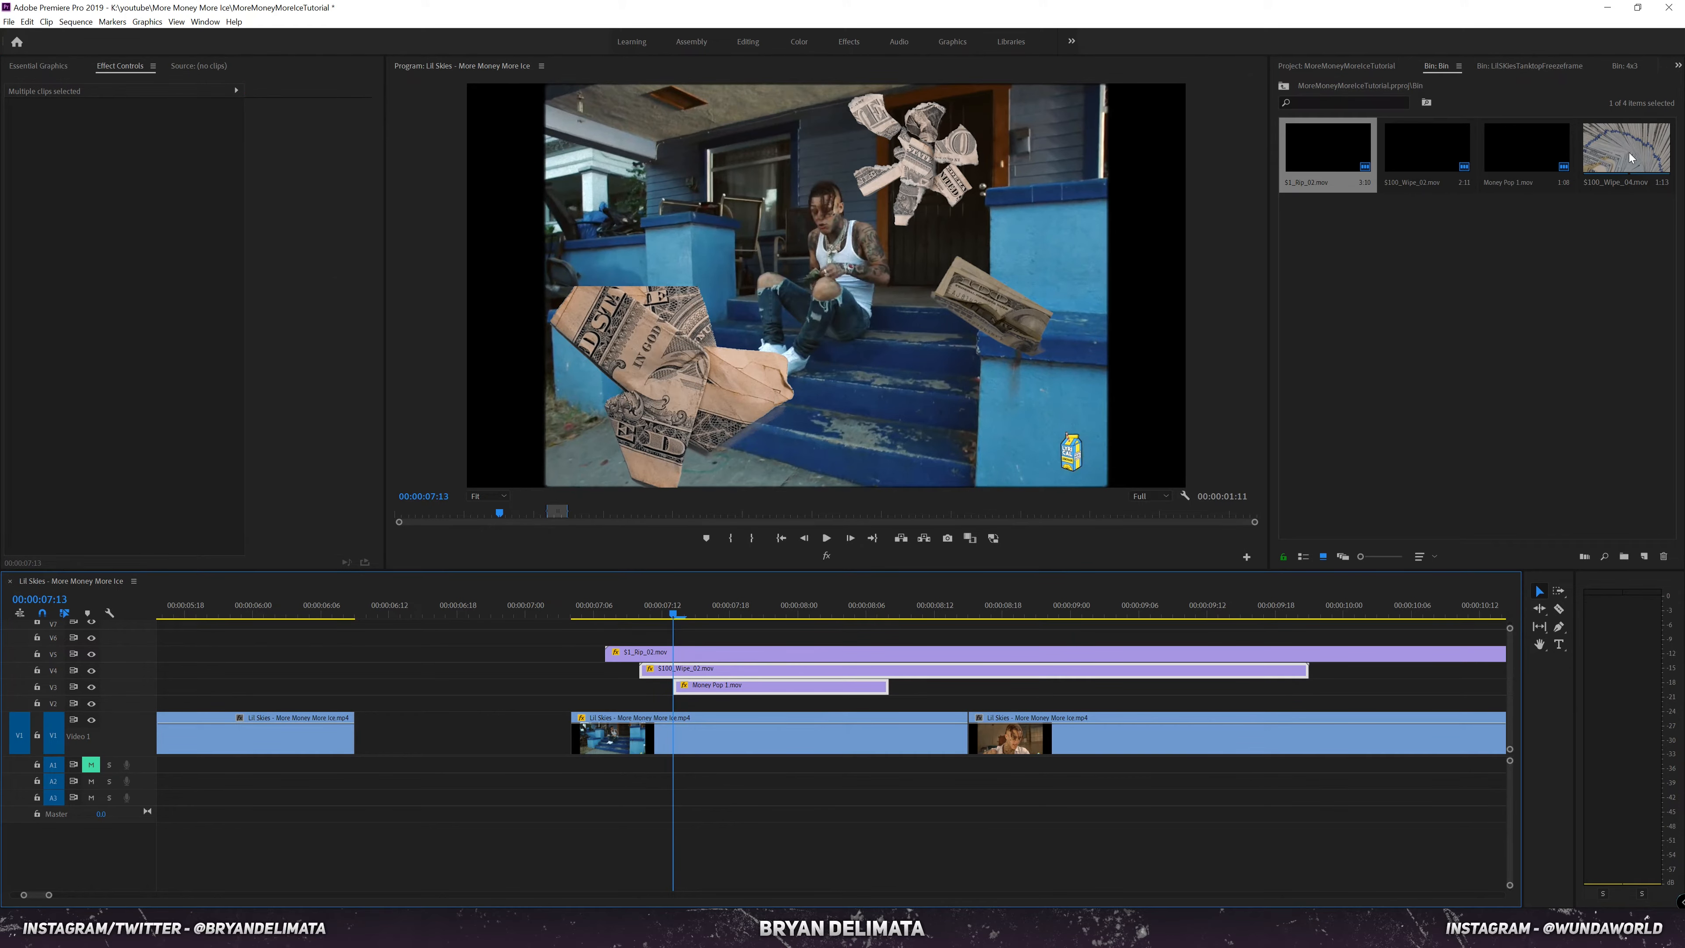
Step: Place $100_Wipe_04.mov on the track directly above the porch steps clip, below the frozen bills, and fit it to the frame
drag(1632, 157, 690, 707)
click(813, 702)
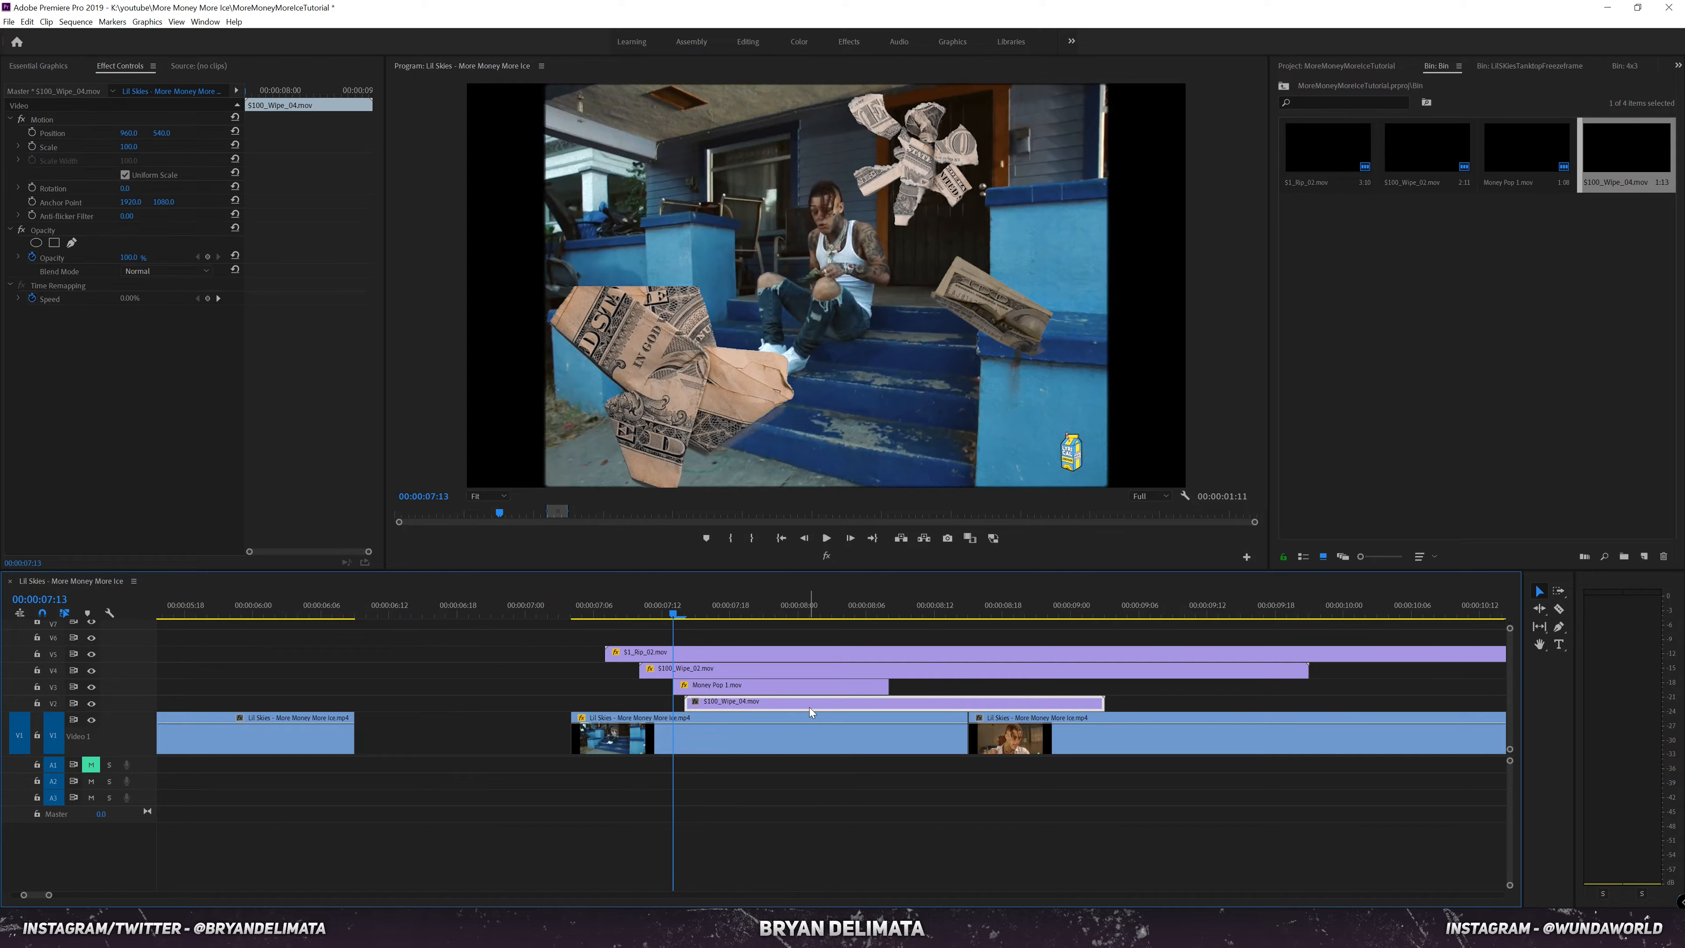
right_click(813, 702)
click(842, 567)
Step: Trim the start of $100_Wipe_04.mov to 00:00:07:20
drag(737, 613, 779, 622)
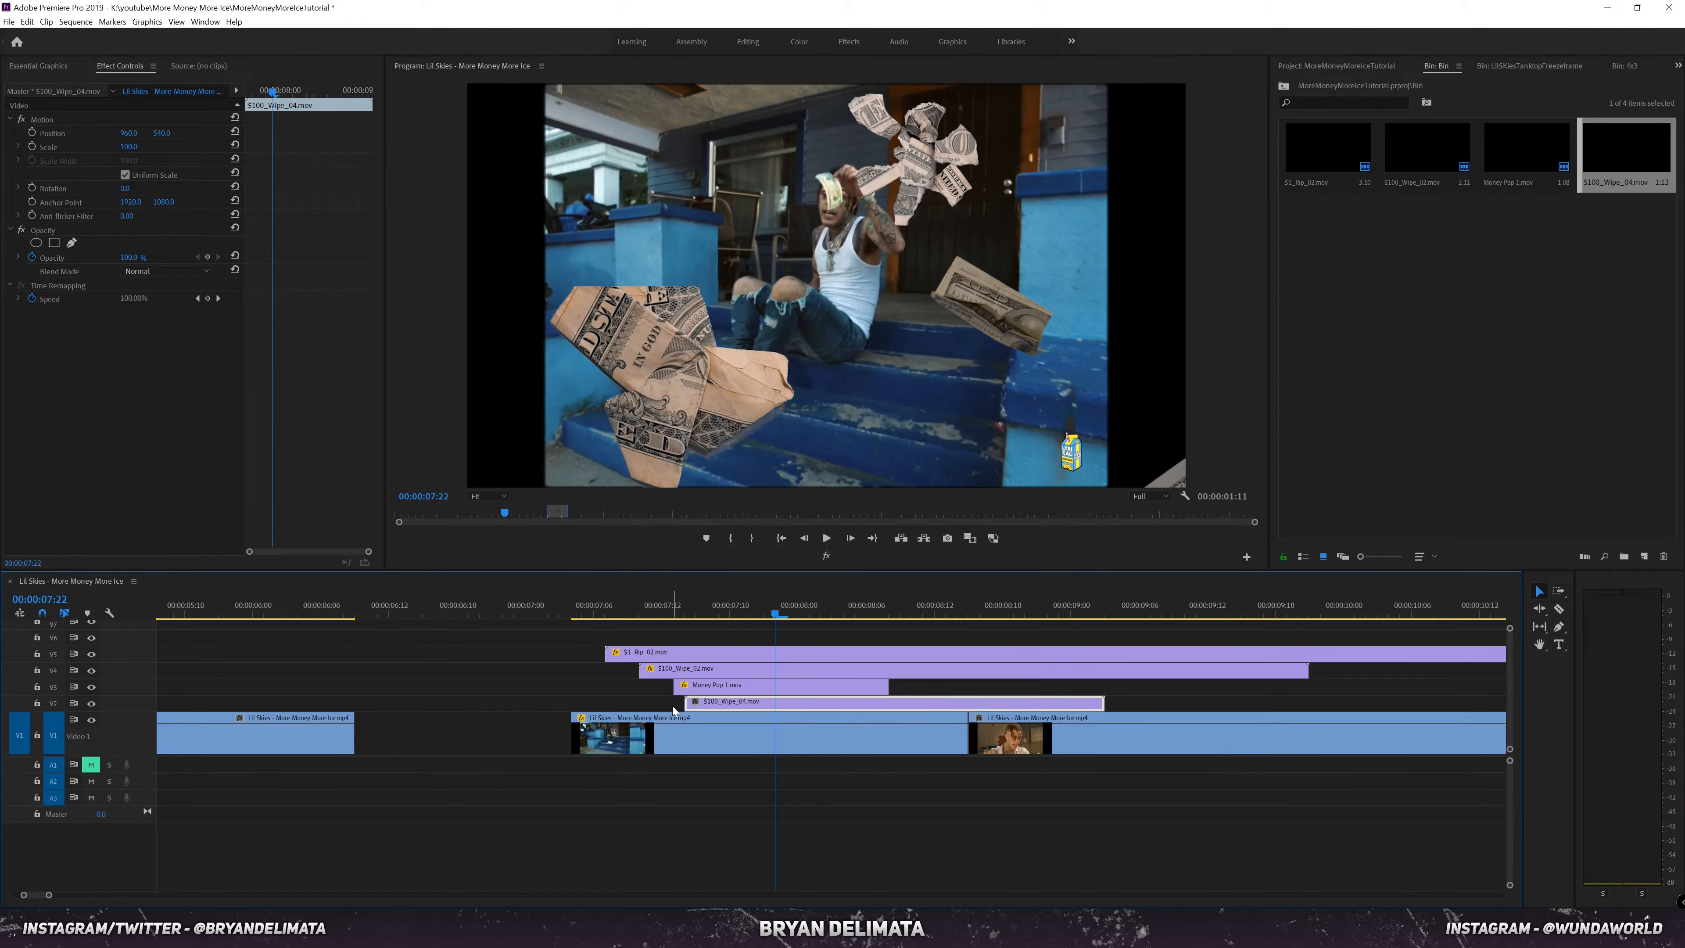
key(Left)
key(Left)
drag(692, 709, 754, 709)
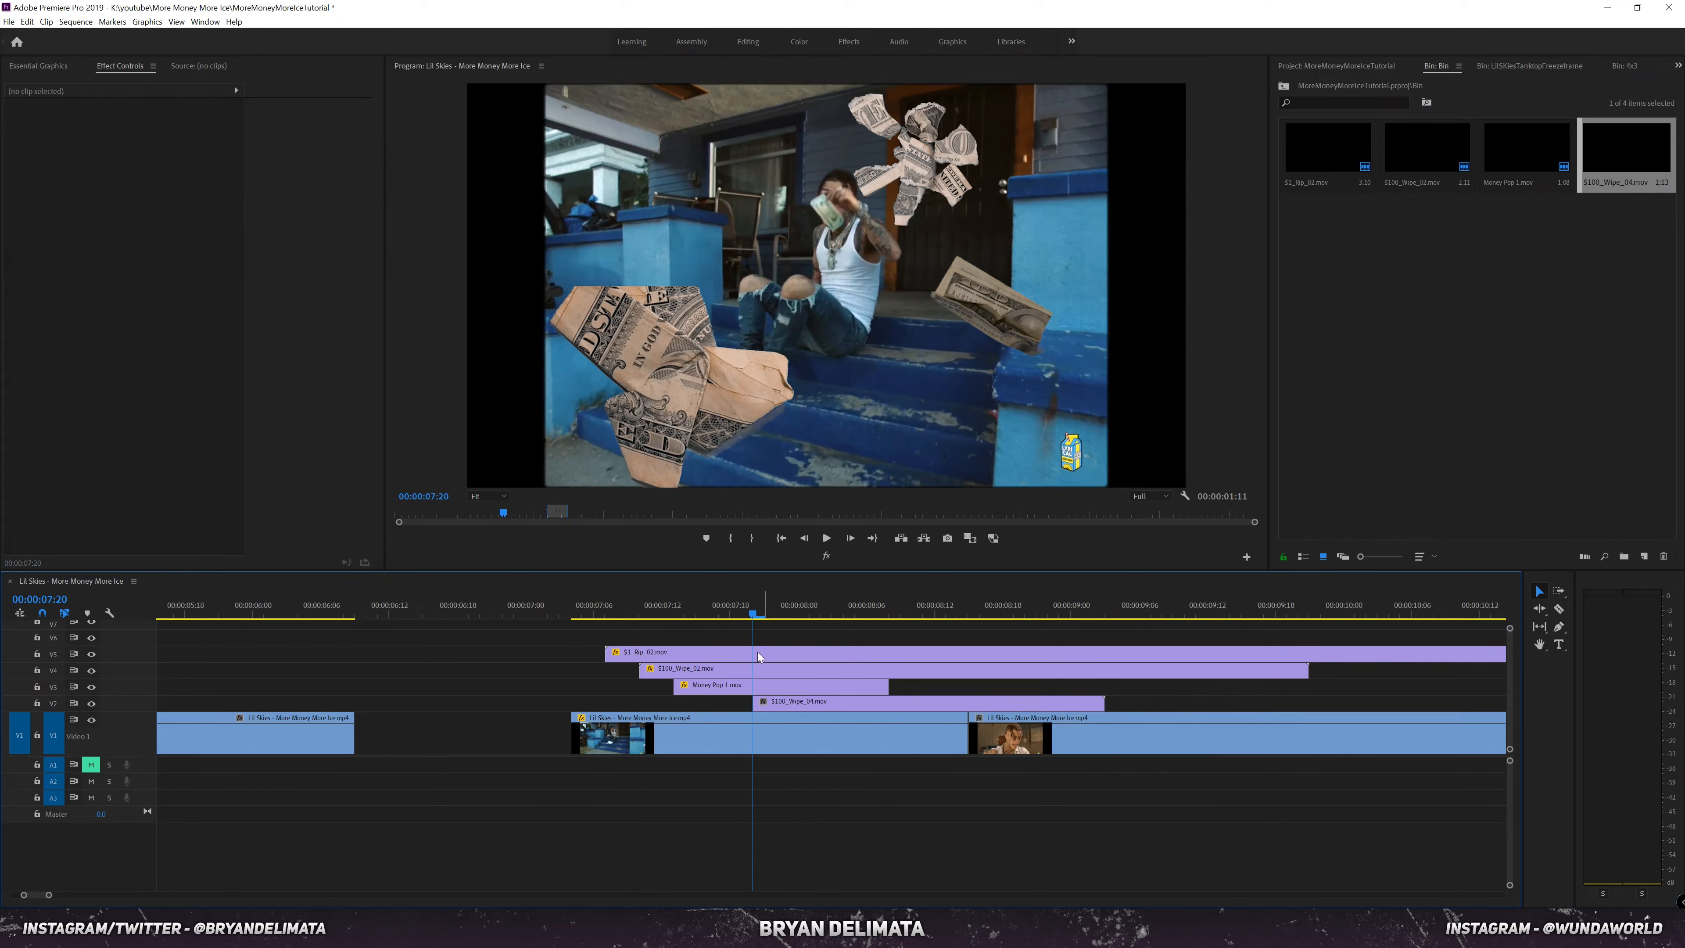
Step: Add the 50D 4x3 no sprocket.png frame on the track above all the money overlays
click(1625, 65)
drag(1345, 156, 708, 603)
key(shift+Left)
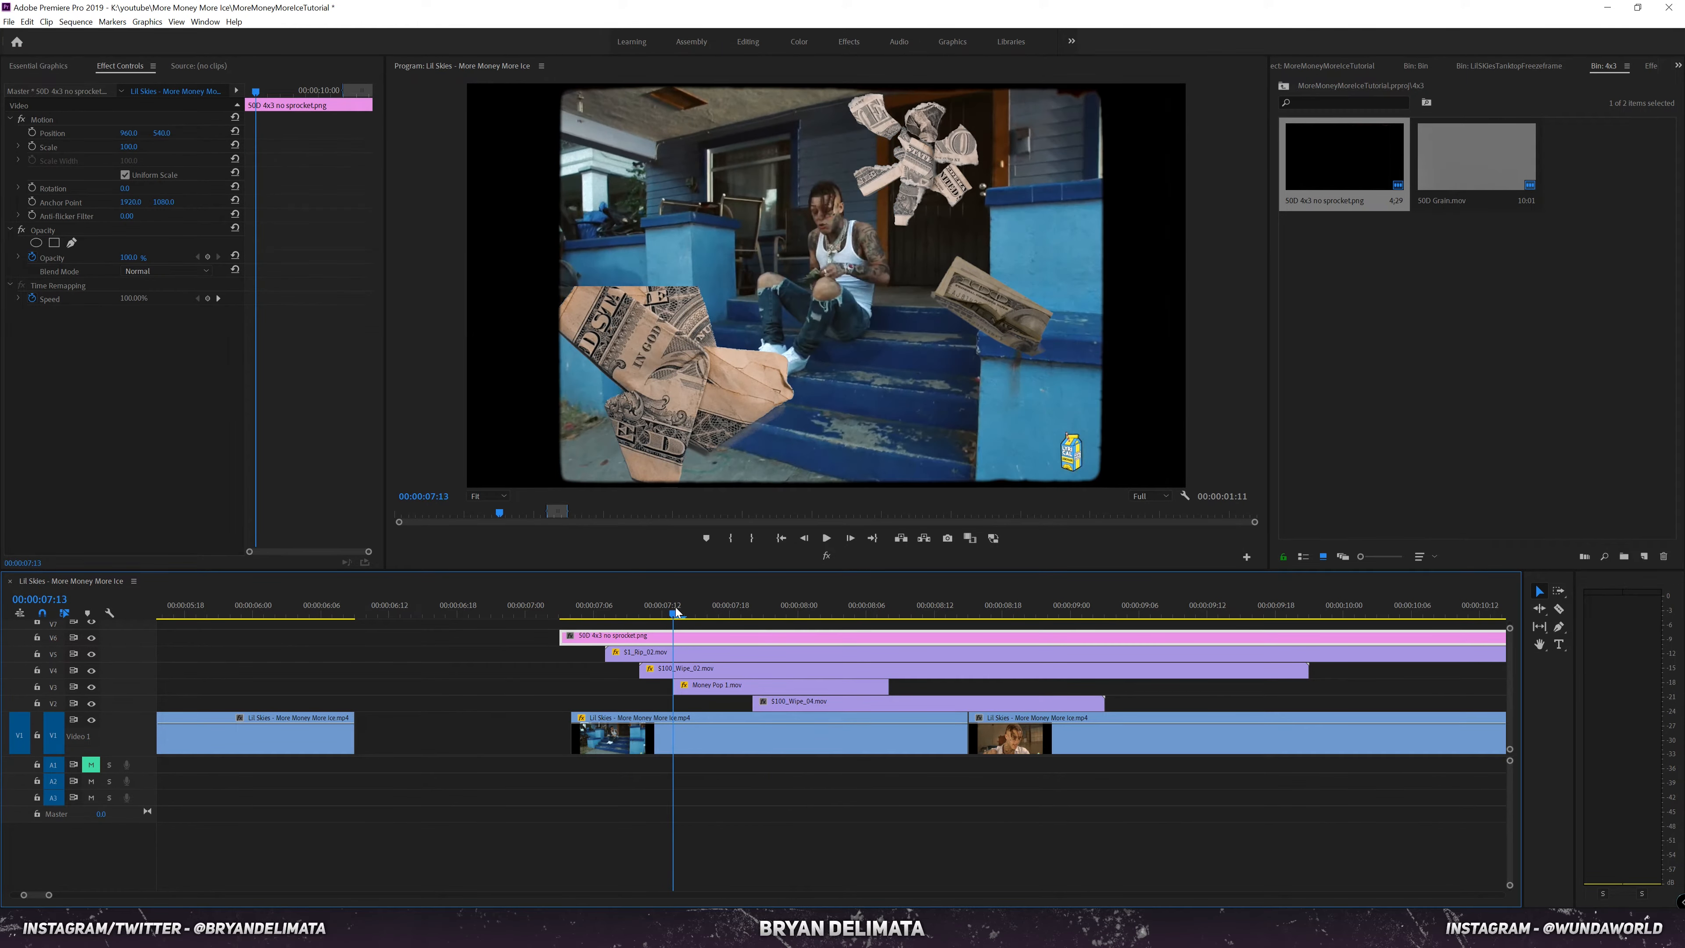
Step: Move $100_Wipe_04.mov to start at 00:00:07:16 and preview how it covers the picture
drag(788, 706, 721, 680)
key(space)
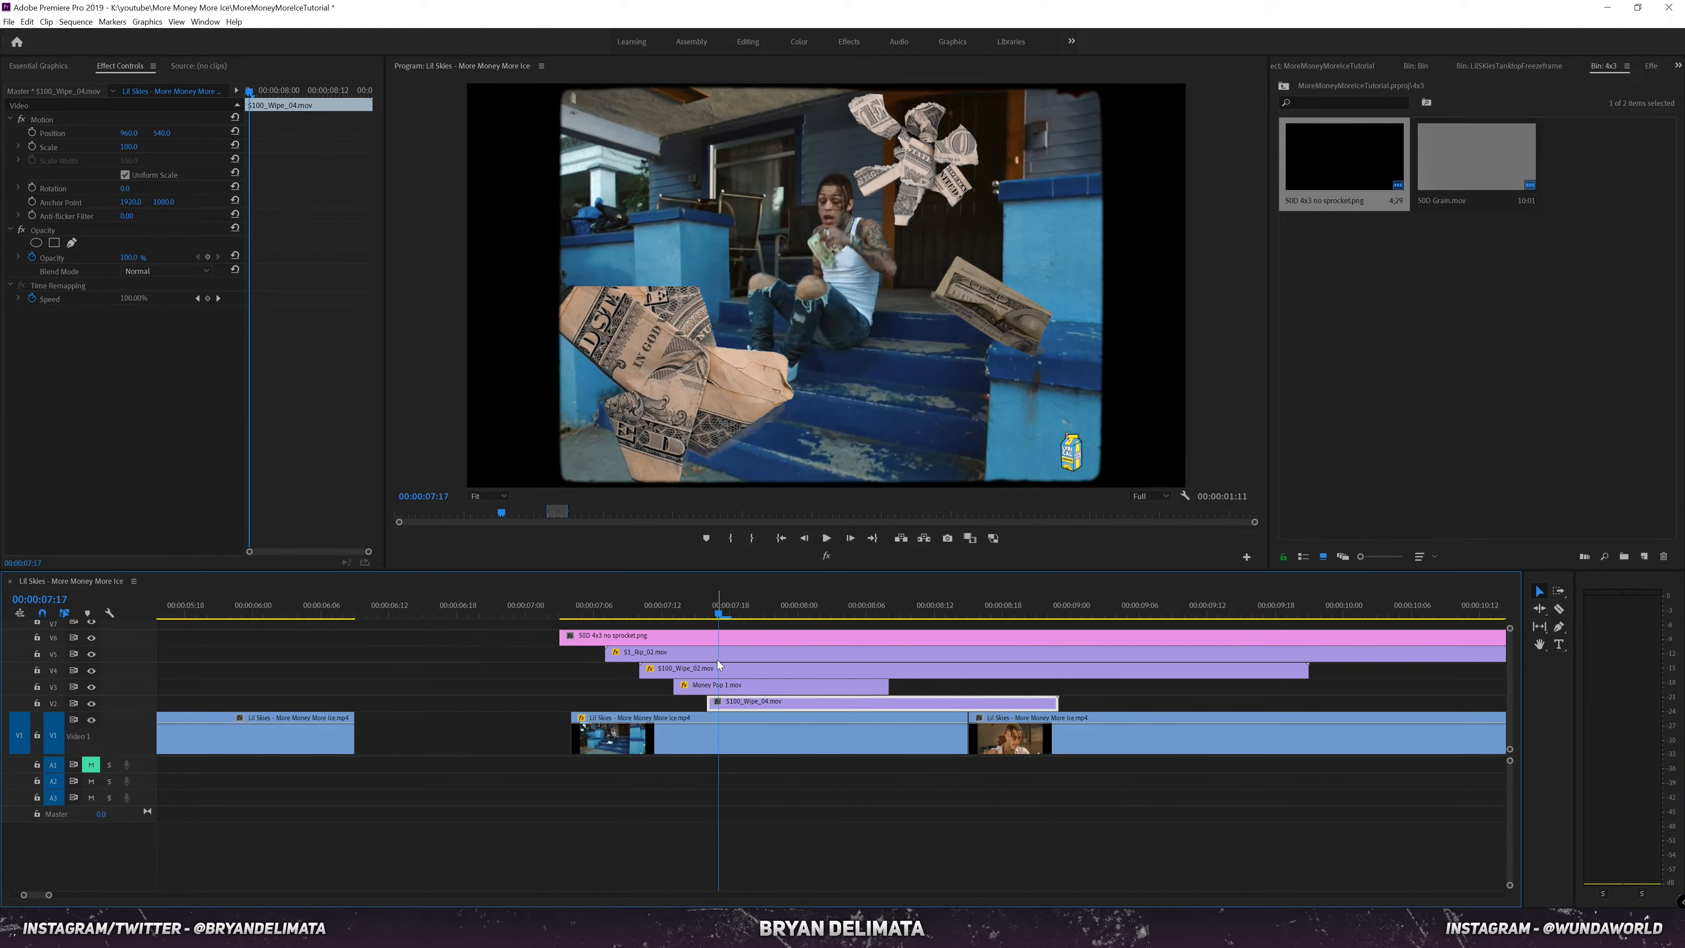
key(Left)
key(Left)
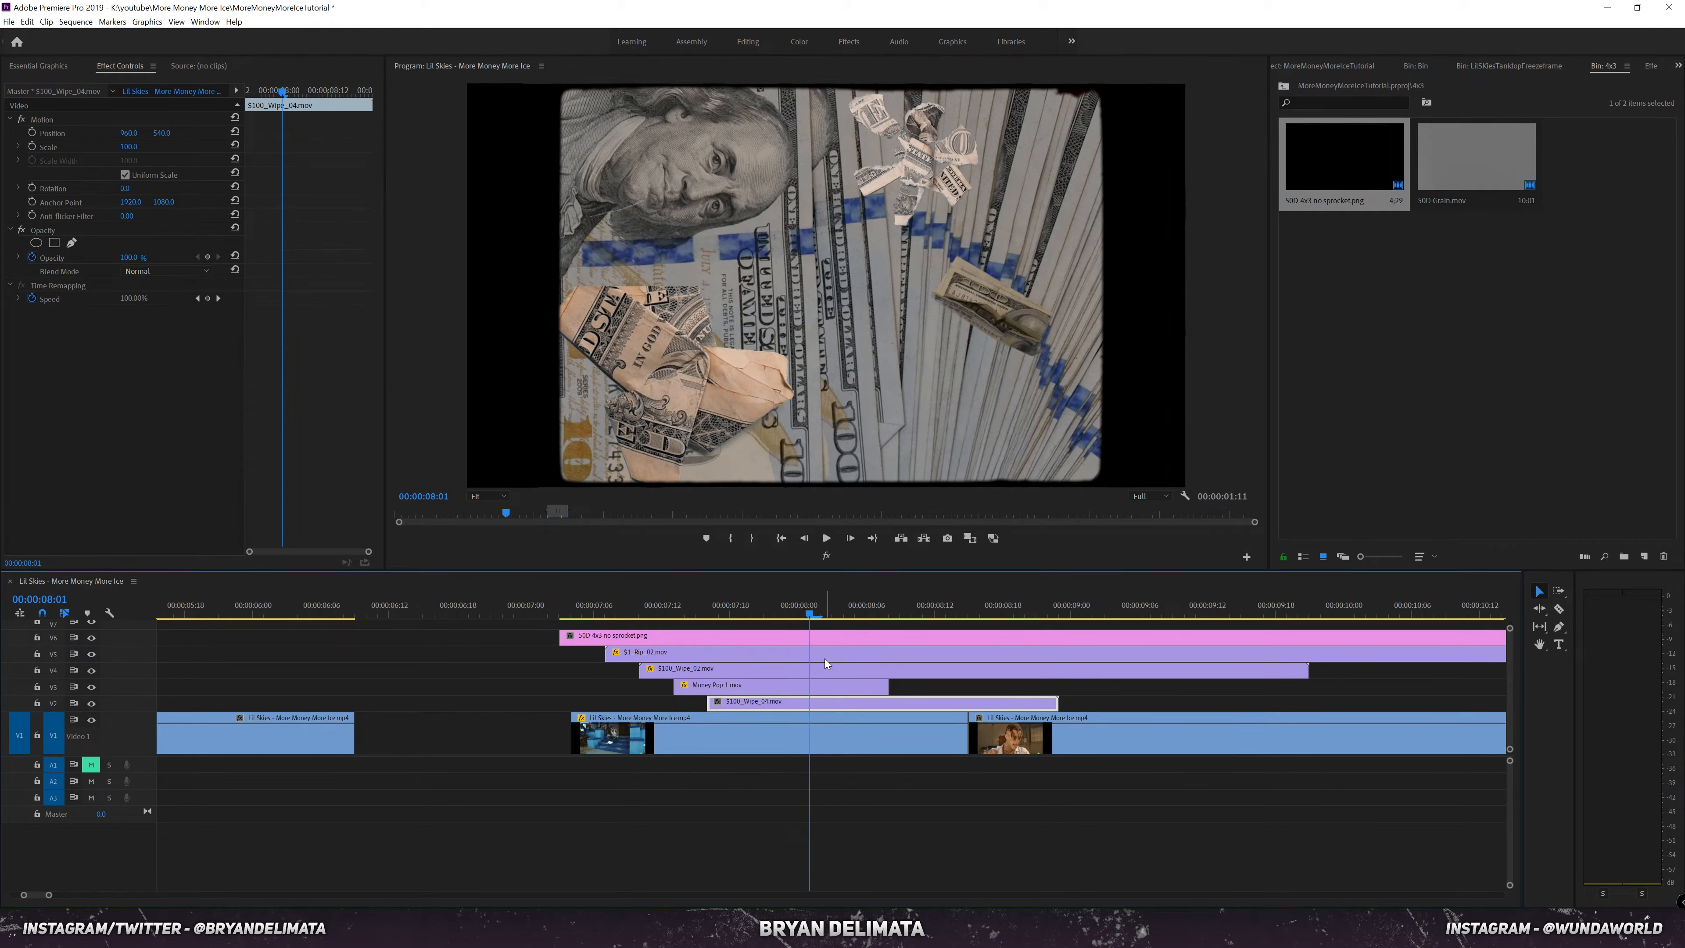
Step: Cut $1_Rip_02.mov at 00:00:08:01, $100_Wipe_02.mov at 00:00:08:04 and the Money Pop clip at 00:00:08:07
key(Right)
click(796, 654)
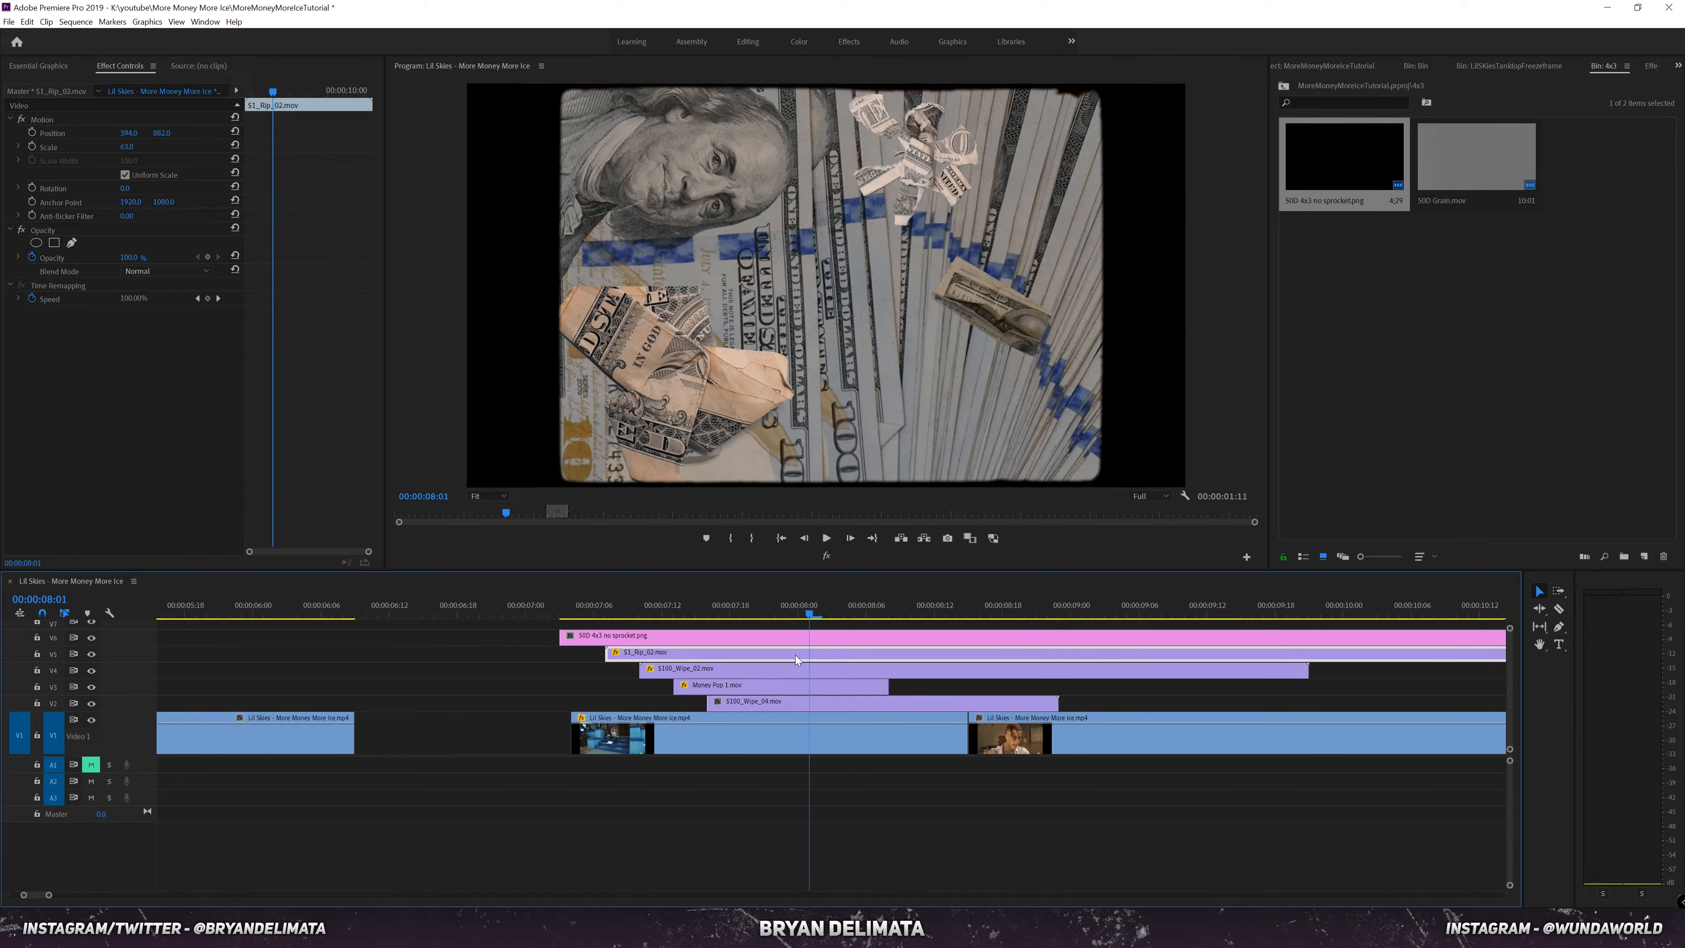
key(c)
click(809, 653)
key(Right)
key(Right)
key(Right)
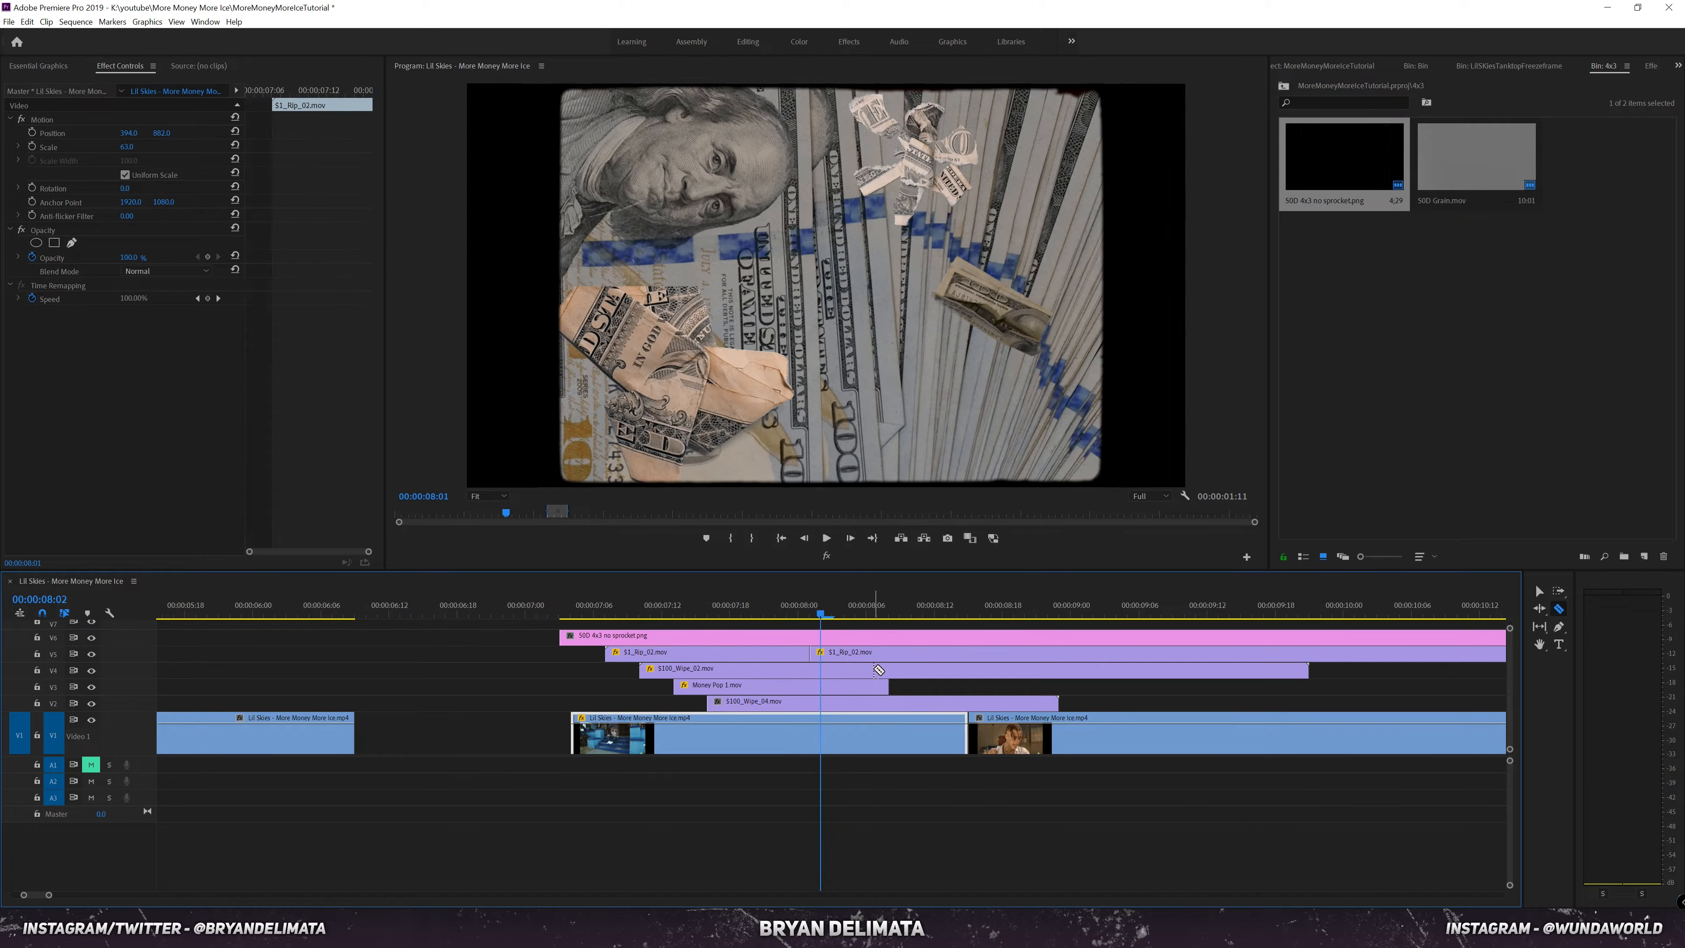
click(850, 670)
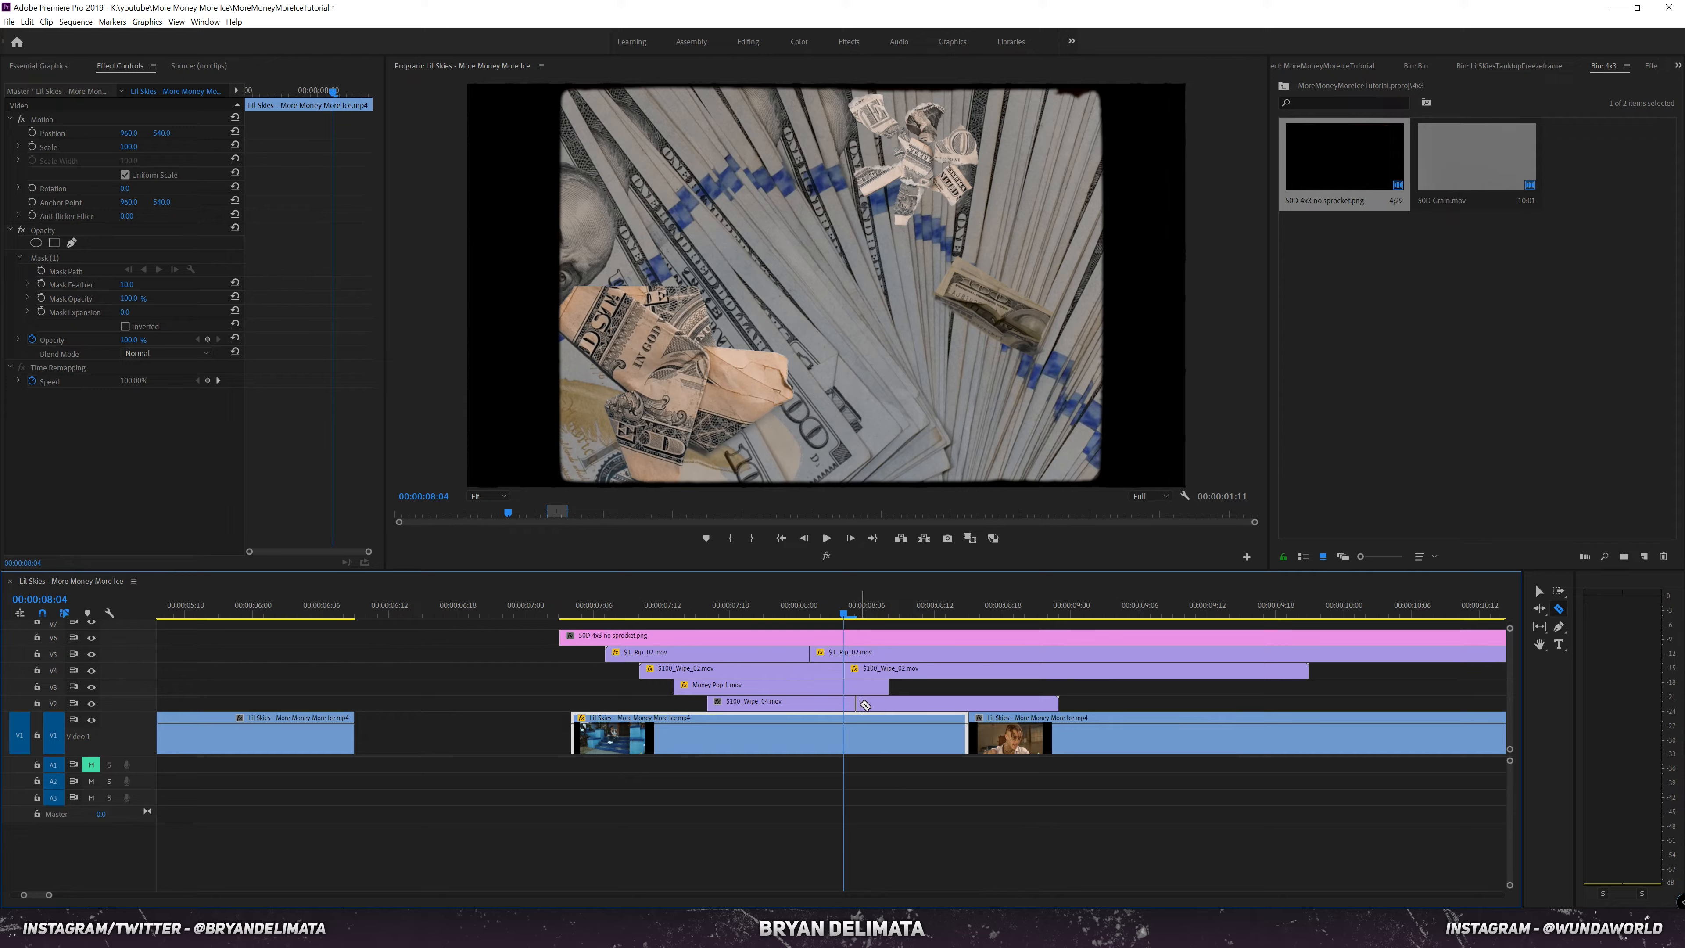
key(Right)
key(Right)
key(Right)
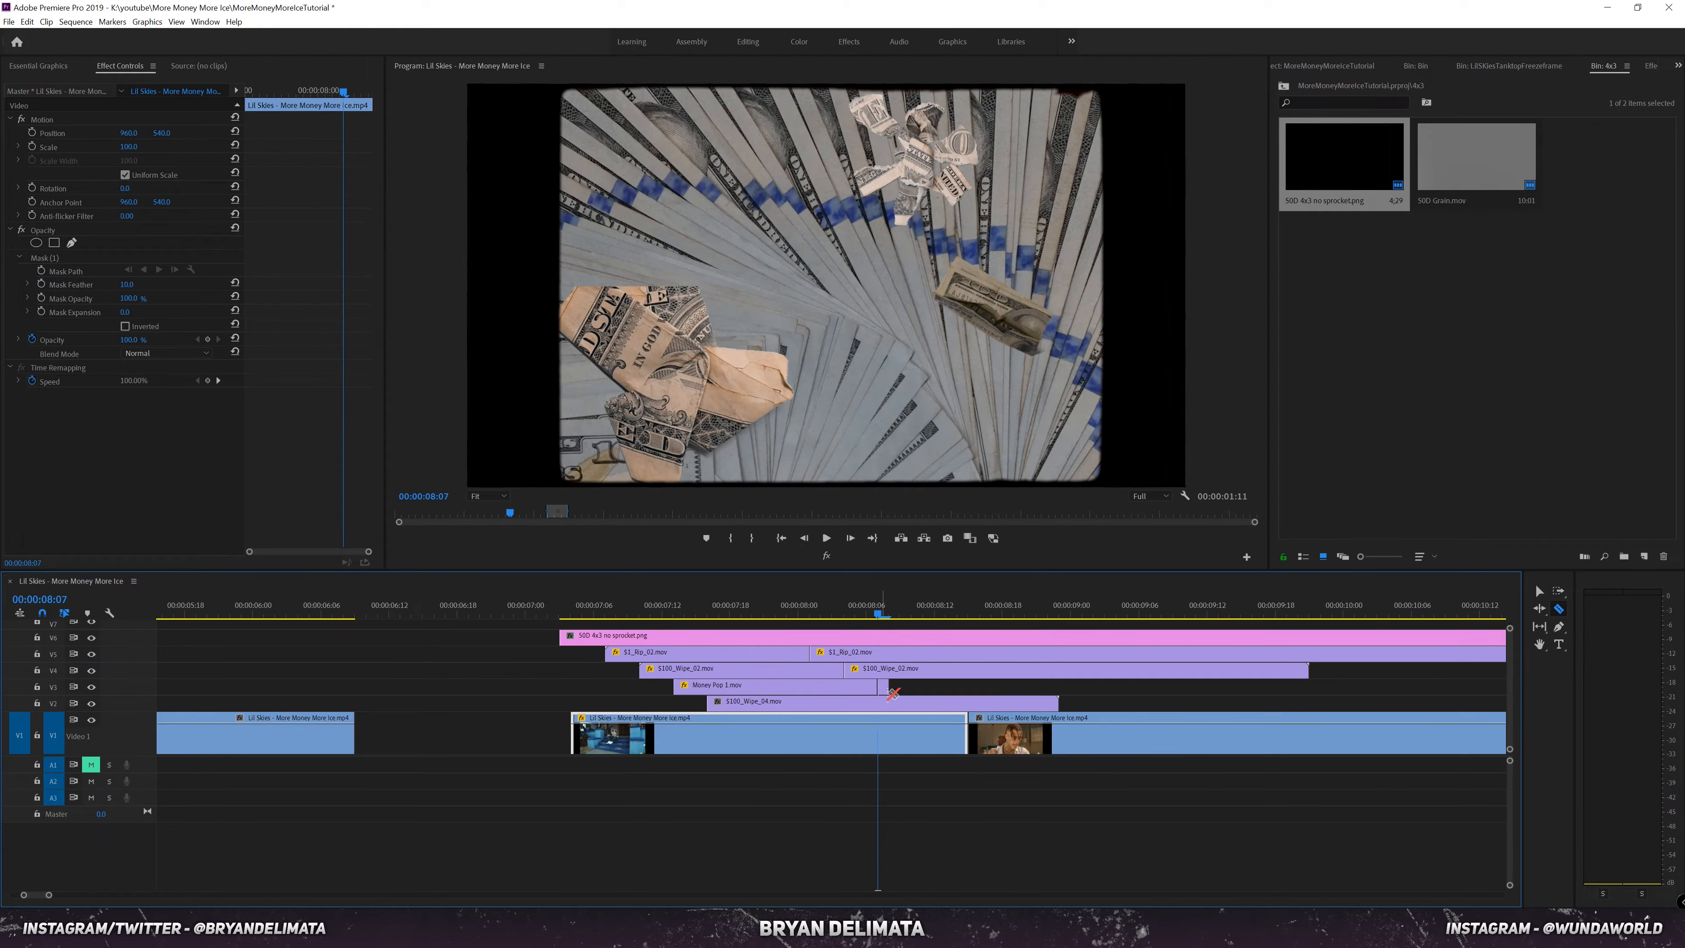
Step: Delete the trailing pieces of the three frozen bill overlays after their cuts
key(v)
drag(919, 690, 869, 678)
key(Delete)
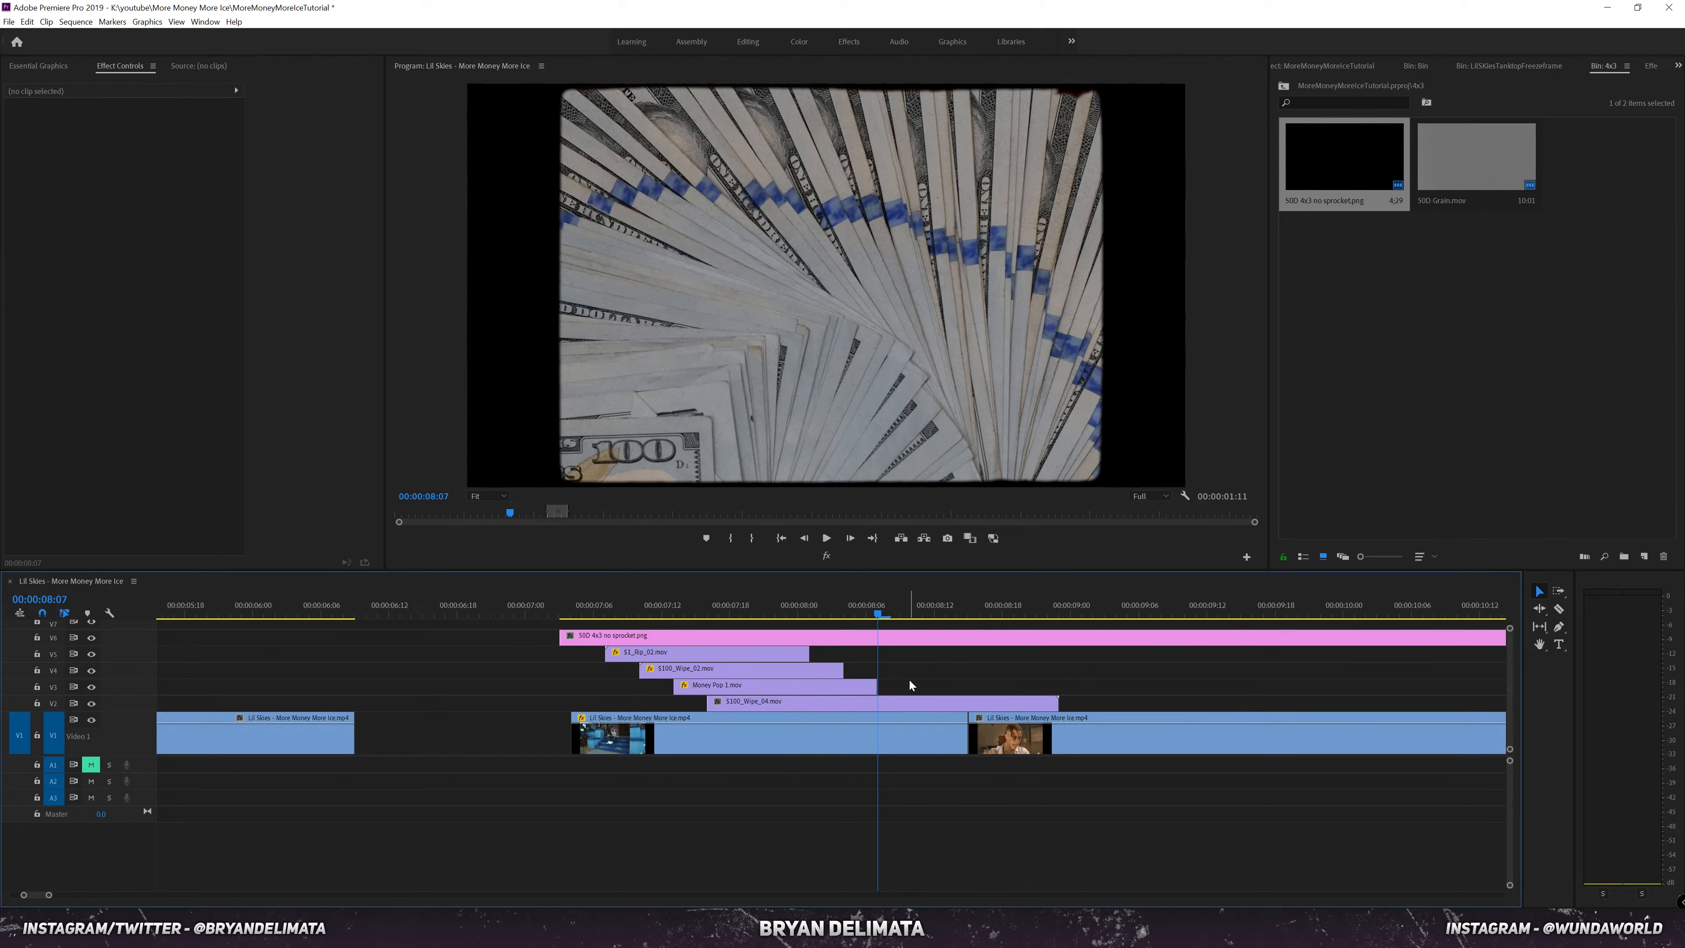
Step: Step through the fanned-bills frames and cut $100_Wipe_04.mov at 00:00:08:08
click(909, 679)
key(Right)
key(Right)
key(Right)
key(Right)
key(Left)
key(Left)
key(Left)
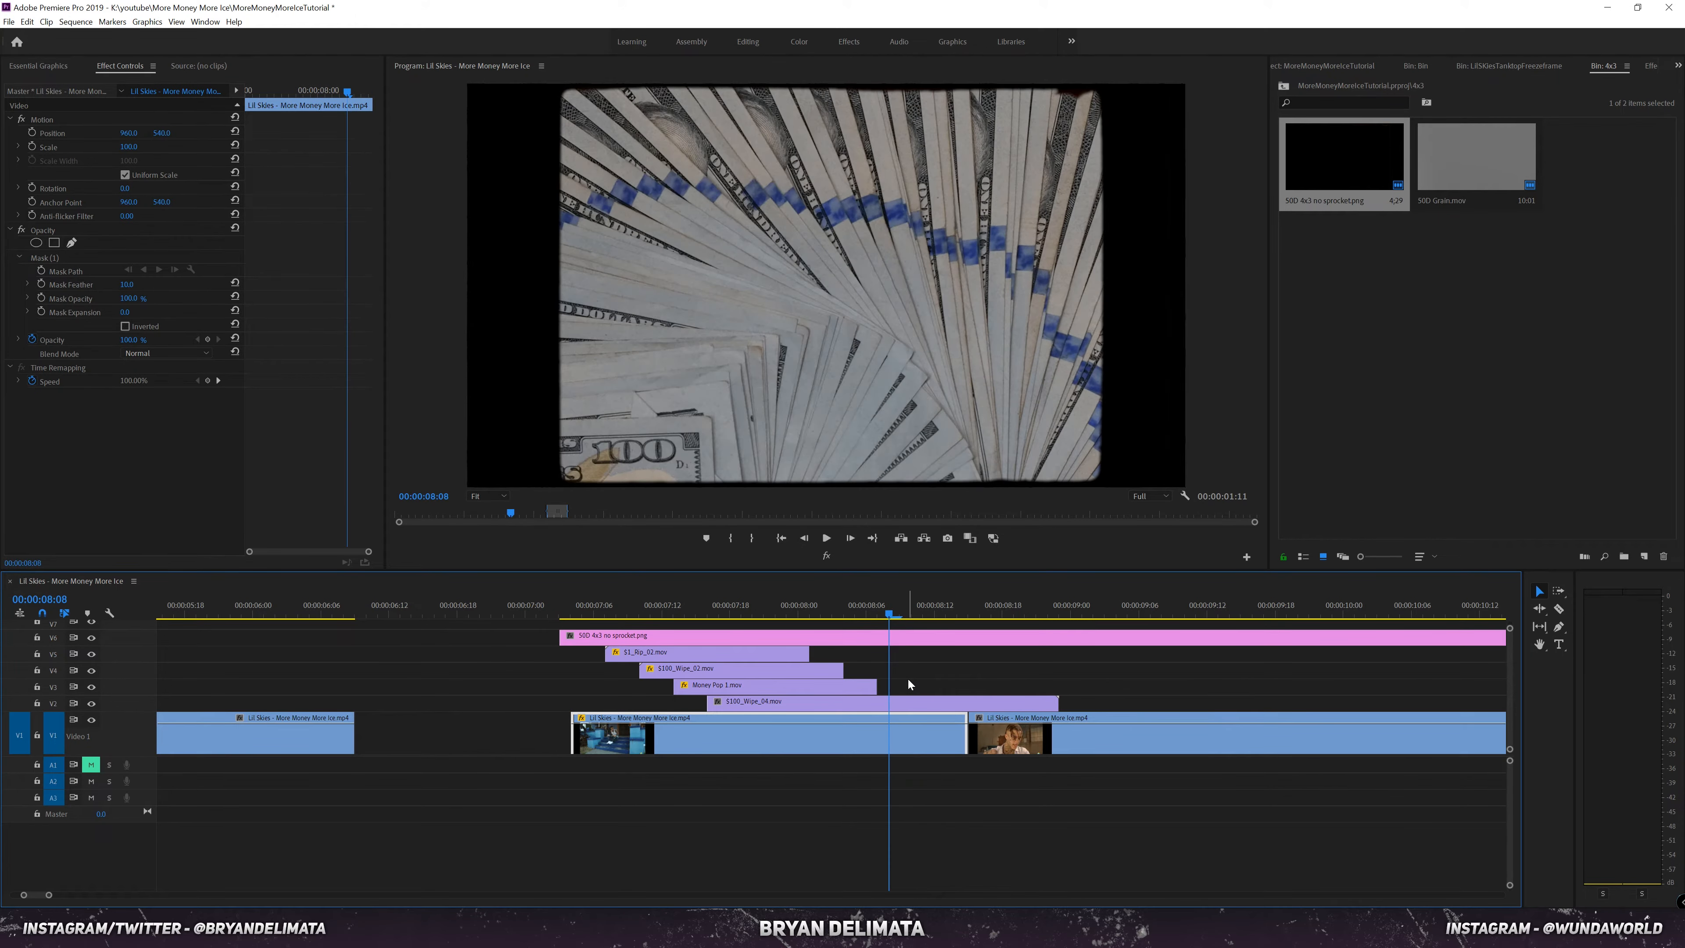
click(889, 702)
Step: Cut $100_Wipe_04.mov at 00:00:08:12 and delete the short piece between its two cuts
click(936, 618)
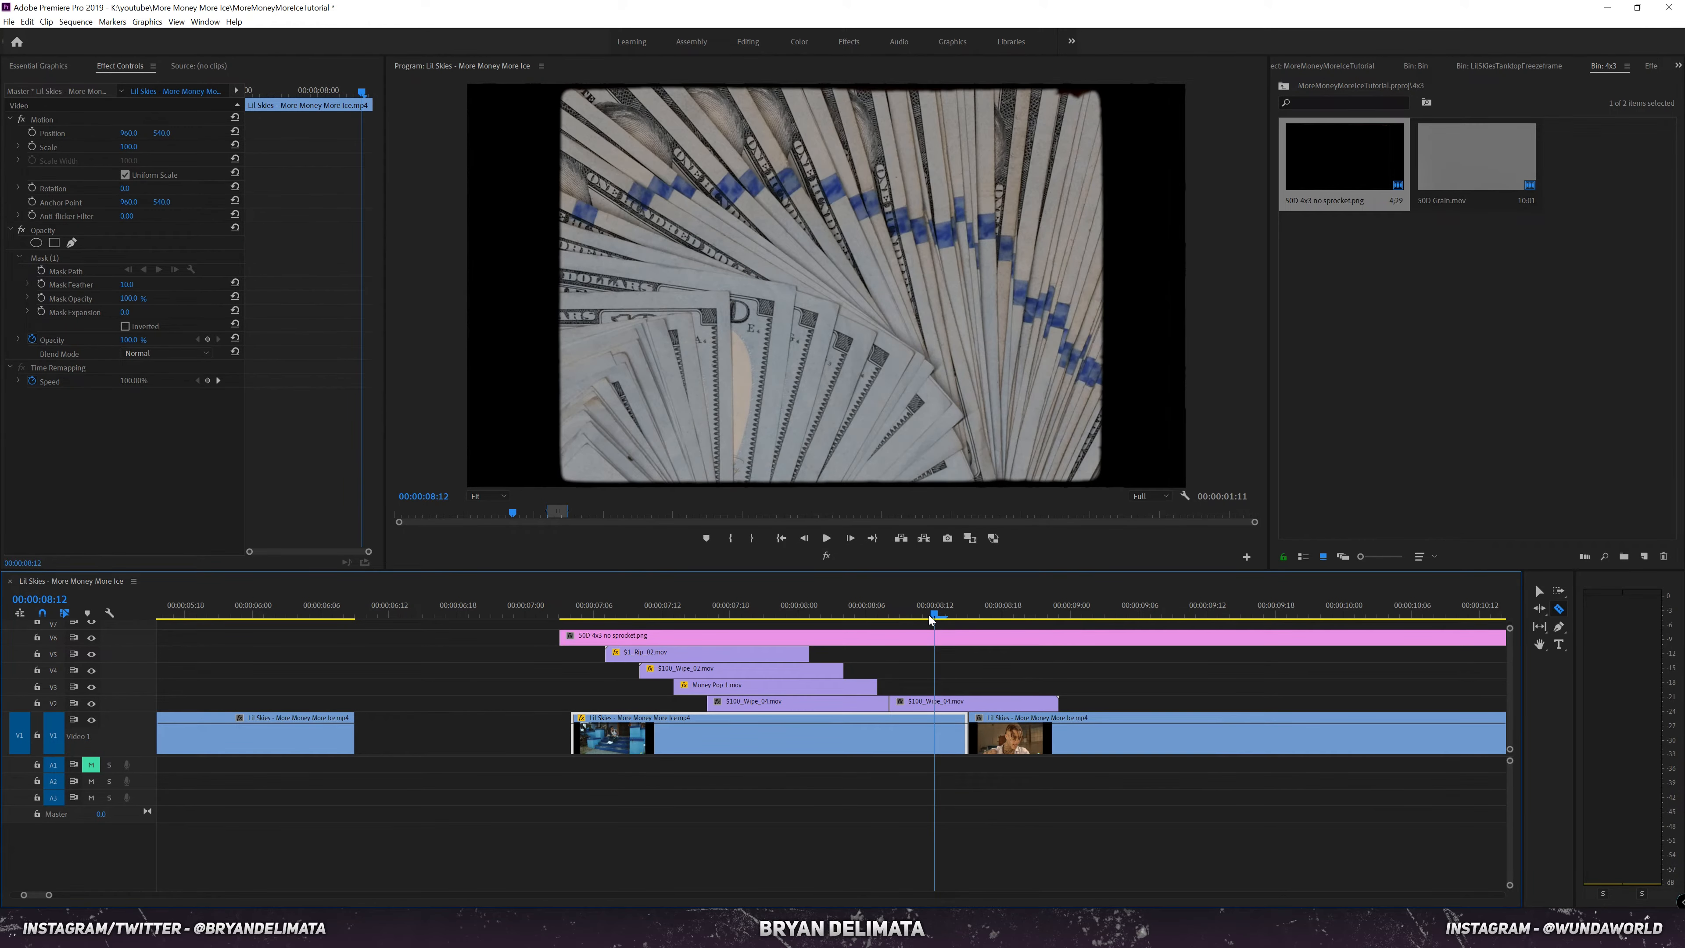
click(936, 703)
key(v)
click(928, 704)
key(Delete)
Step: Close the gap in $100_Wipe_04.mov with its split on the clip change, shift the frozen bills along, and play back the transition
click(946, 704)
mouse_move(946, 706)
mouse_down()
mouse_move(901, 705)
mouse_move(979, 705)
mouse_up()
drag(937, 614, 638, 625)
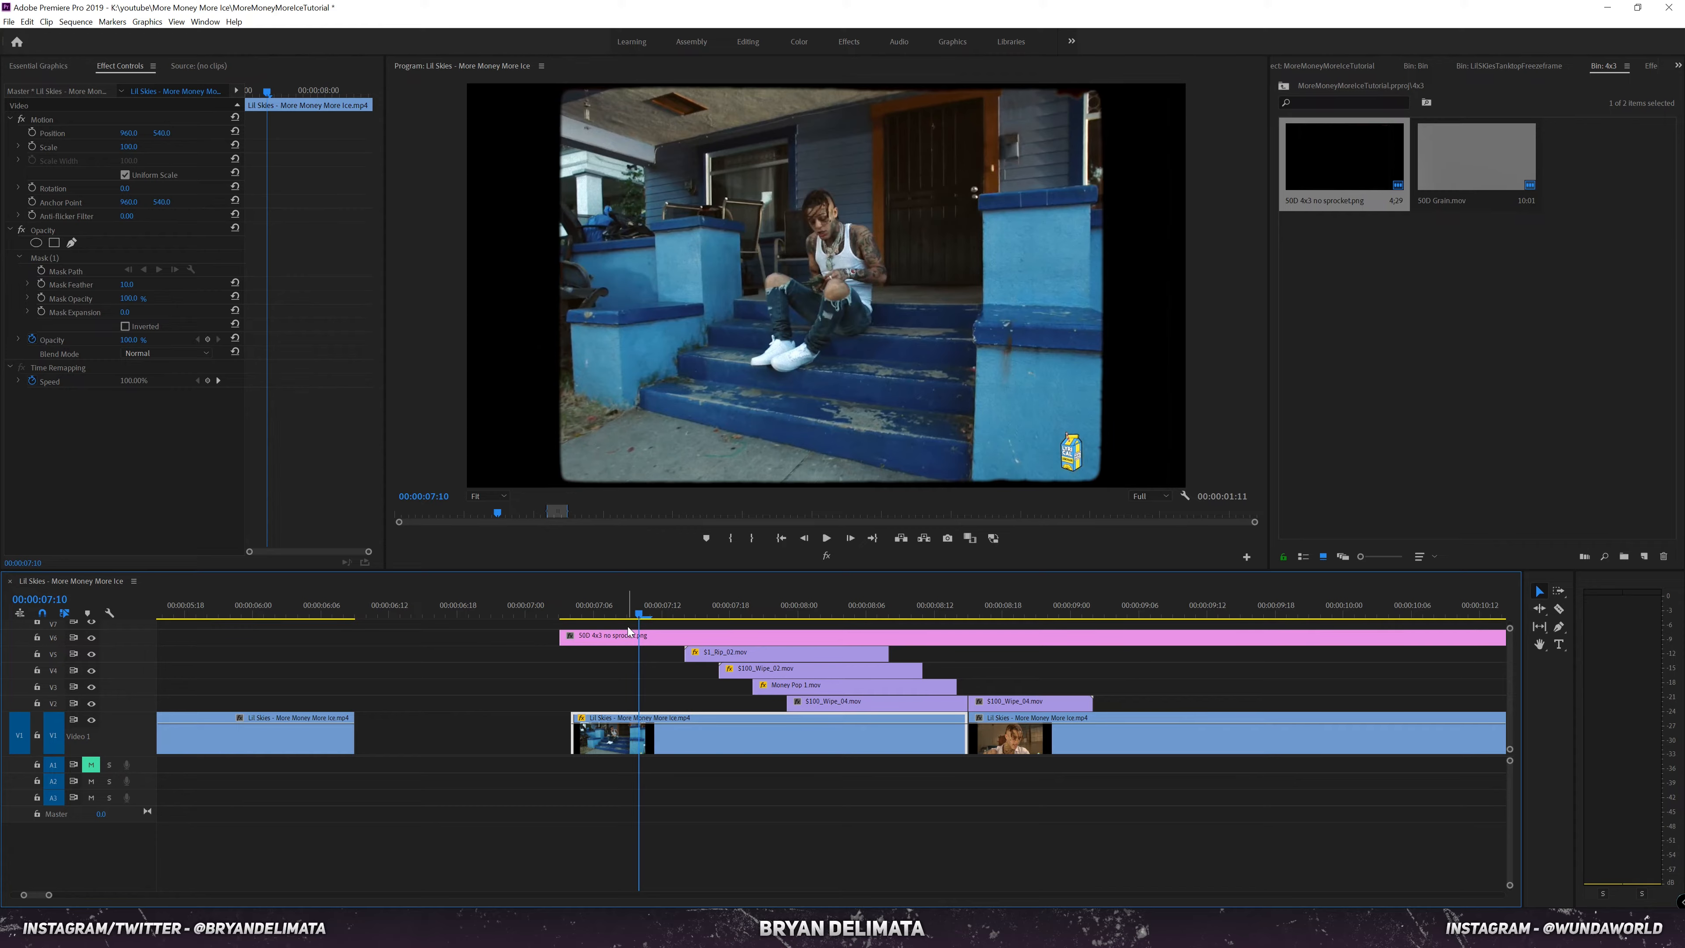
key(space)
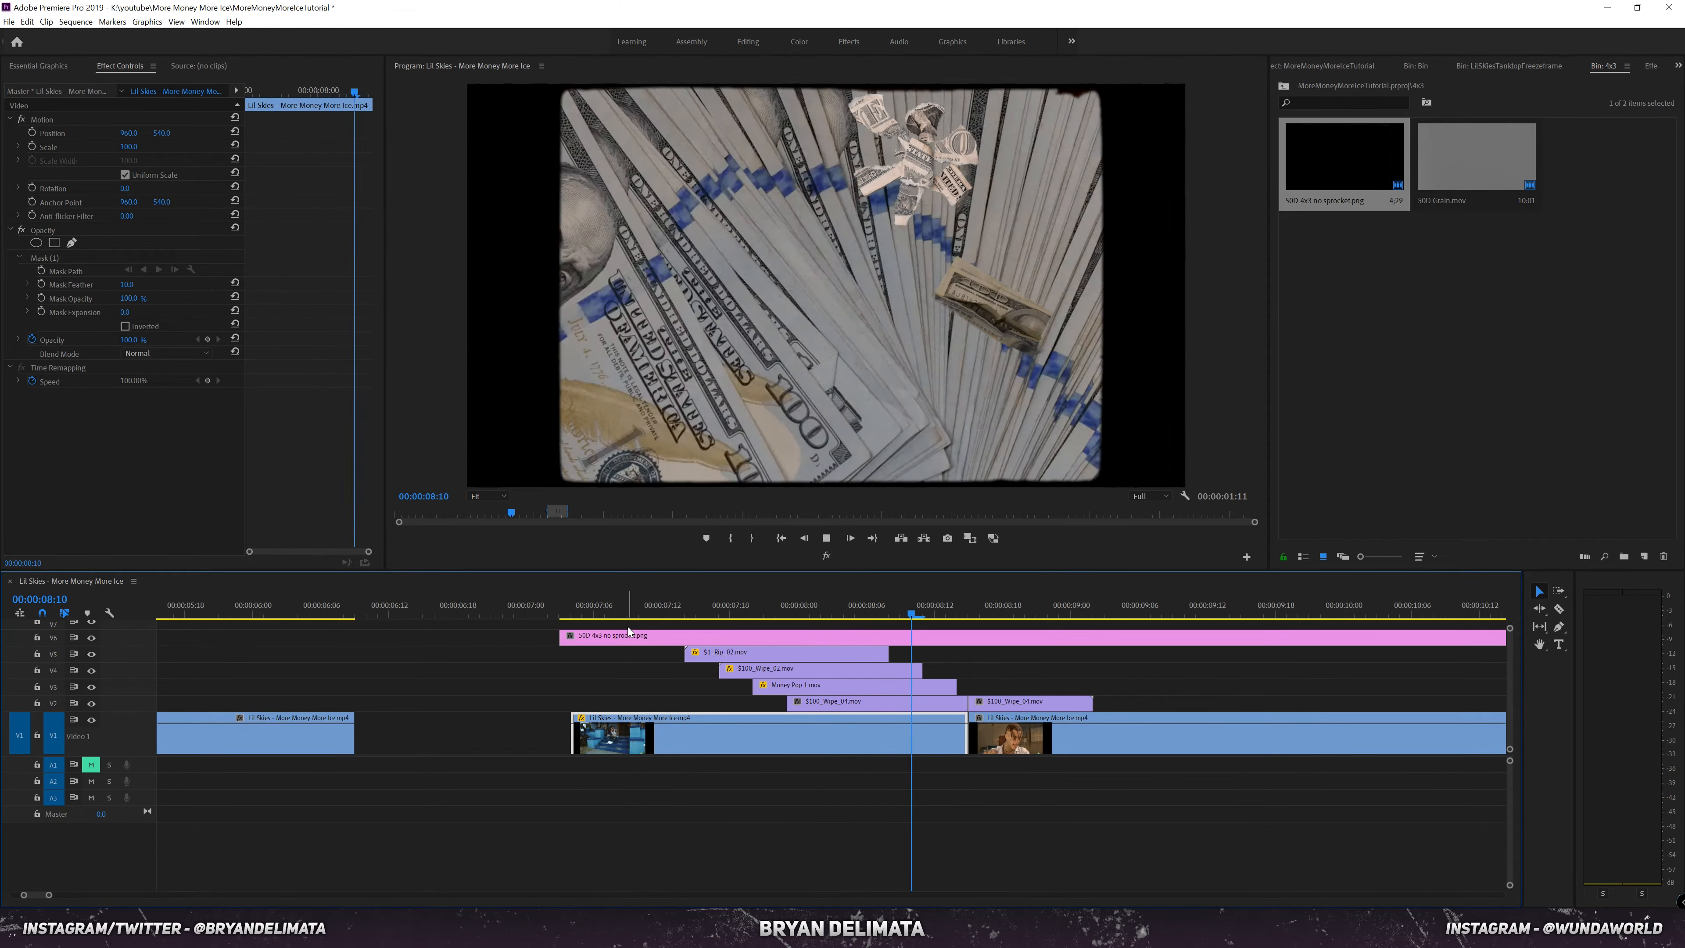
key(space)
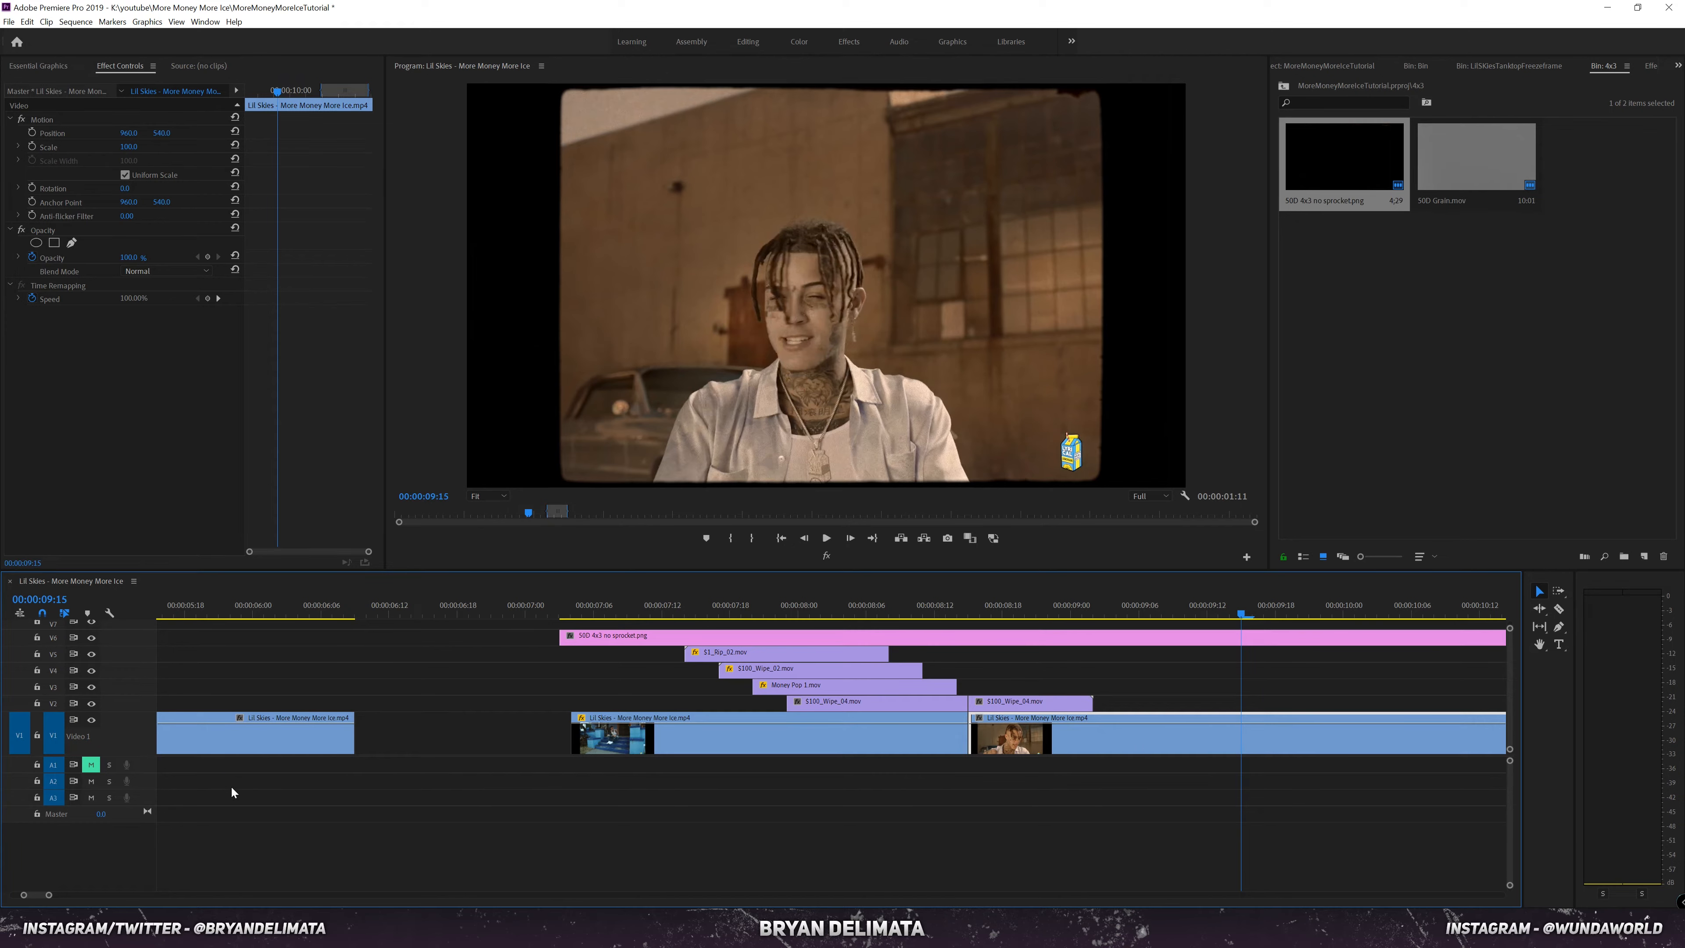
Step: Move the white-shirt portrait clip away from the money overlays to about 00:00:11:16 and play it from its start
mouse_move(47, 895)
mouse_down()
mouse_move(93, 899)
mouse_move(79, 899)
mouse_up()
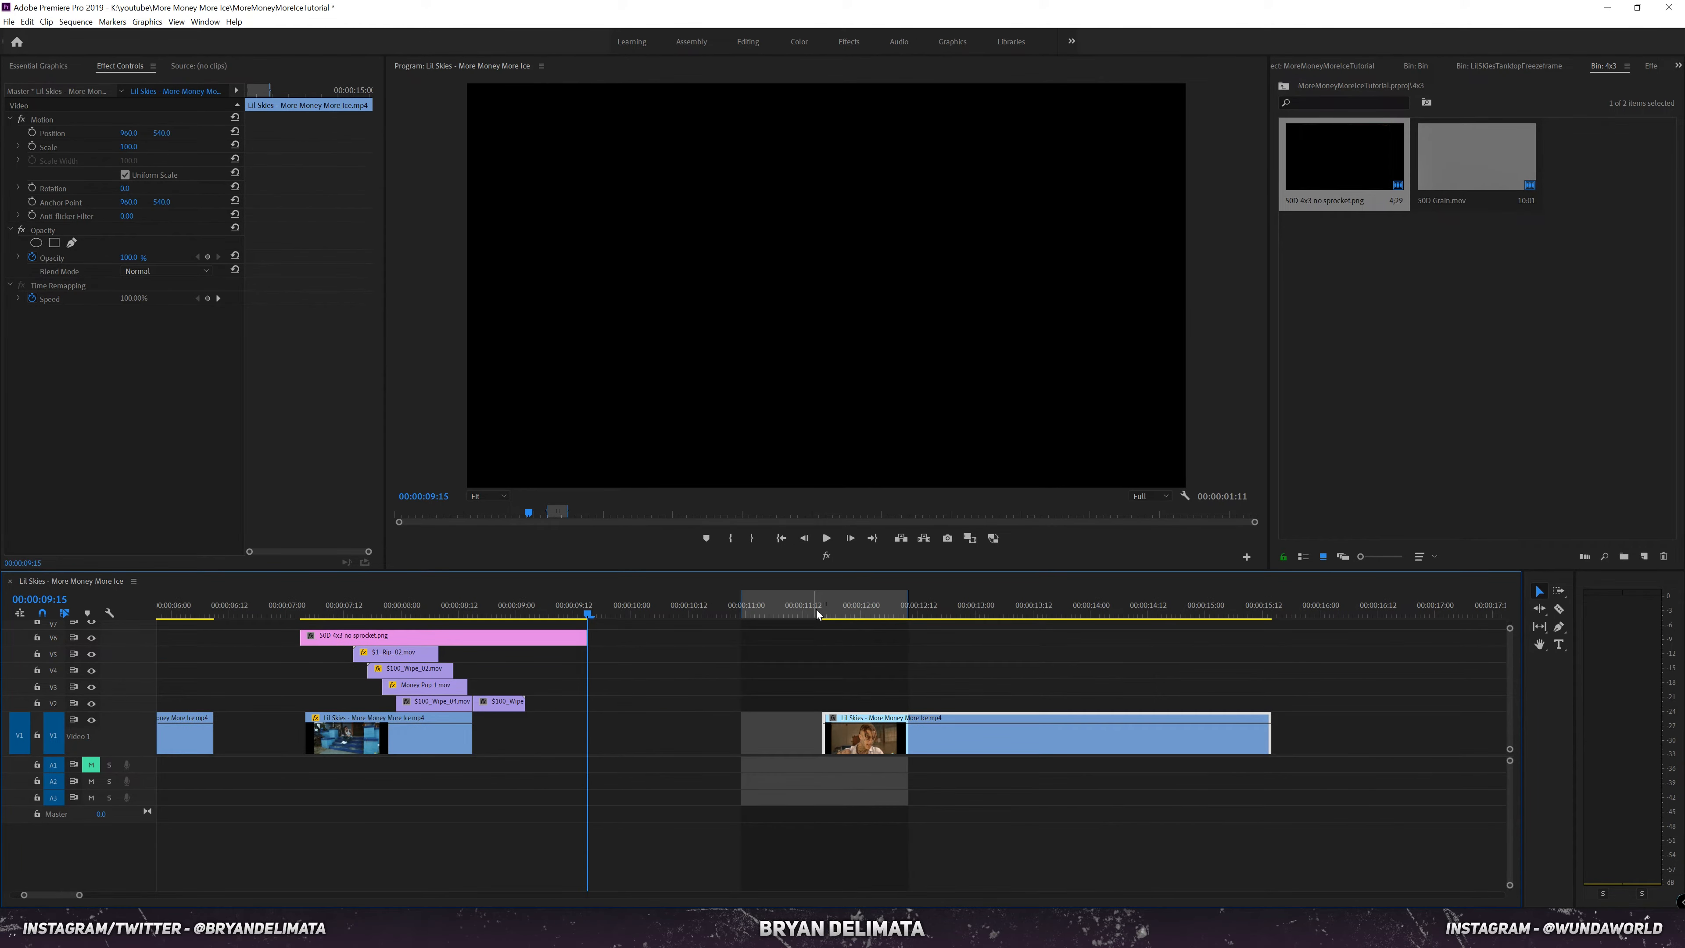
click(816, 610)
key(space)
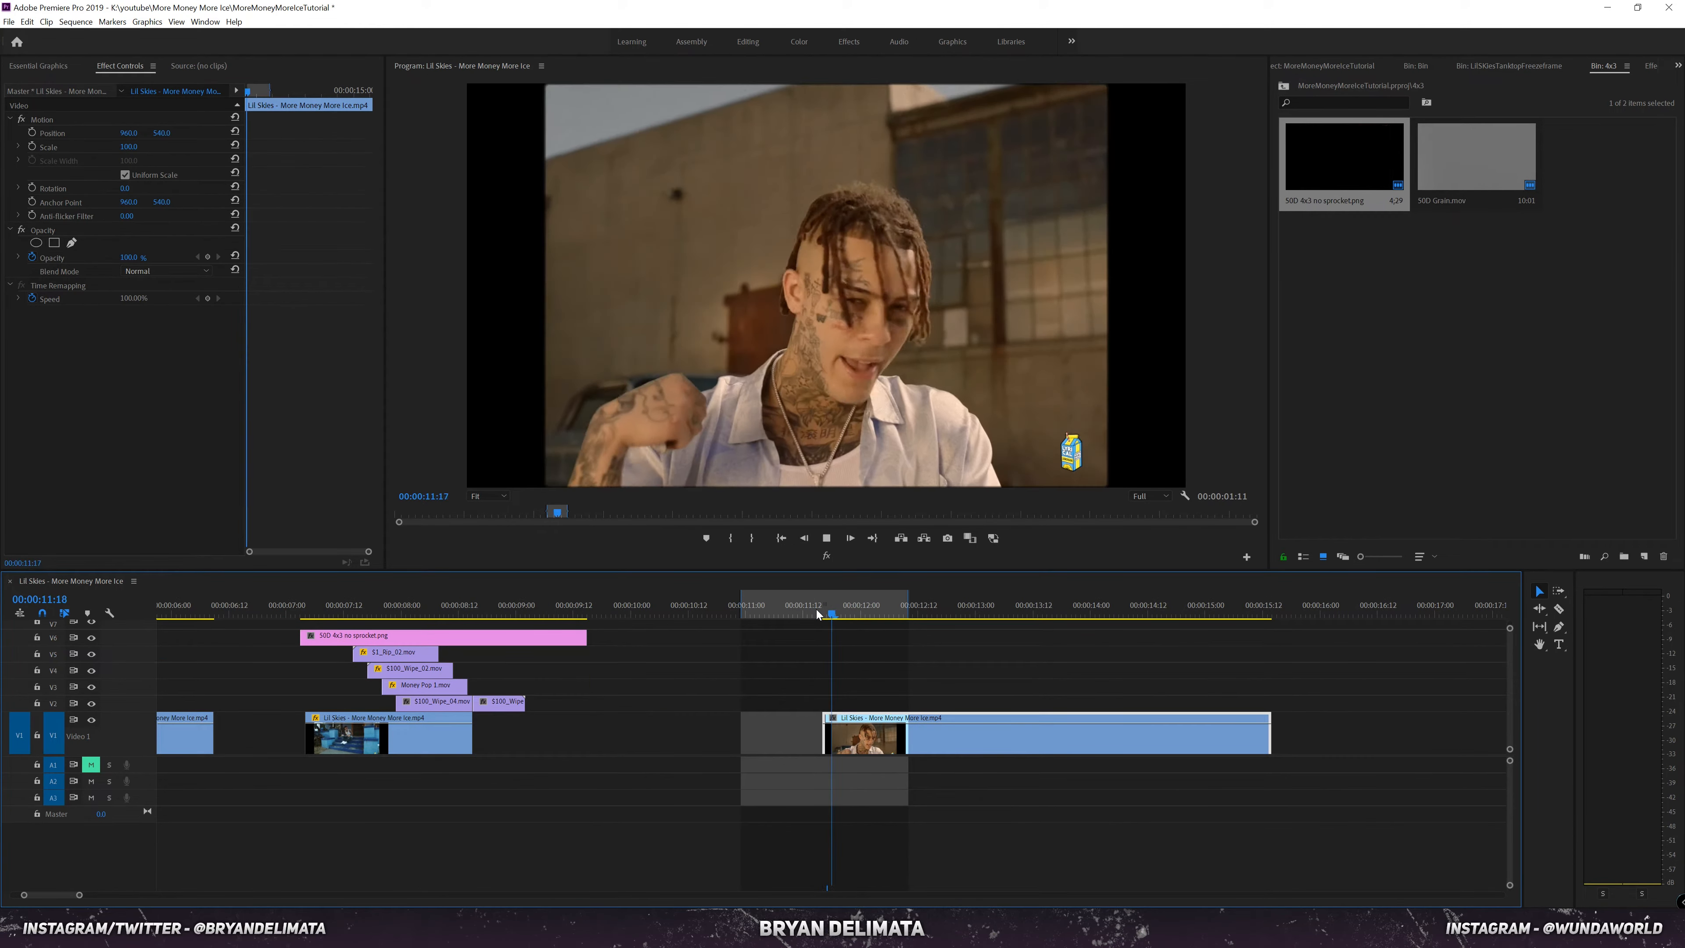
Step: Replace the white-shirt portrait clip with an After Effects composition and switch to After Effects
key(space)
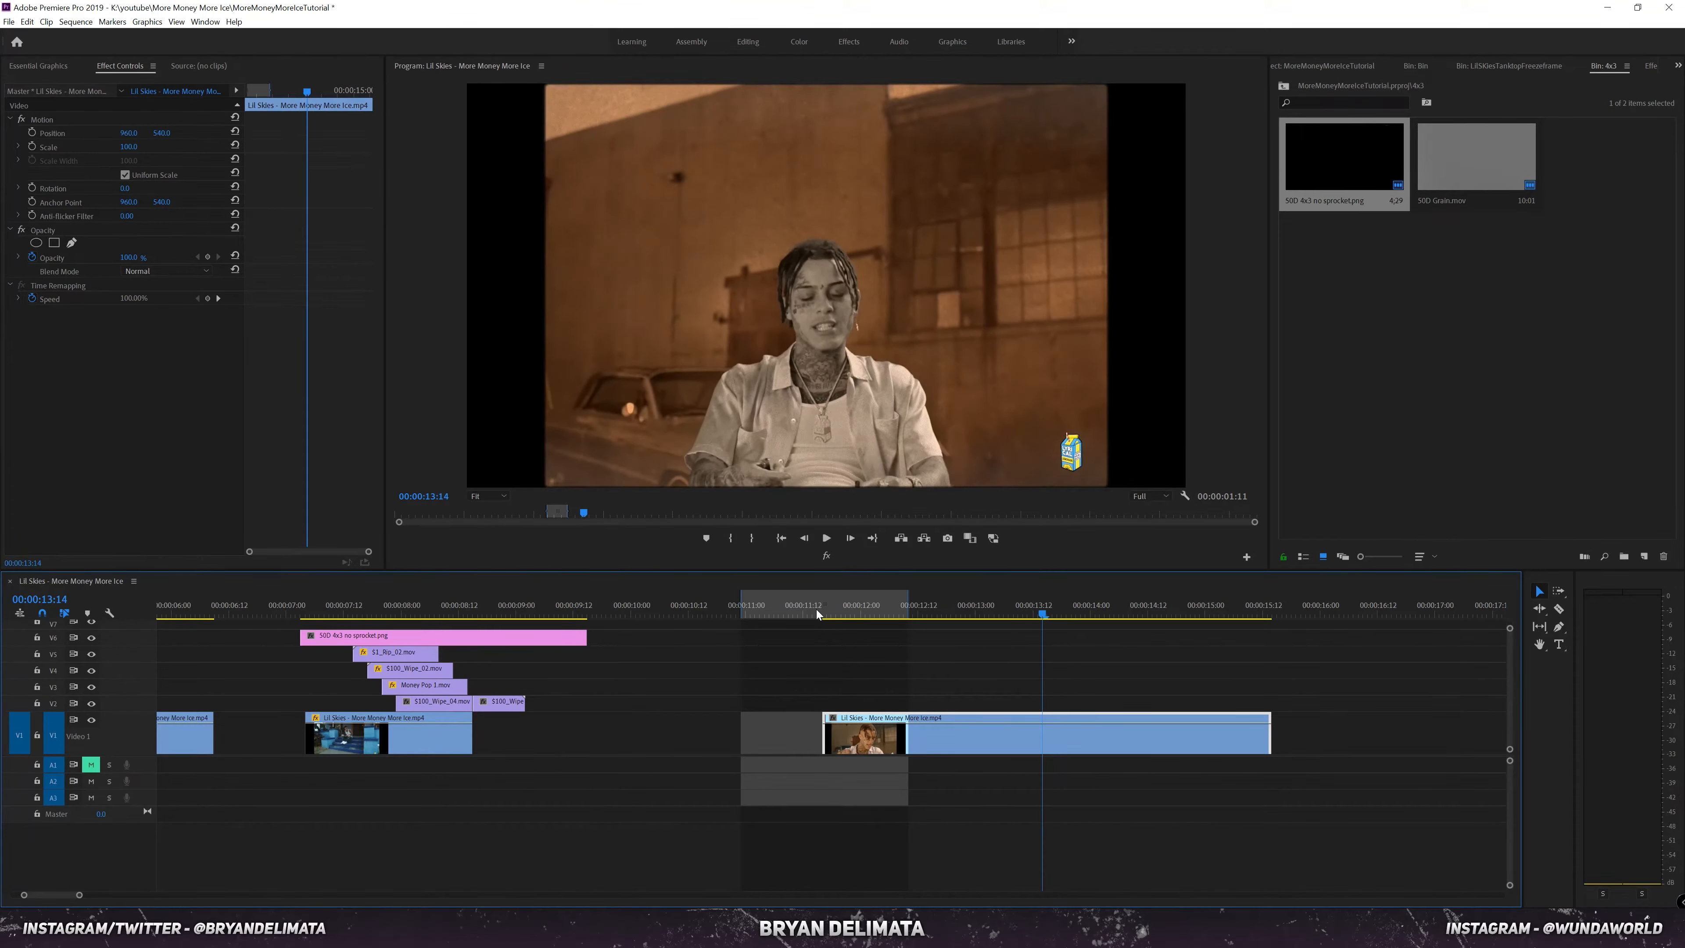
right_click(936, 734)
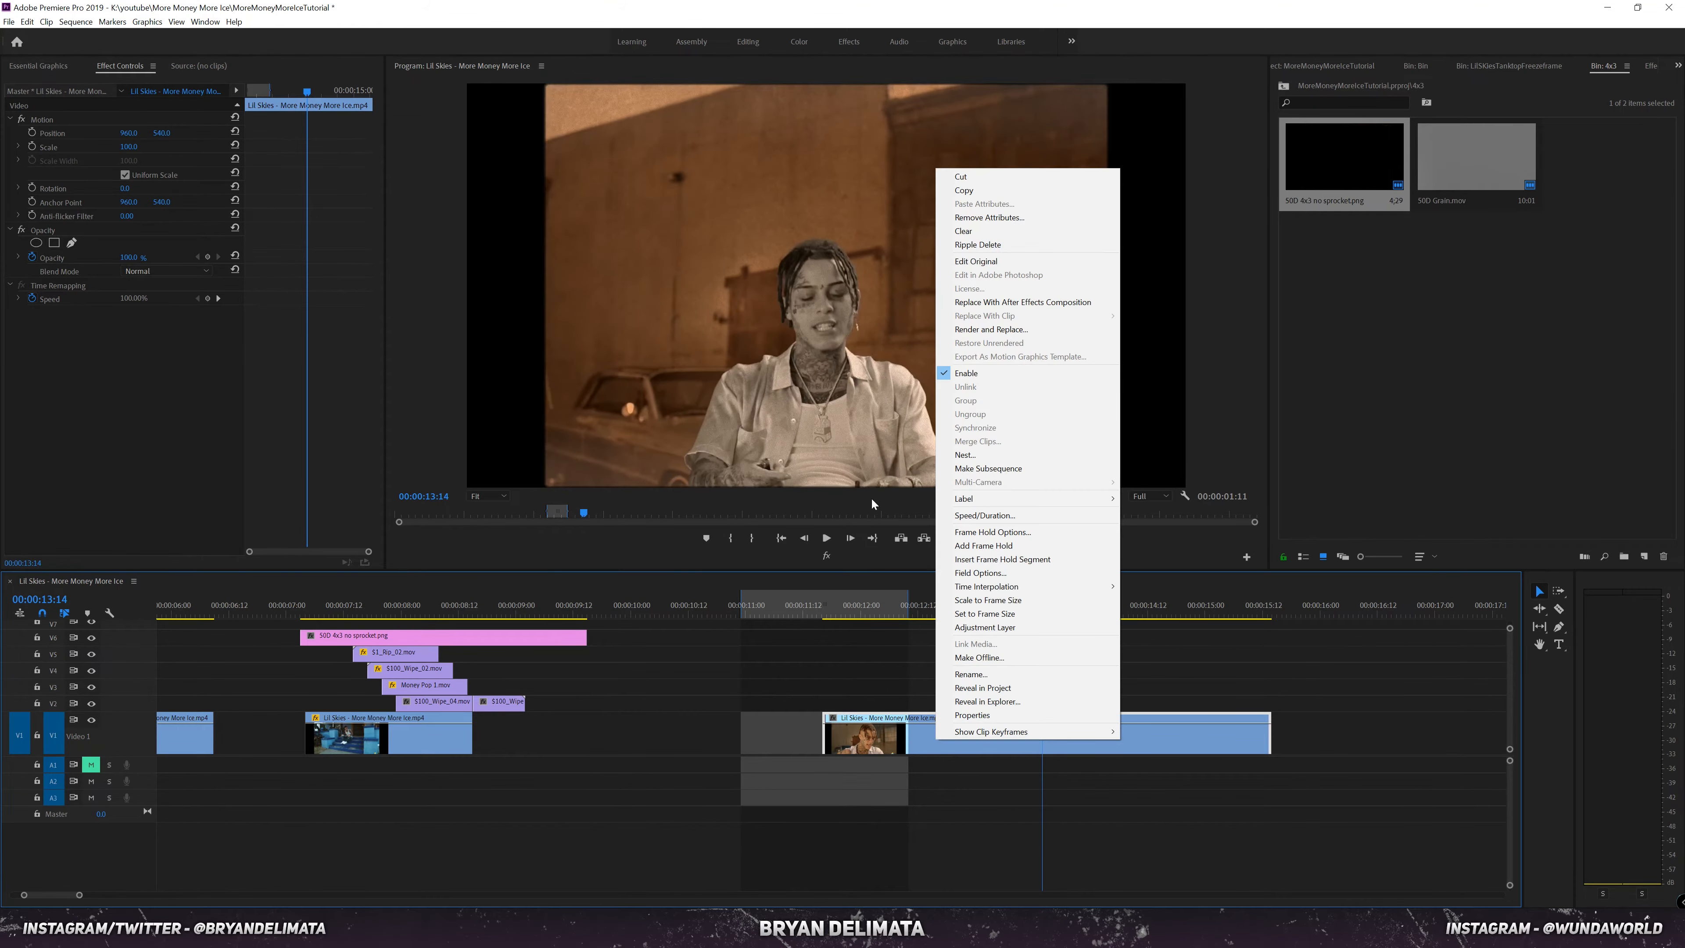
click(981, 305)
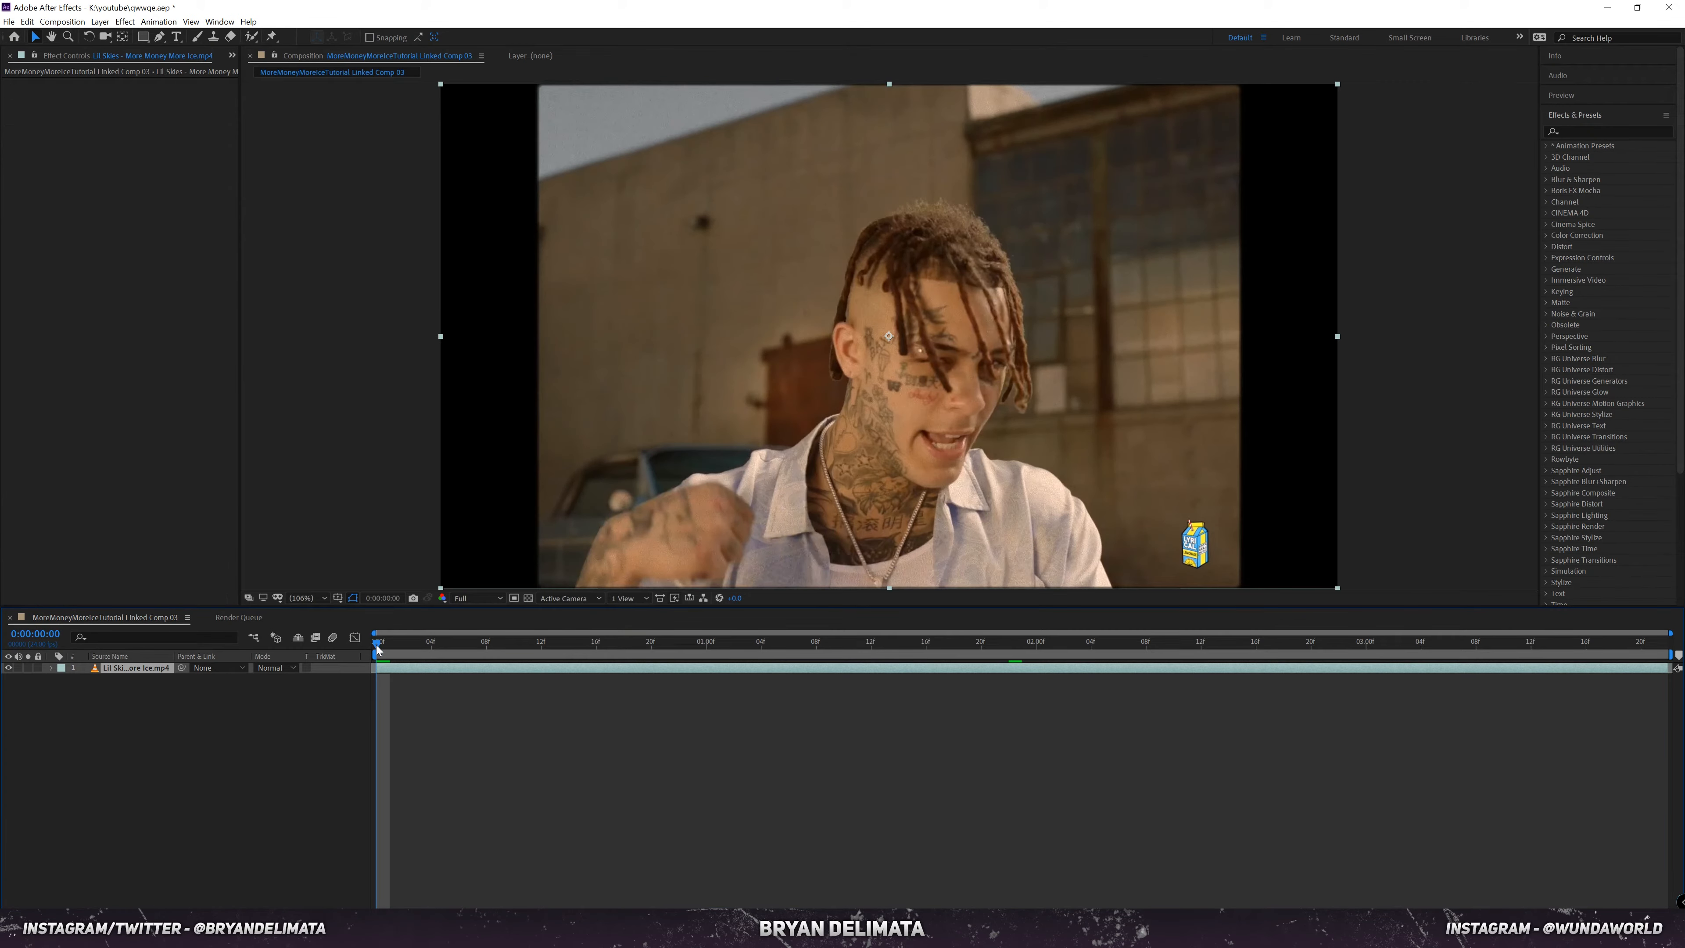
Step: Split the portrait layer at 0:00:00:15, shift its second part to start at about 0:00:00:22, and preview the result
drag(377, 645, 582, 687)
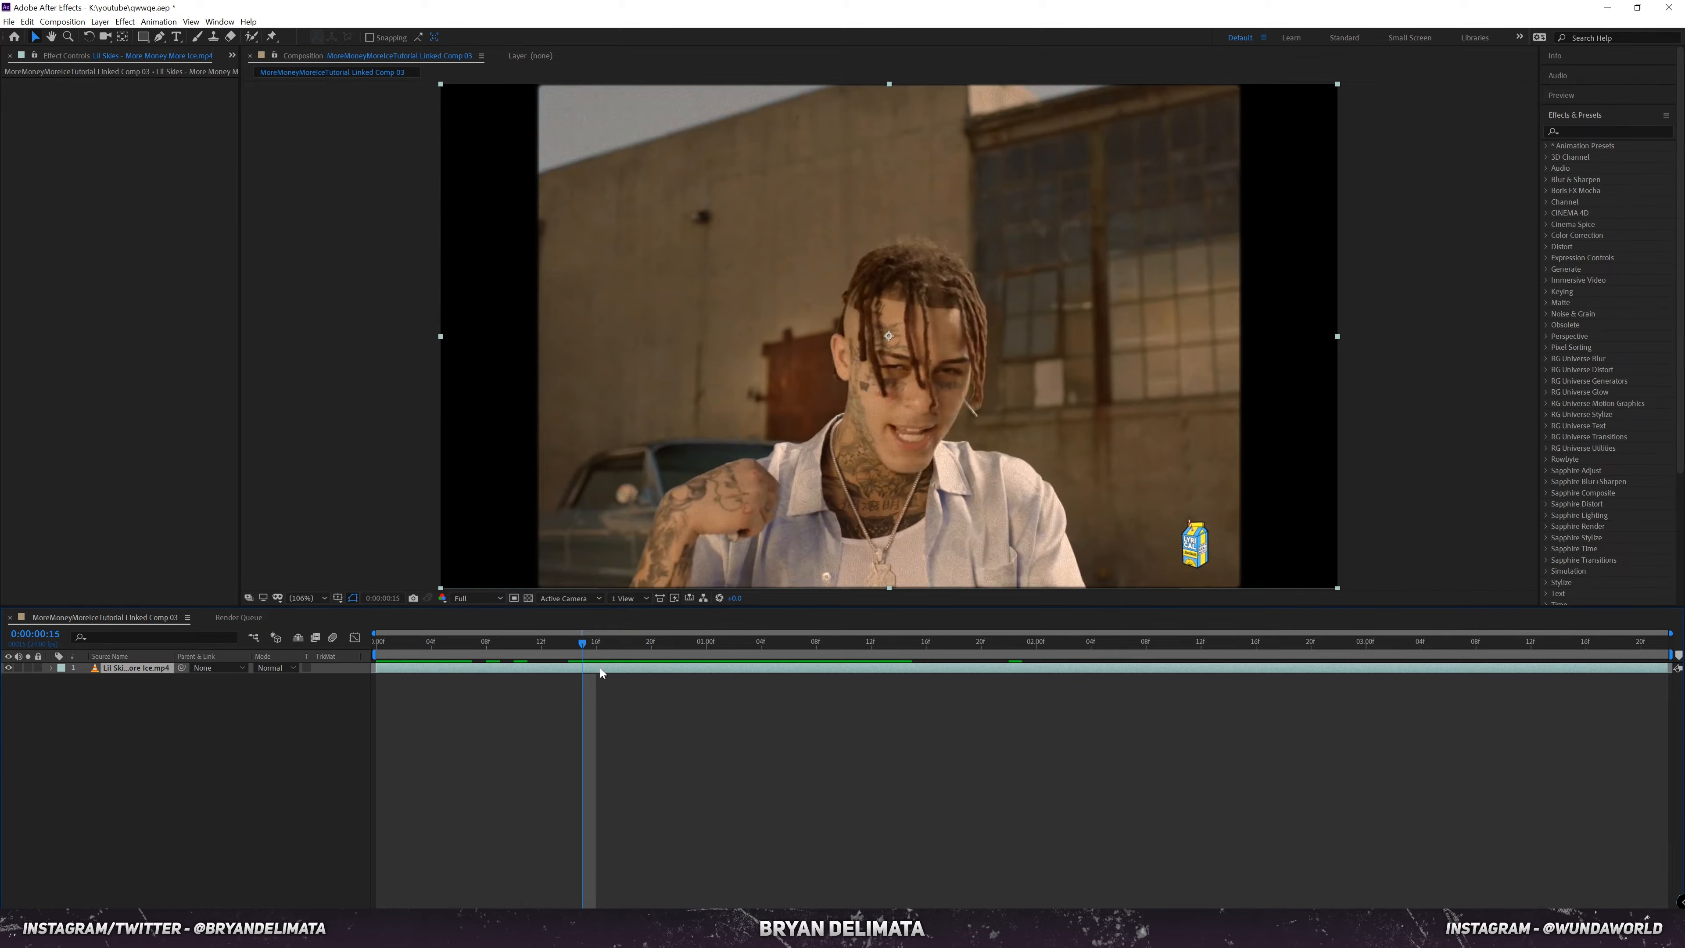
key(ctrl+shift+d)
drag(633, 667, 374, 654)
click(682, 641)
key(space)
key(space)
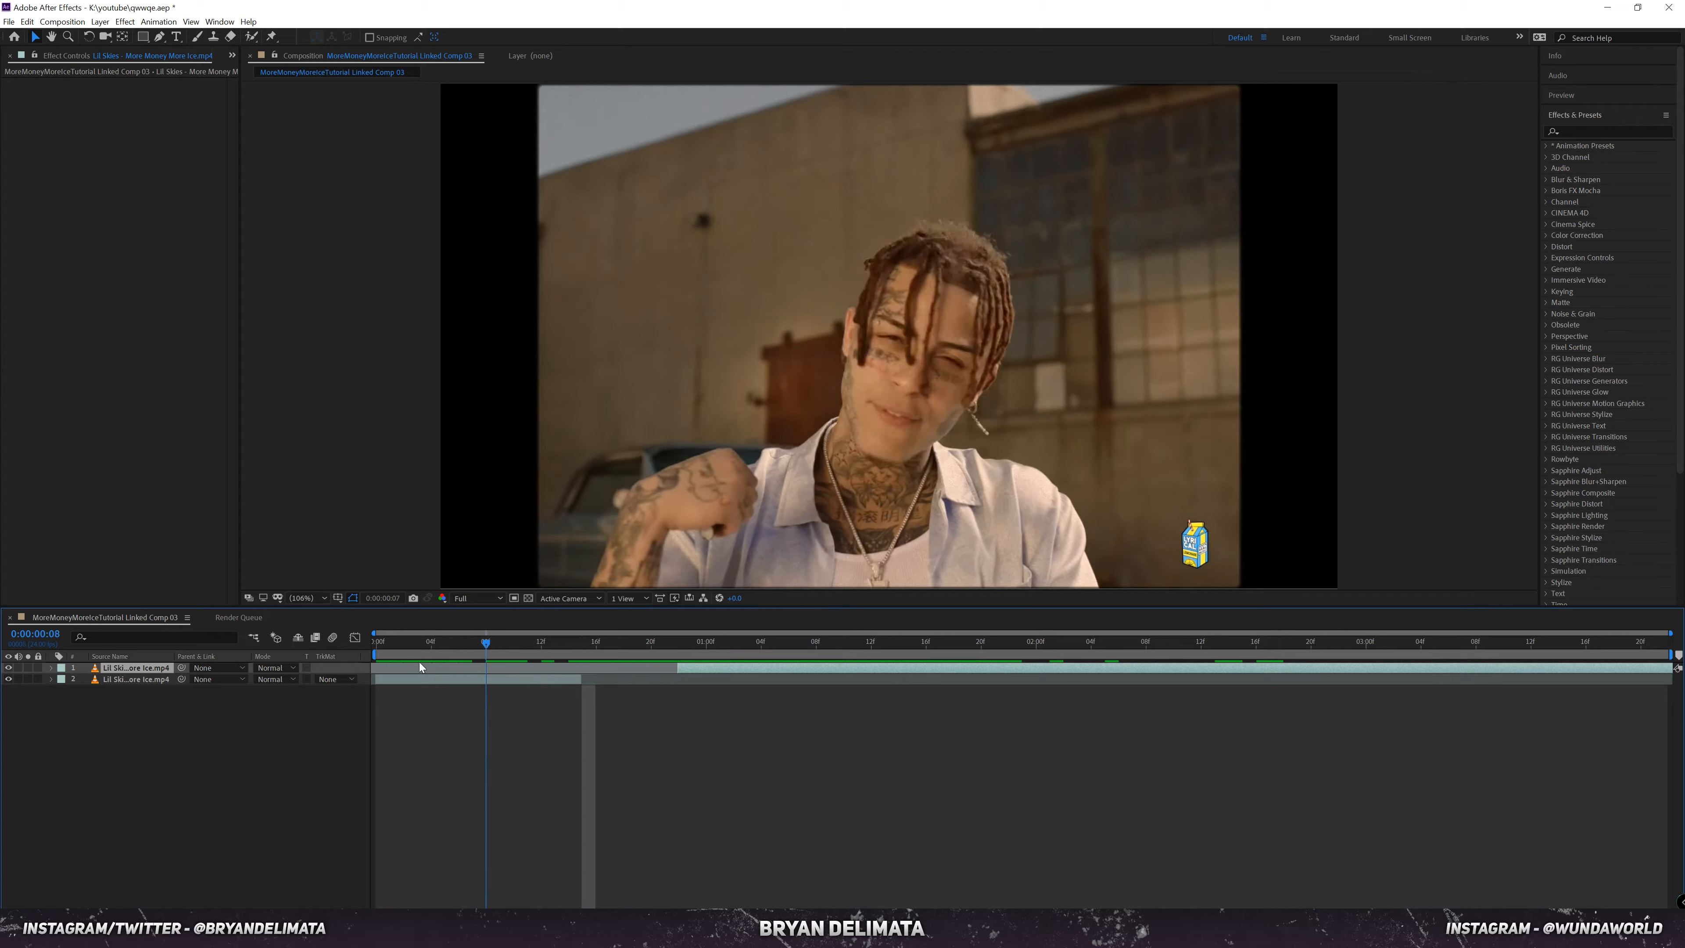
key(space)
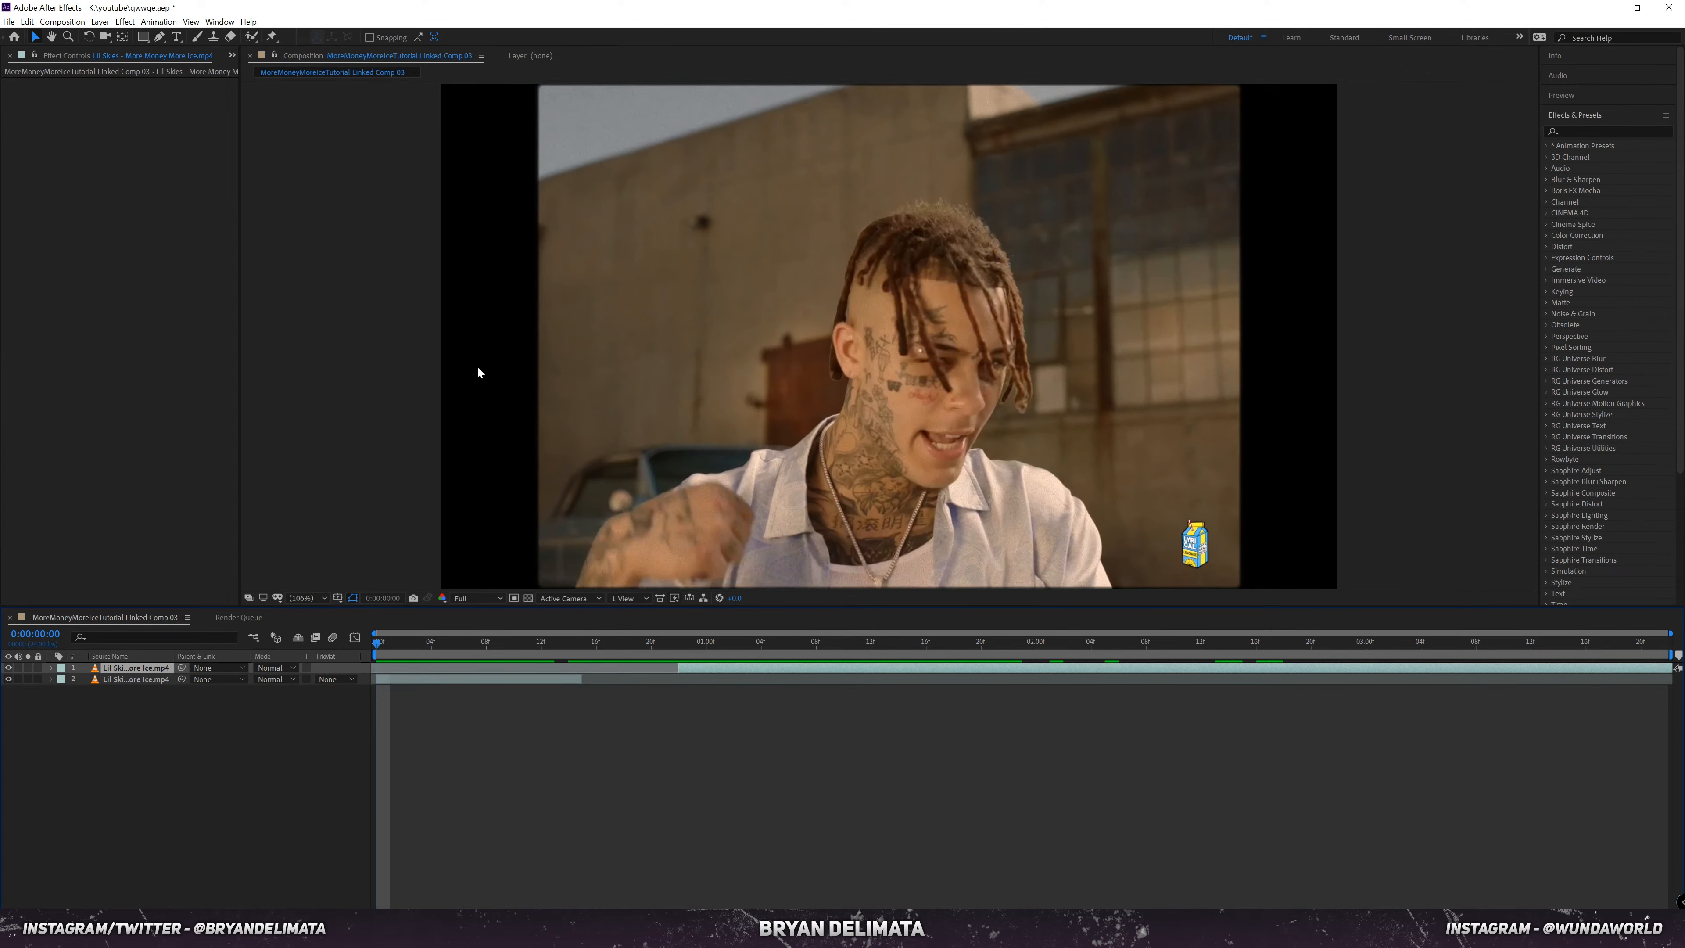
Step: Select the performer in the first part of the portrait layer with the Roto Brush
click(412, 680)
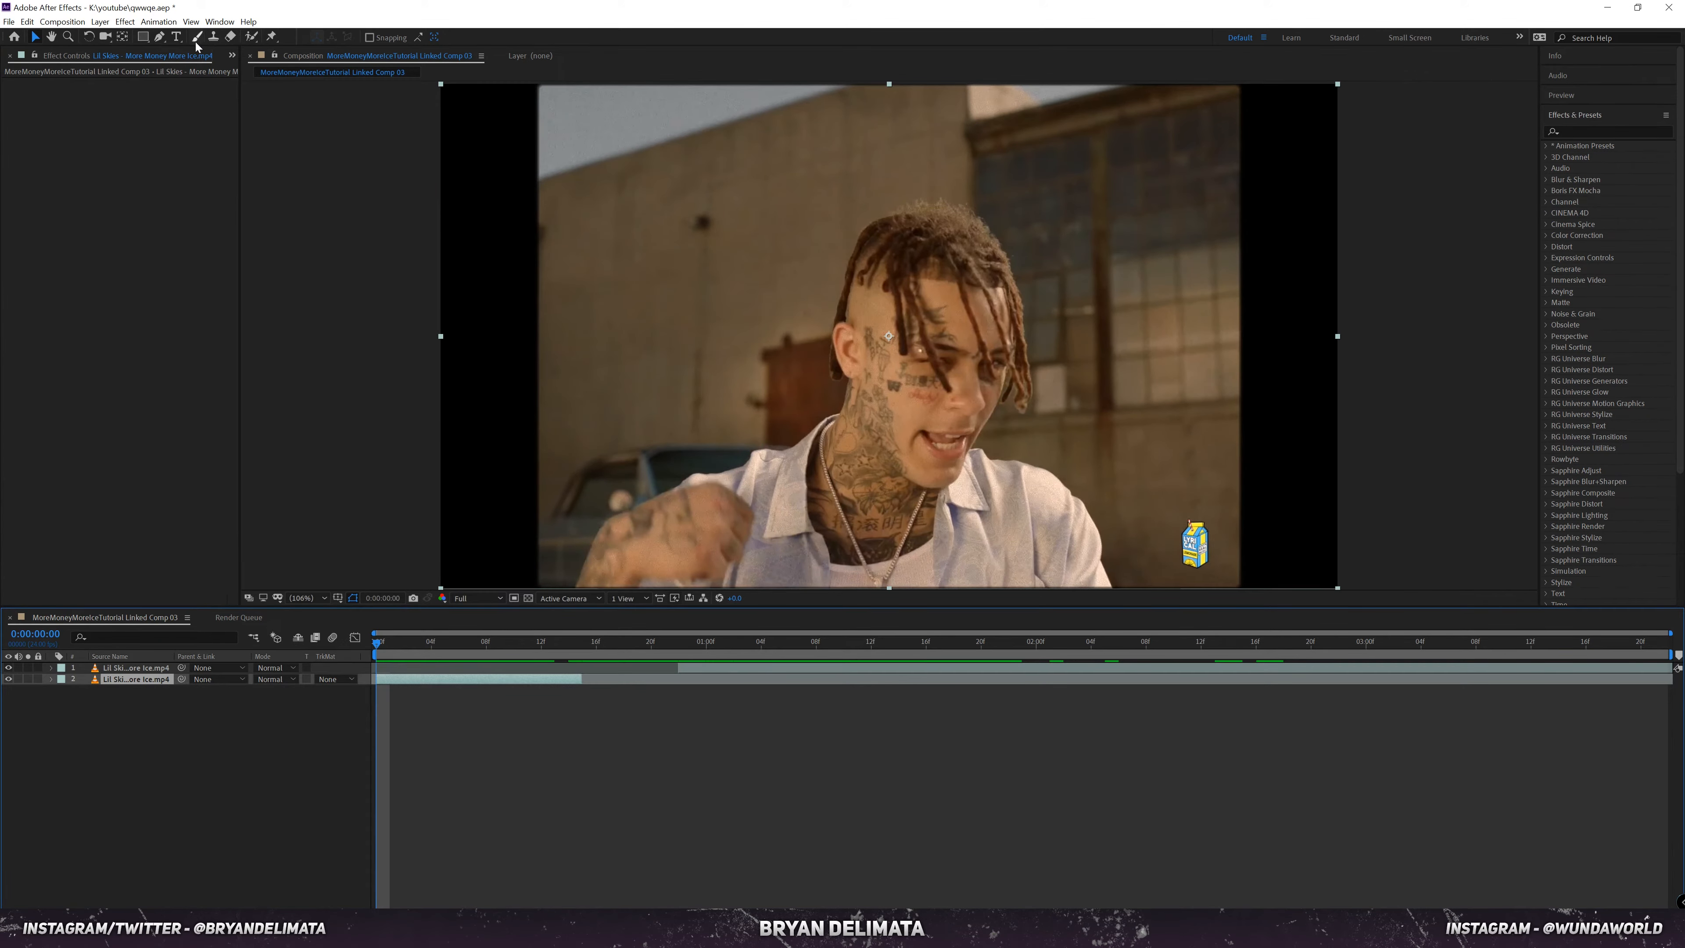
click(251, 38)
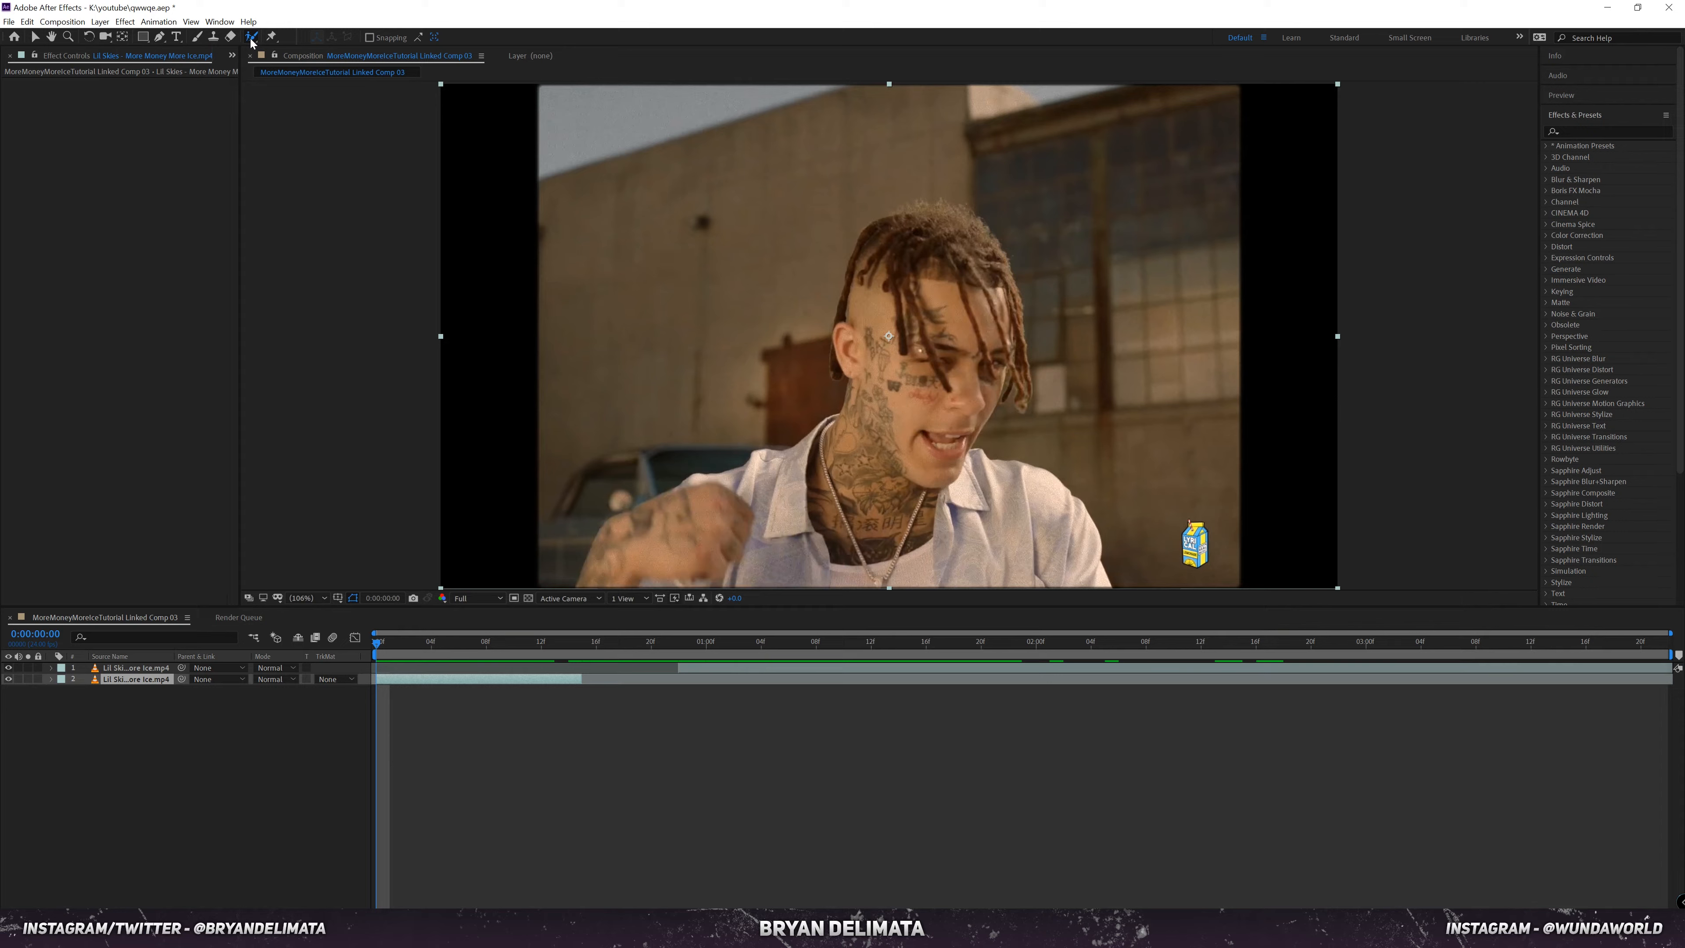
double_click(846, 495)
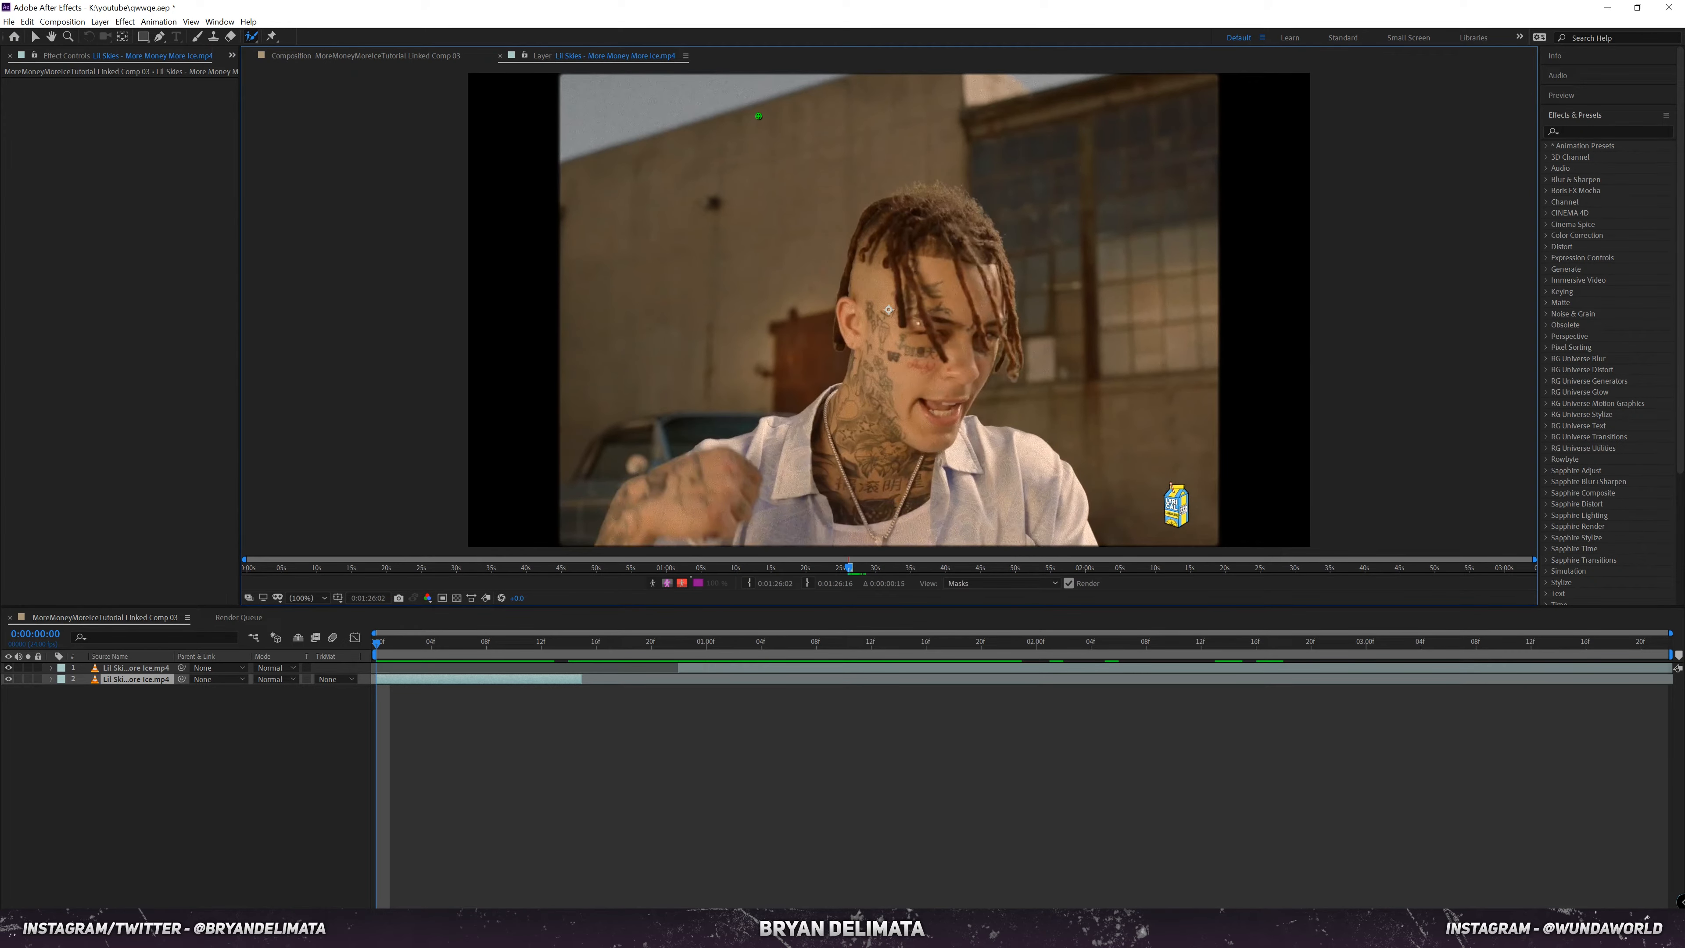
mouse_move(1060, 529)
mouse_down()
mouse_move(975, 369)
mouse_move(993, 301)
mouse_move(961, 239)
mouse_move(905, 224)
mouse_move(868, 313)
mouse_move(871, 389)
mouse_move(833, 464)
mouse_up()
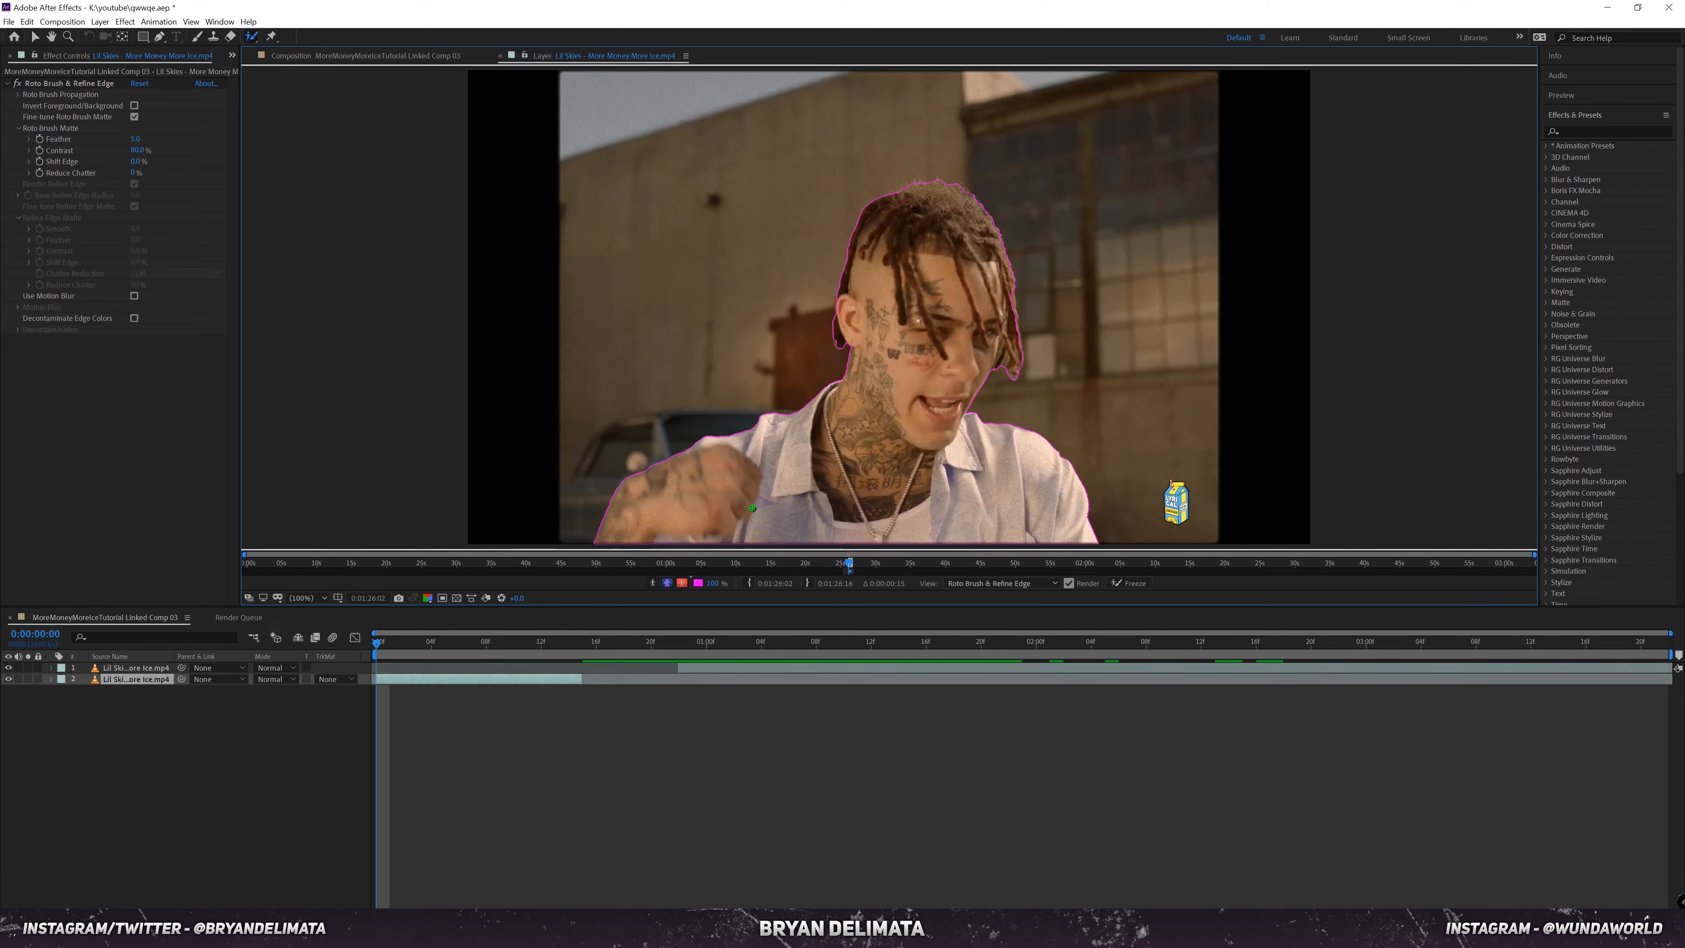
Step: Propagate and freeze the Roto Brush selection across the first part, close the layer view, and scrub the cutout in the composition
click(1606, 101)
key(space)
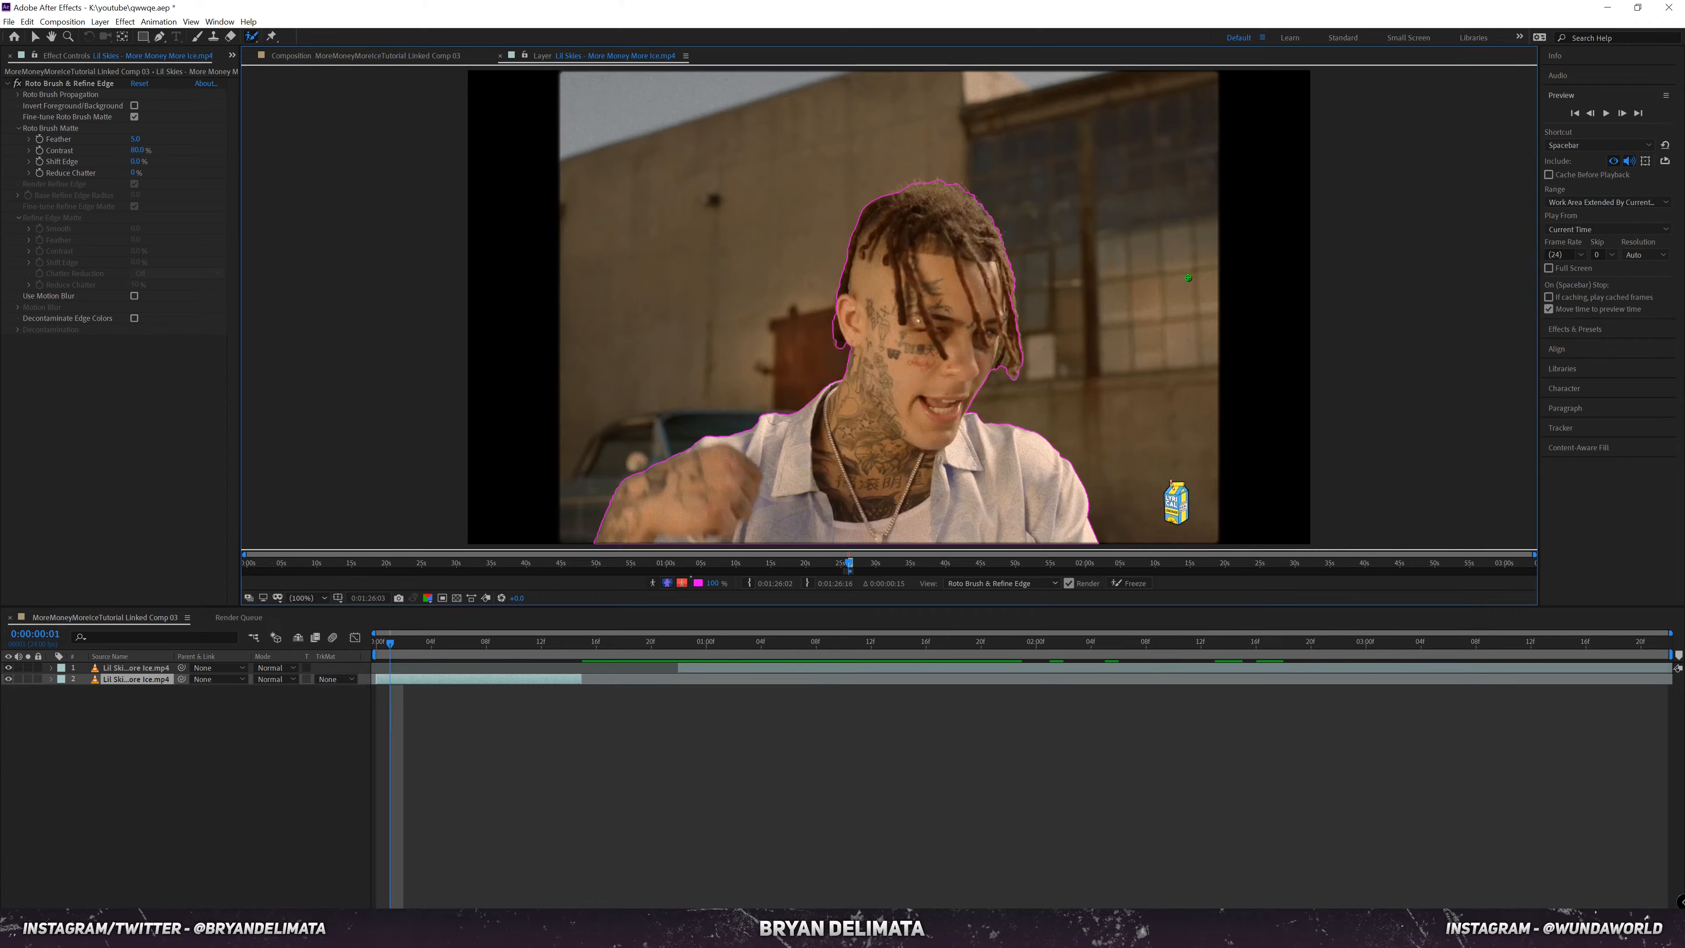
click(1129, 583)
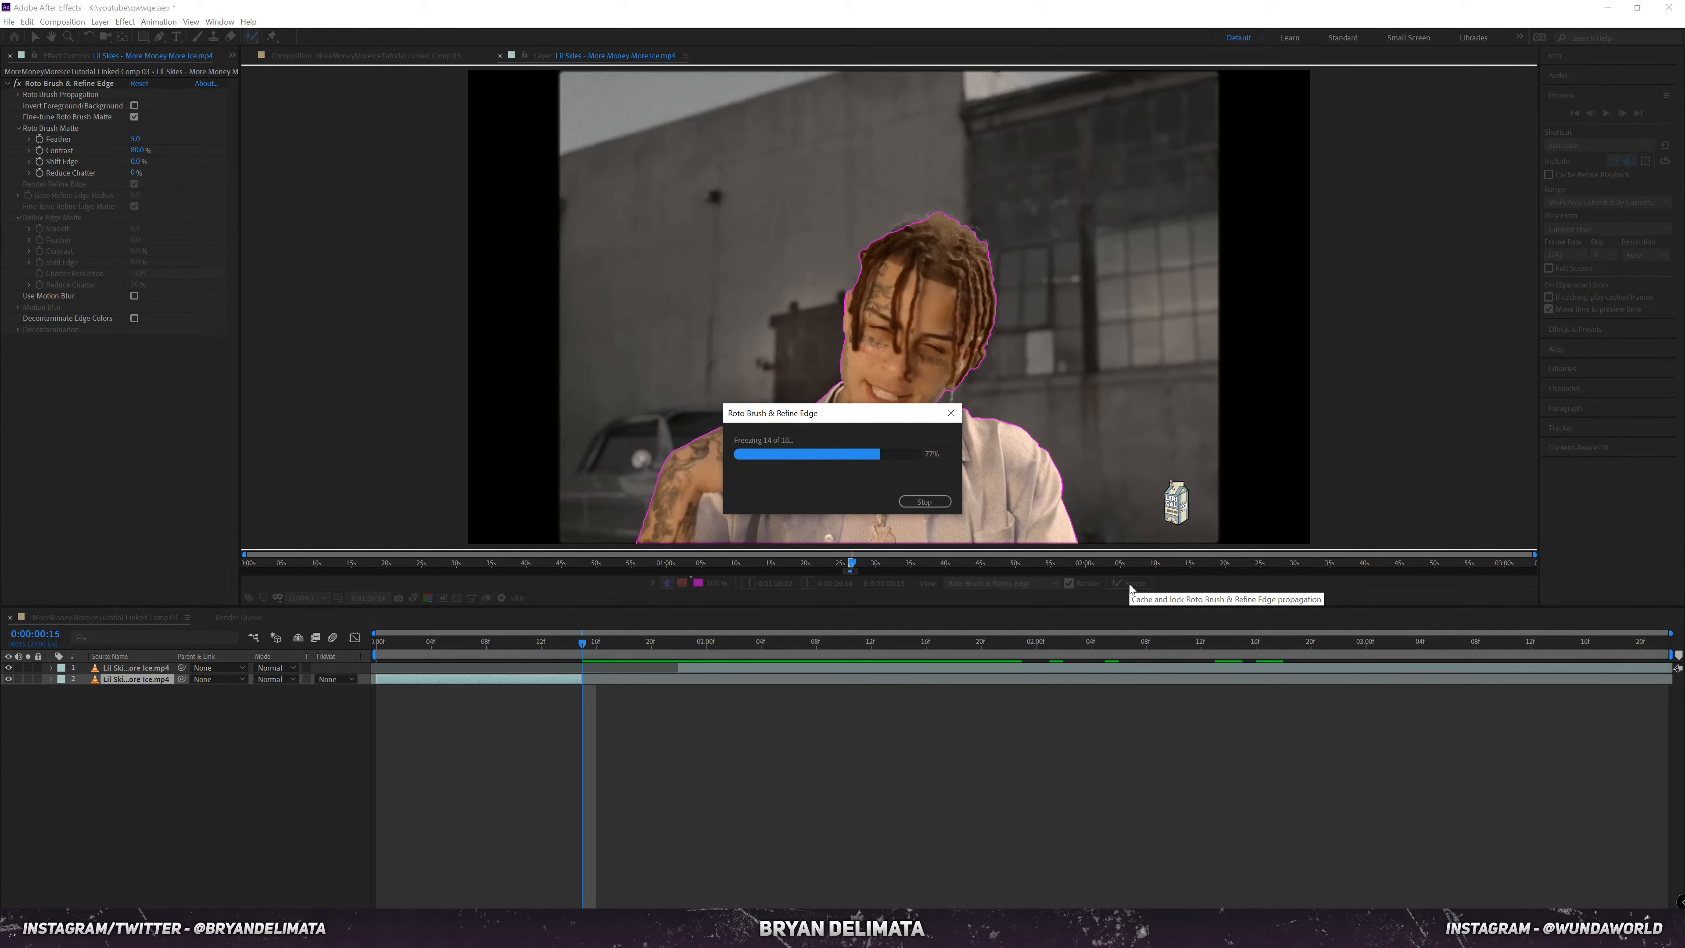
click(500, 57)
drag(486, 645, 404, 659)
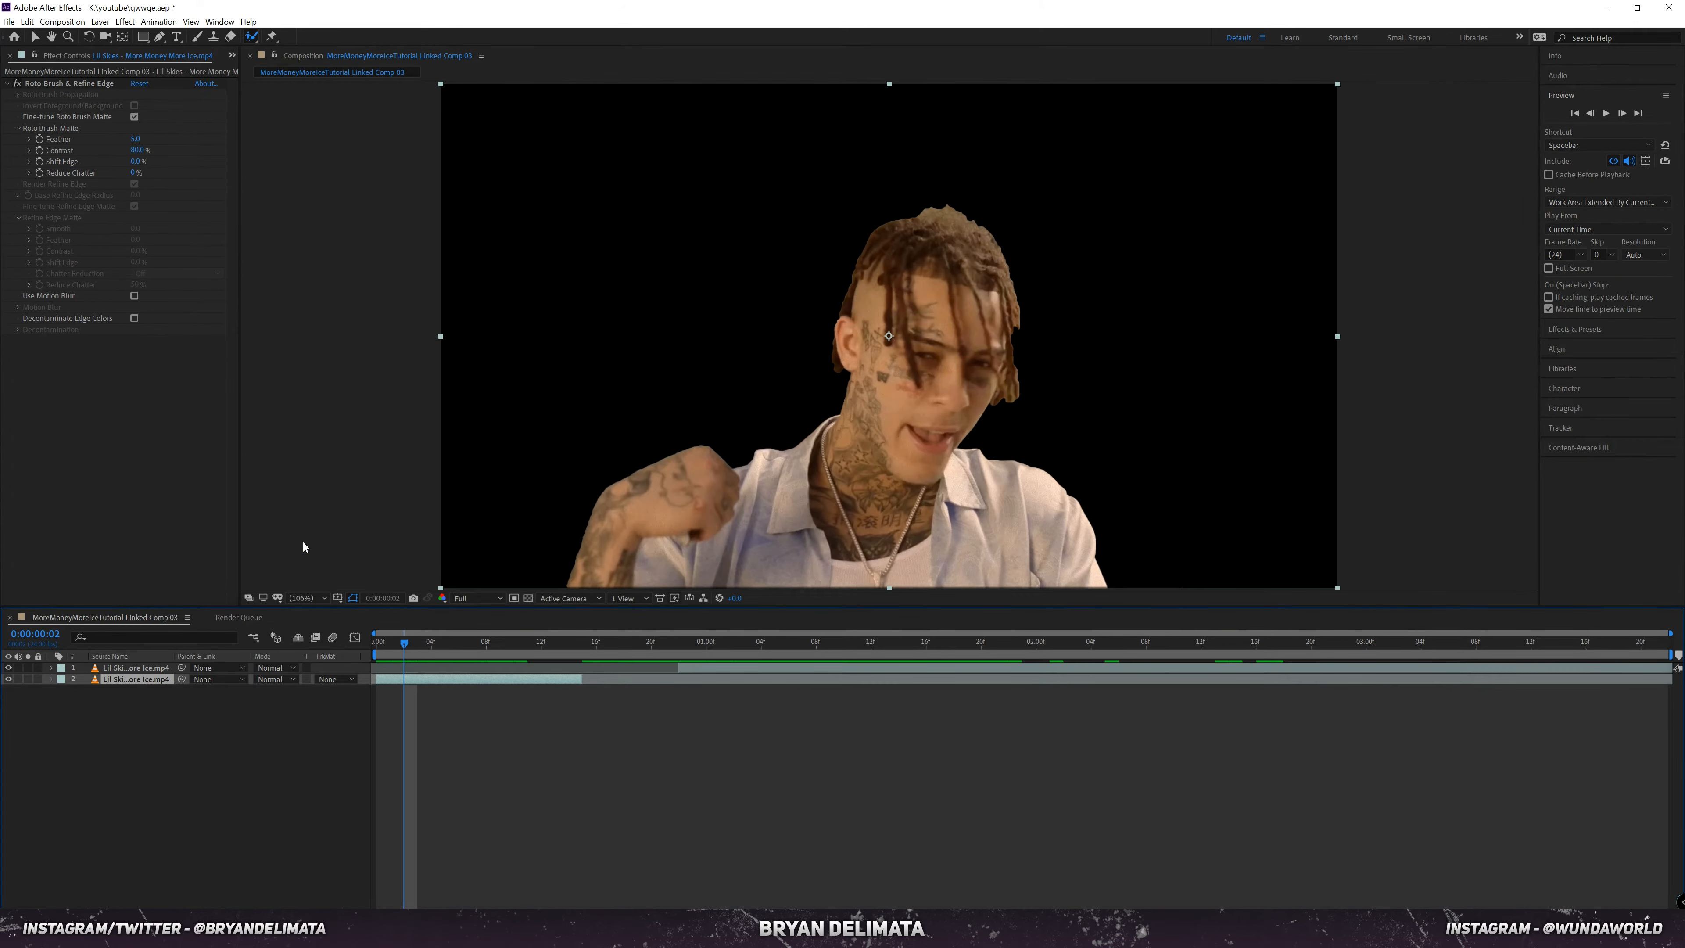
Step: Set the Roto Brush matte's Feather to 10 and Shift Edge to about -17%, and preview the cutout
click(135, 138)
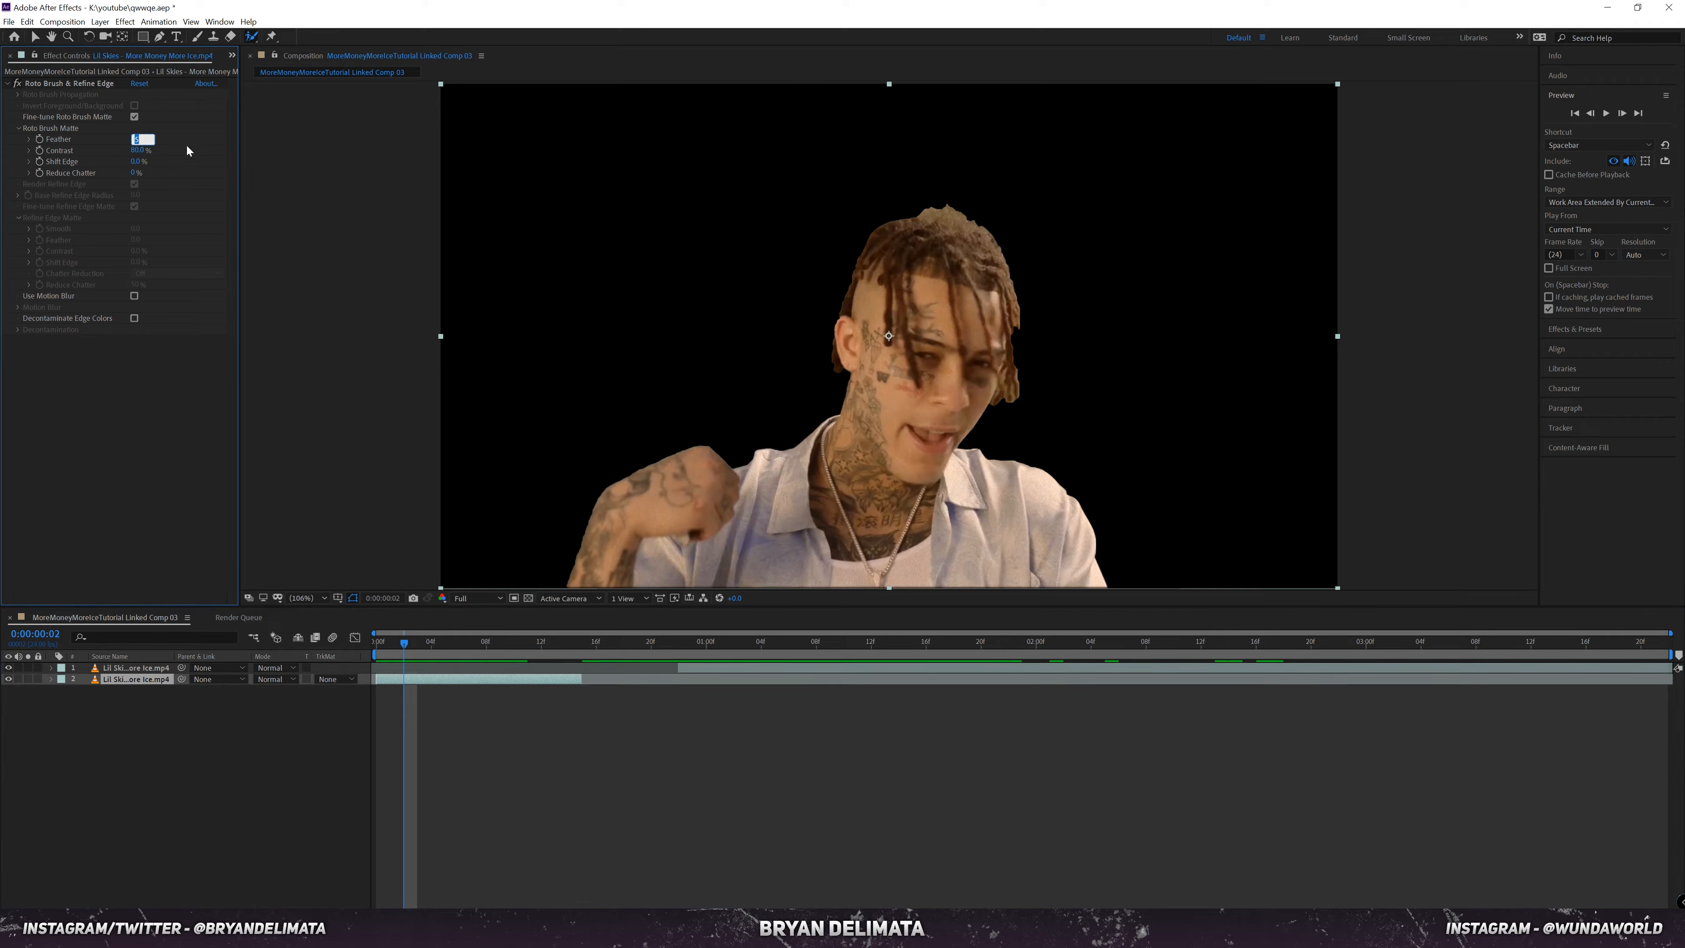
key(Return)
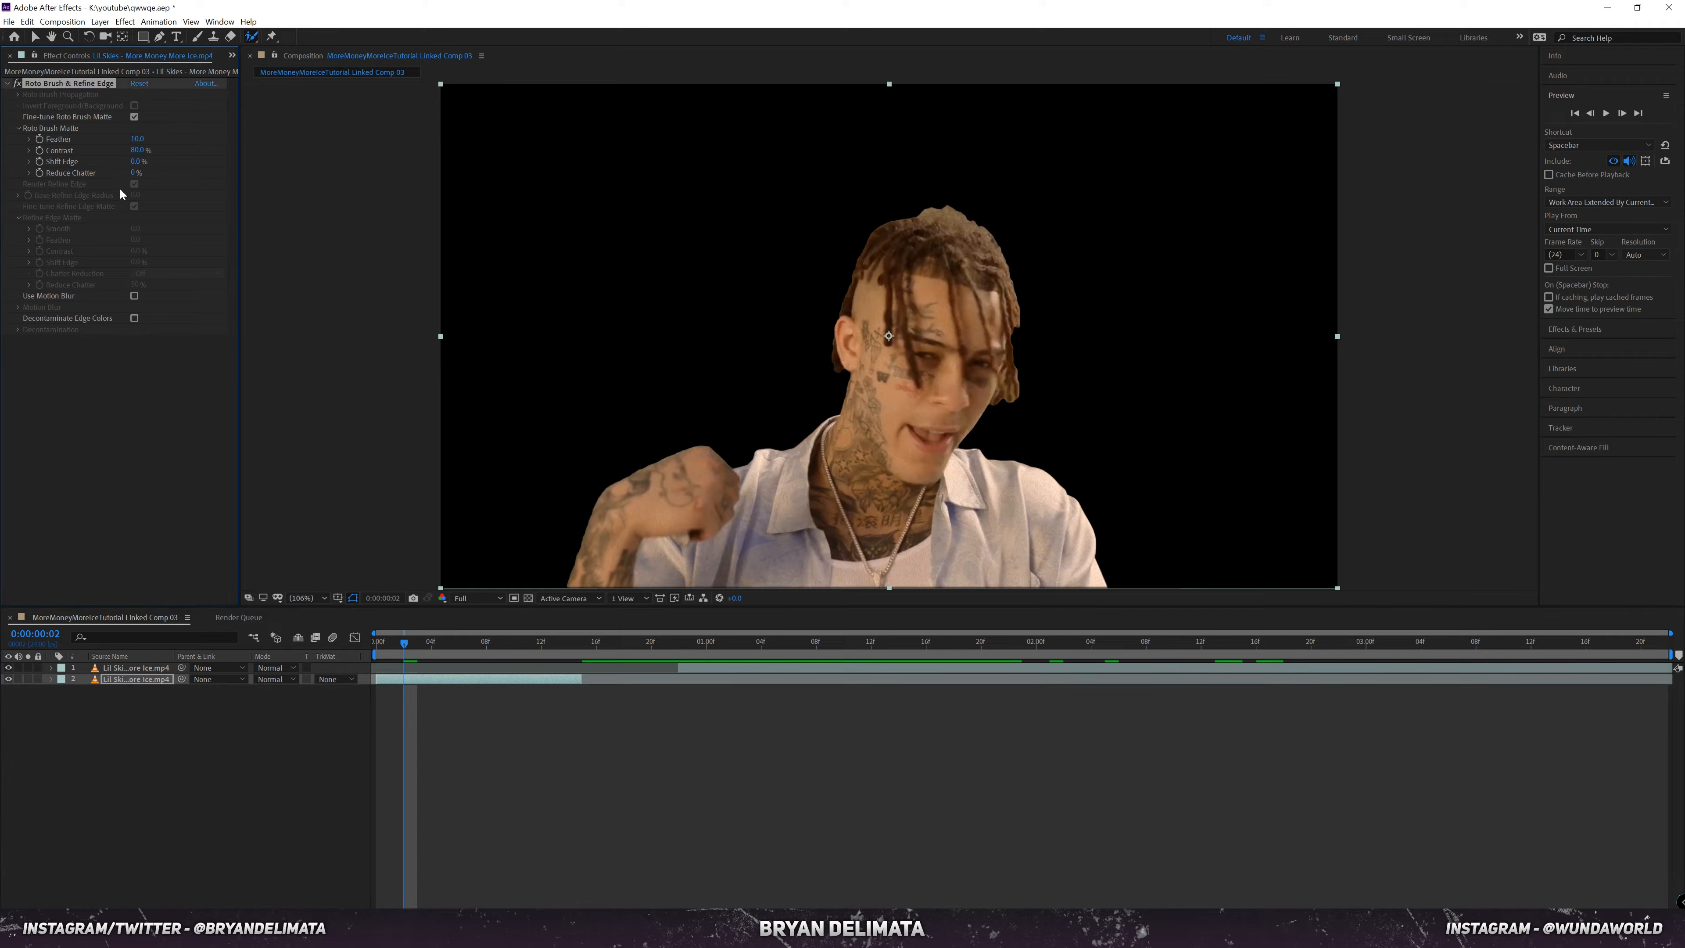
drag(135, 161, 121, 162)
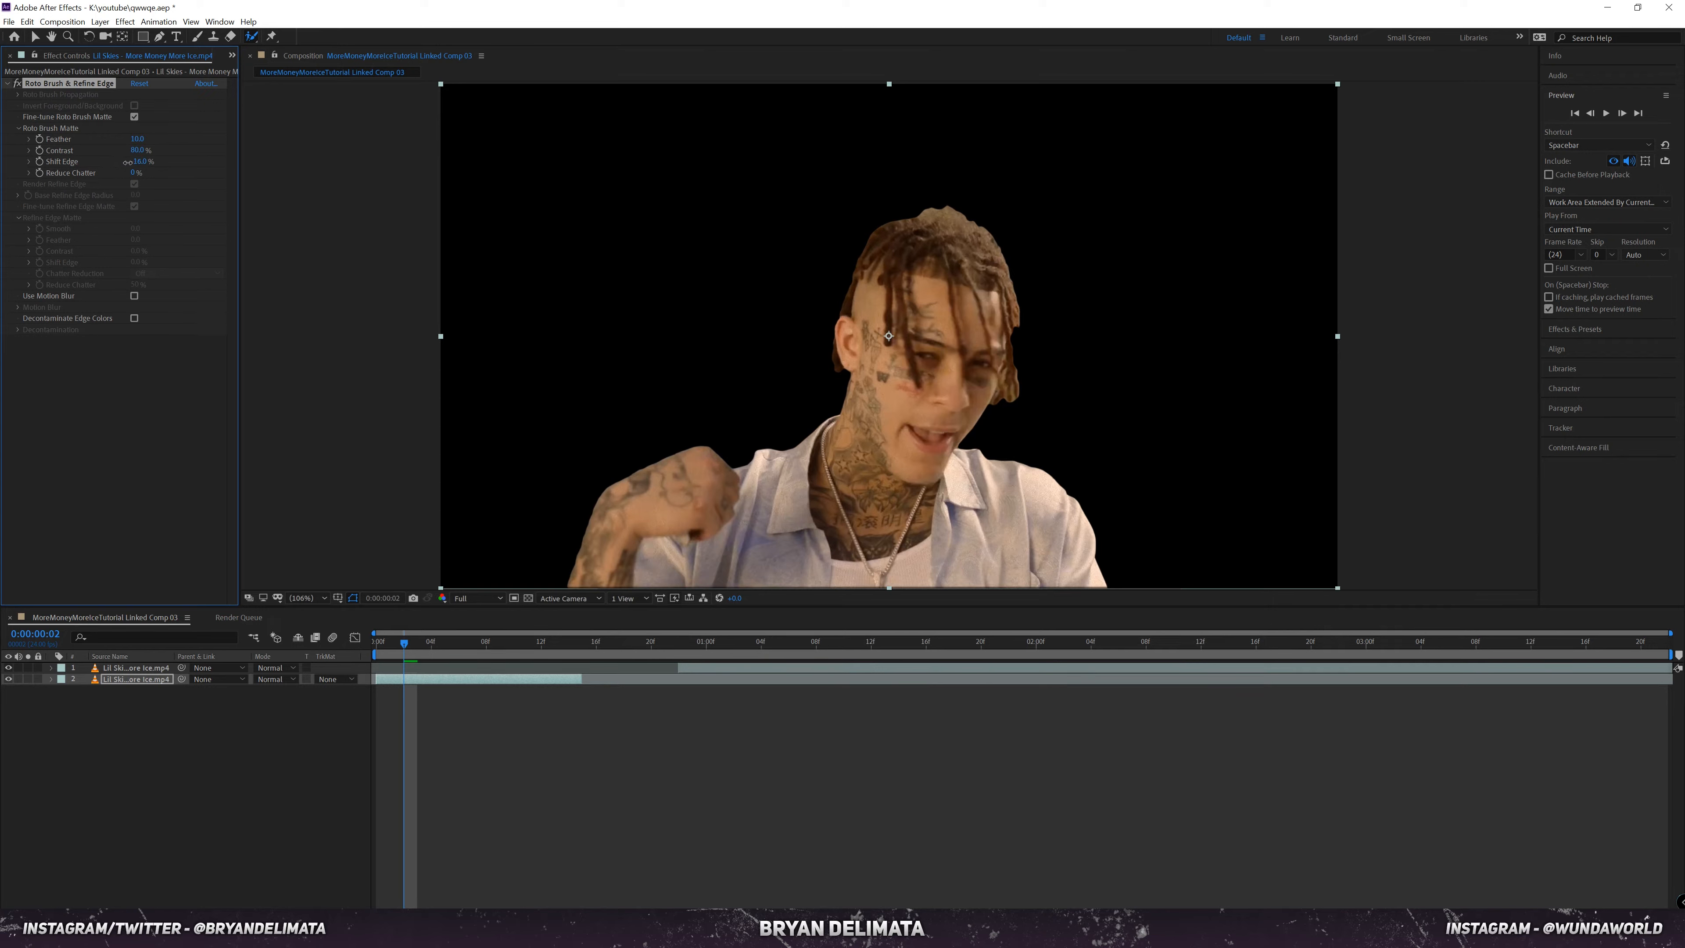
click(381, 646)
key(space)
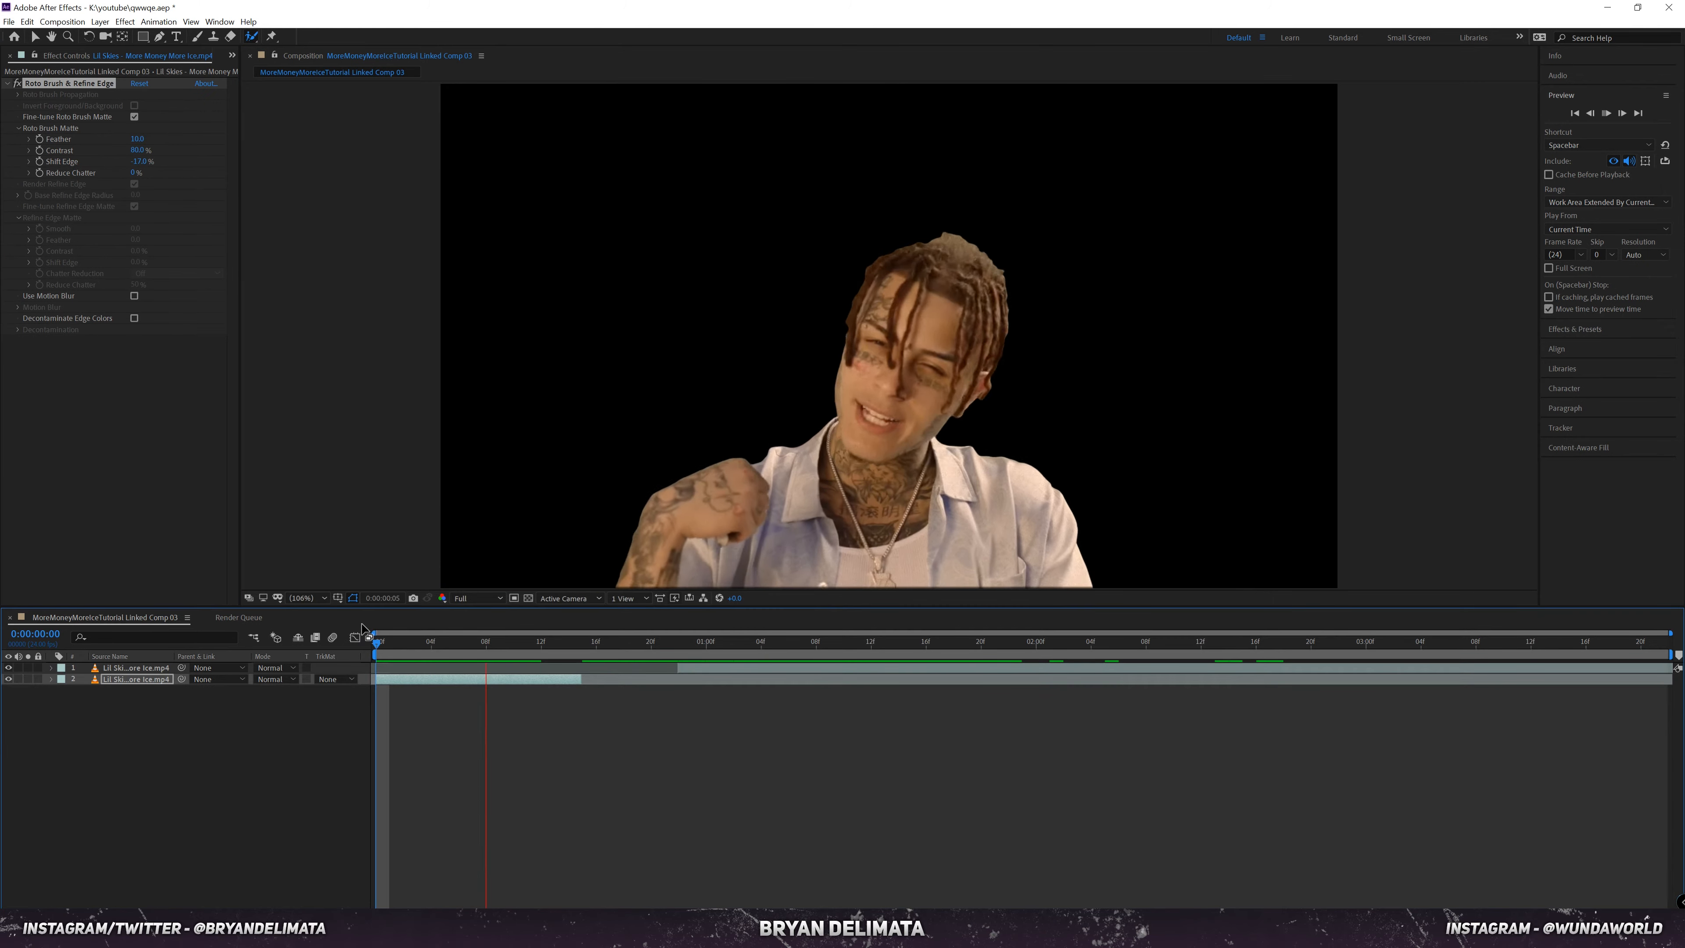
key(space)
drag(385, 645, 346, 664)
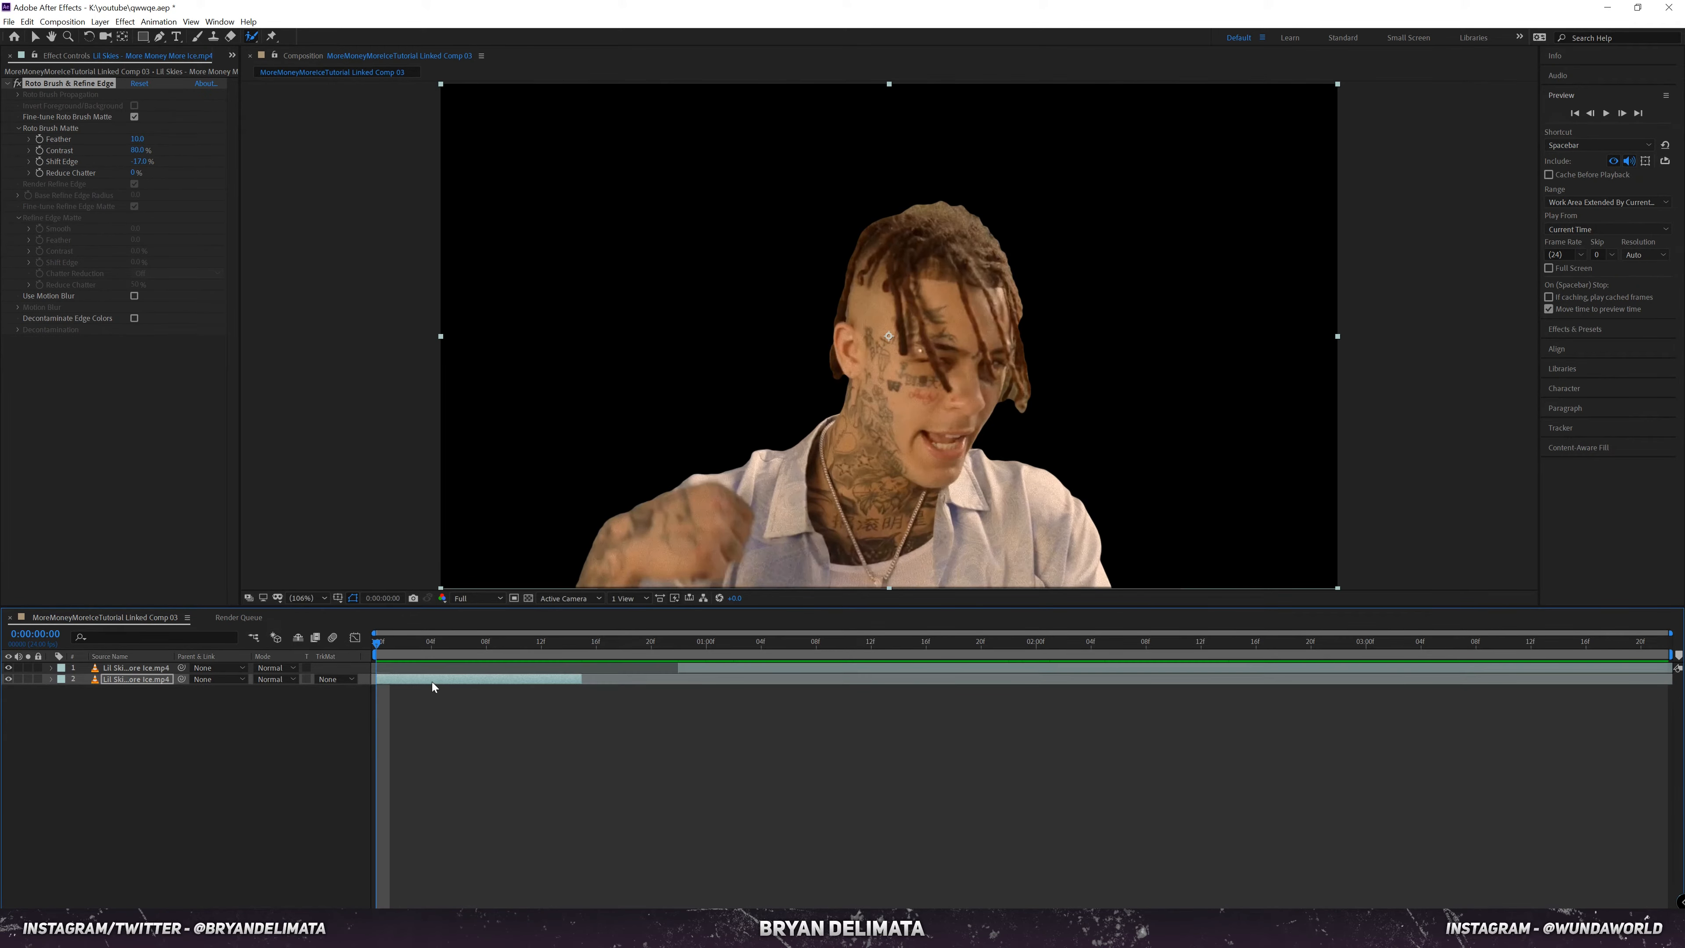
Step: Duplicate the cutout layer and remove all effects from the lower copy
click(107, 680)
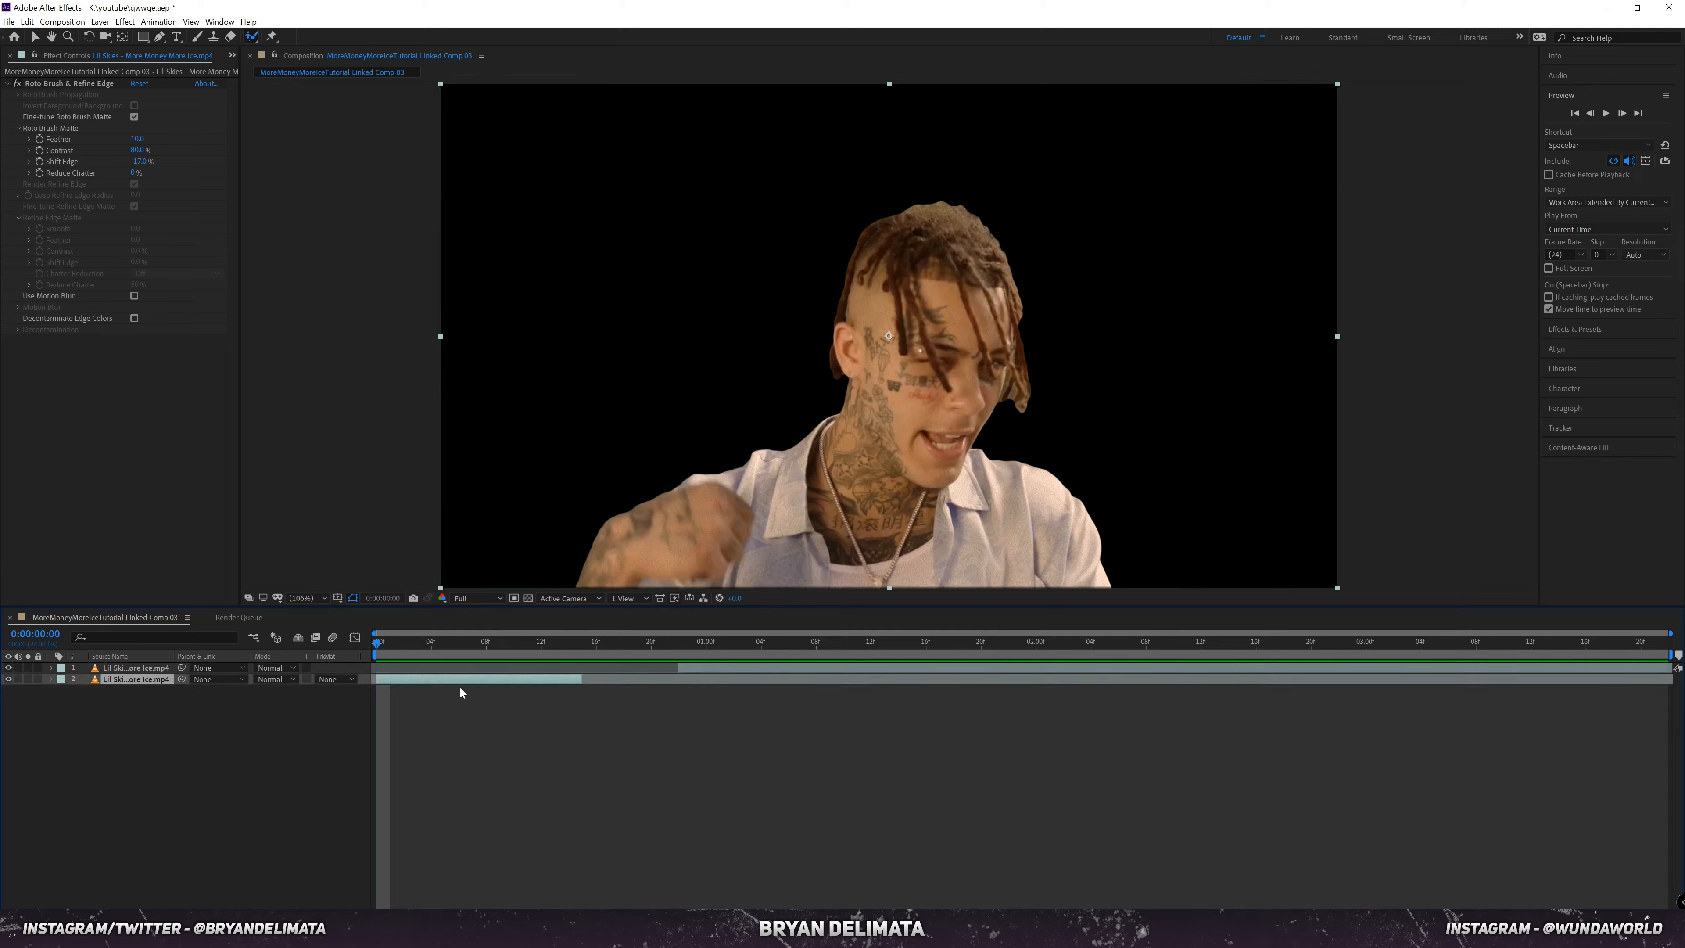
key(ctrl+d)
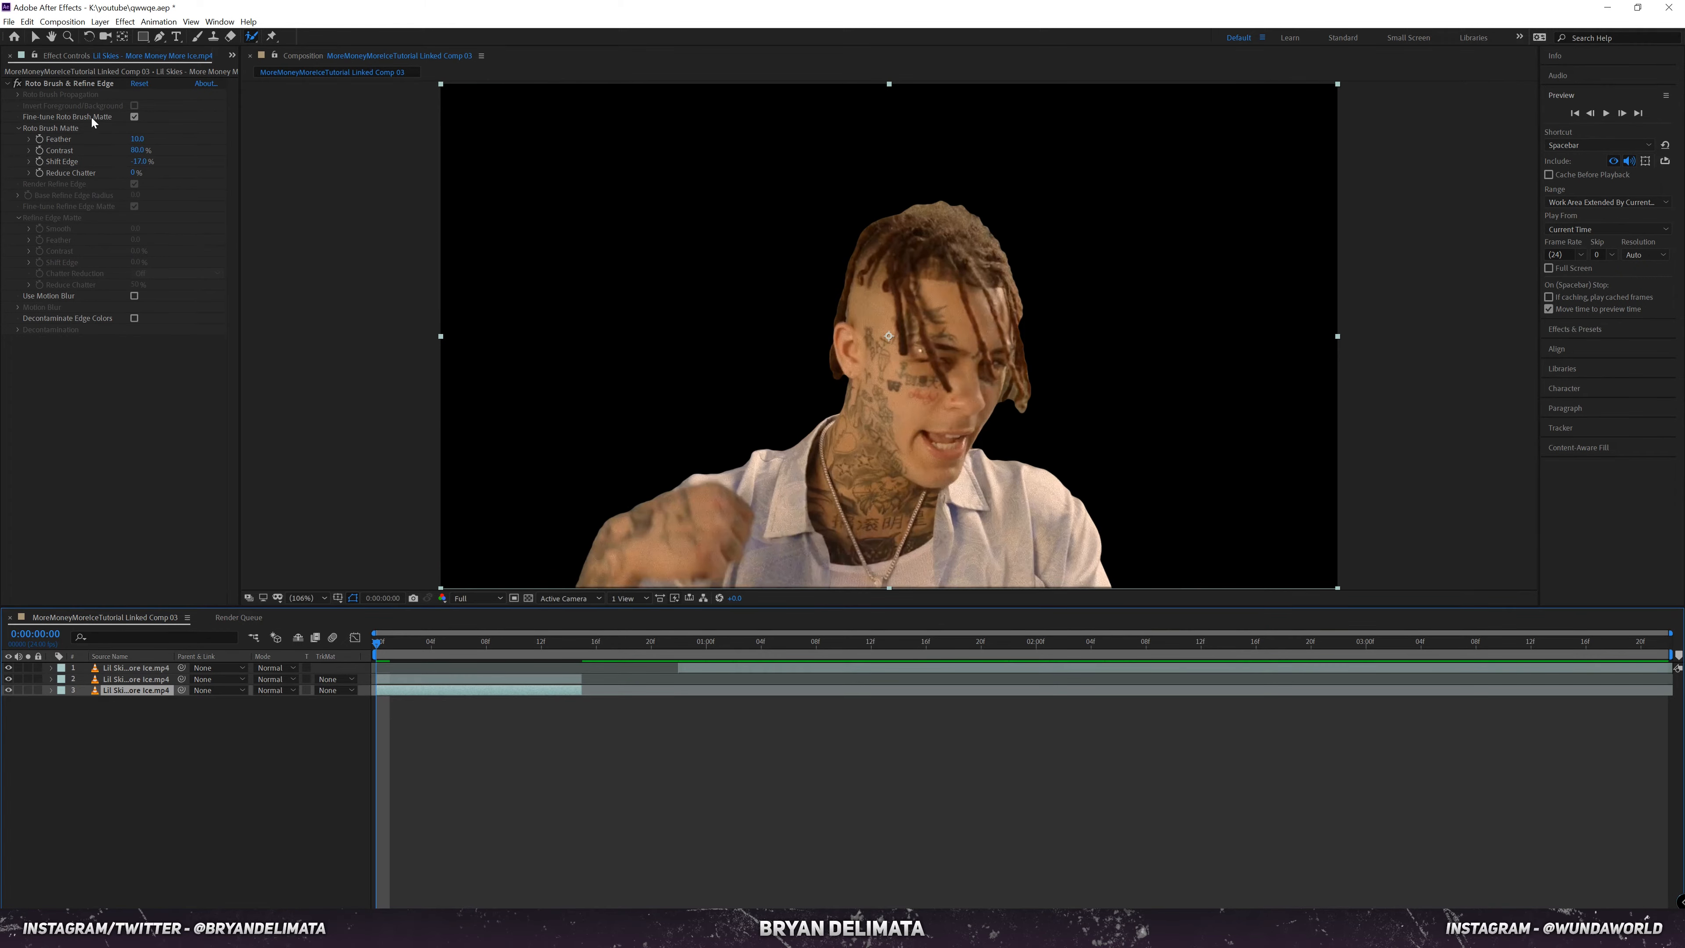
key(ctrl+shift+e)
Step: Rename the cutout layer "subject" and the full-frame copy beneath it "background"
right_click(143, 690)
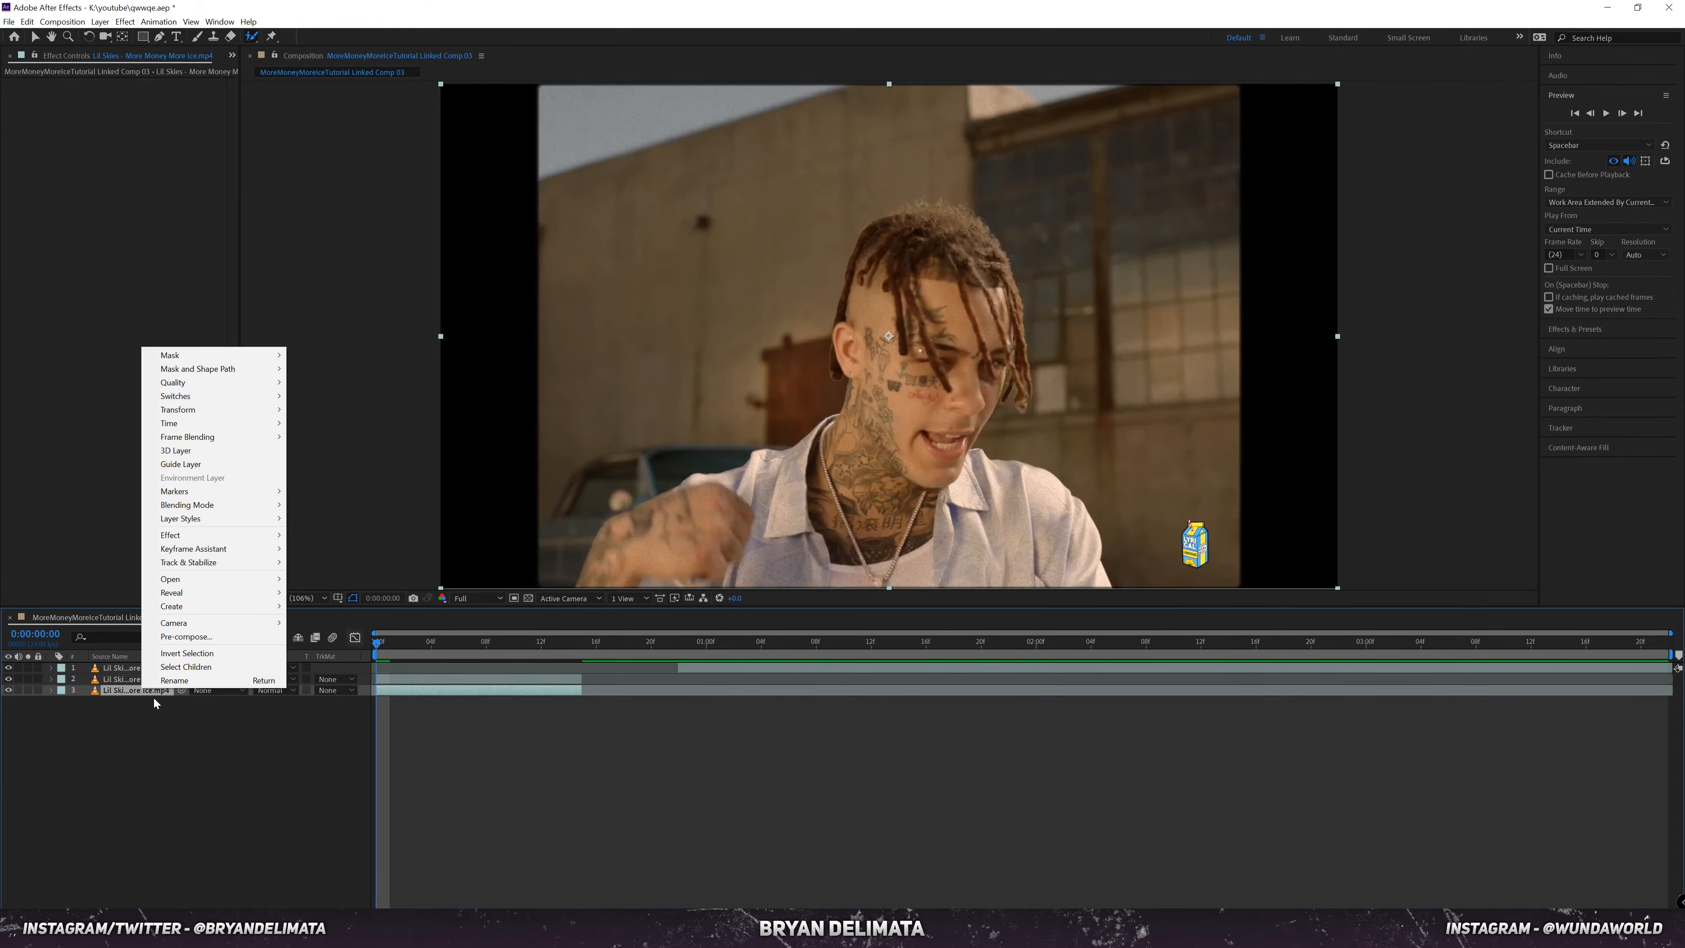
click(189, 681)
text(background)
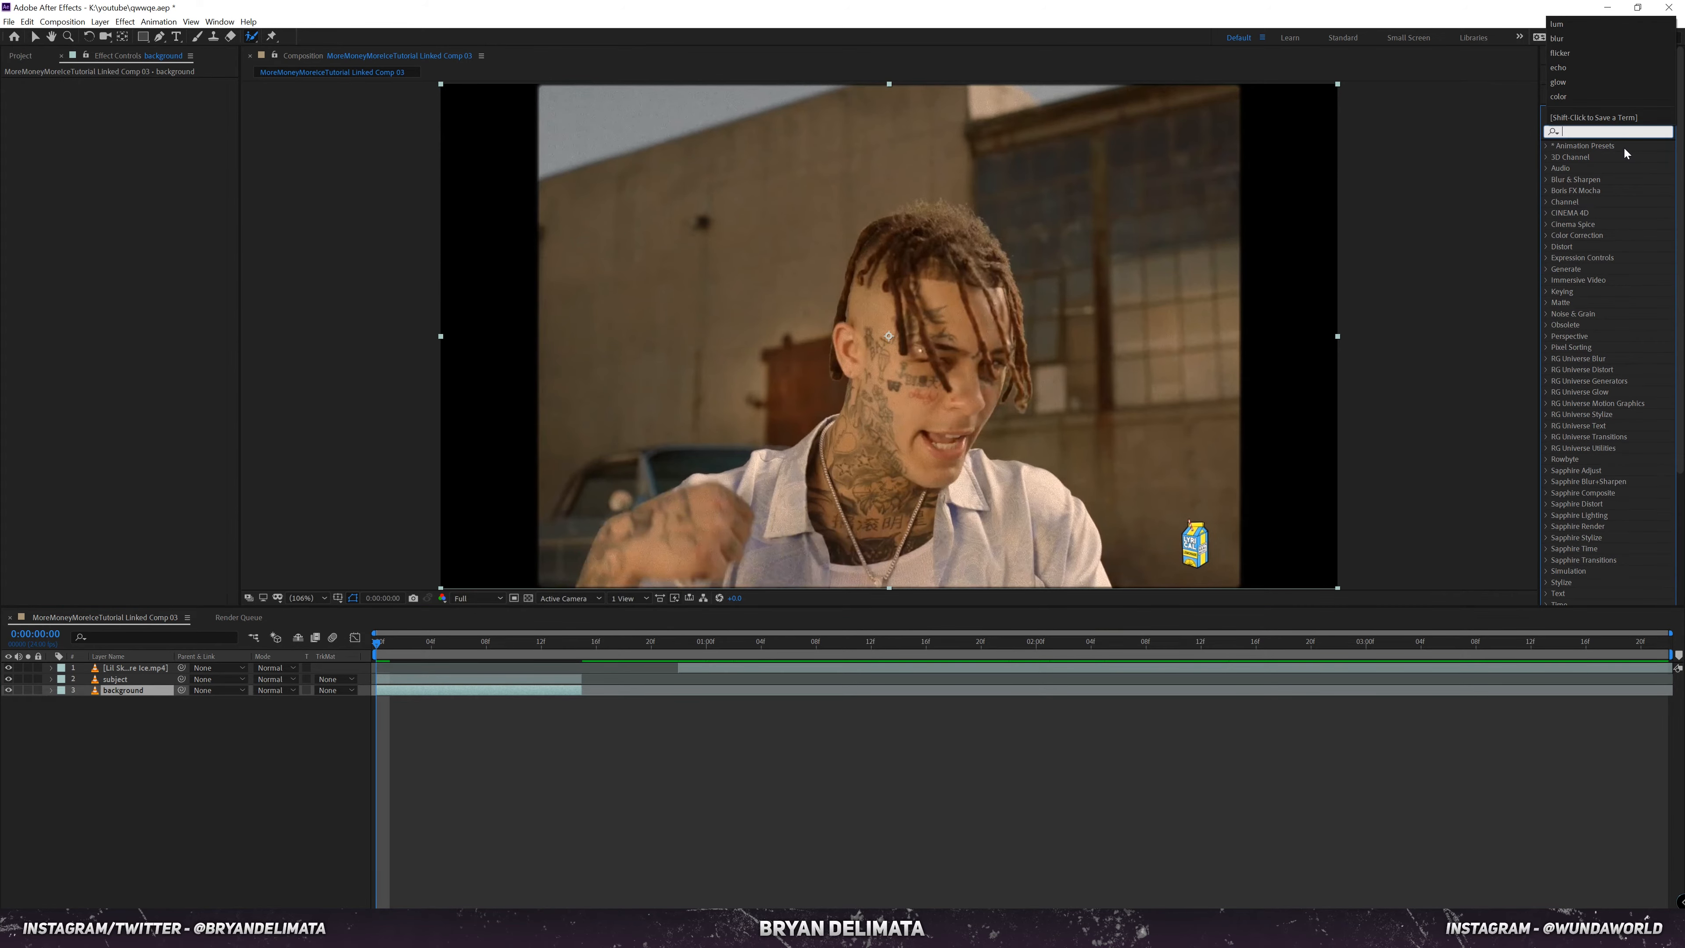
Step: Apply Lumetri Color to the background layer and enable Temperature and Saturation keyframes at 0:00:00:00
text(lume)
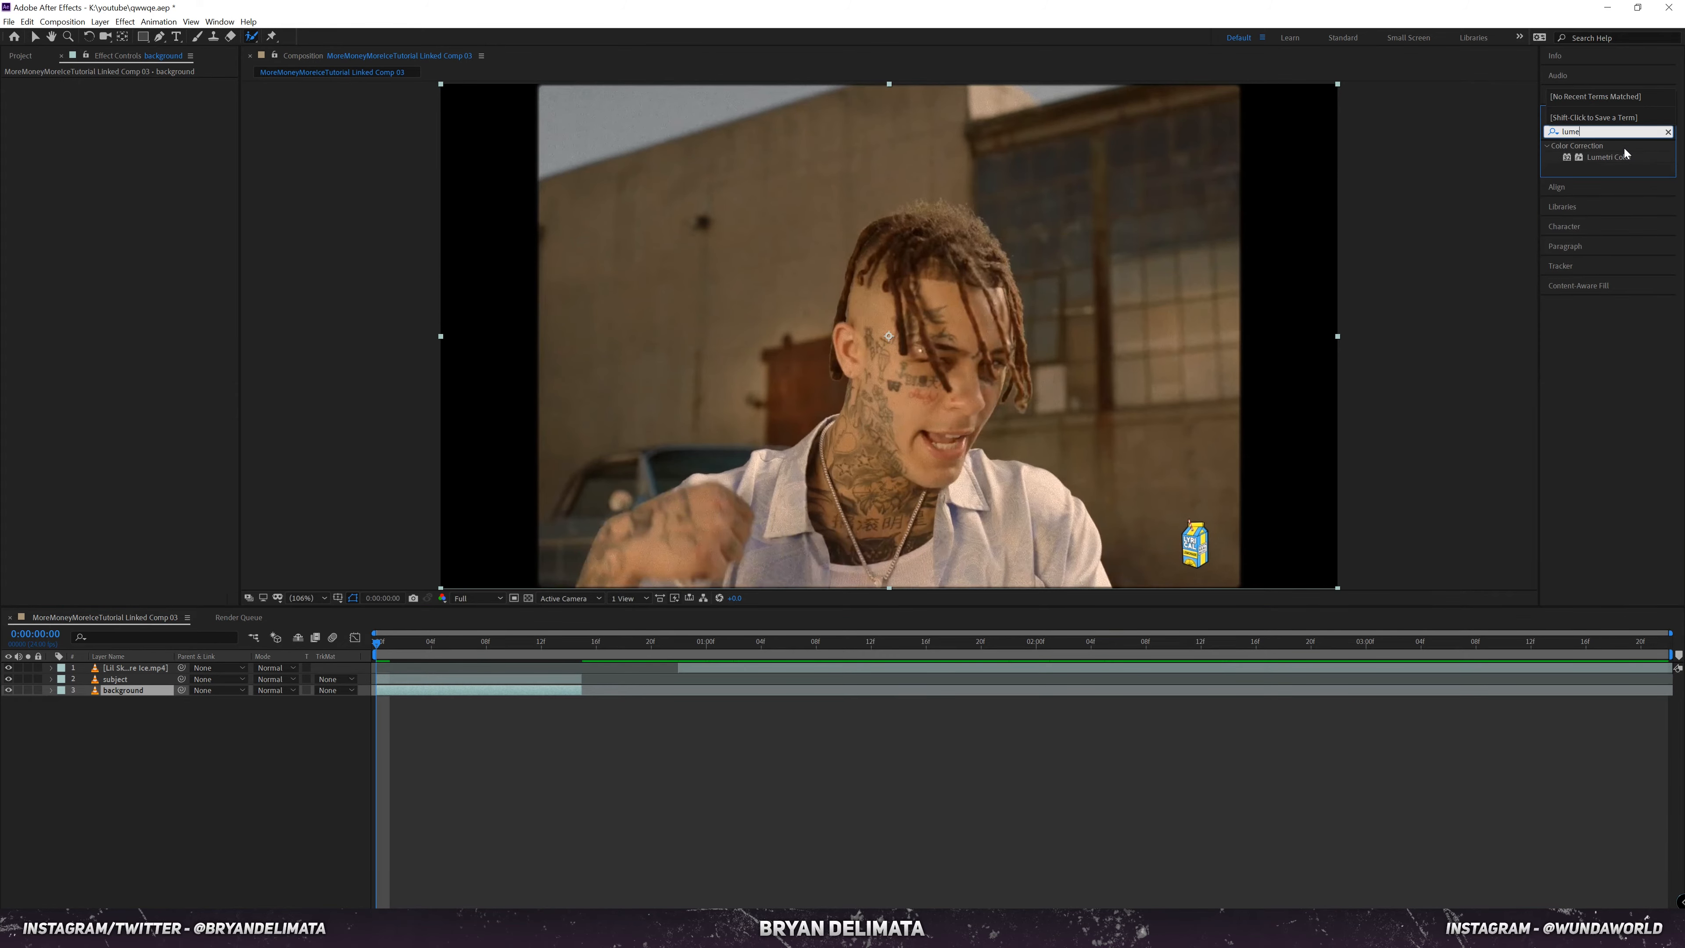
drag(1608, 157, 427, 691)
click(18, 106)
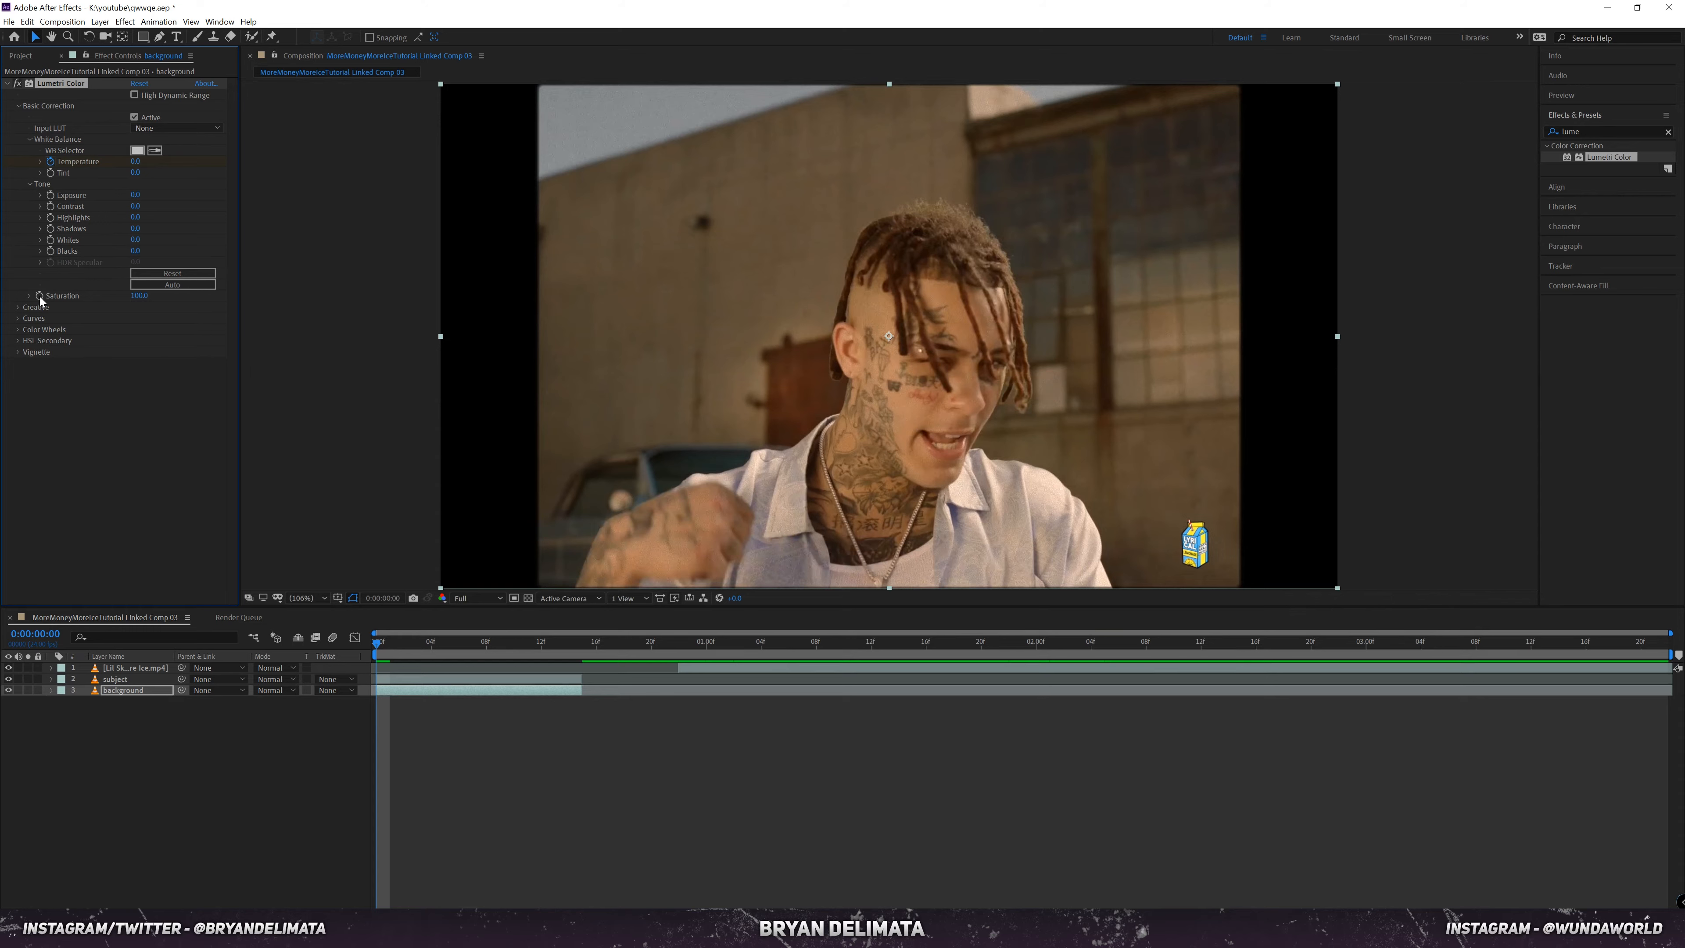
Step: Keyframe the background's Temperature to about 70 and Saturation to about 124 at 0:00:00:14
click(568, 649)
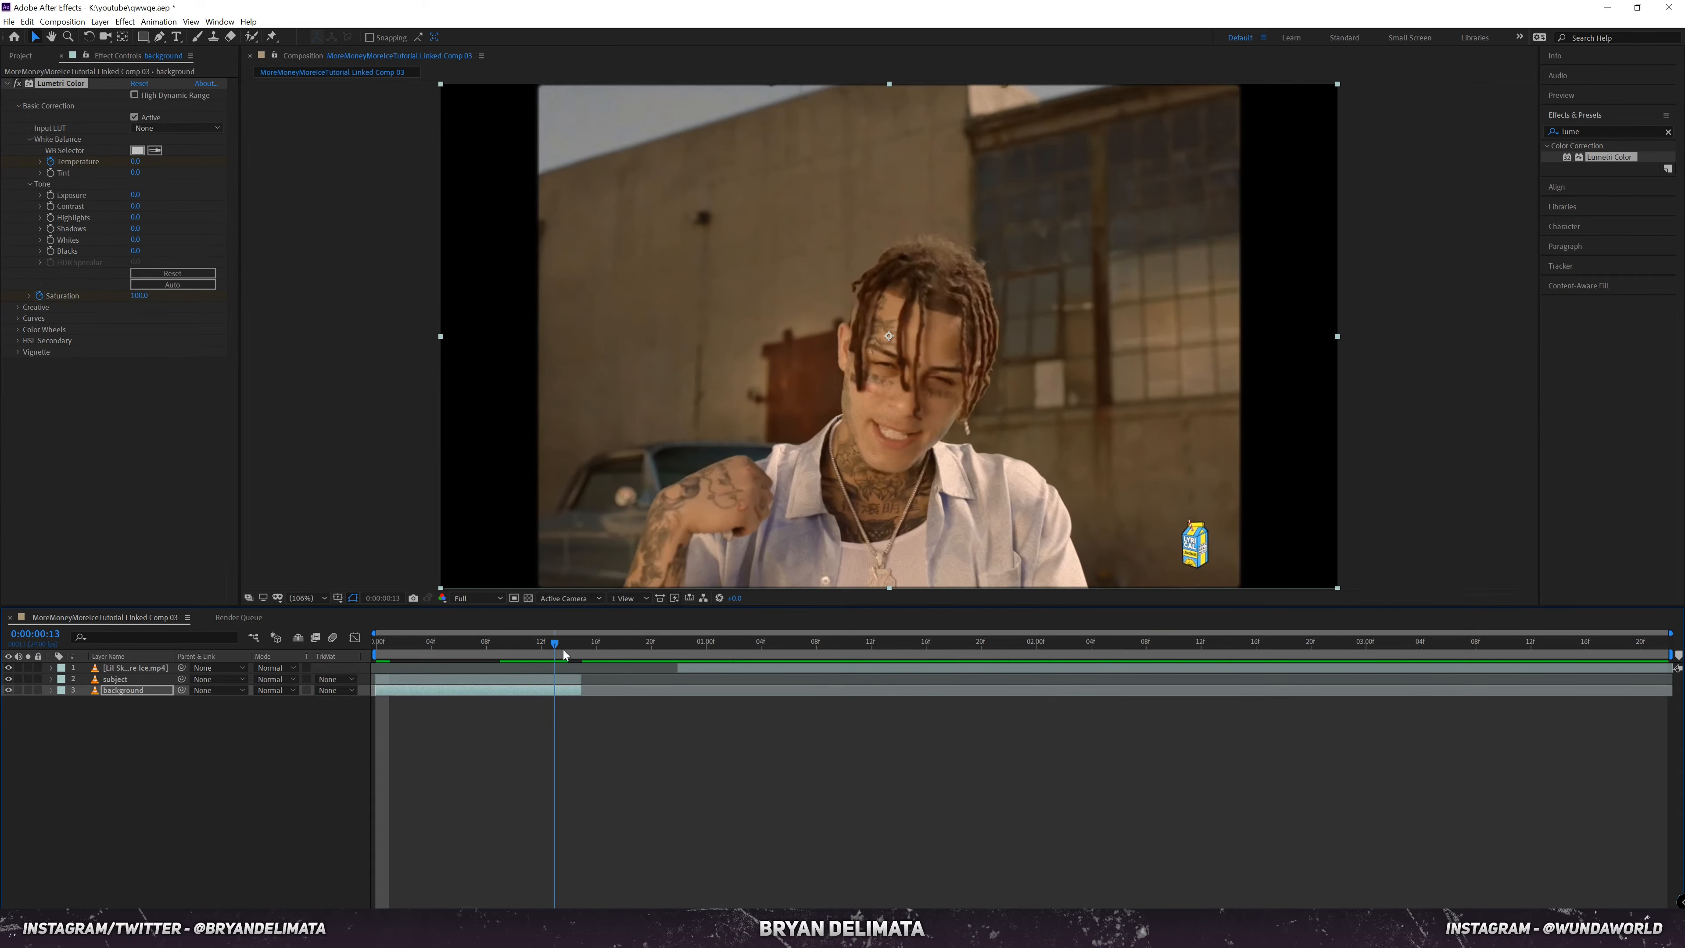
drag(134, 163, 192, 166)
drag(139, 296, 157, 294)
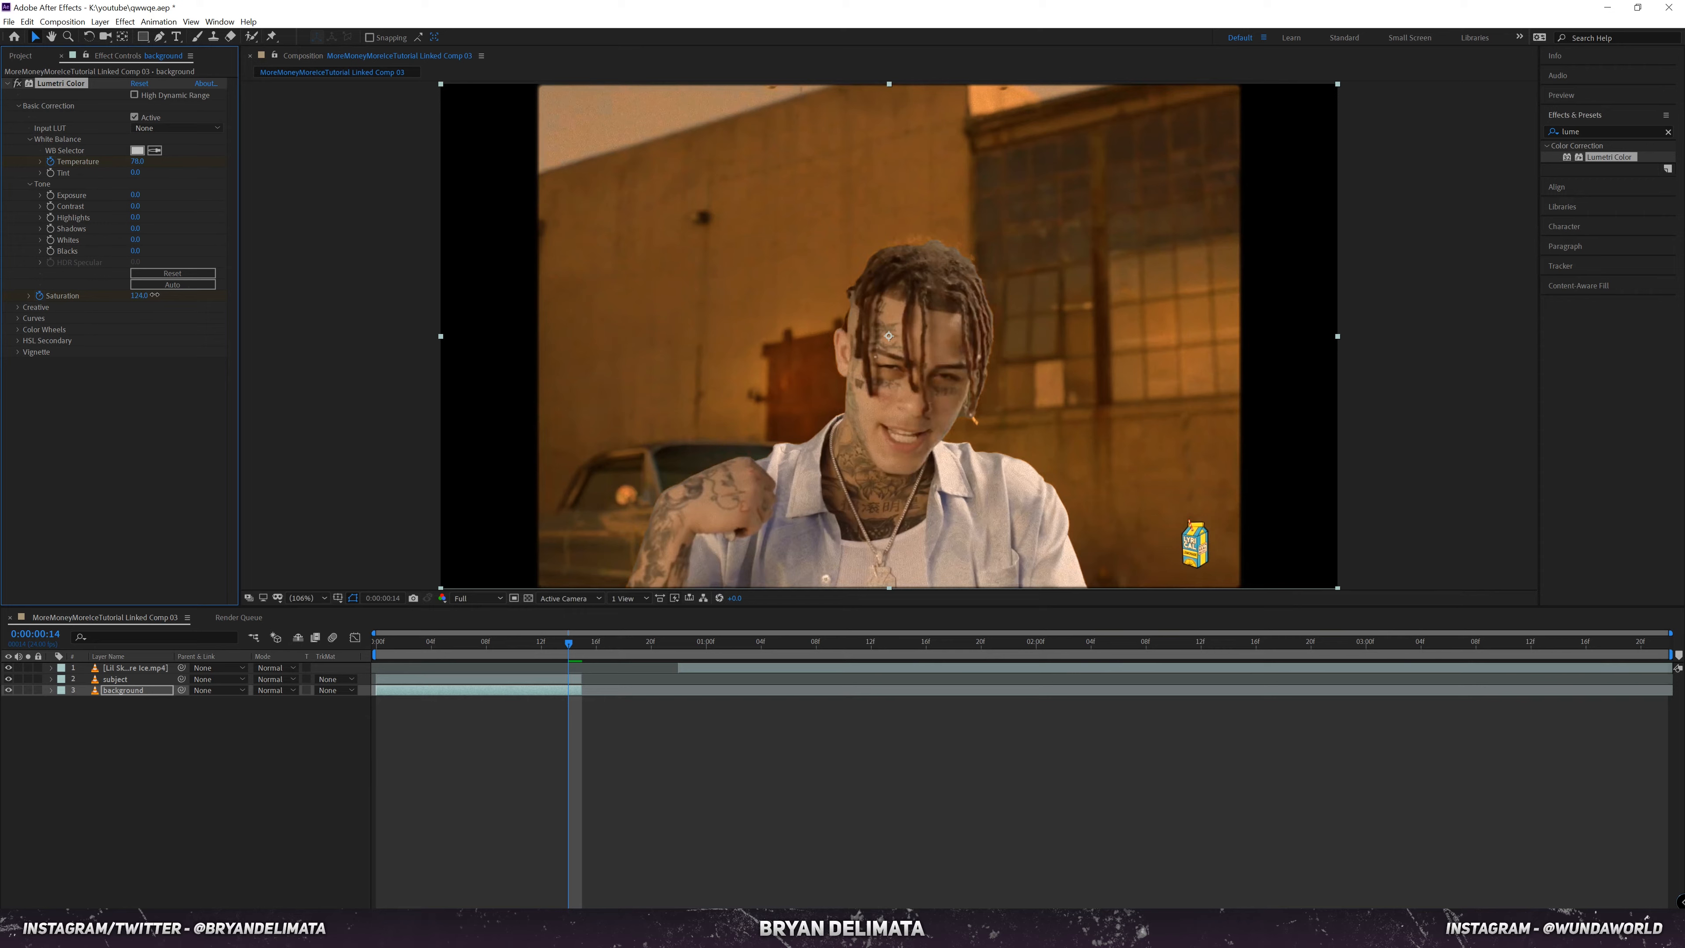
Step: Apply Lumetri Color to the subject layer and set its starting Saturation keyframe at 0:00:00:00
drag(1602, 157, 499, 682)
click(51, 679)
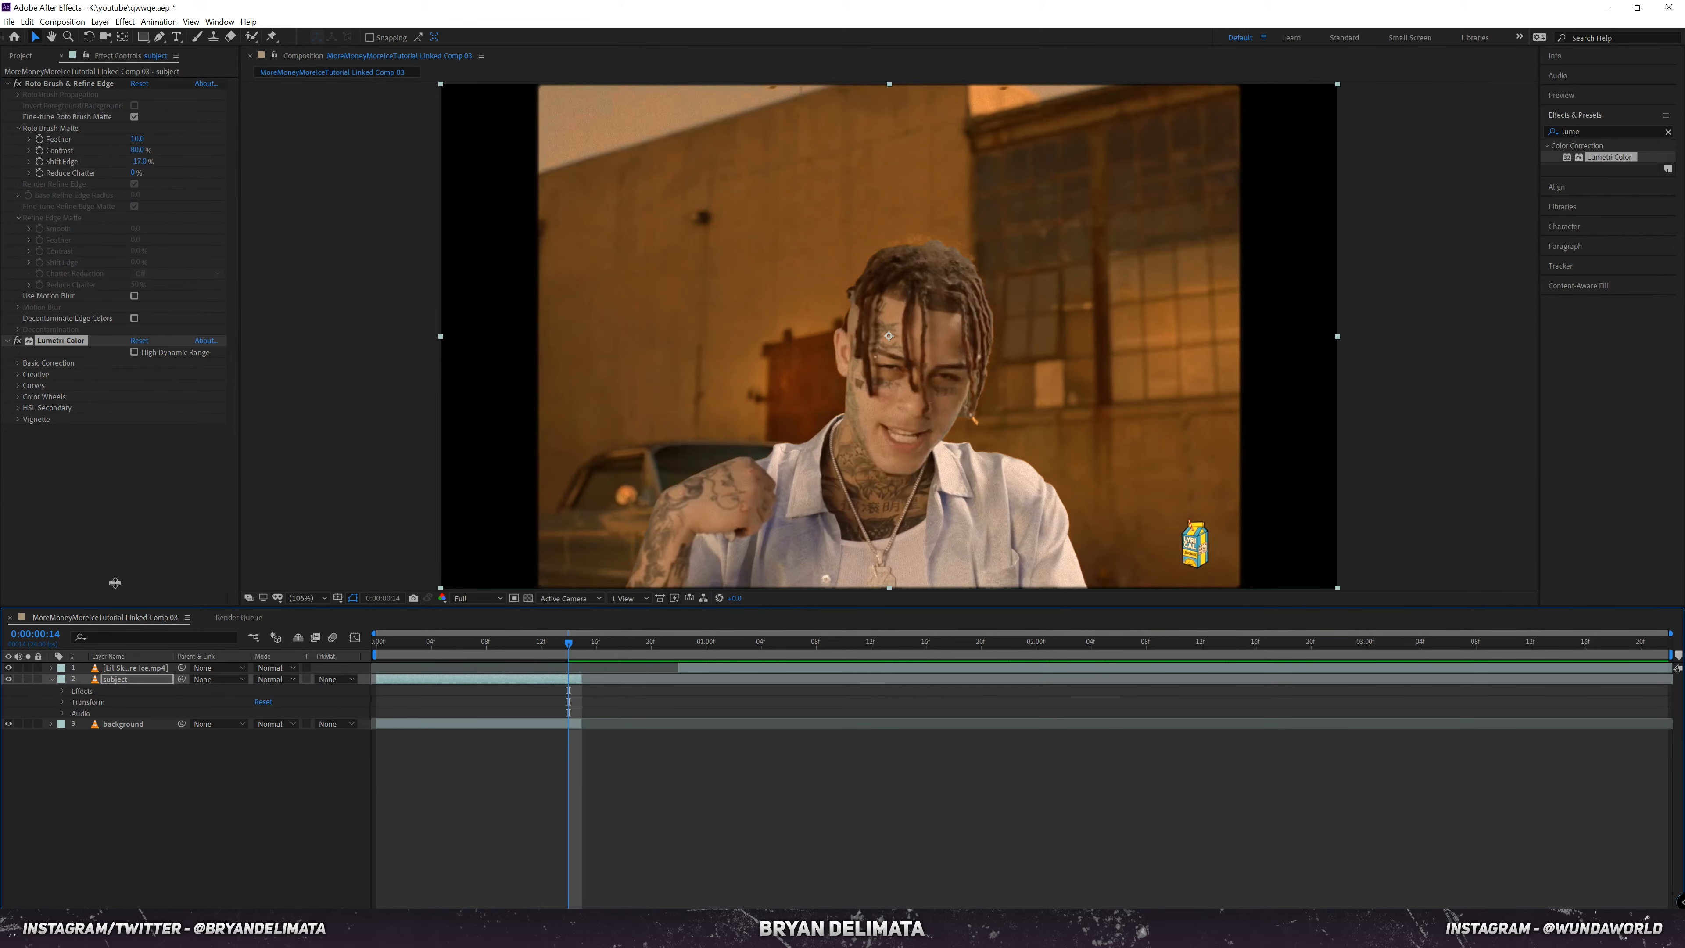
click(18, 362)
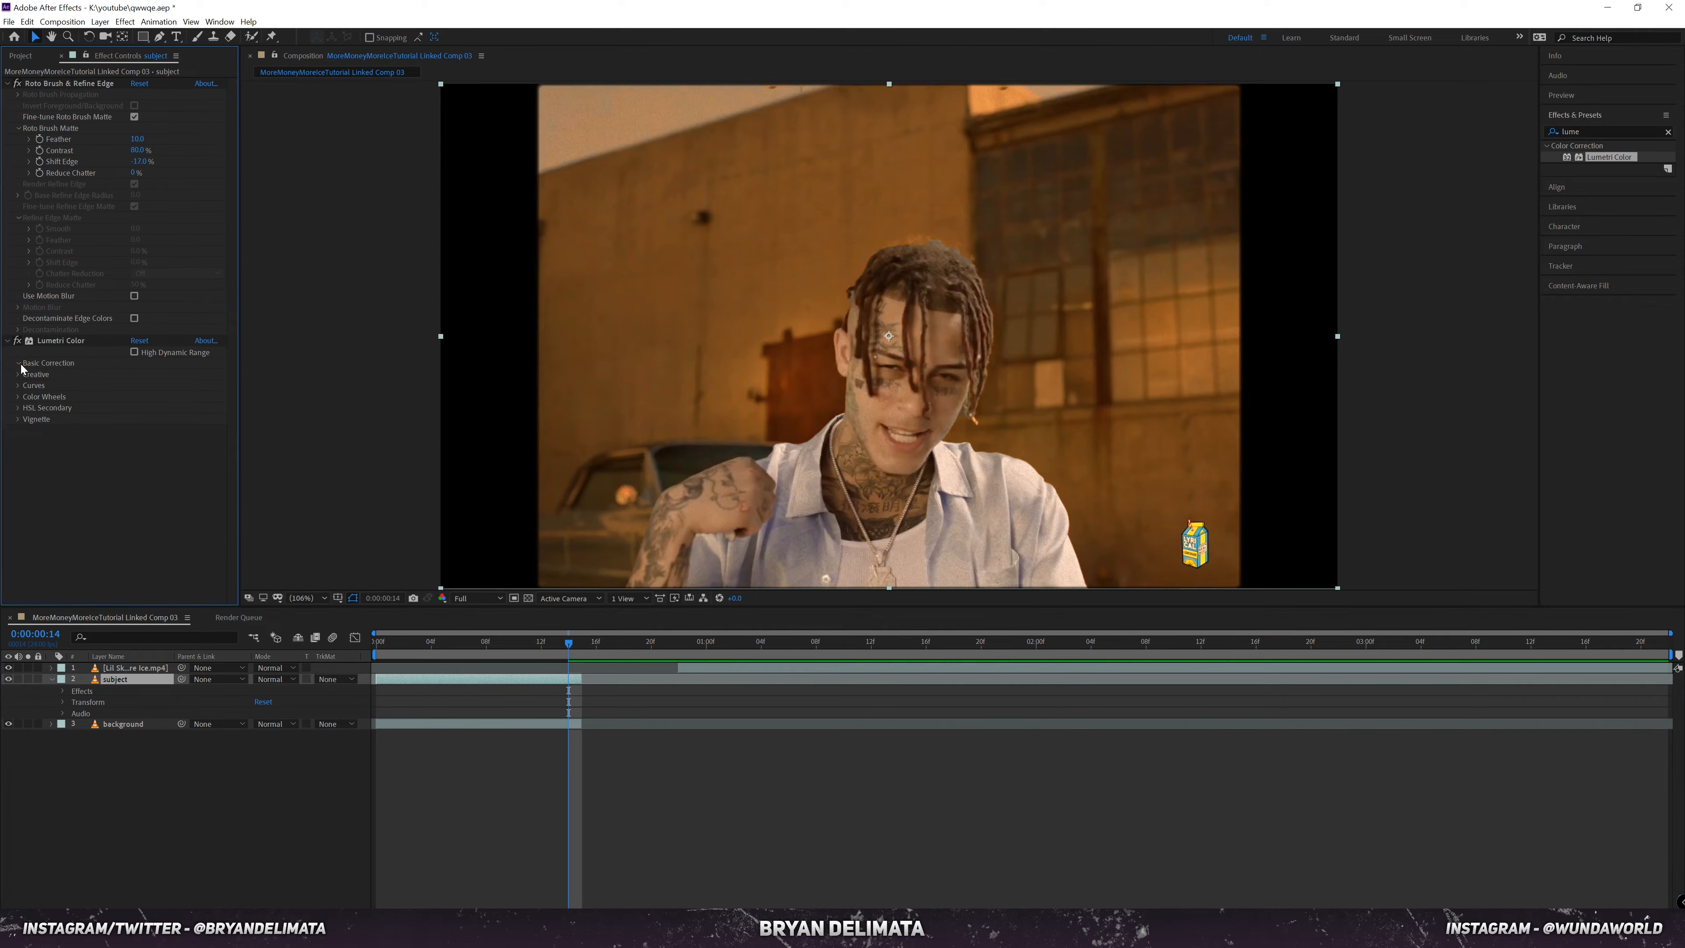
click(40, 554)
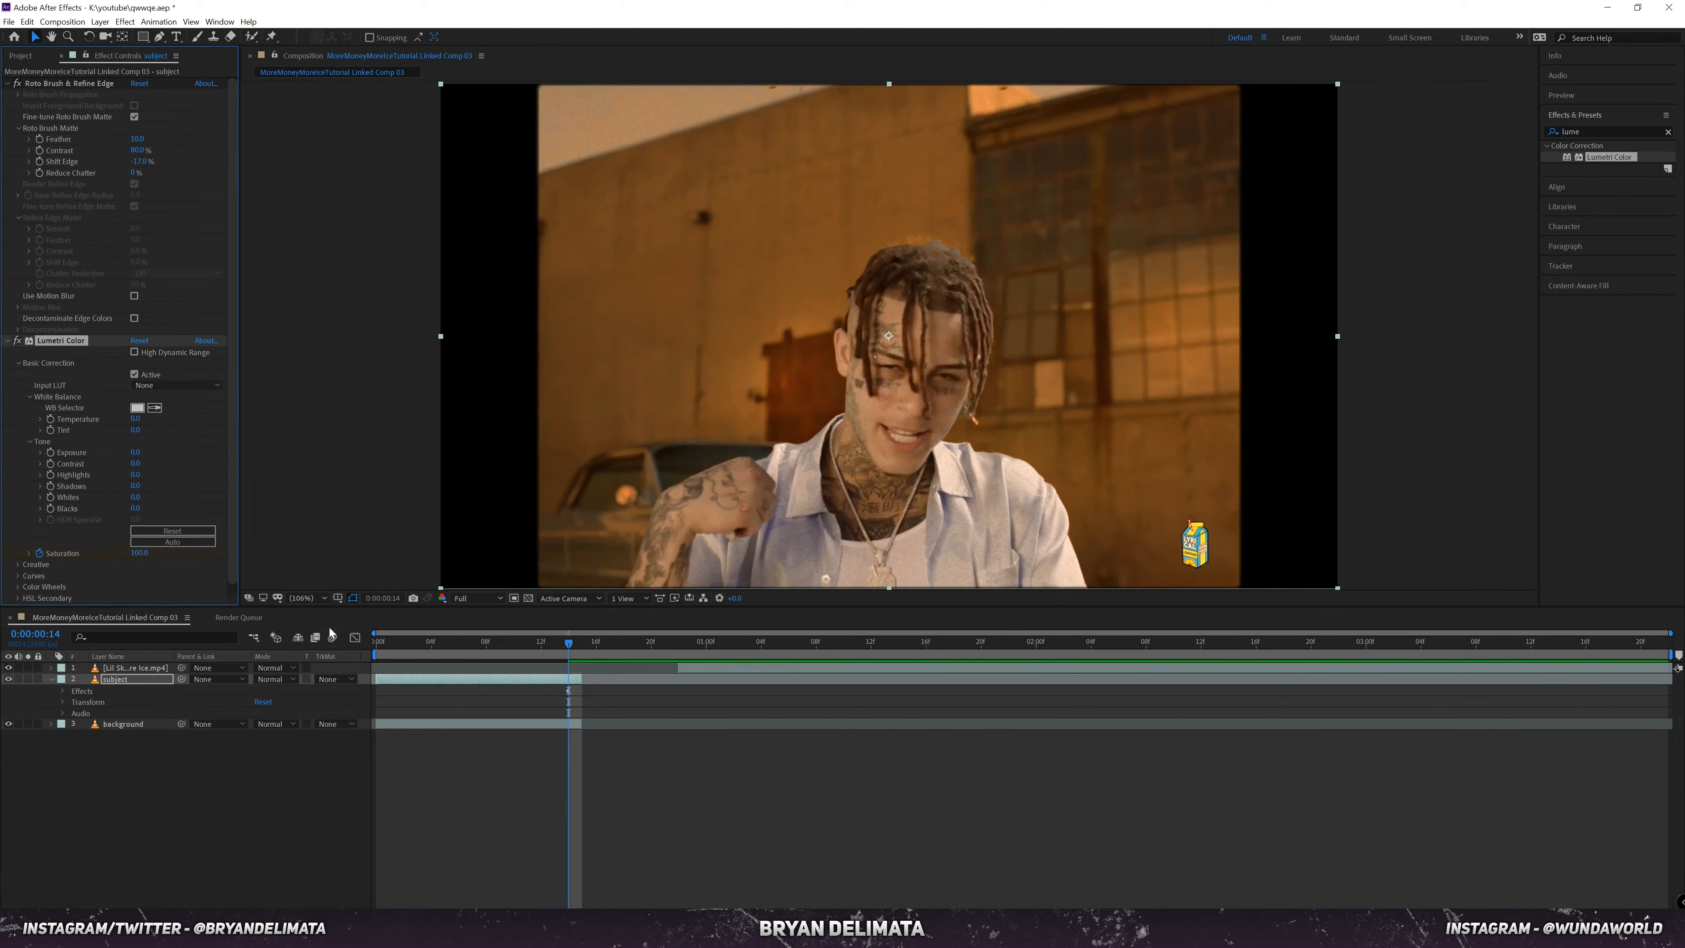
click(374, 643)
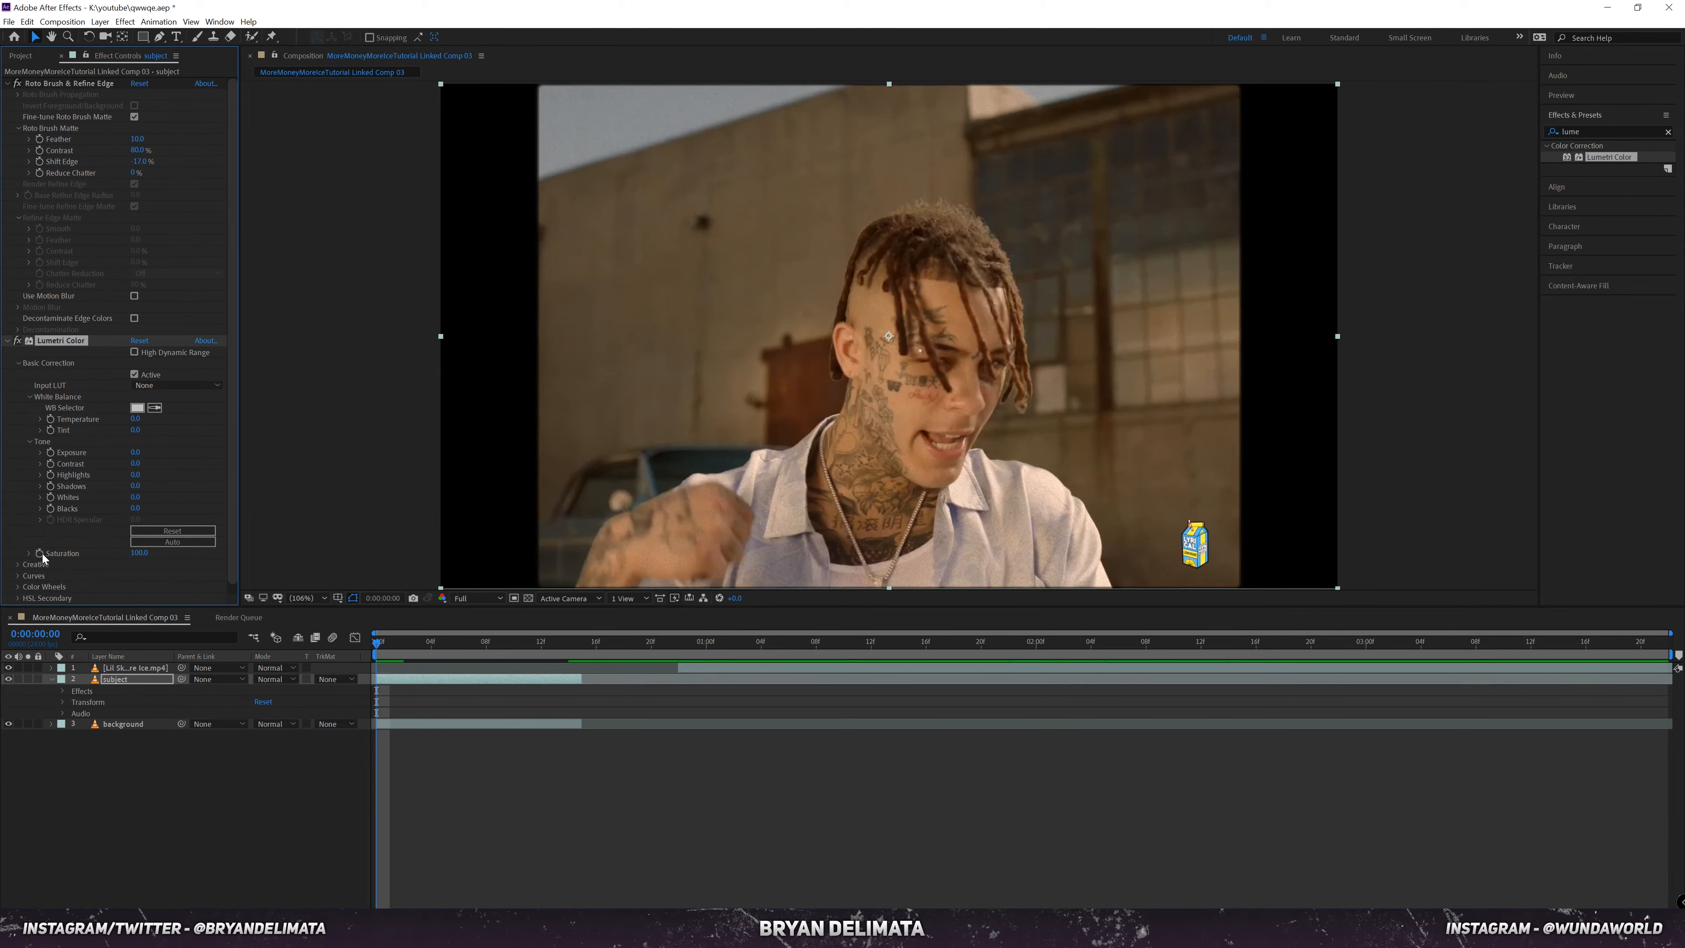
Step: Lower the subject's Saturation to about 23 at 0:00:00:14 and scrub through the color change
drag(496, 647, 569, 654)
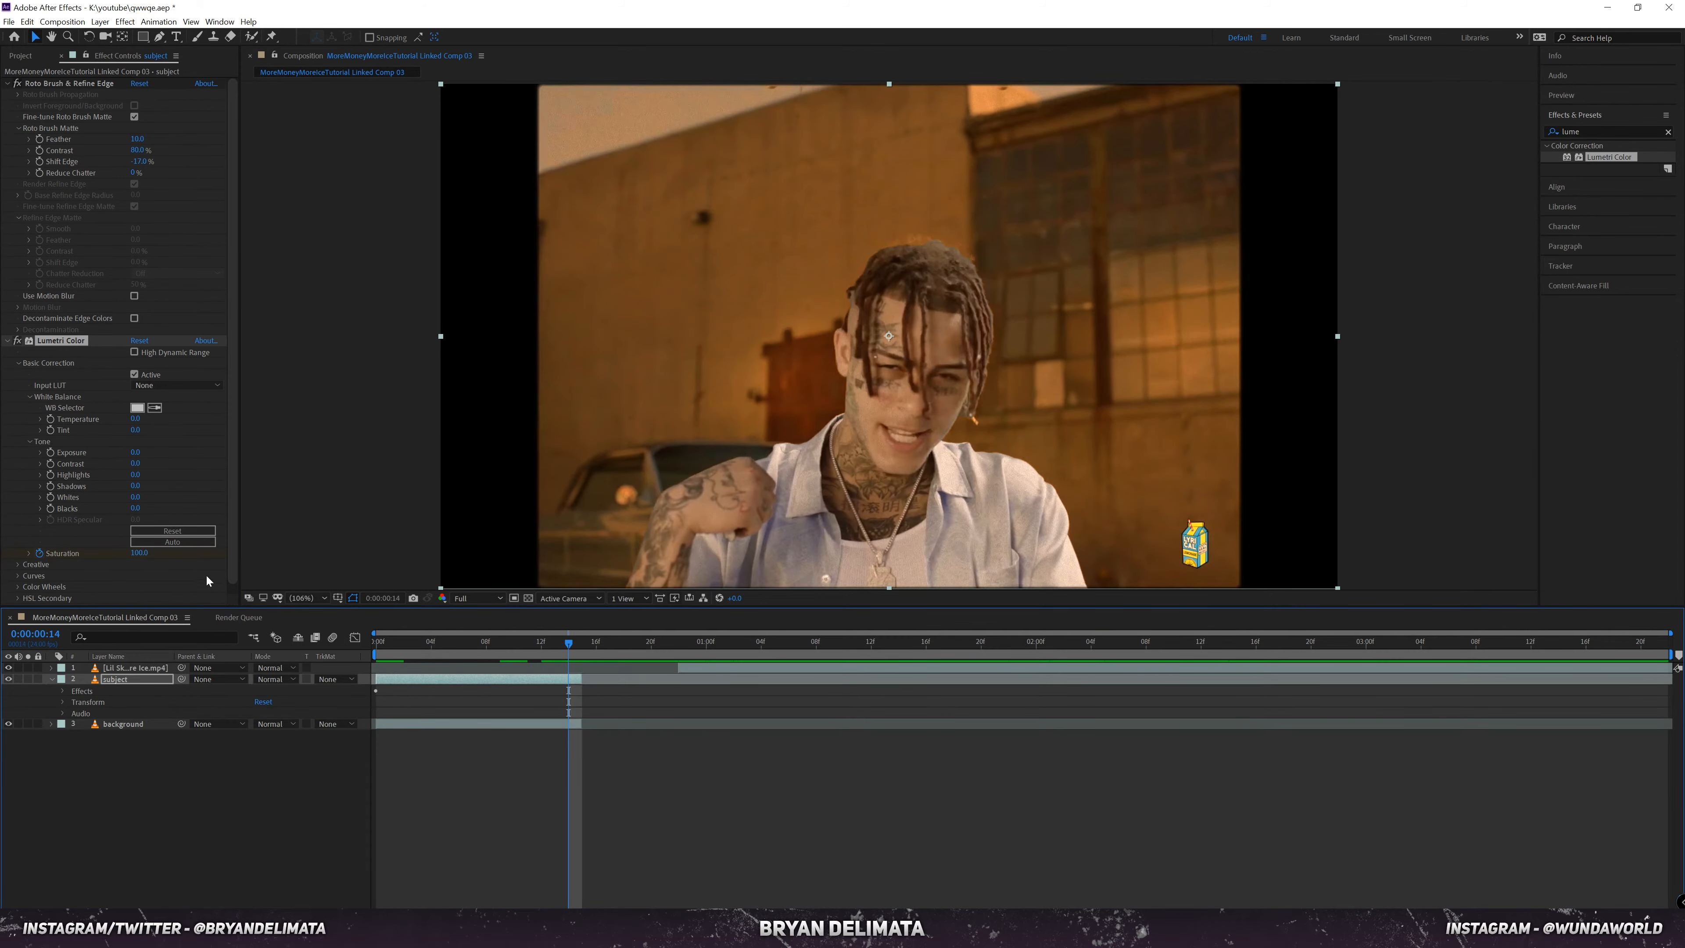
drag(139, 553, 96, 558)
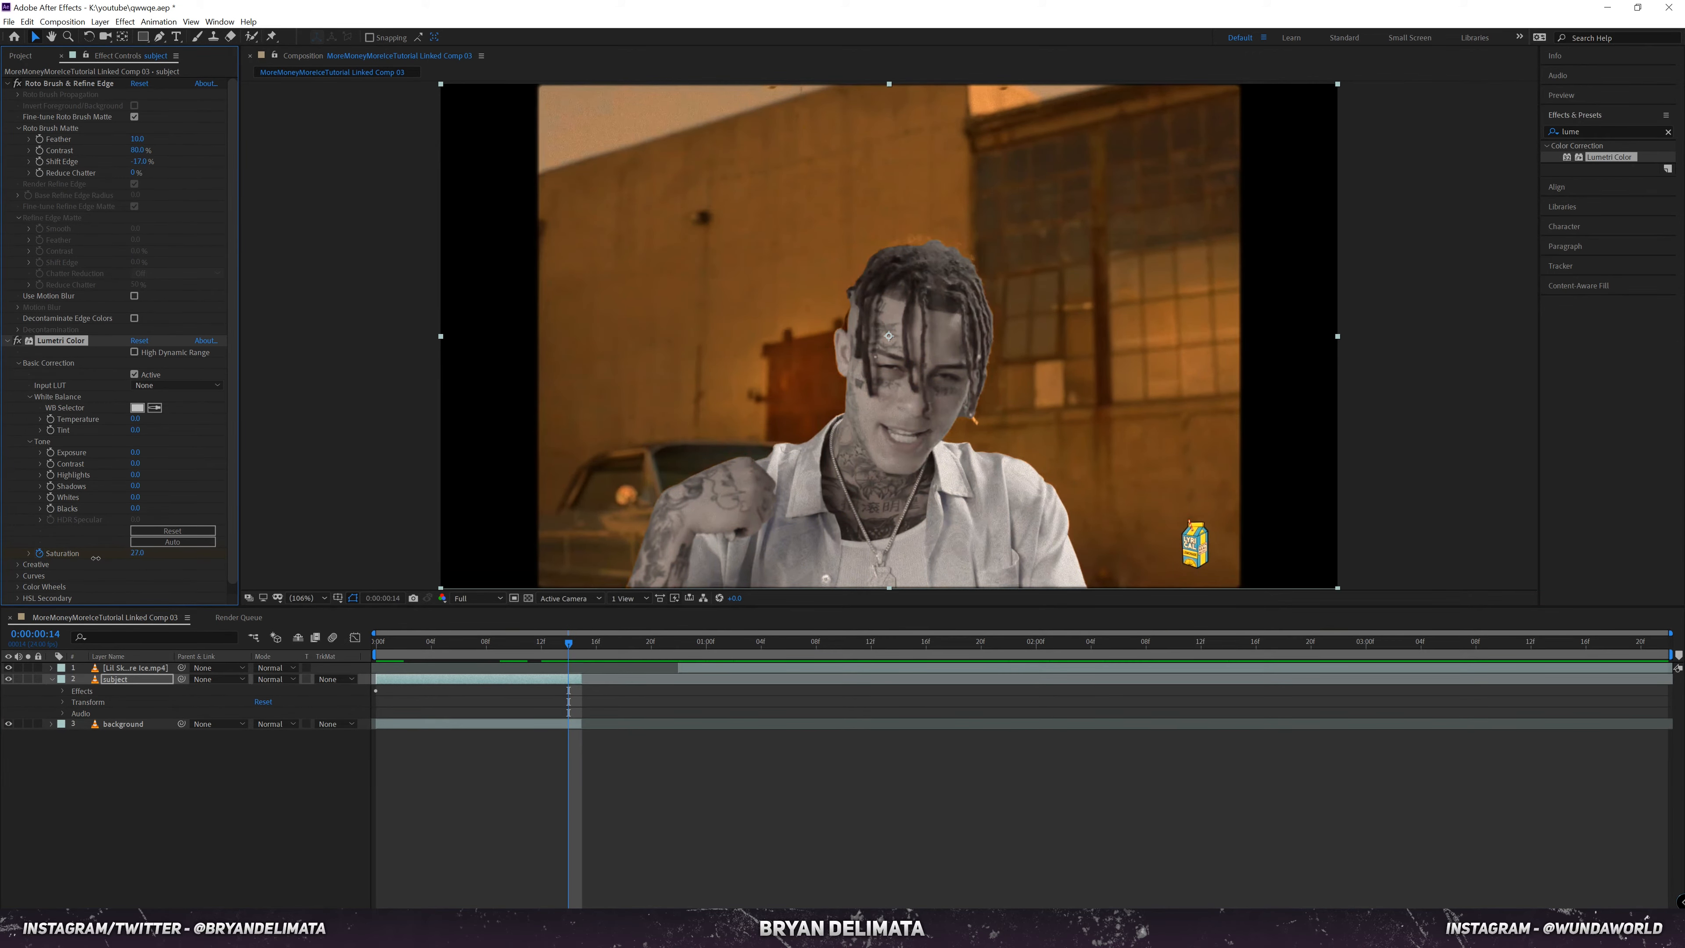
drag(373, 645, 569, 650)
Step: Reduce the background's Temperature to about 53 and Saturation to about 108 at 0:00:00:14
click(533, 725)
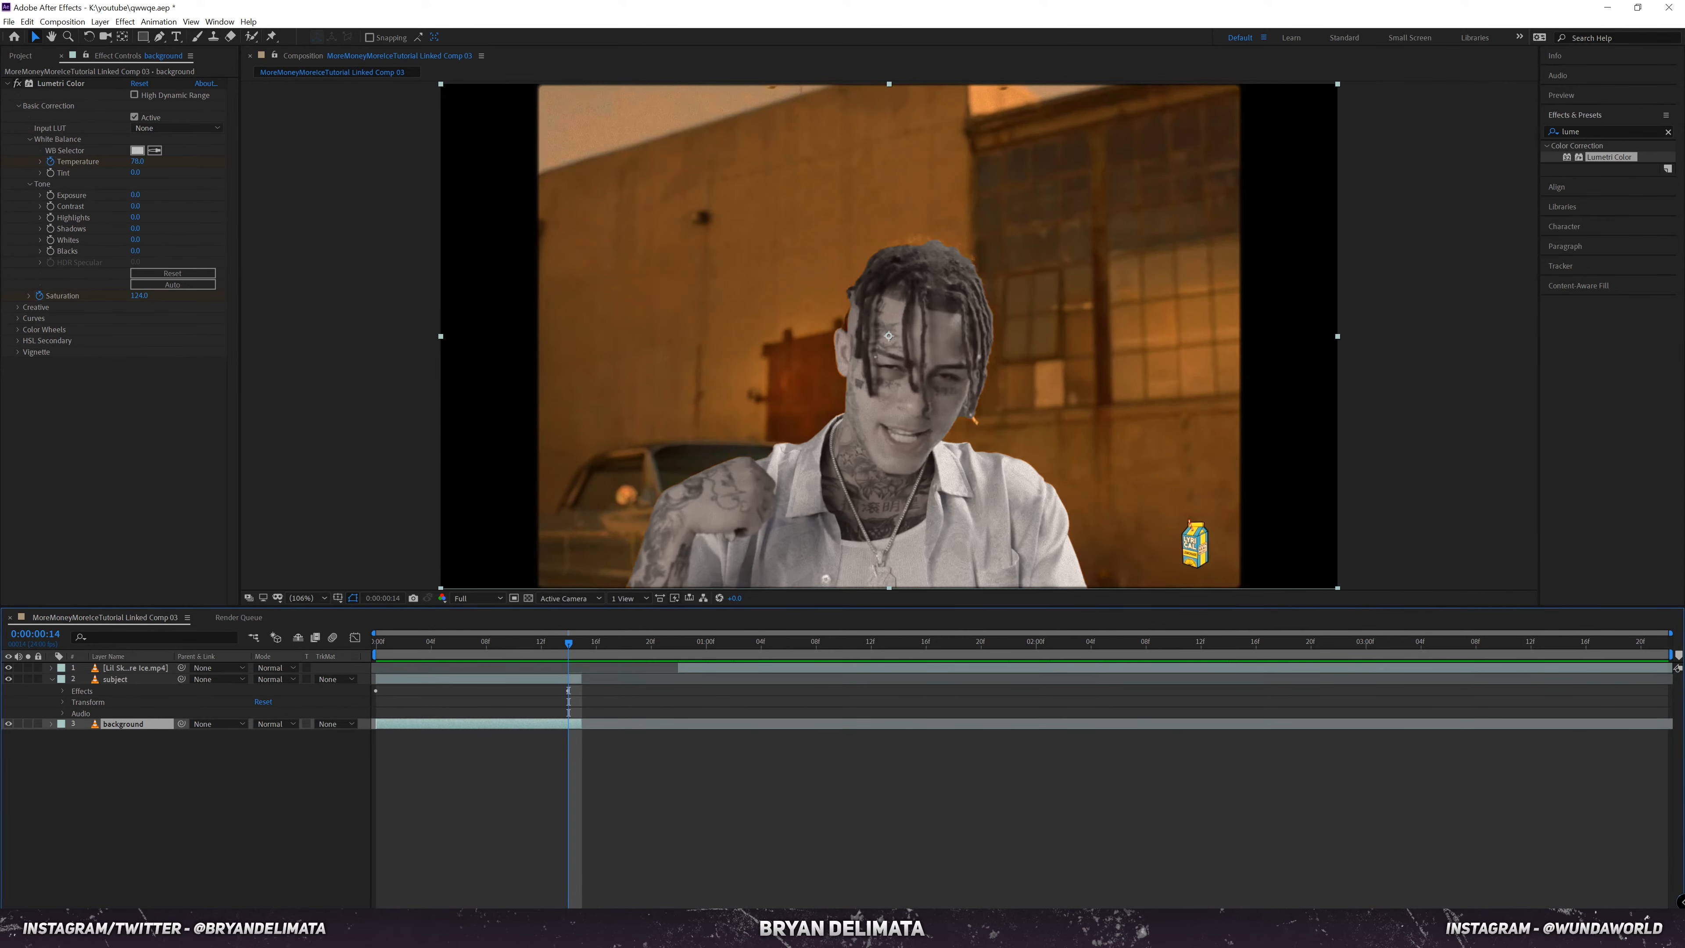
drag(138, 161, 124, 164)
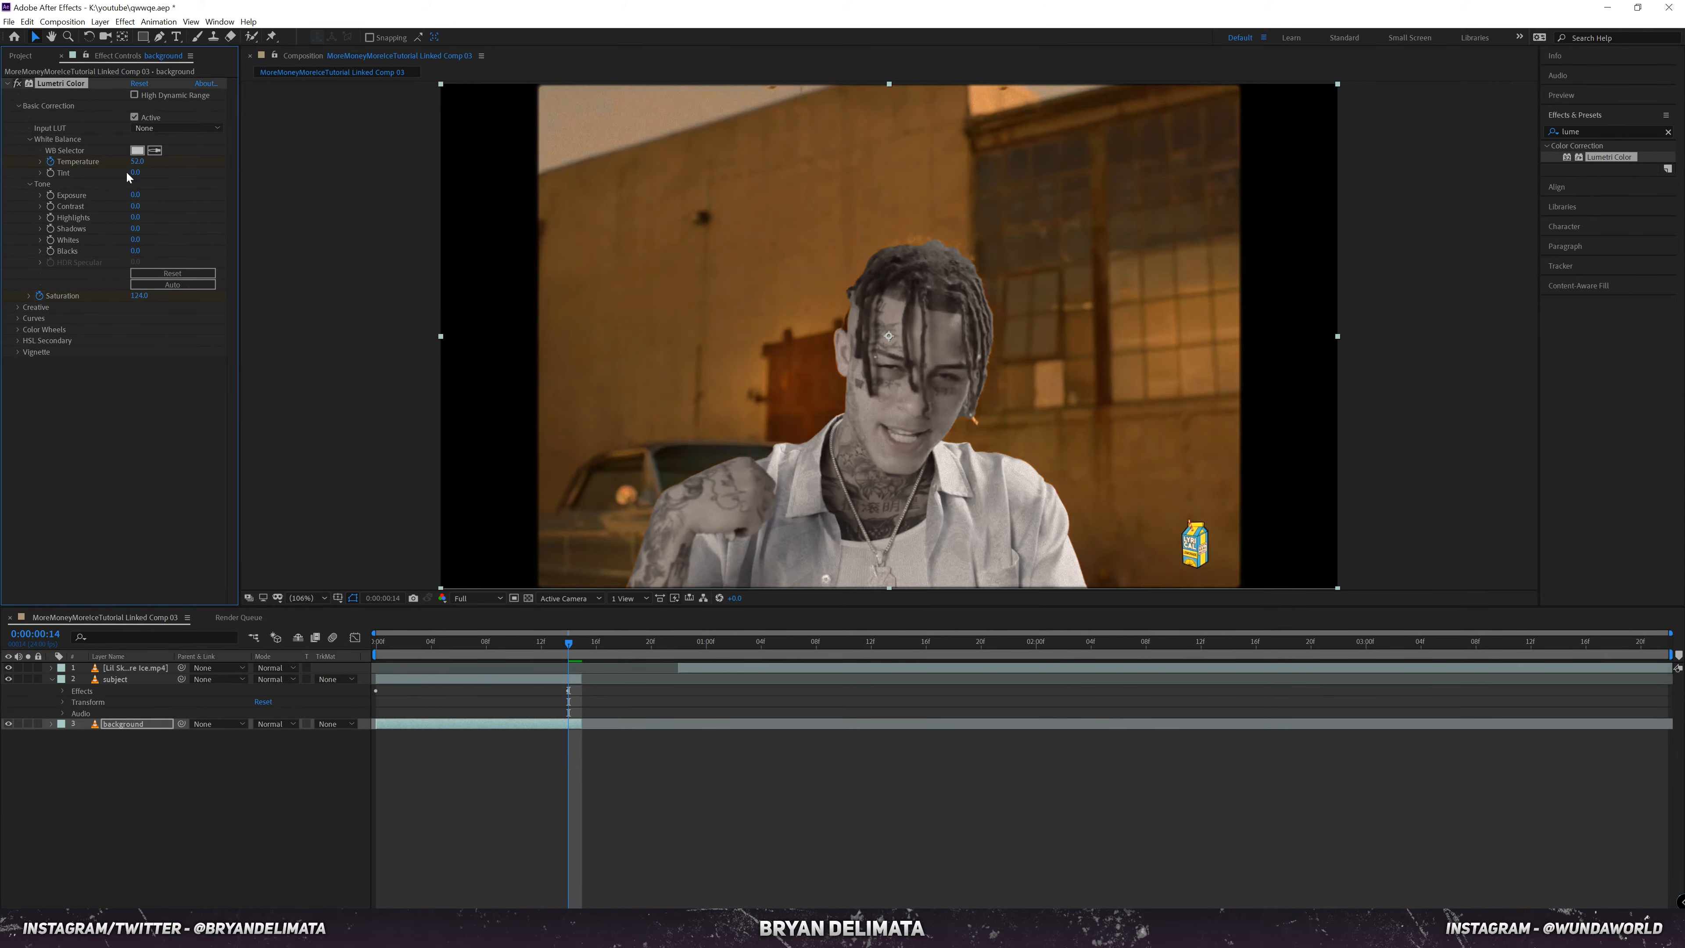
drag(138, 295, 117, 302)
drag(136, 303, 139, 309)
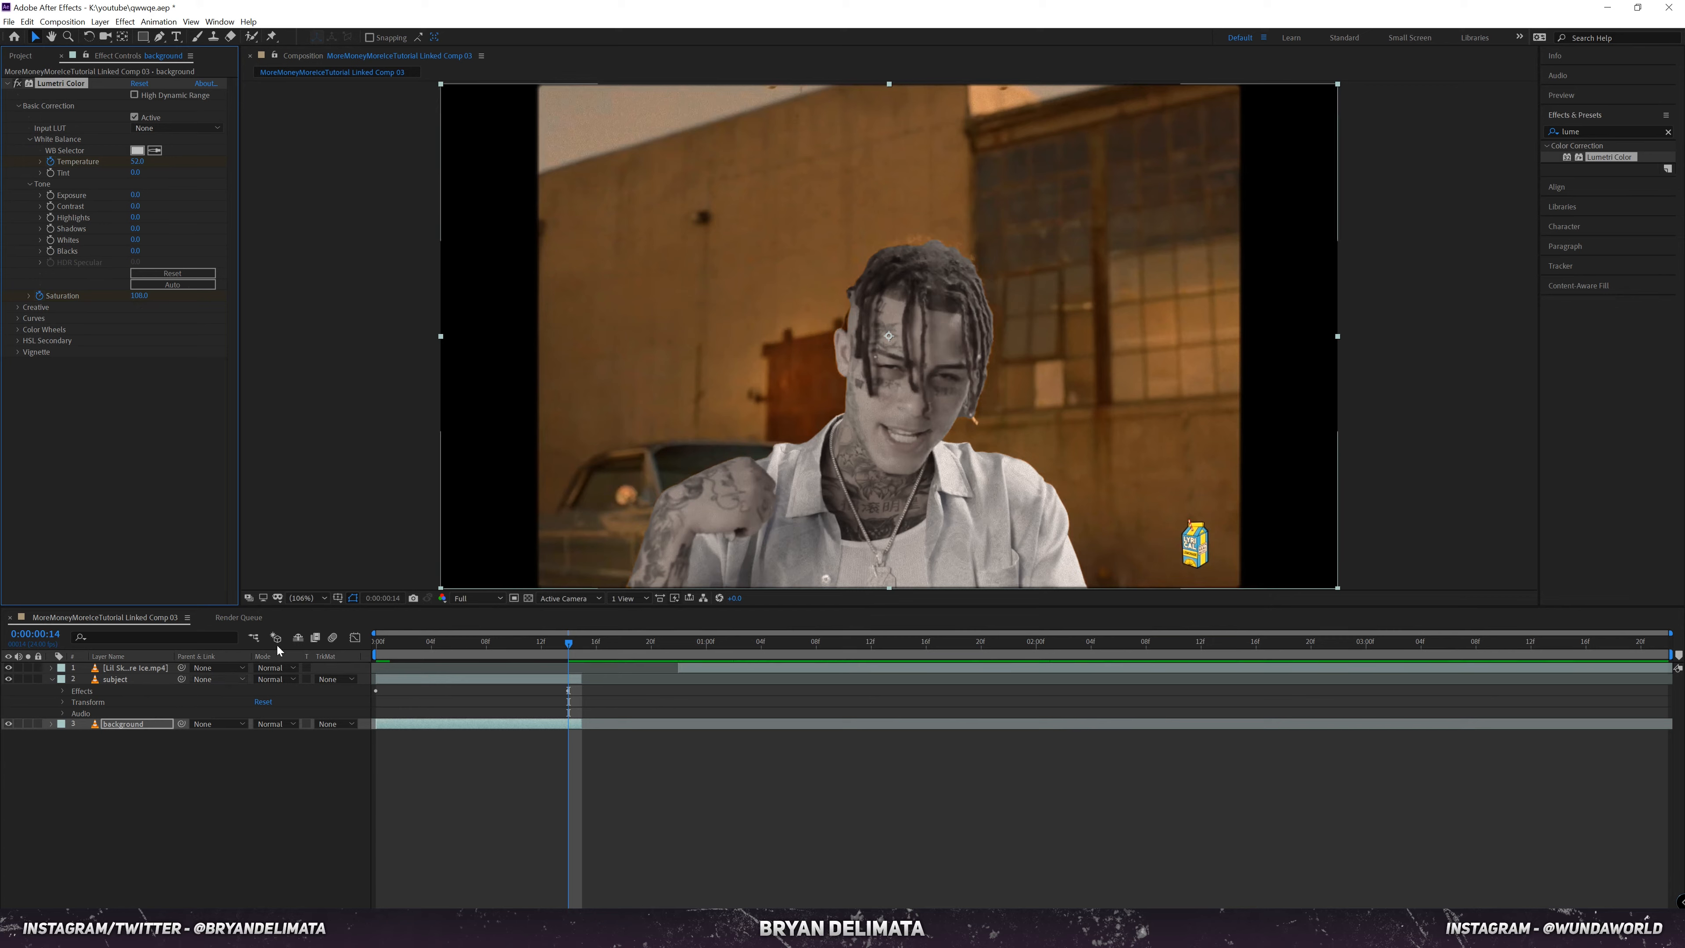
Step: Start importing a file and browse to the CinePacks Super 8 Film FX folder inside the youtube folder's More Money More Ice folder
click(51, 679)
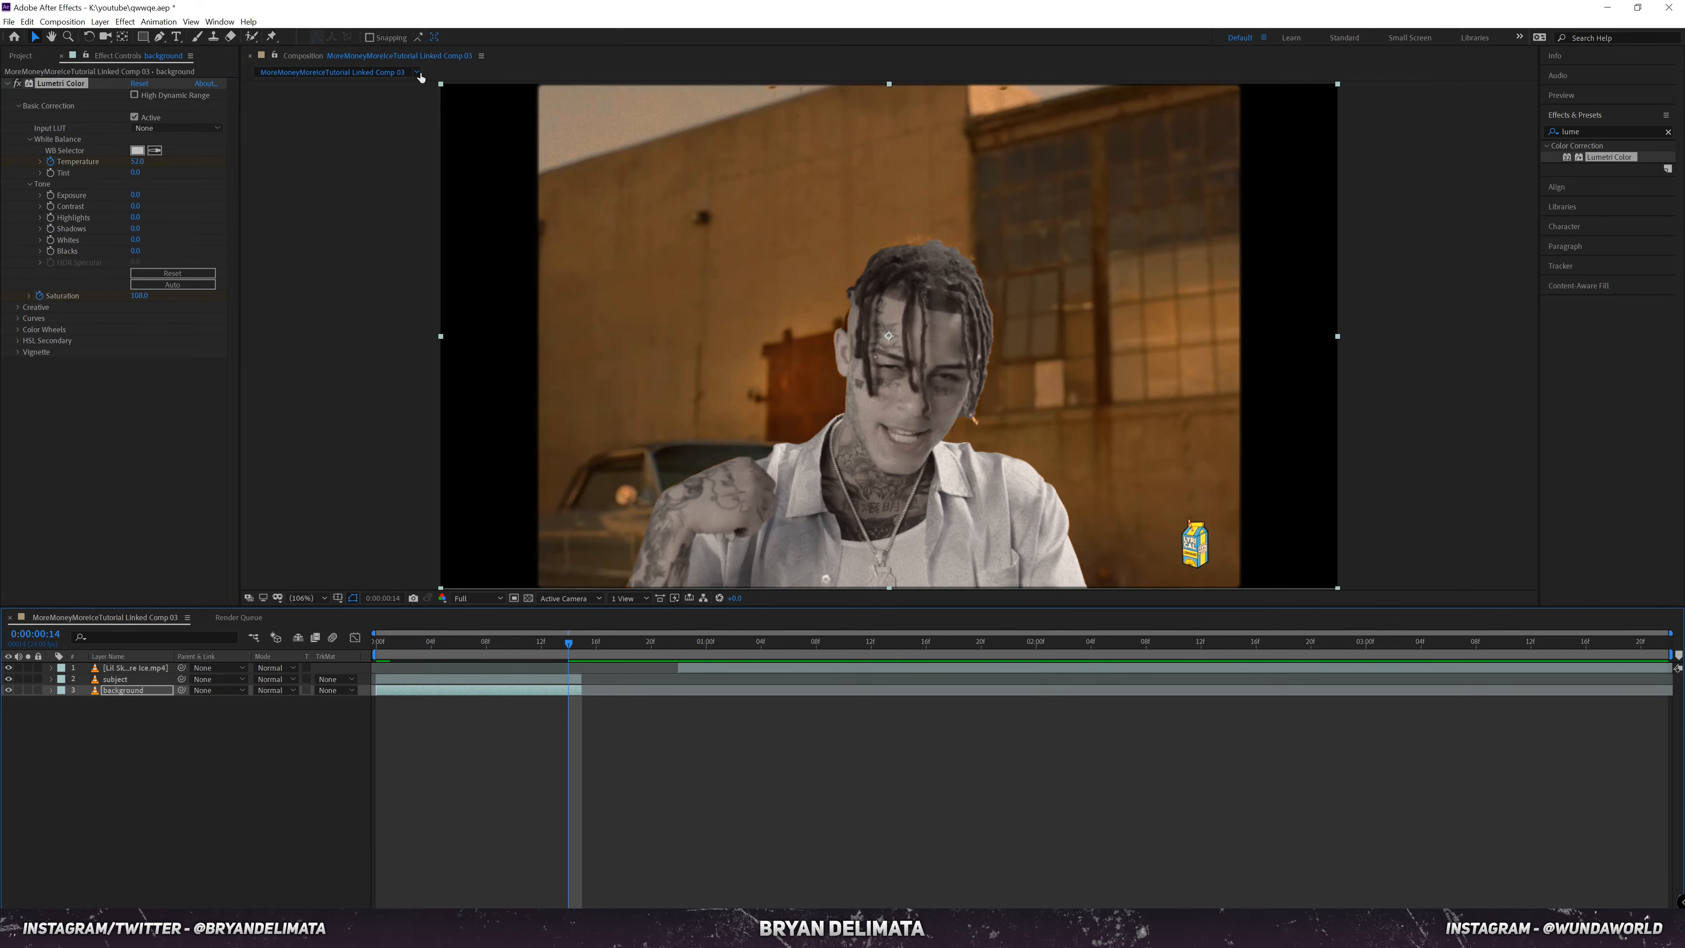
click(20, 55)
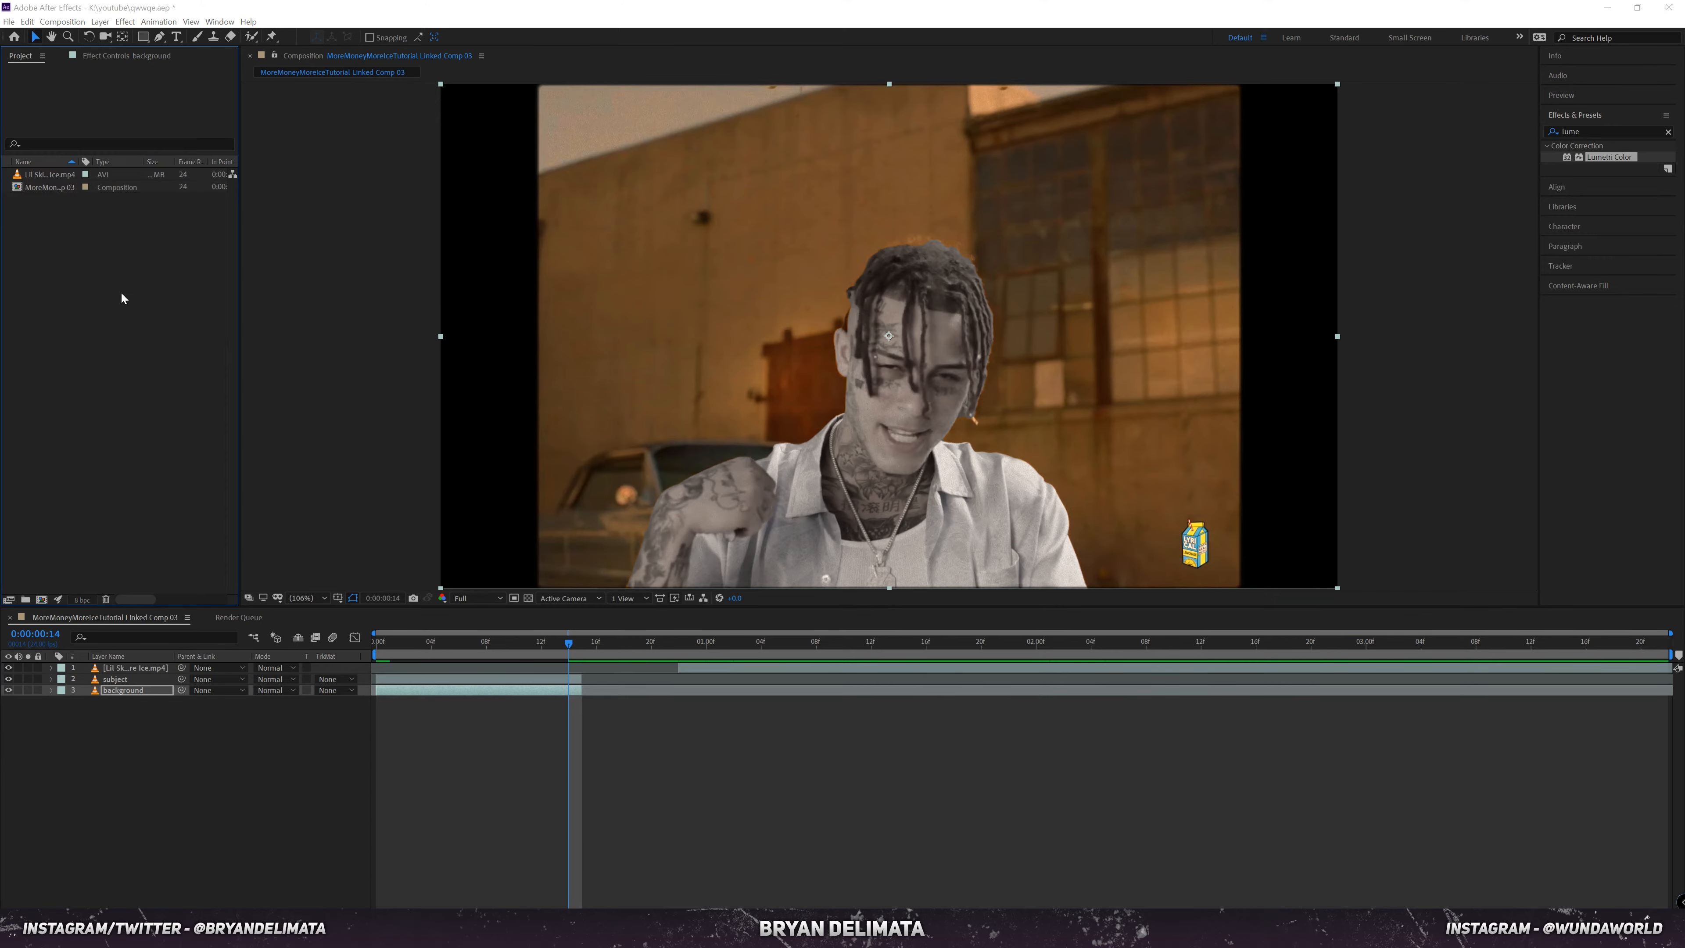
double_click(120, 293)
scroll(60, 252, down, 2)
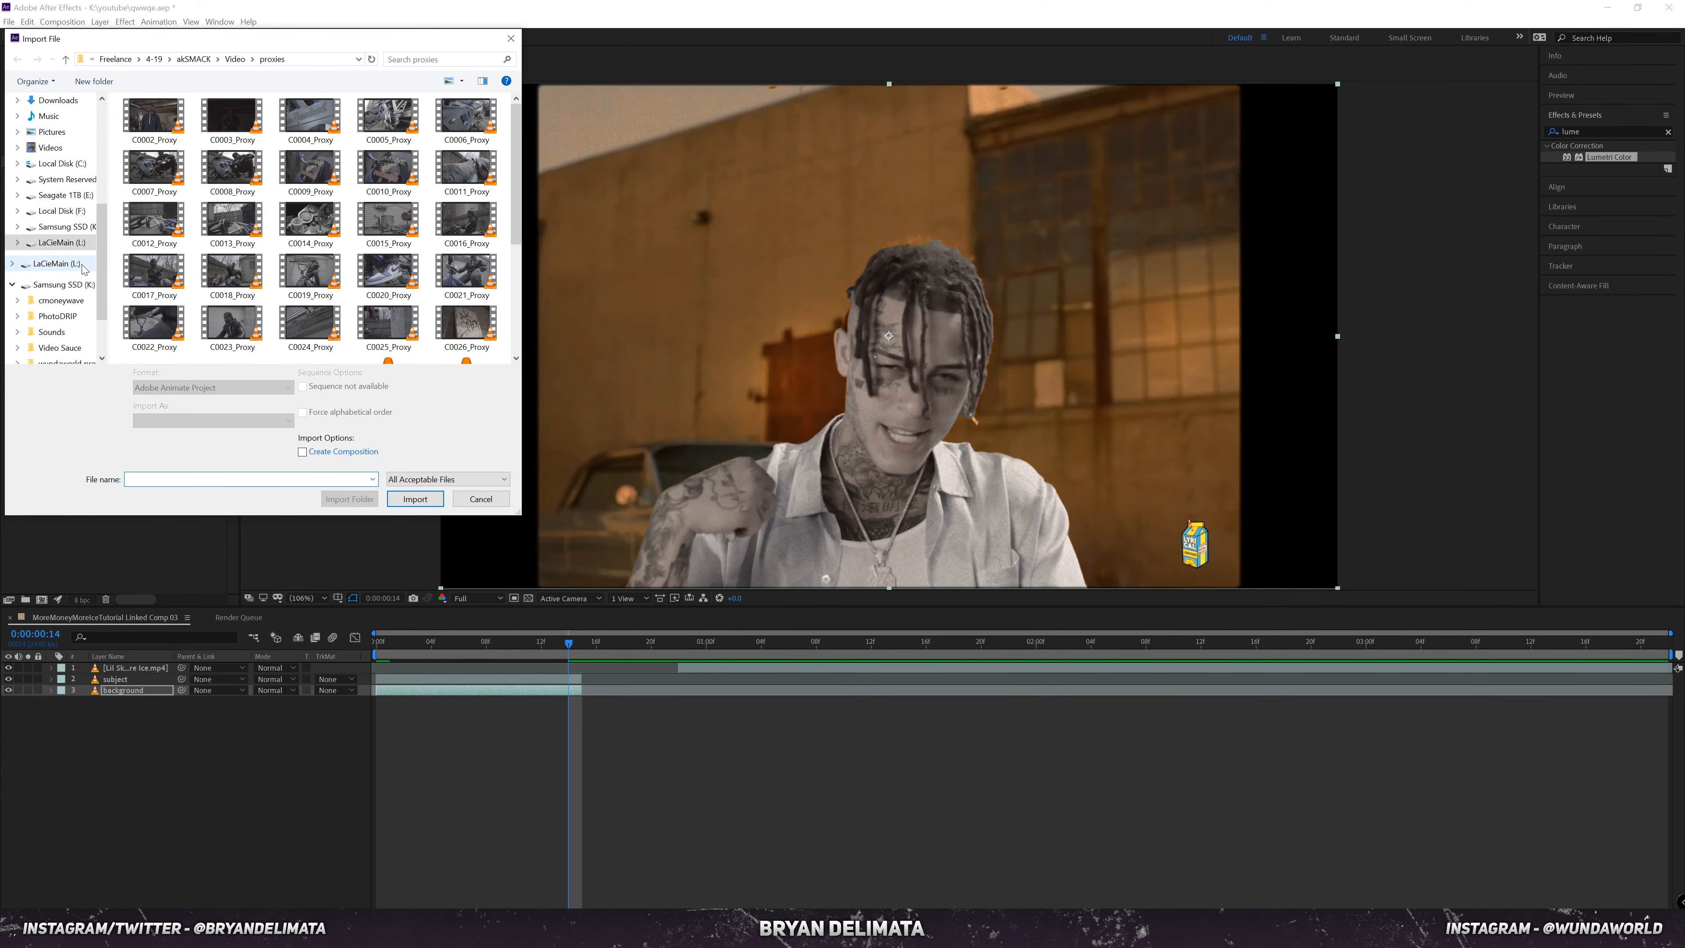
click(64, 227)
double_click(192, 190)
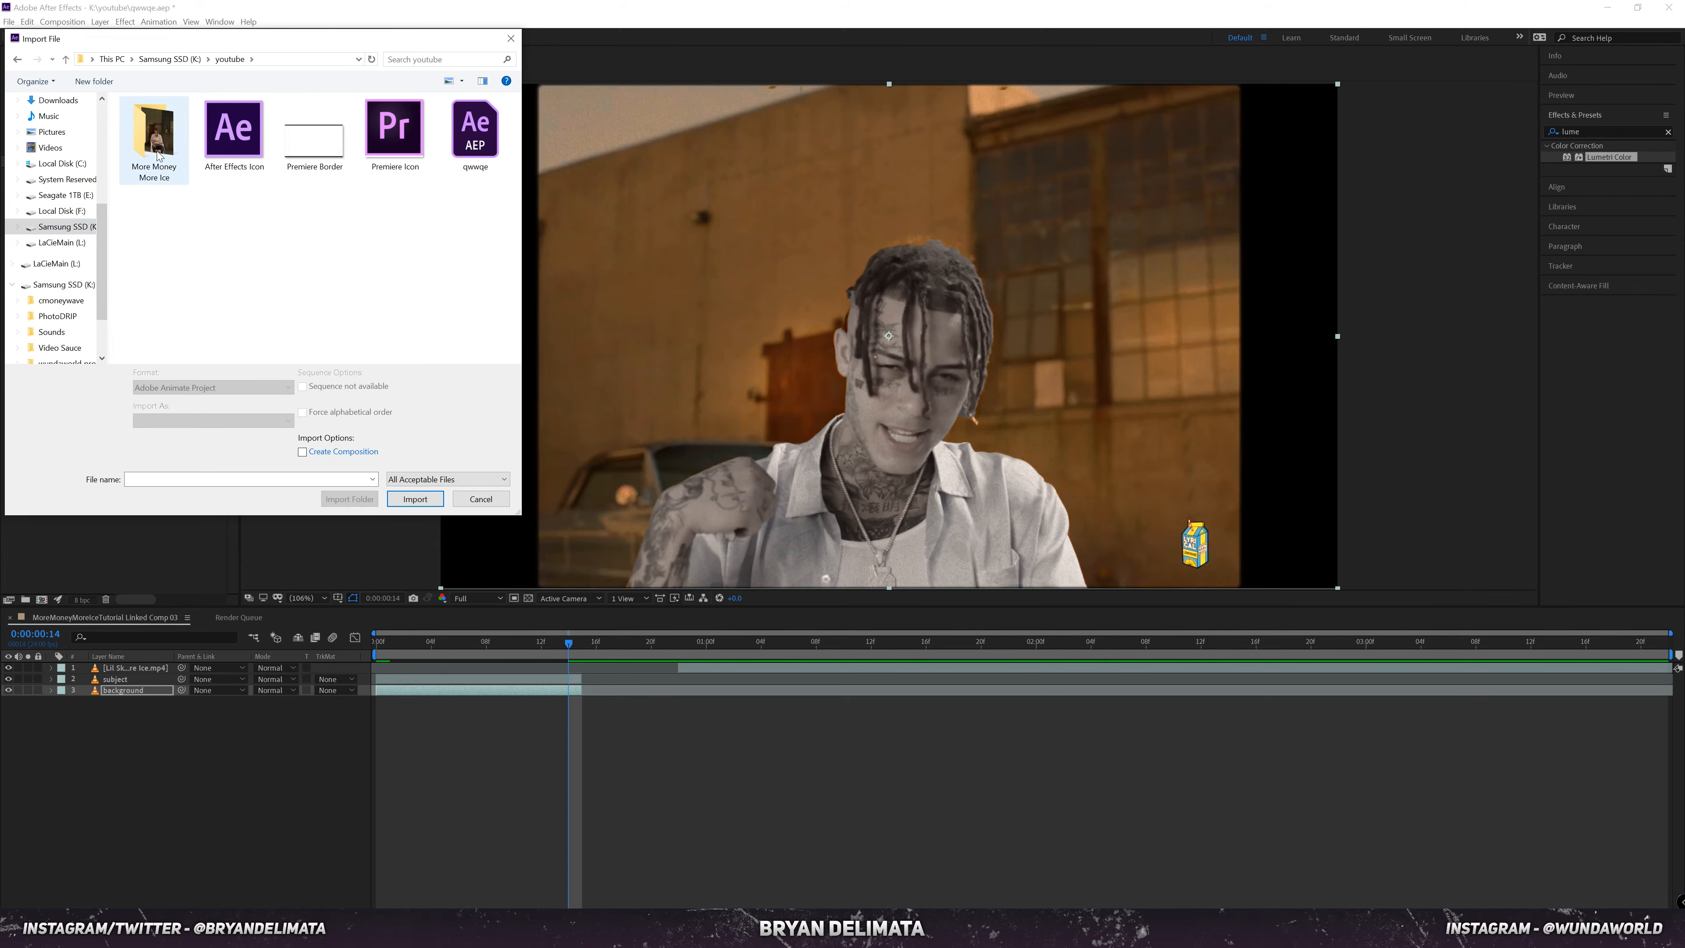
double_click(154, 143)
double_click(290, 154)
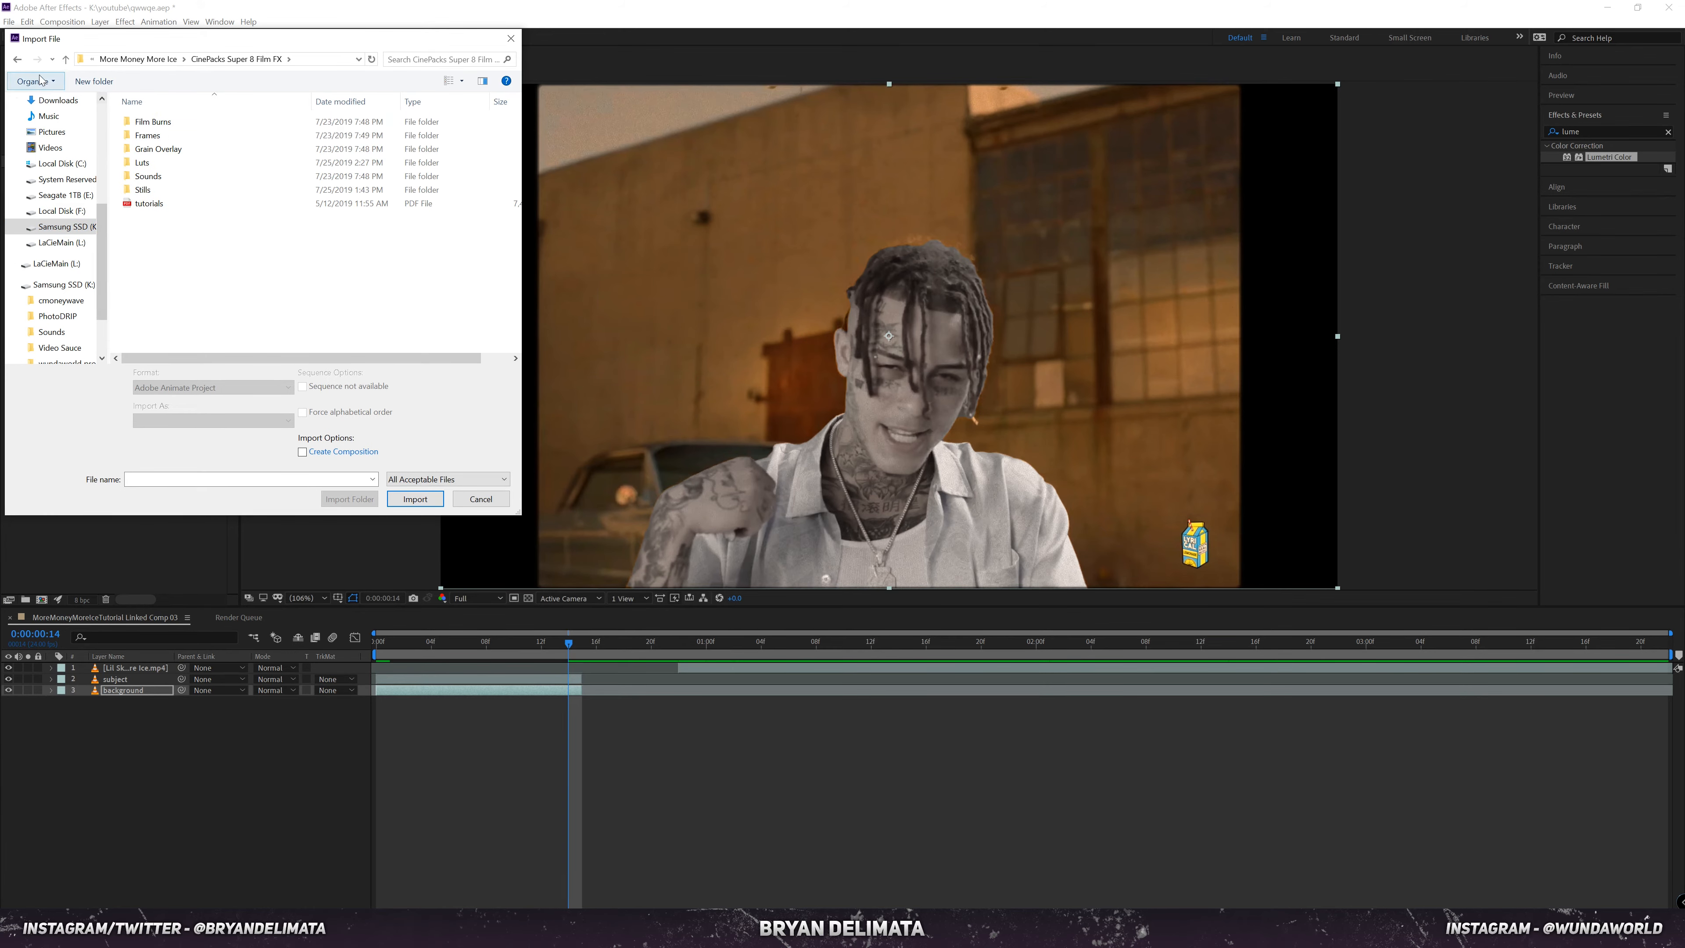
click(17, 59)
double_click(323, 148)
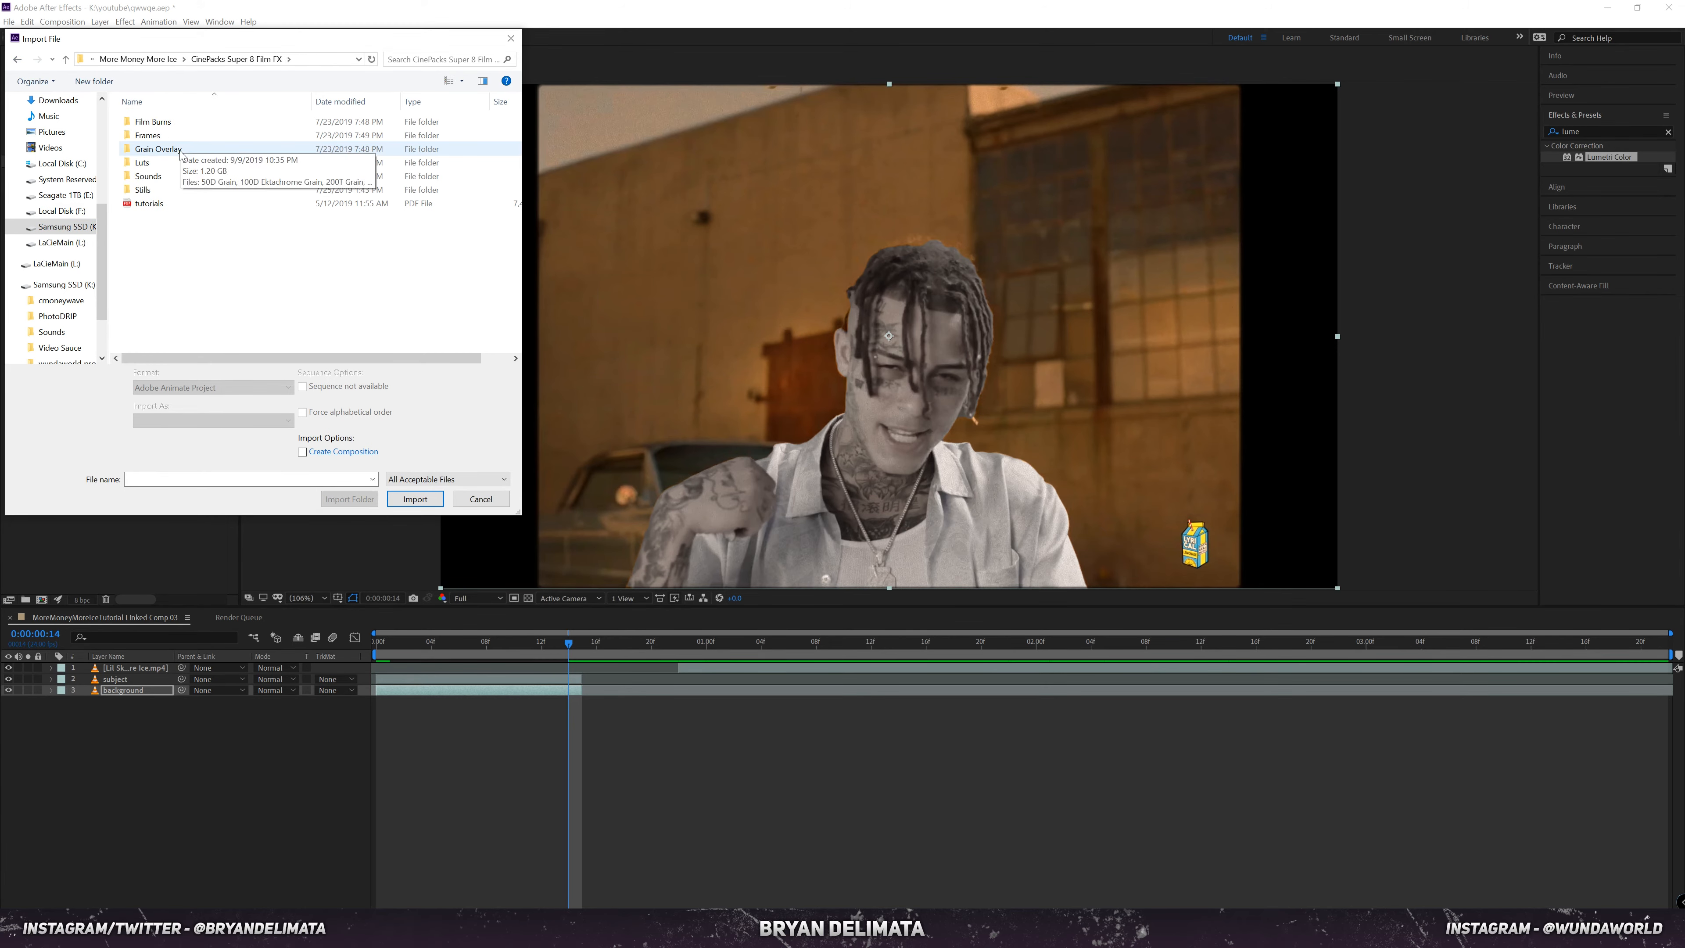
Step: Import the 50D Grain clip from the Grain Overlay folder as footage
click(179, 150)
double_click(179, 150)
click(150, 140)
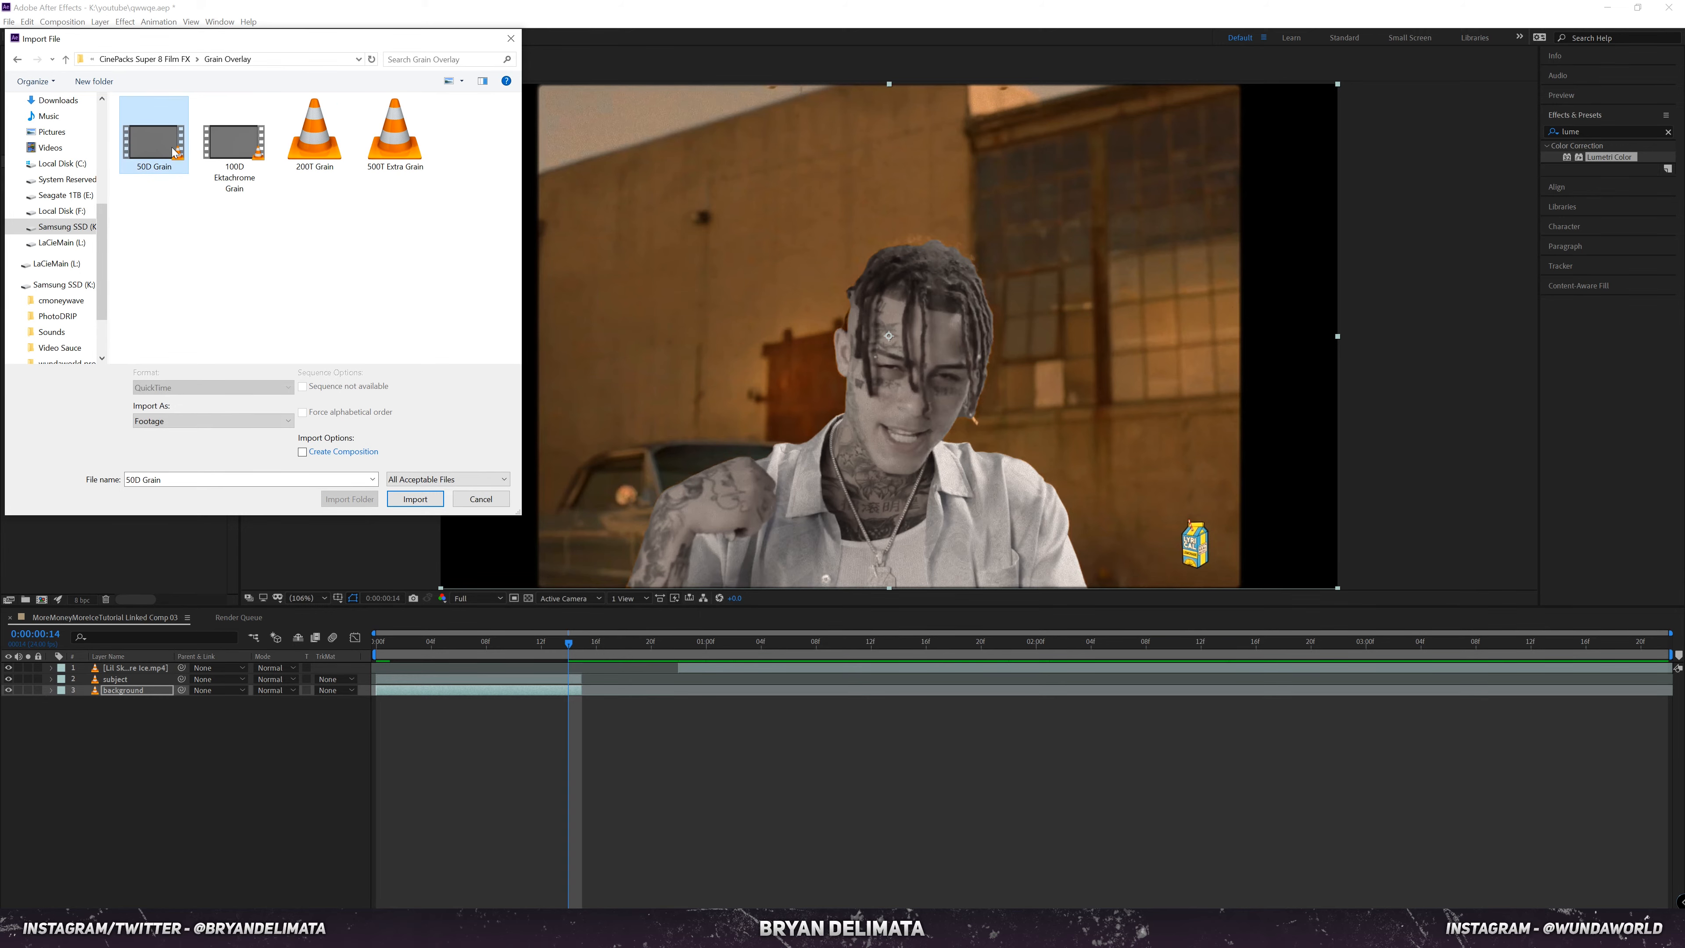
click(415, 498)
Step: Place 50D Grain.mov between the subject and background layers and set its blending mode to Overlay
drag(52, 175, 308, 689)
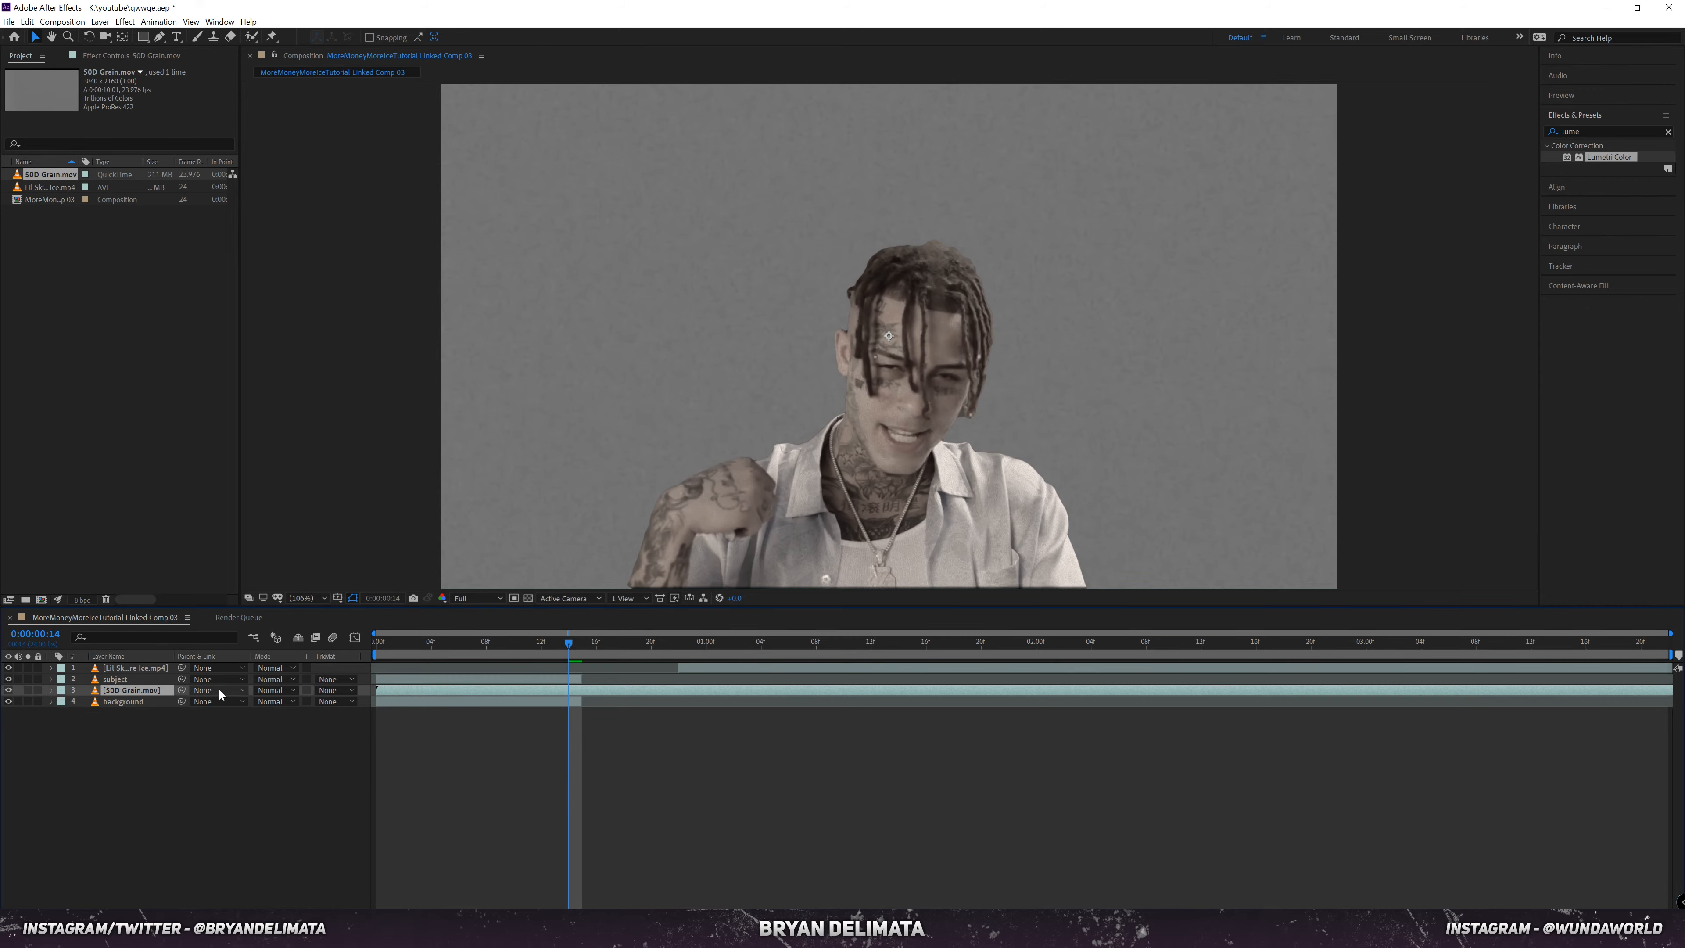
click(272, 690)
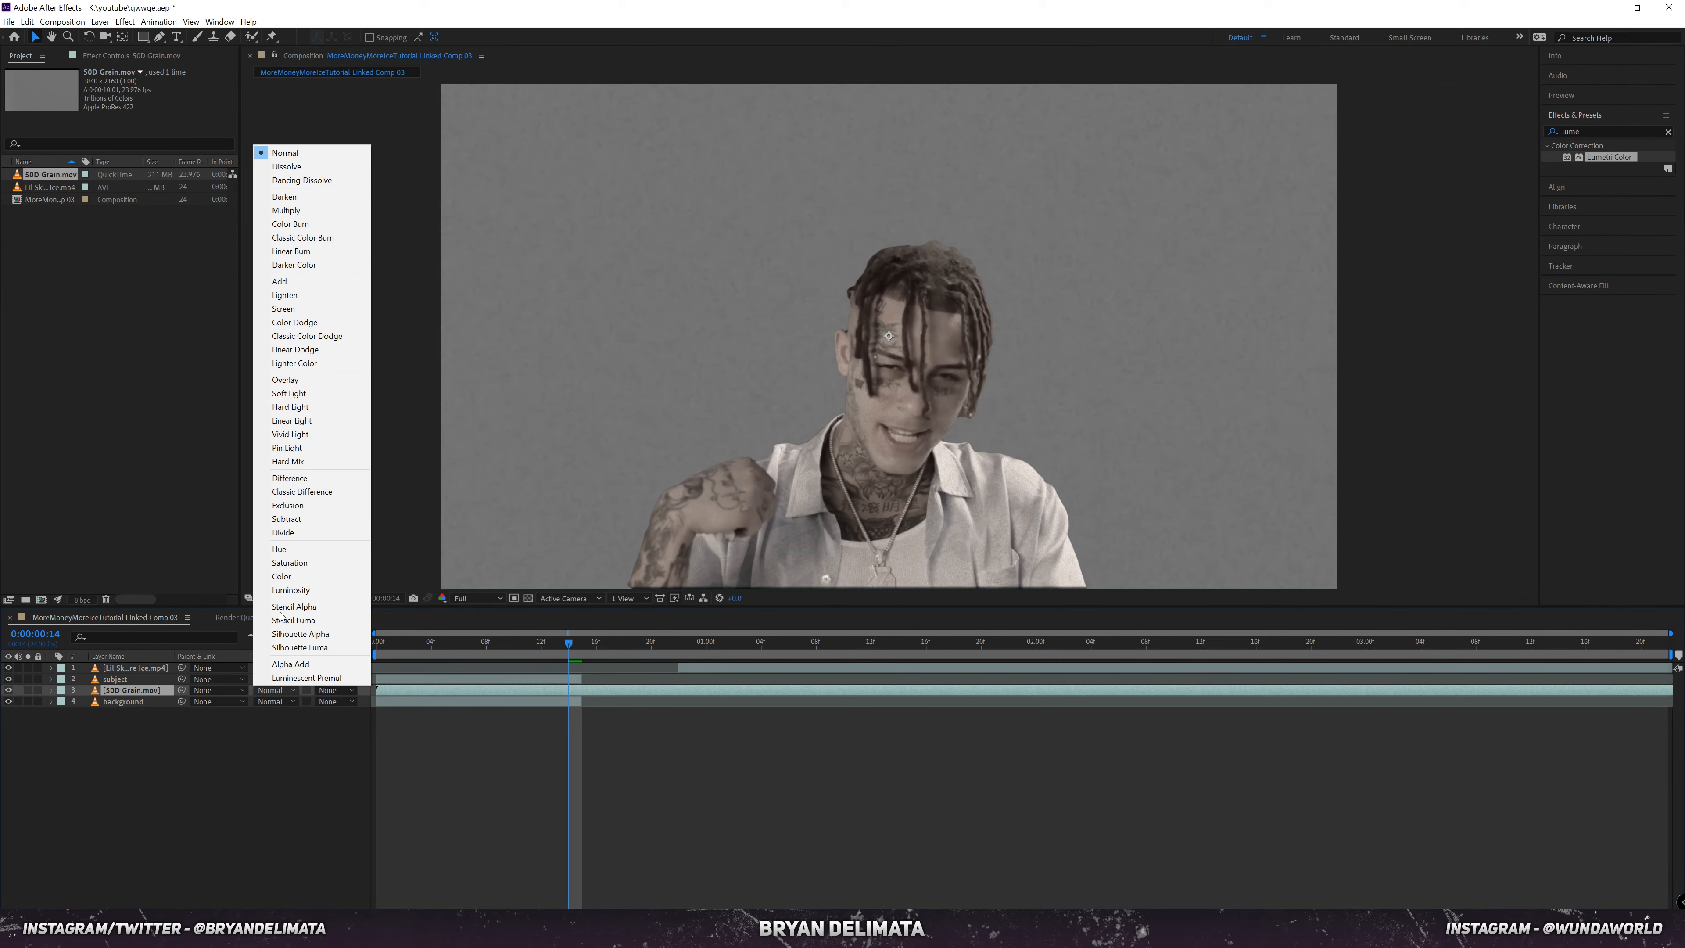
click(285, 379)
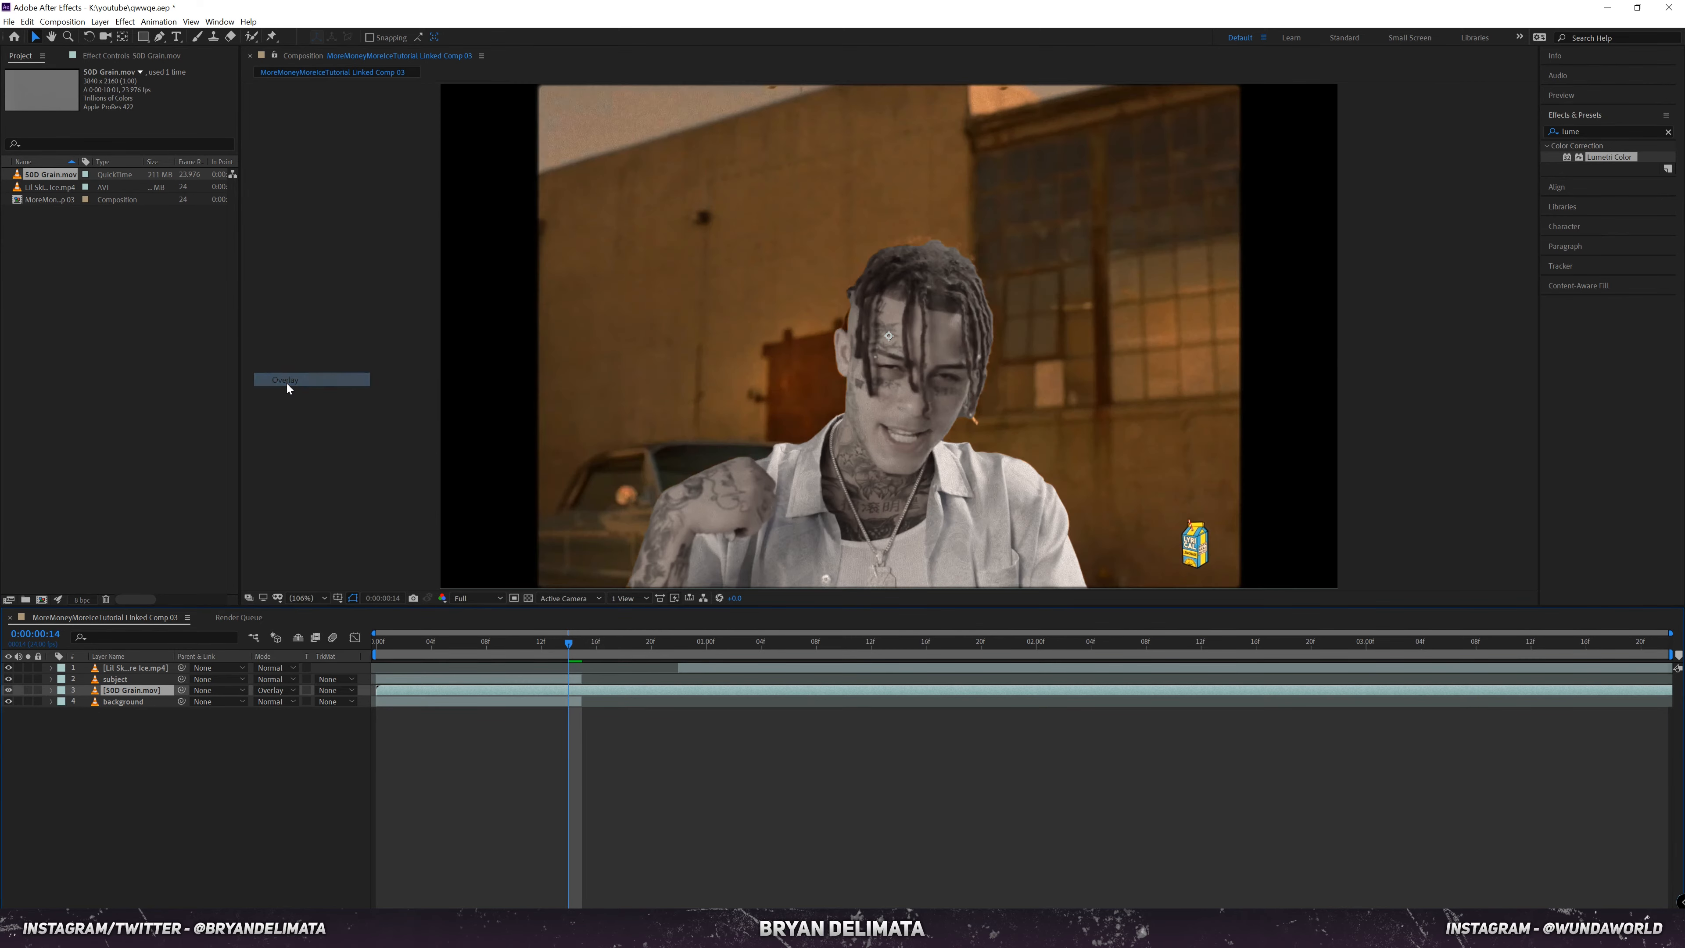
Step: Set a starting Opacity keyframe on the grain layer at 0:00:00:00, lowered to a few percent
click(384, 644)
mouse_move(384, 644)
mouse_down()
mouse_move(489, 645)
mouse_move(381, 665)
mouse_up()
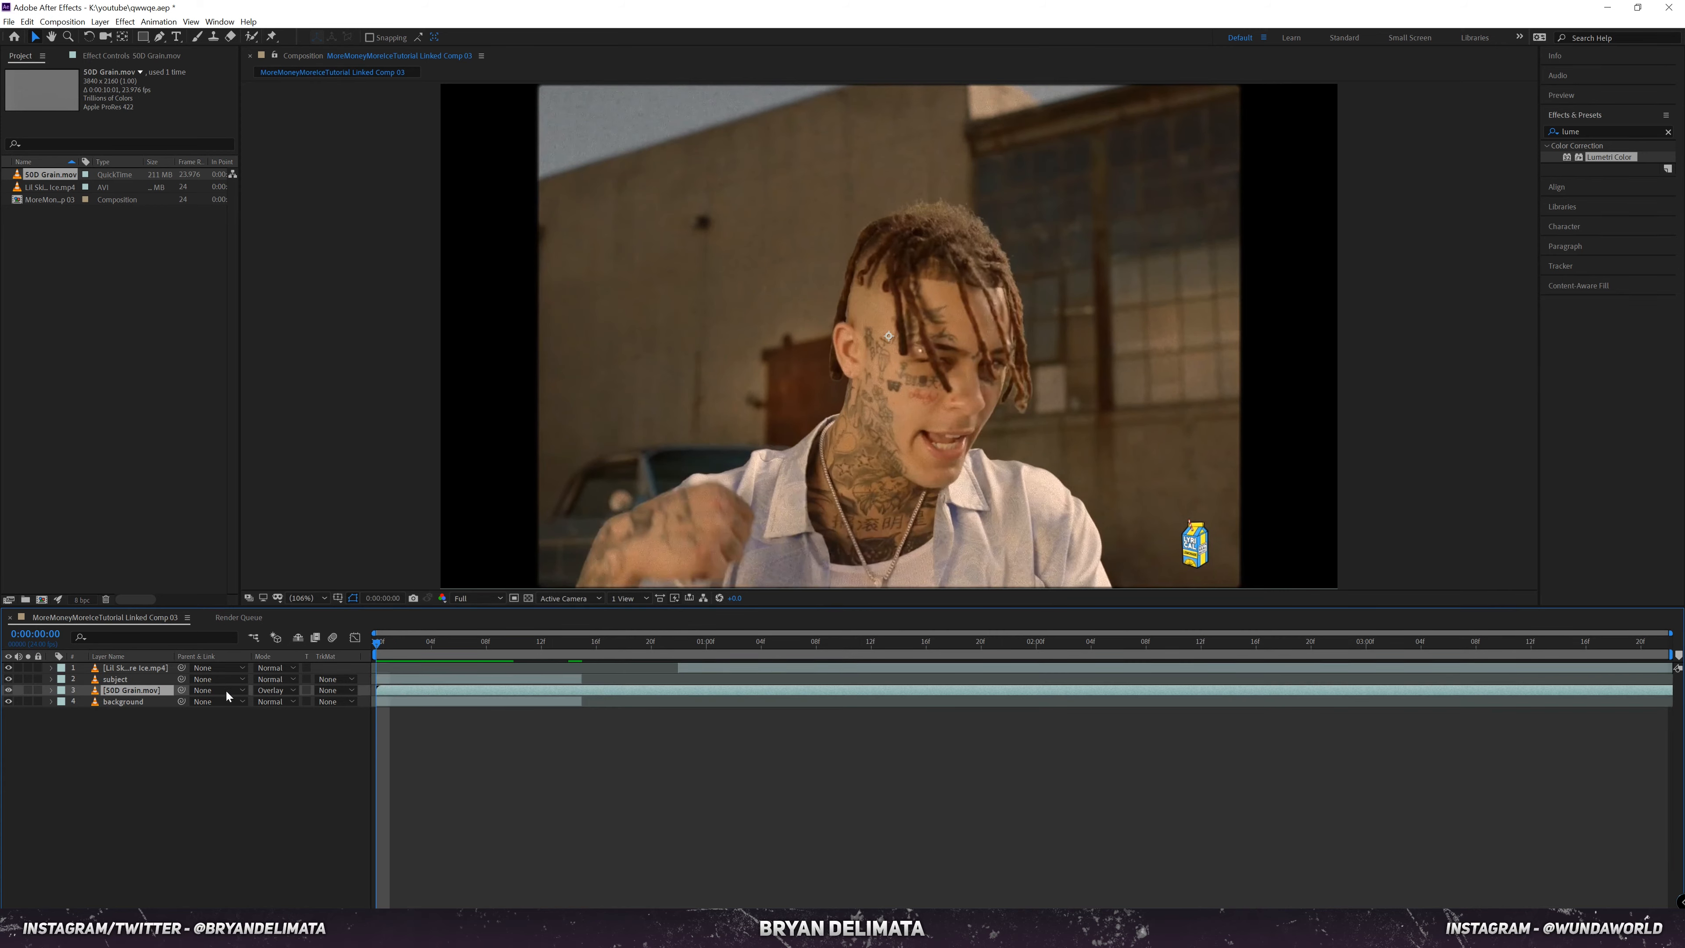
key(t)
click(85, 702)
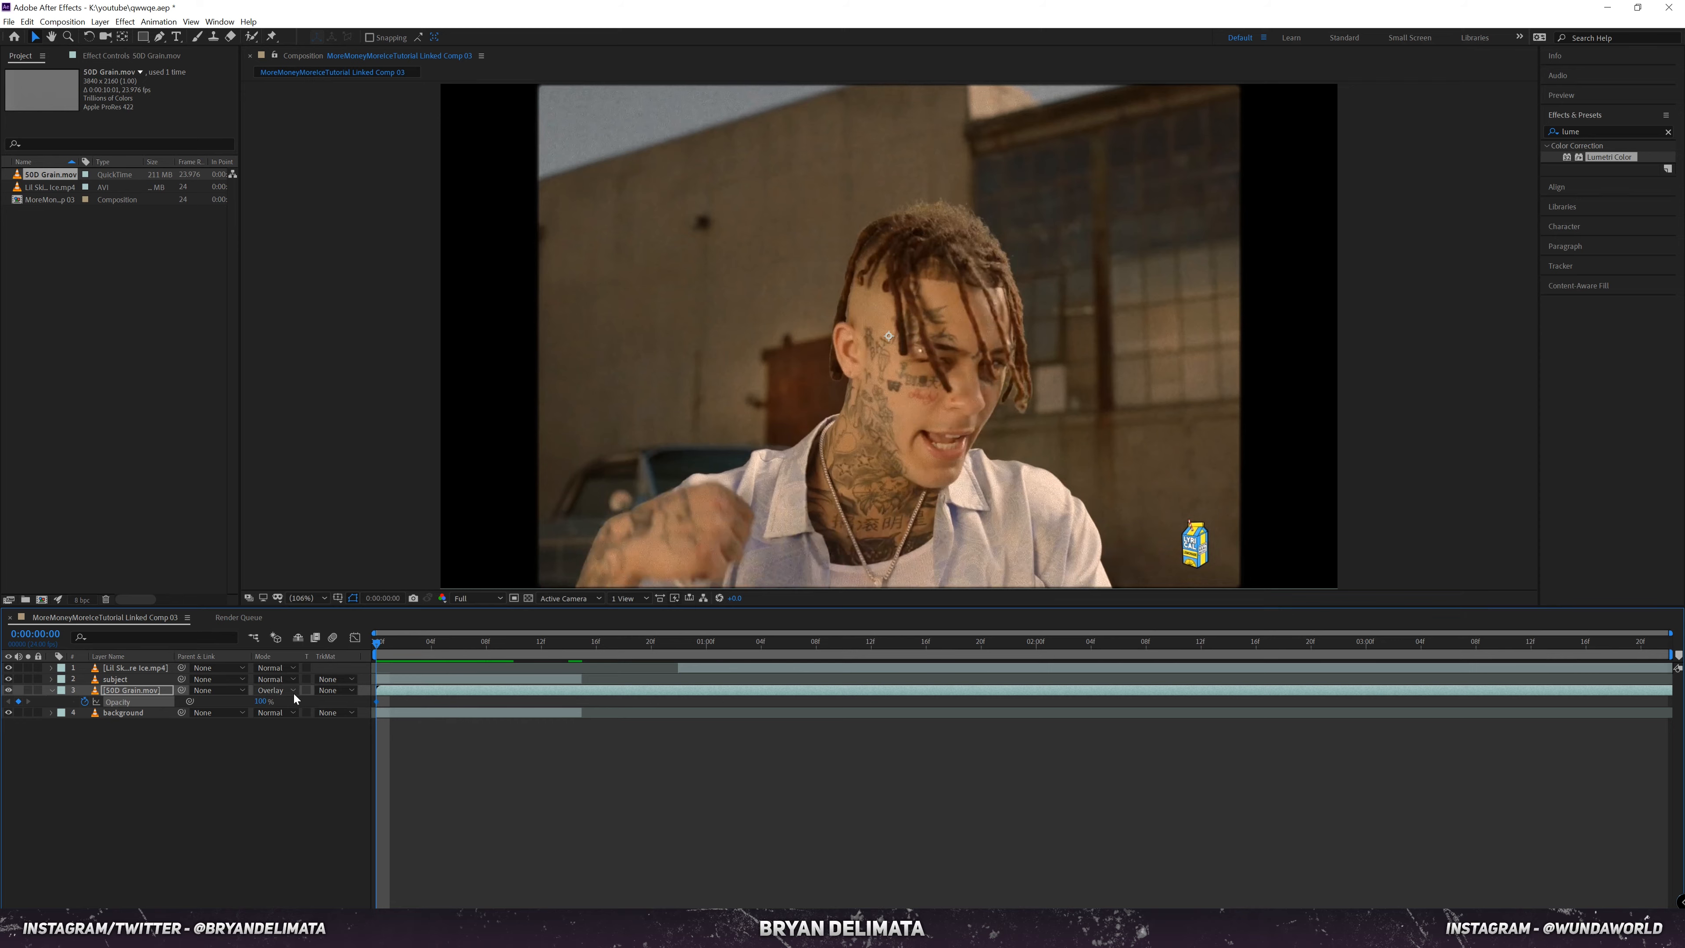
drag(262, 702, 138, 715)
Step: Raise the grain layer's Opacity at 0:00:00:14 so the grain fades in, and play back the composition
drag(416, 642, 570, 646)
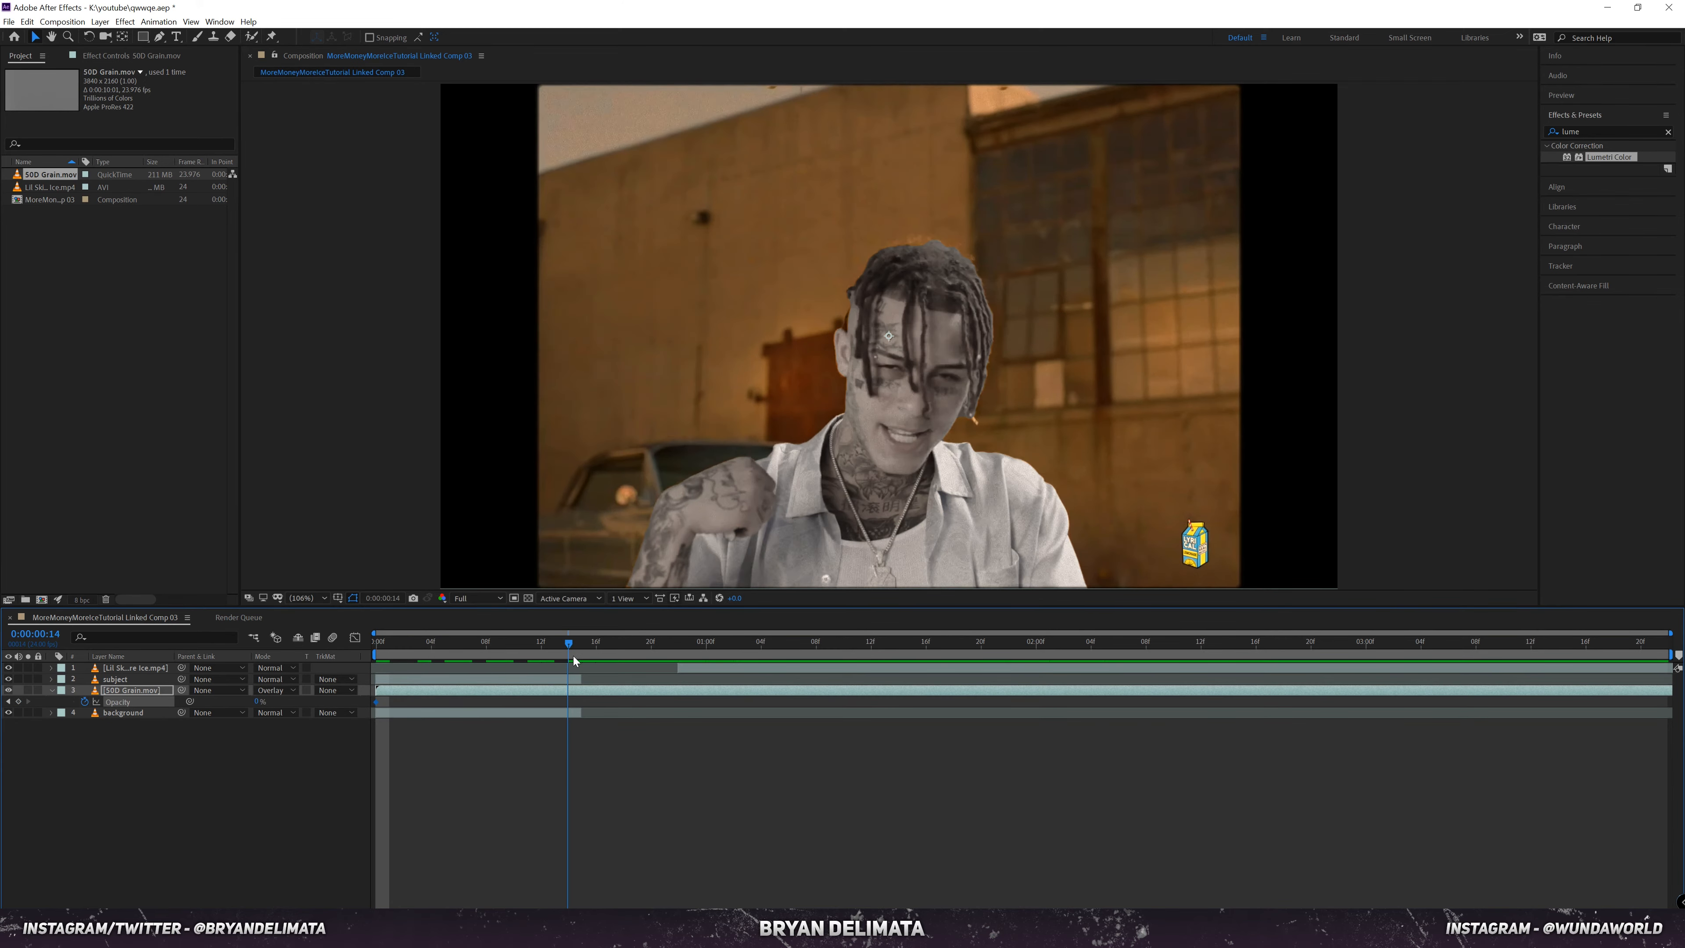
drag(259, 702, 519, 702)
key(space)
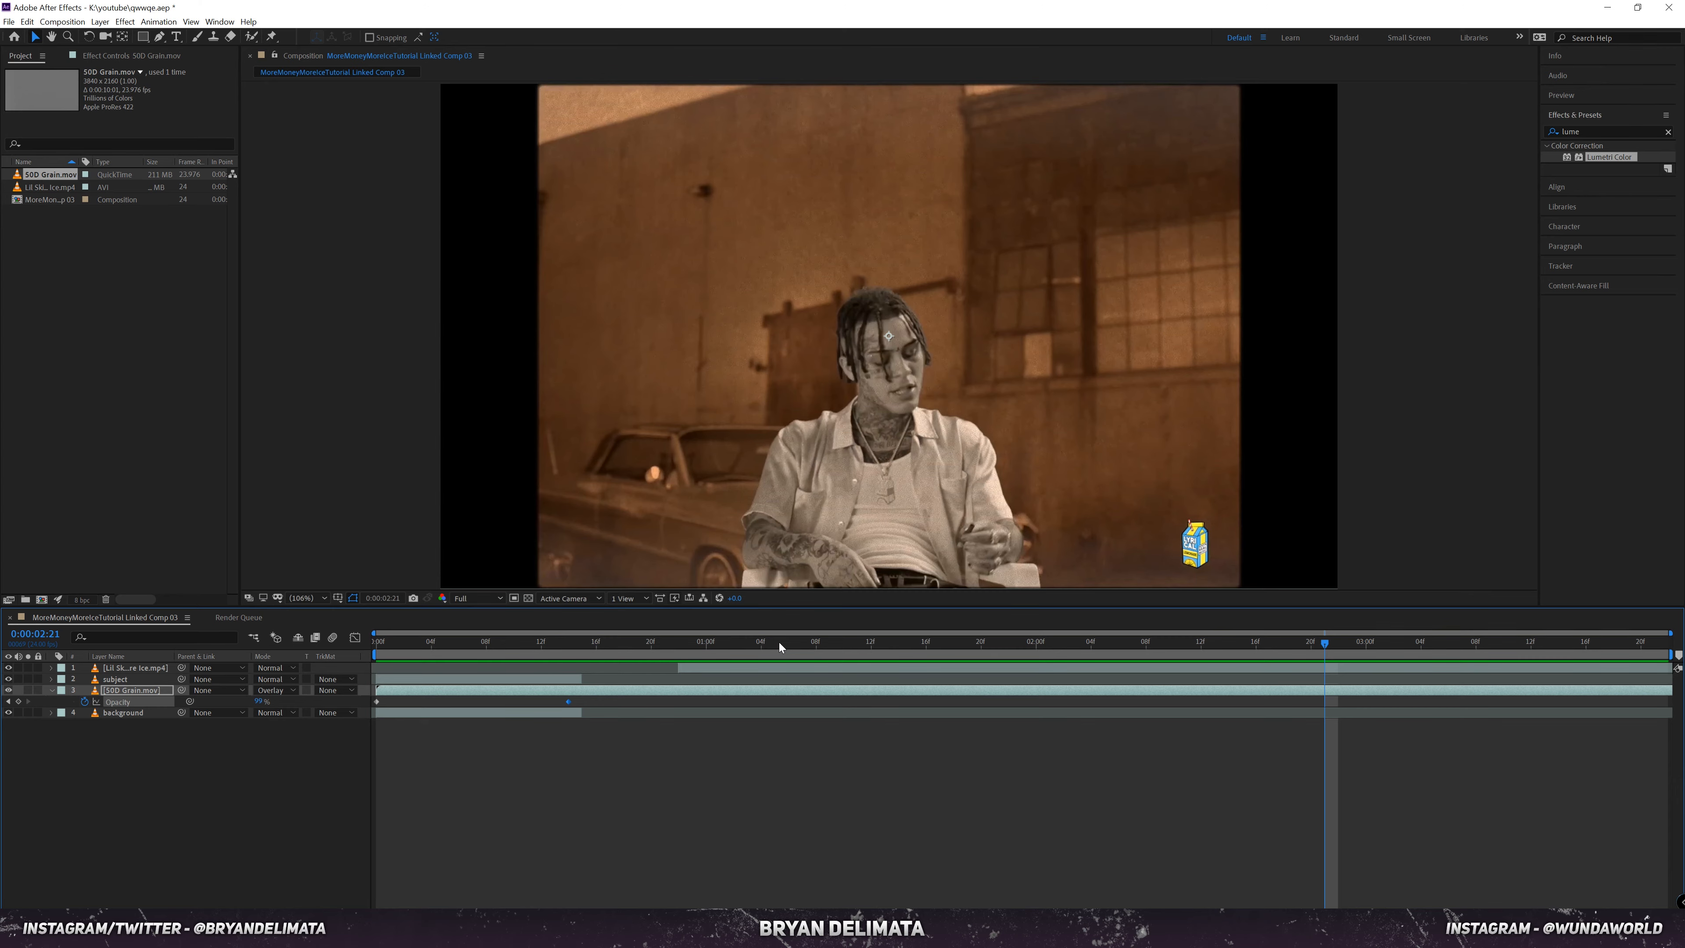
Step: Switch to Premiere Pro to view the linked composition in the Lil Skies - More Money More Ice sequence
key(alt+Tab)
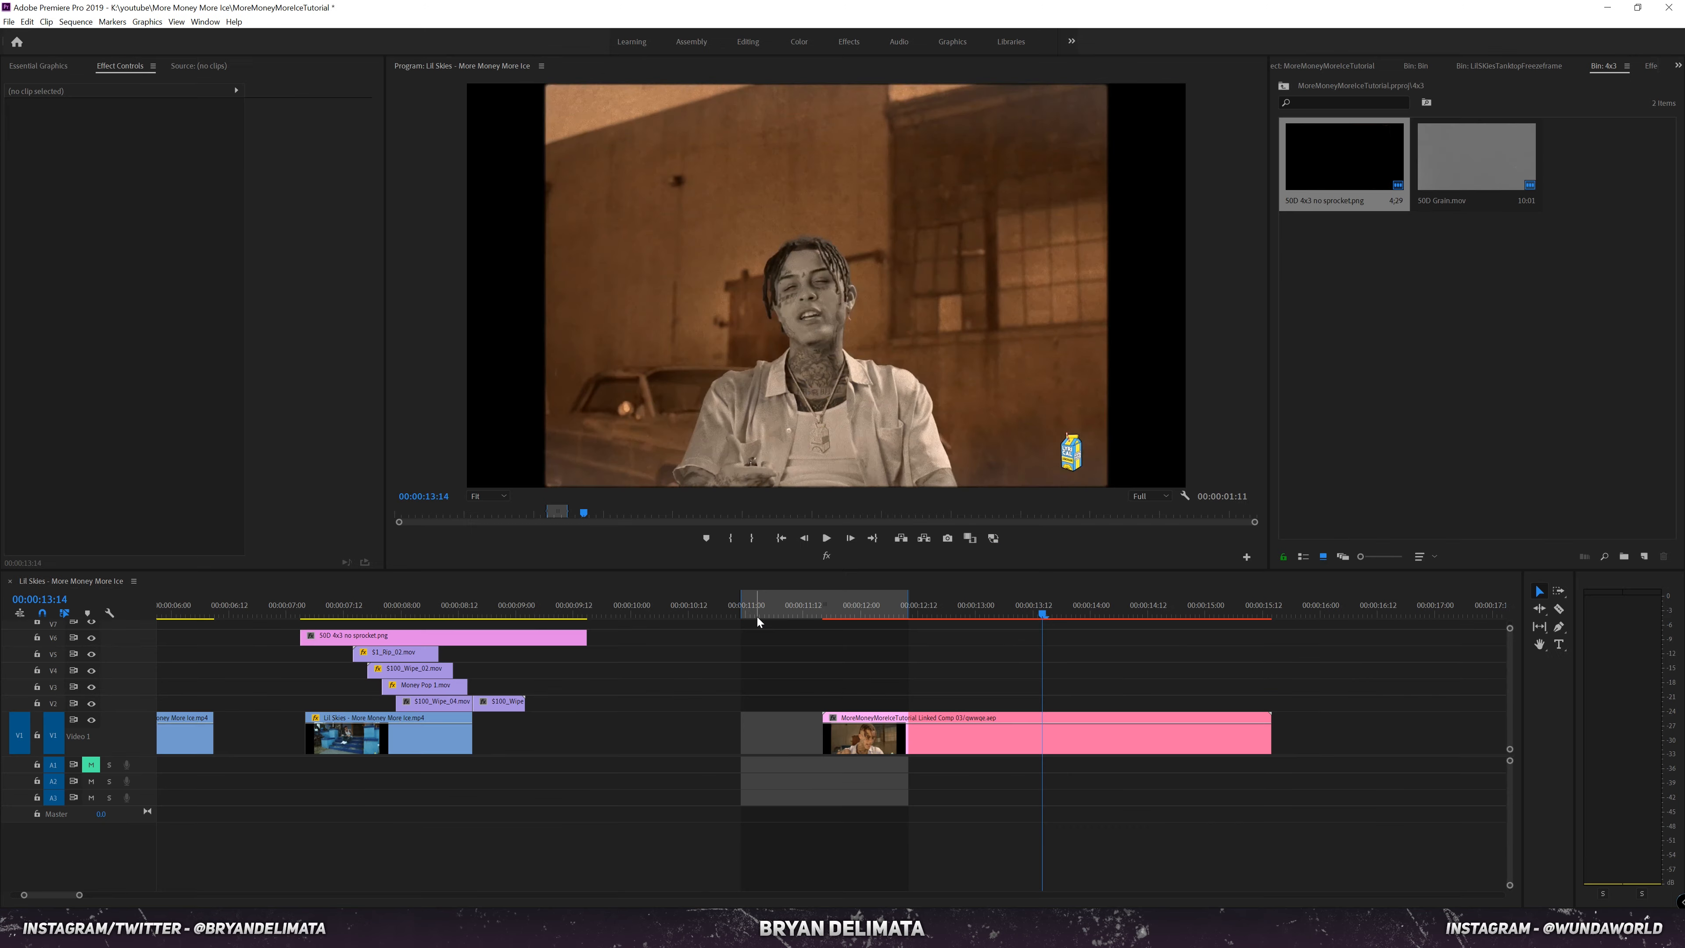